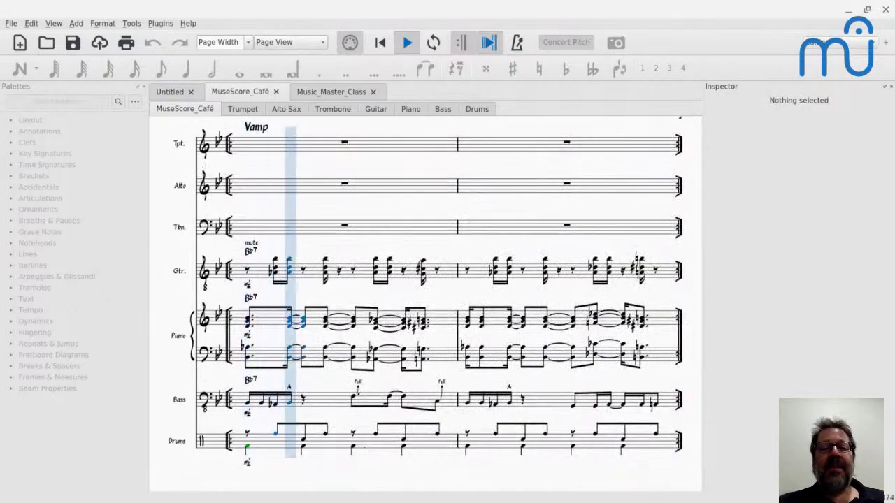
- Switch to the YouTube Live chat window to read the viewers' messages, and return to the MuseScore score
key(super)
key(super)
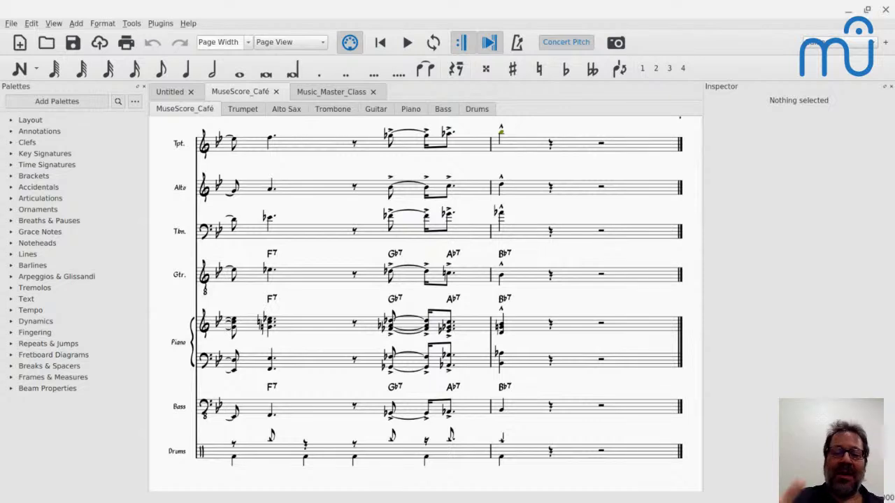
key(alt+Tab)
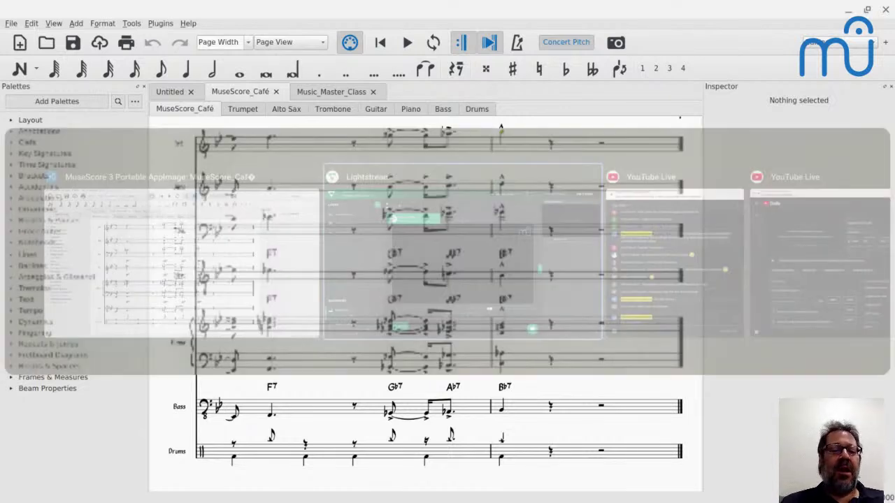
key(alt+Tab)
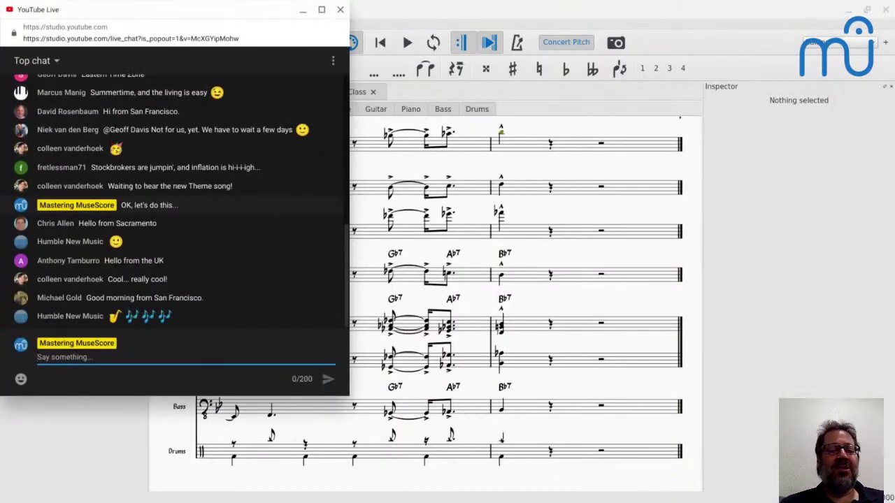
key(alt+Tab)
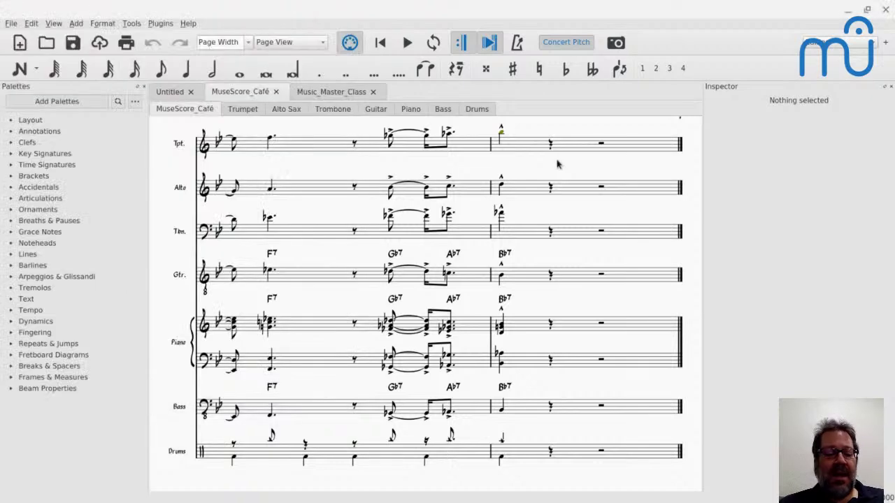
- Show the beginning of the score, and check the YouTube Live chat for audio feedback before returning to MuseScore
key(ctrl+Home)
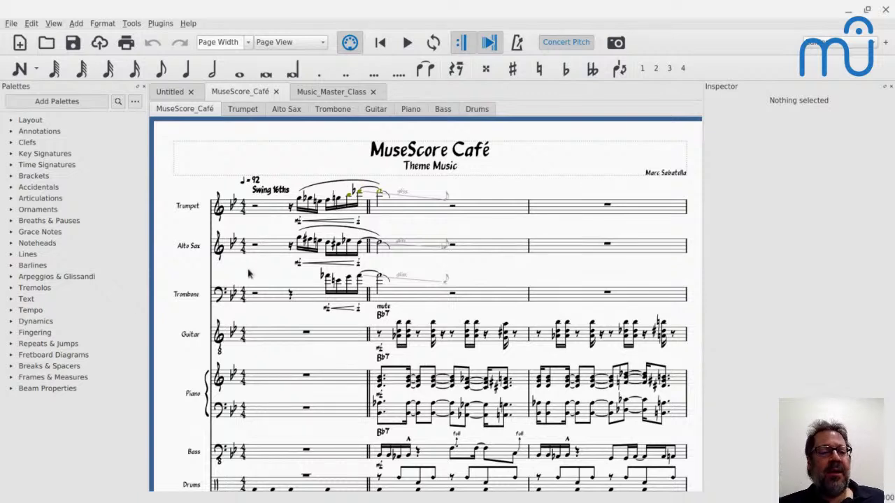
scroll(248, 273, down, 1)
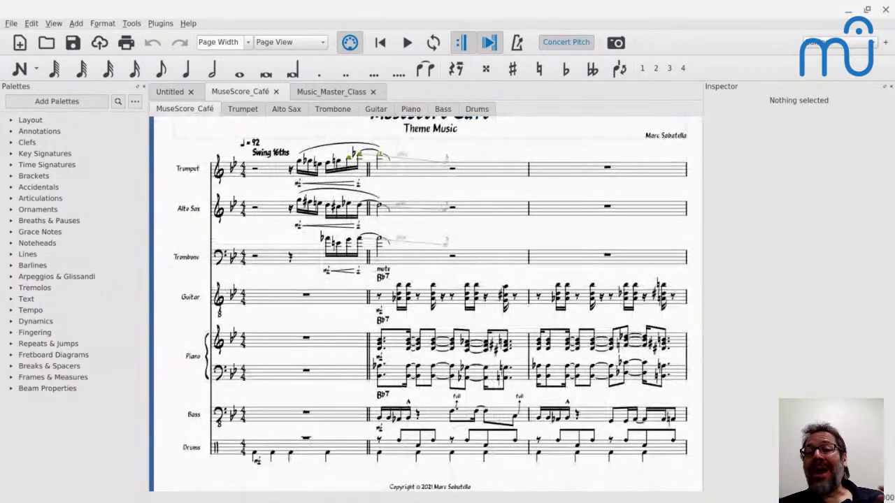
key(alt+Tab)
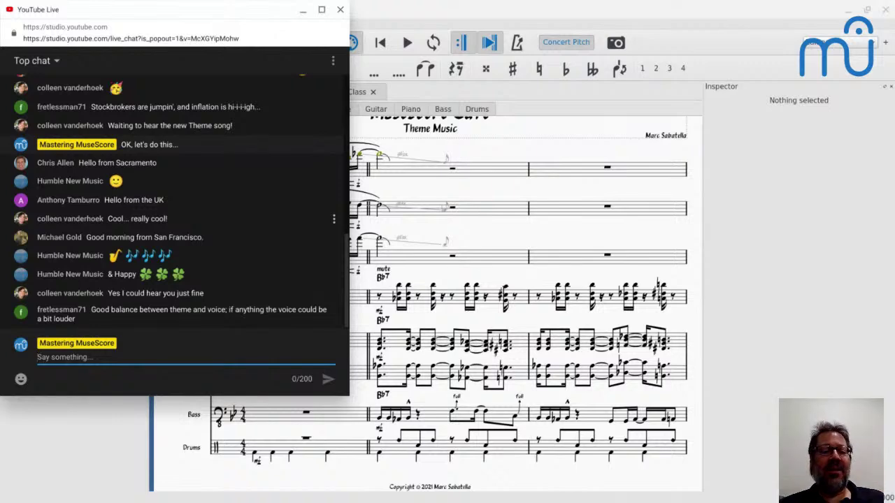
mouse_move(70, 219)
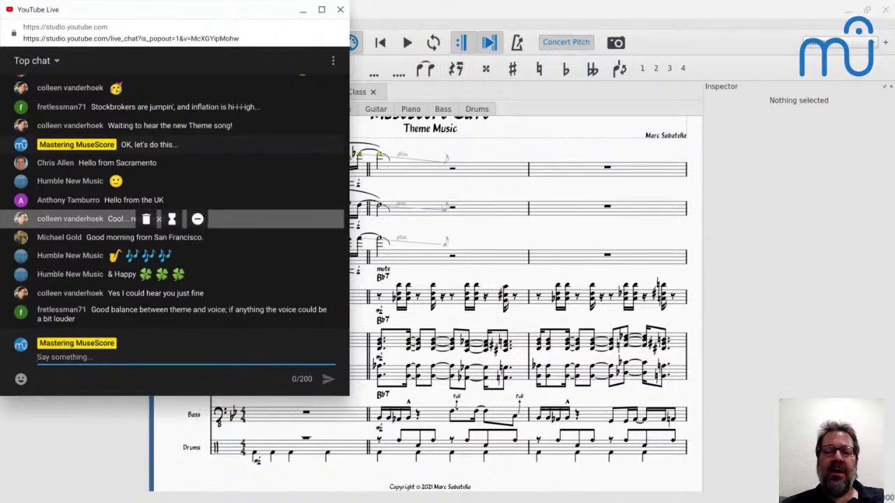
key(alt+Tab)
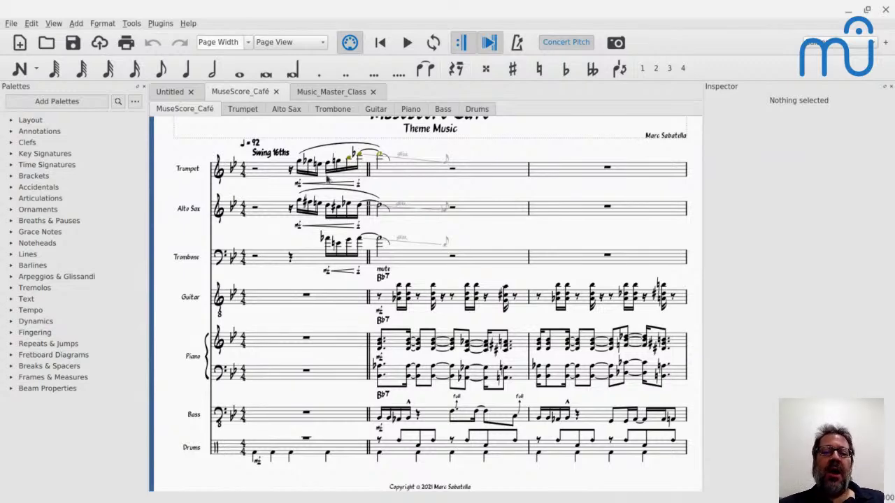
- Play the opening horn phrase from the trumpet's sixteenth rest in measure 1, and stop after the falls in measure 2
scroll(327, 179, up, 3)
scroll(256, 150, up, 3)
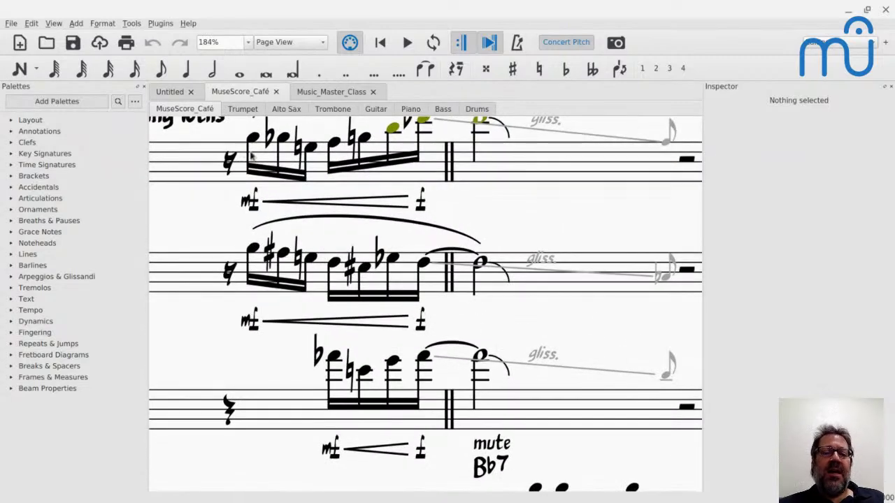
scroll(255, 149, up, 1)
click(229, 241)
key(space)
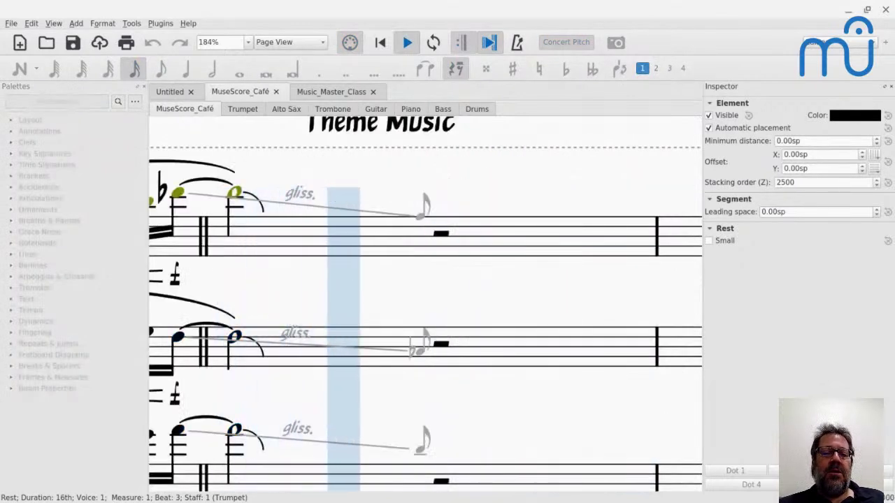
key(space)
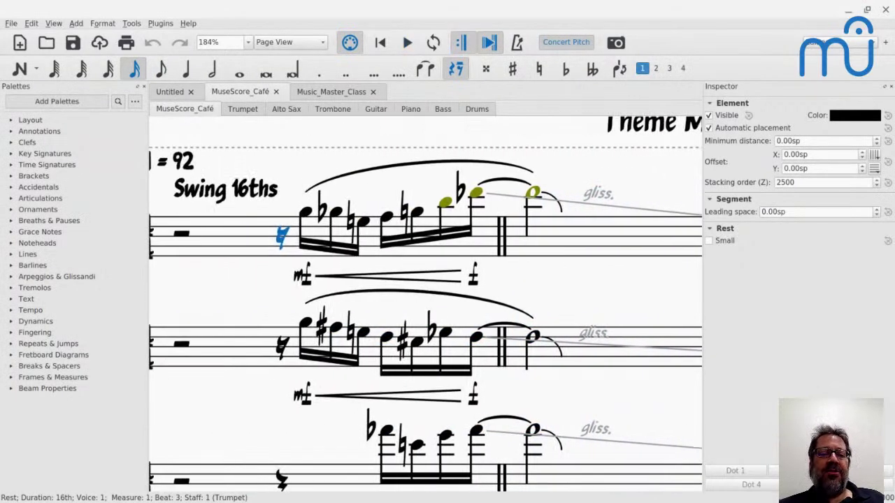
- Play the horn phrase again starting from the trumpet's mf dynamic, and stop the playback
click(299, 278)
key(space)
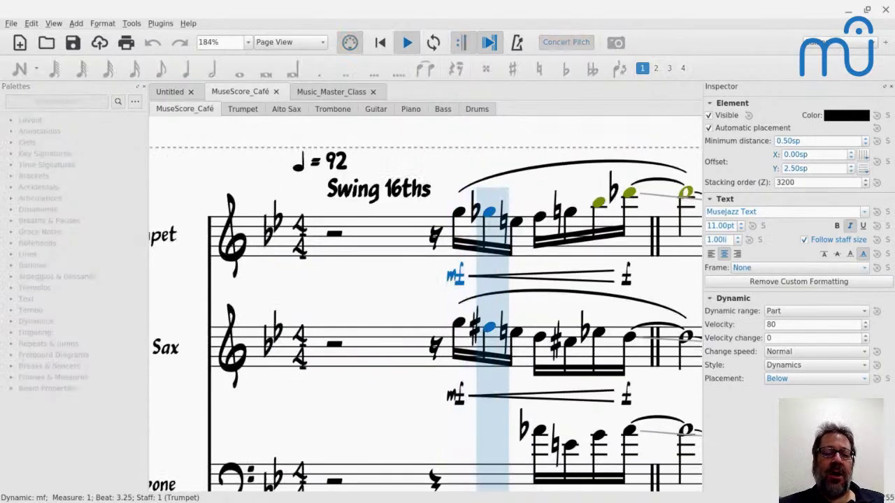
key(space)
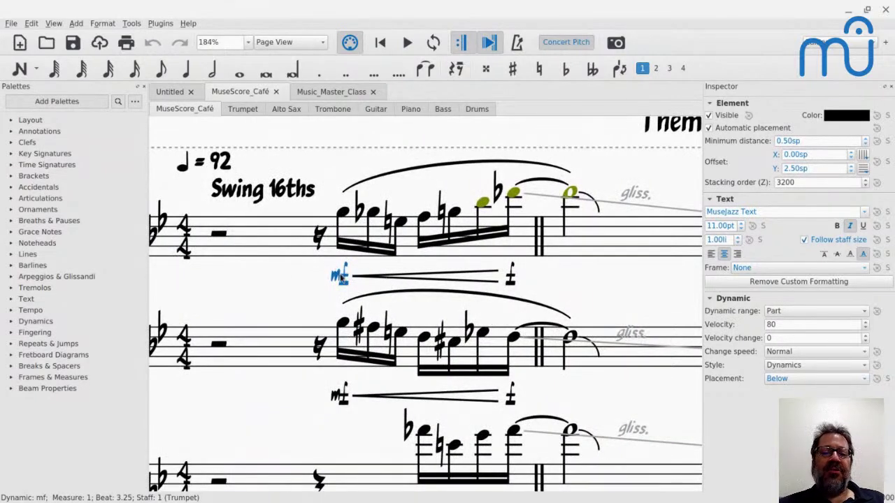
- Inspect the properties of the trumpet's mf marking, first note, f marking and crescendo hairpin in measure 1
double_click(340, 277)
click(342, 211)
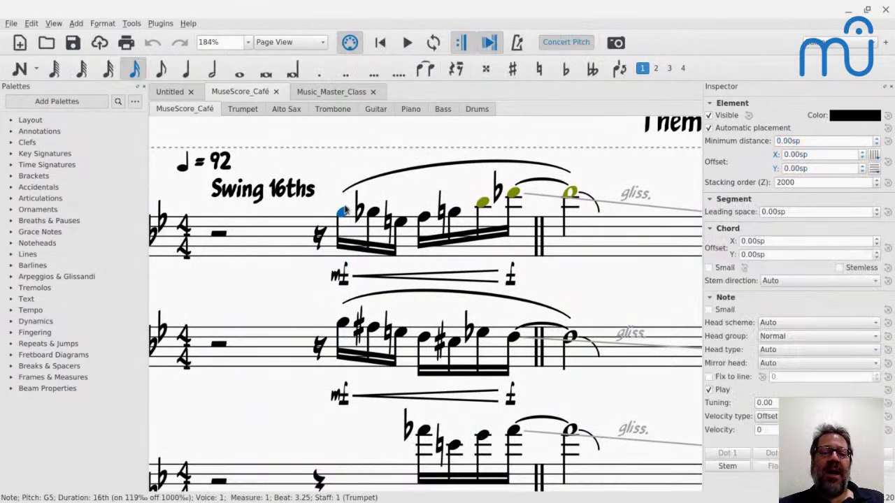
click(510, 278)
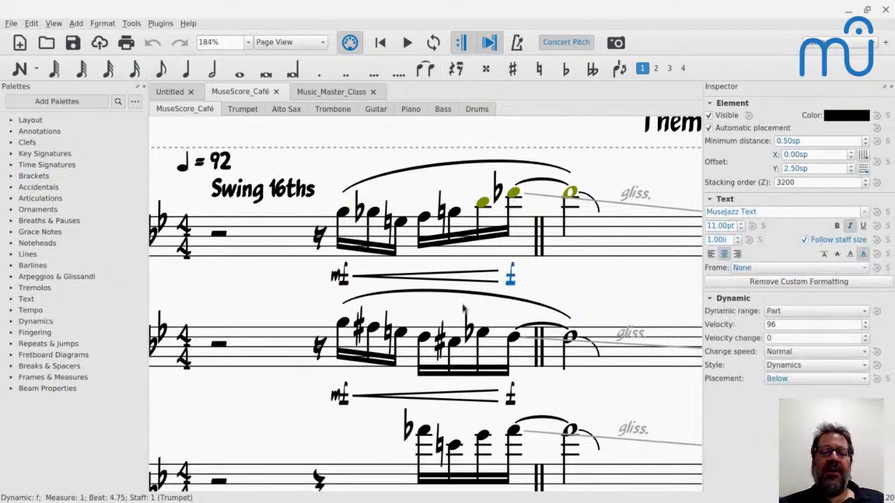
click(448, 277)
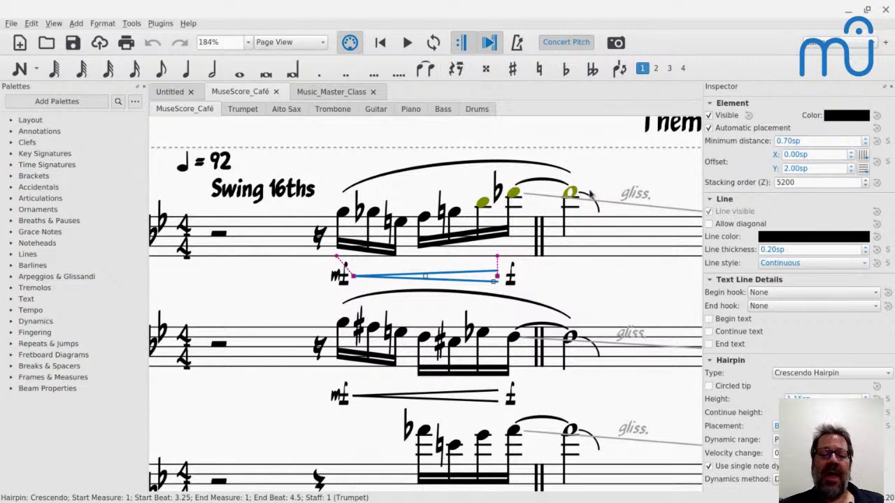
- Solo the Trumpet, Alto Sax and Trombone channels in the Mixer, and close it
scroll(589, 194, down, 5)
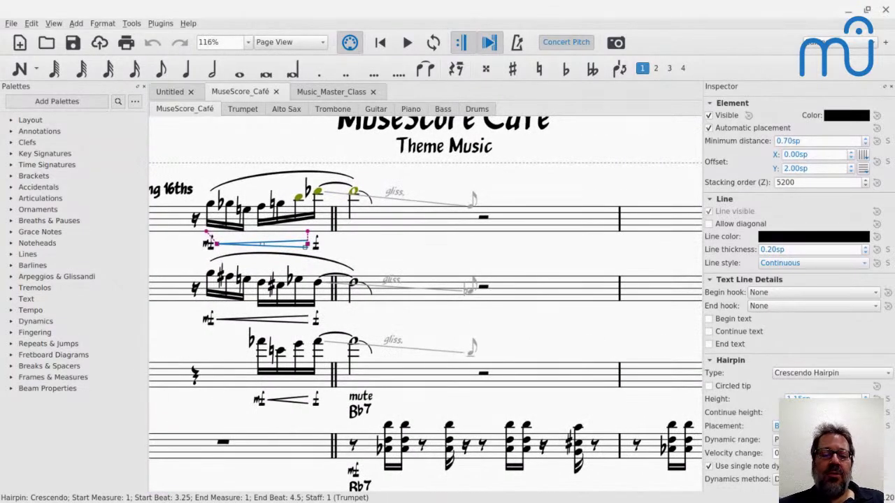
key(F10)
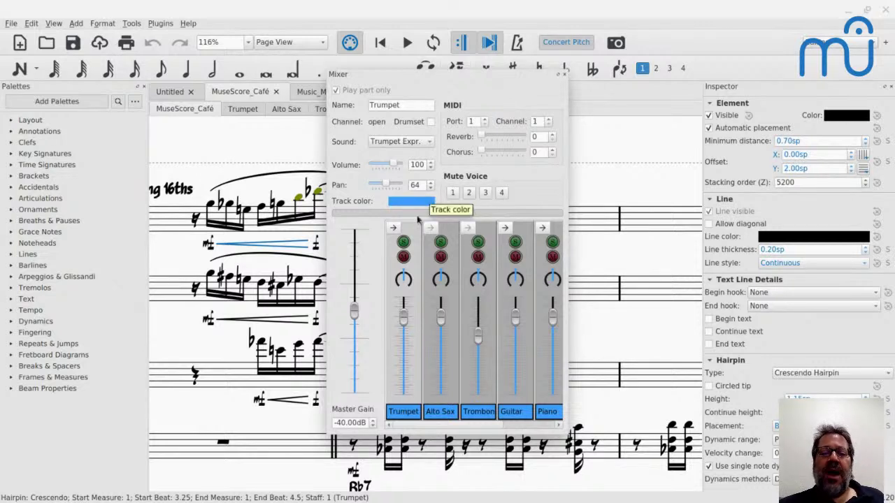
click(403, 242)
click(440, 242)
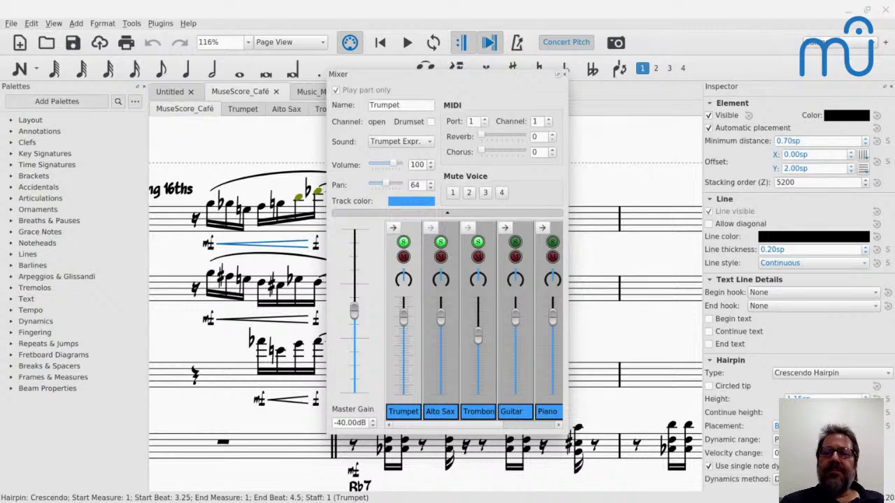
click(565, 74)
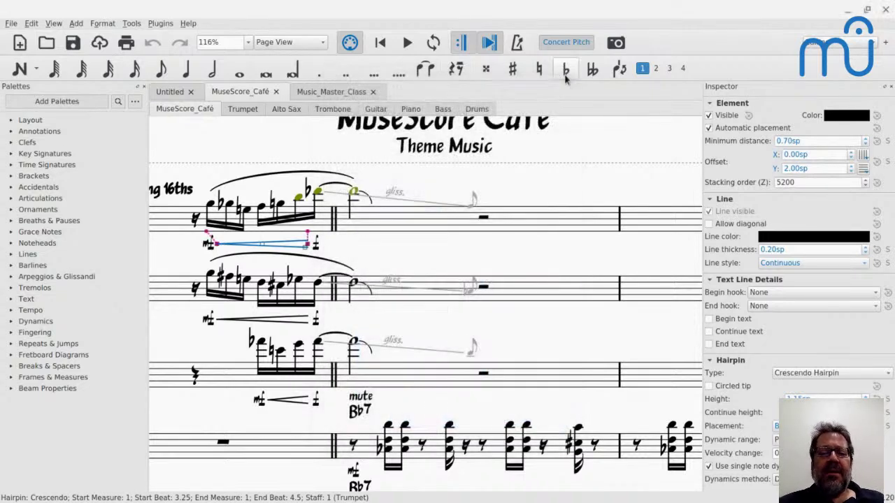
- Play the soloed horns from the trumpet's sixteenth rest in measure 1, and stop the playback
click(194, 218)
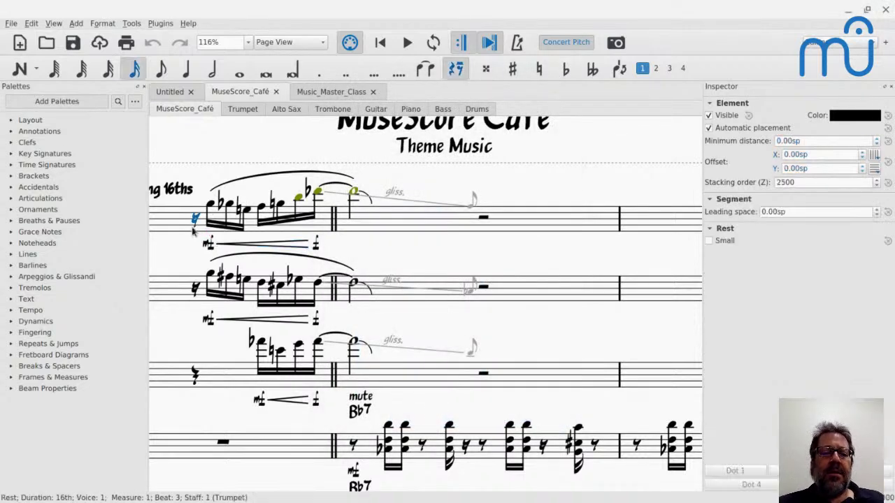
key(space)
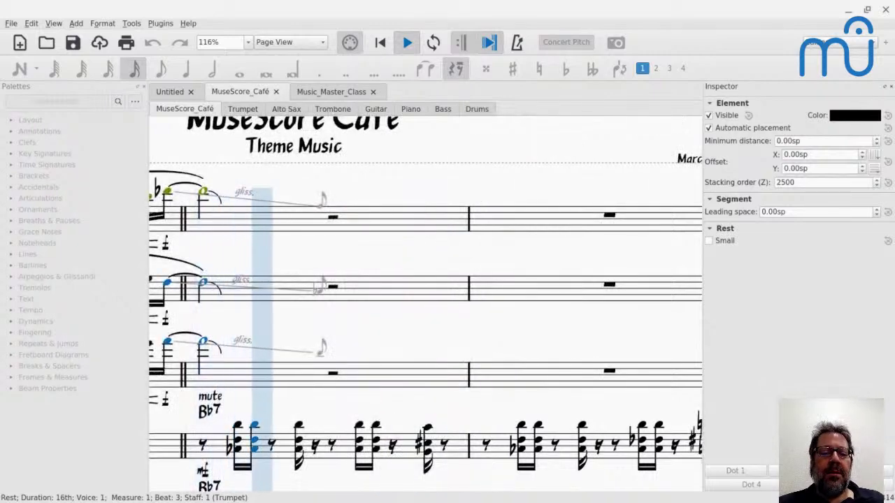
key(space)
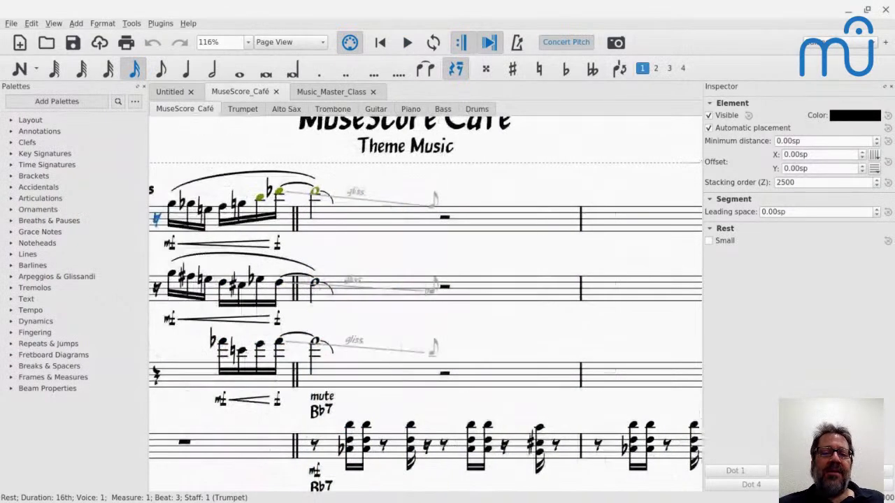
- Examine the alto sax's fall in measure 2, the Arpeggios & Glissandi palette, and the trumpet's hidden glissando with its starting note
click(332, 295)
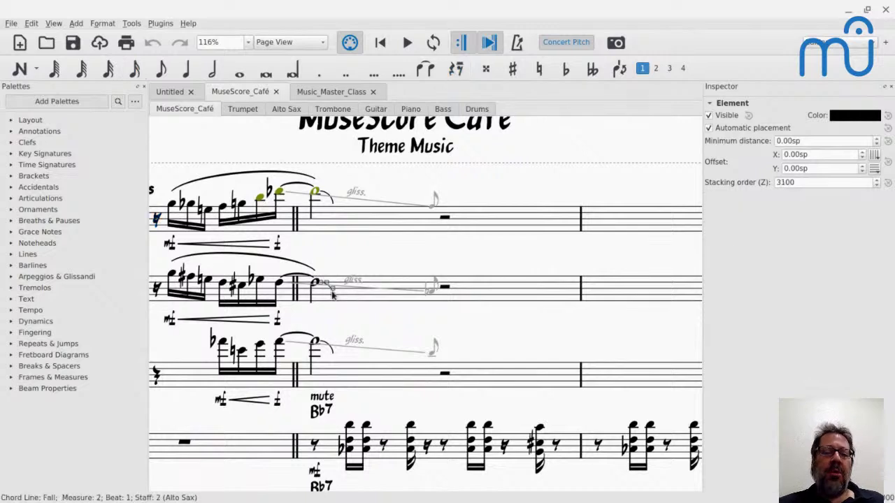
click(14, 280)
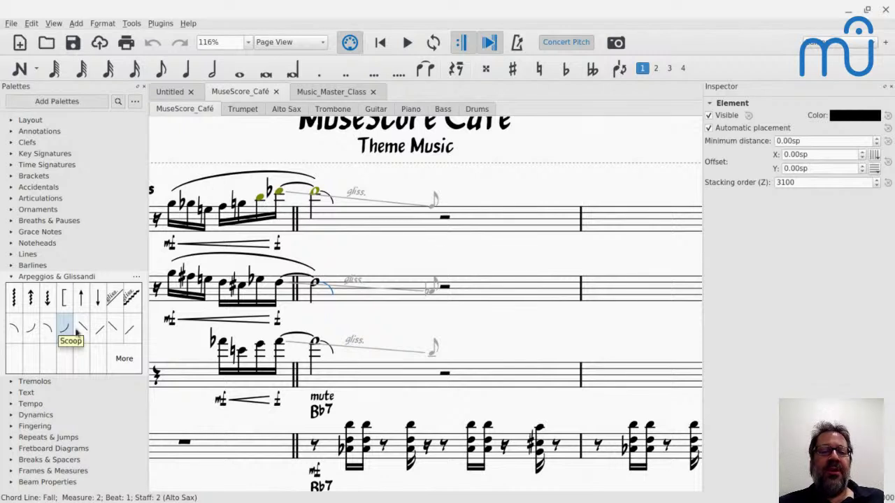
click(350, 199)
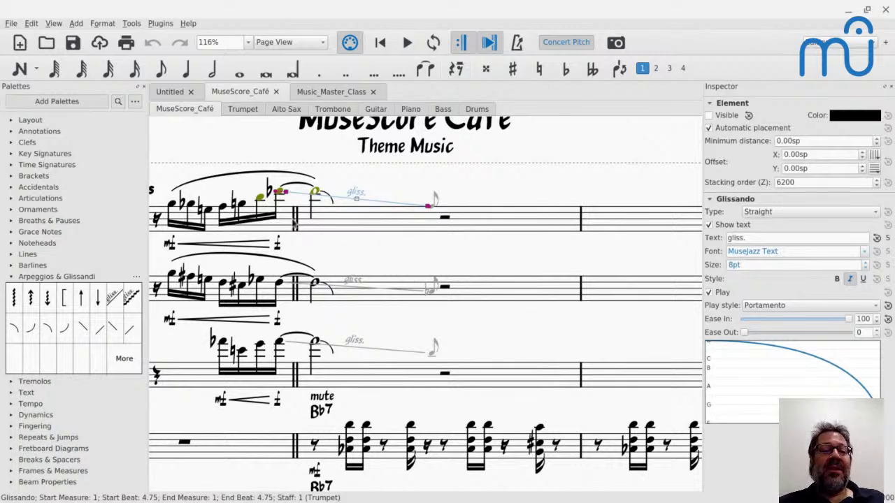
click(279, 193)
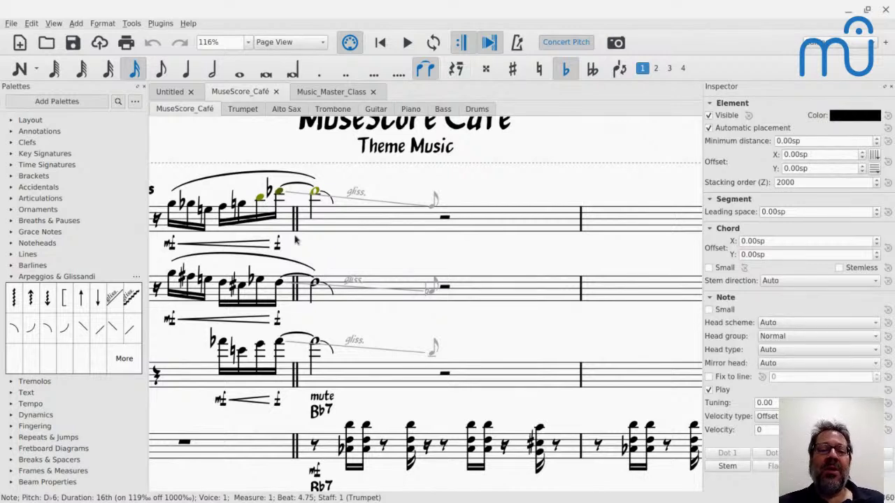
- Reset the play style of the trumpet, alto sax and trombone glissandos to Chromatic and their Ease In to 0
click(354, 200)
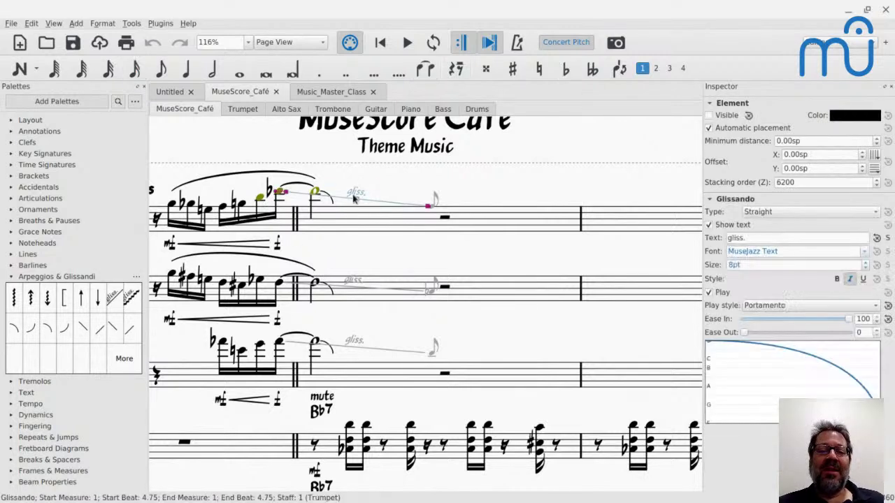
ctrl+click(354, 287)
ctrl+click(353, 343)
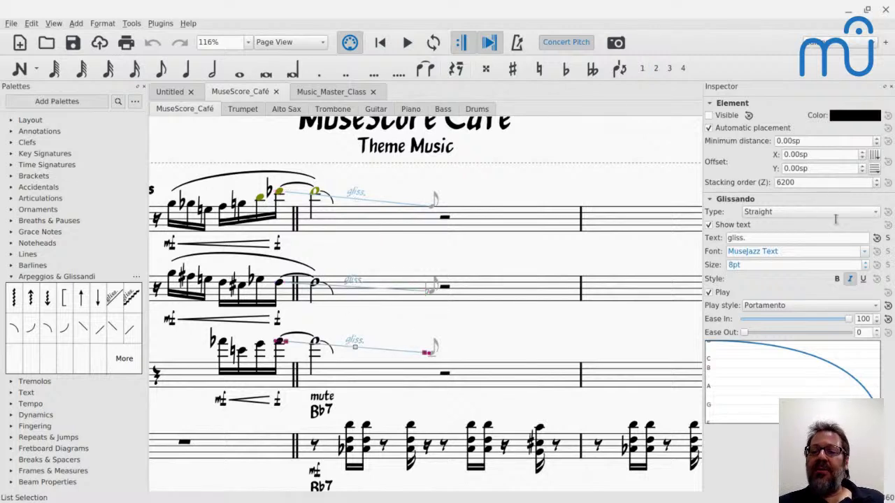
click(887, 306)
click(887, 319)
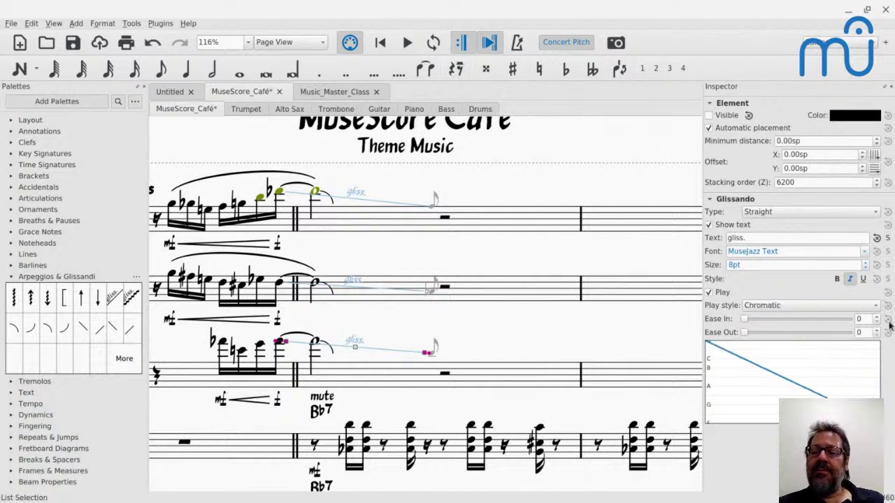
- Play the horns from the trumpet's first note to hear the reset glissandos, and stop the playback
click(173, 205)
key(space)
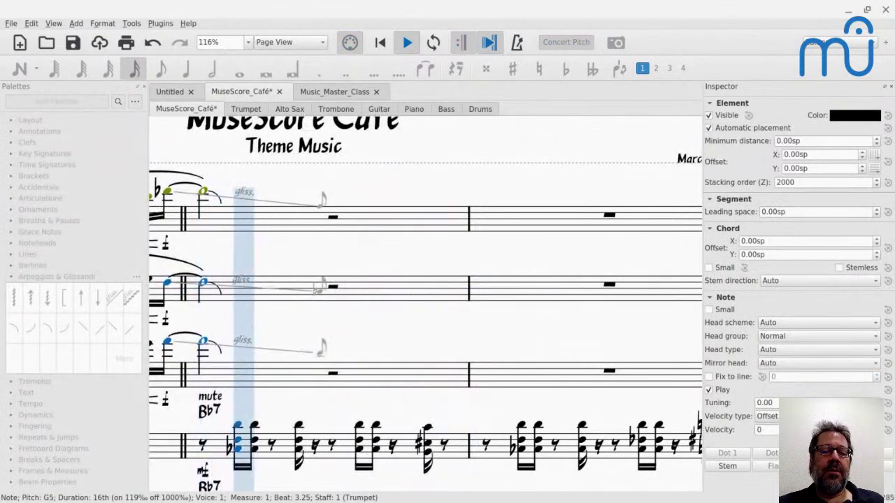
key(space)
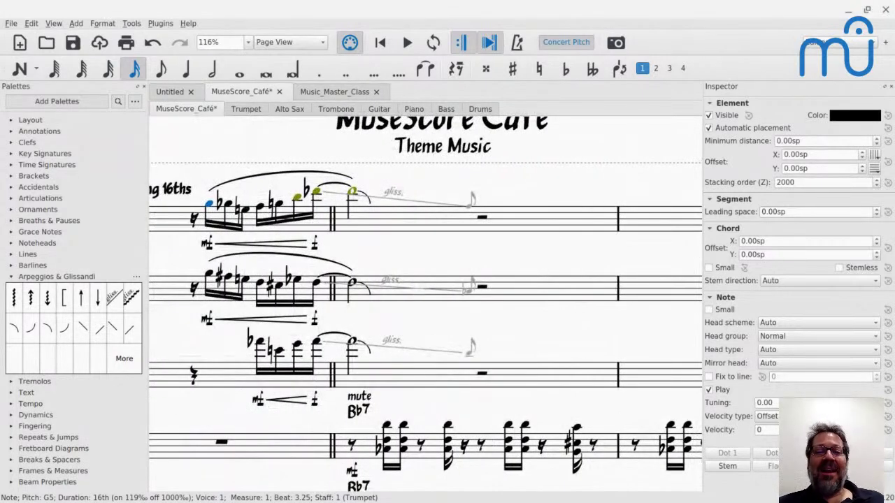
- Examine the trumpet's half note in measure 2, the Grace Notes palette, and the hidden grace note ending the trumpet's glissando
click(352, 194)
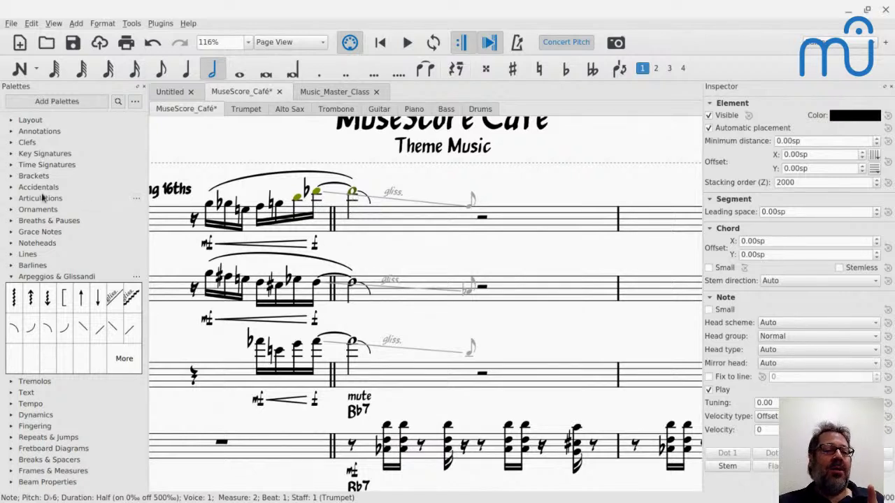
click(12, 232)
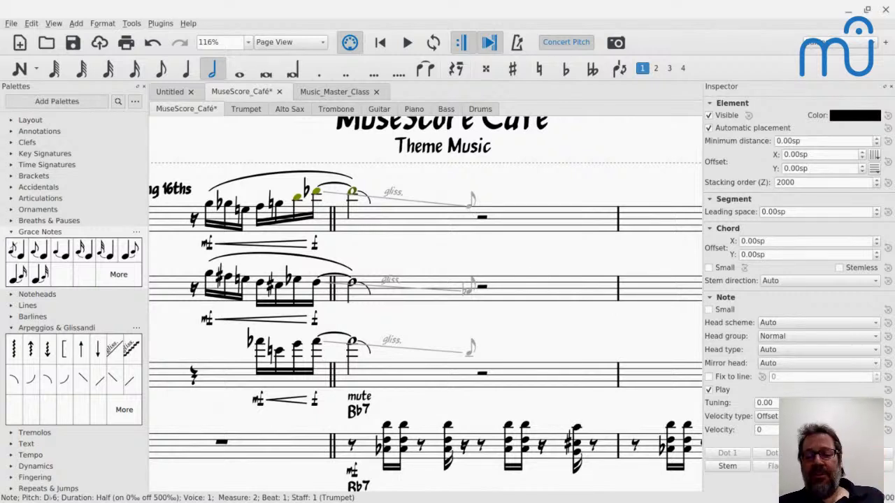
click(472, 208)
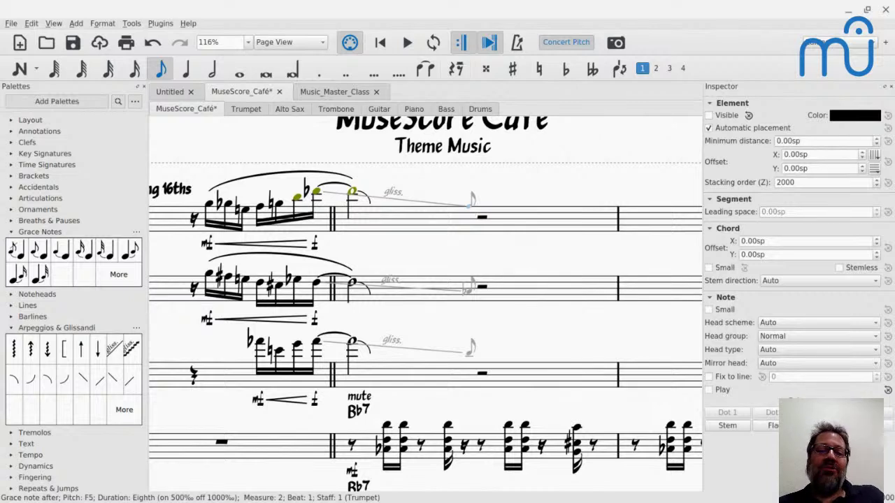
click(400, 204)
- Play the chromatic glissandos from the trumpet's last sixteenth note in measure 1, and stop the playback
click(316, 196)
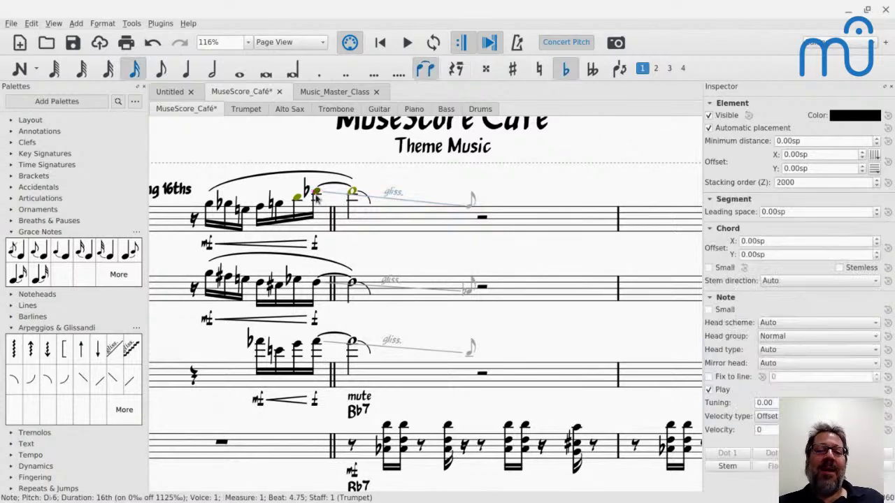
key(space)
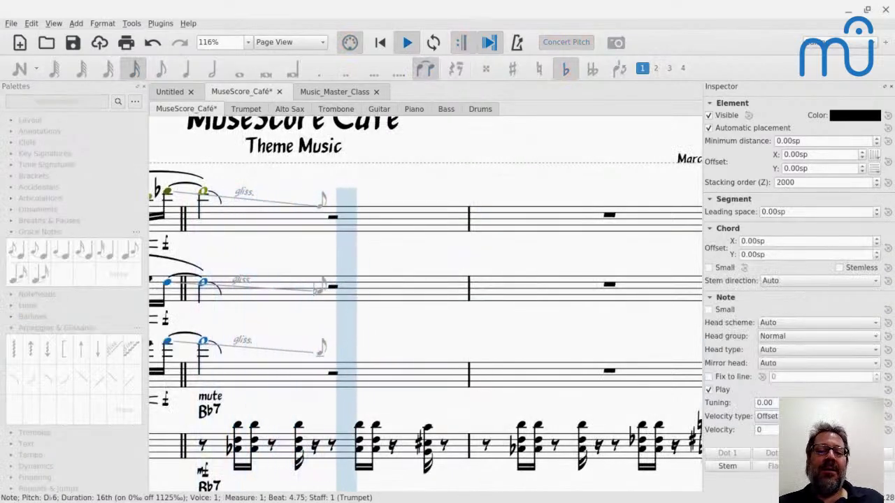
key(space)
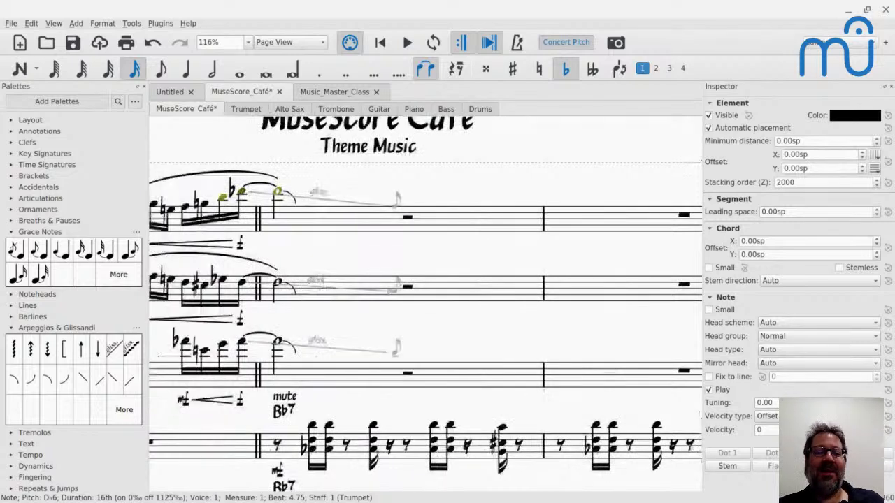
- Set the play style of the trumpet, alto sax and trombone glissandos to Portamento
click(355, 205)
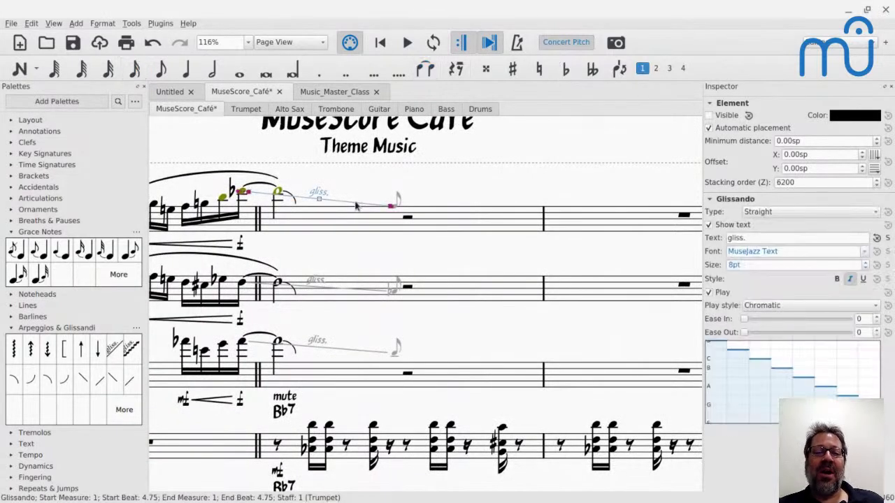
ctrl+click(333, 288)
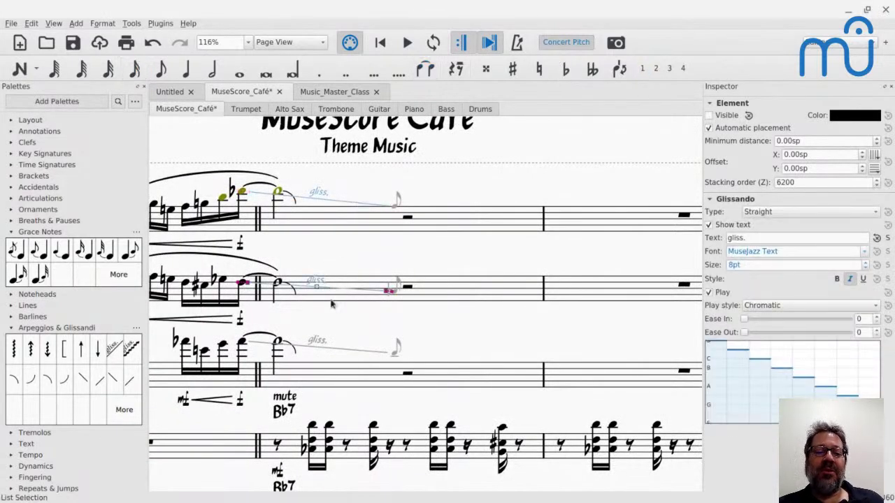
ctrl+click(330, 352)
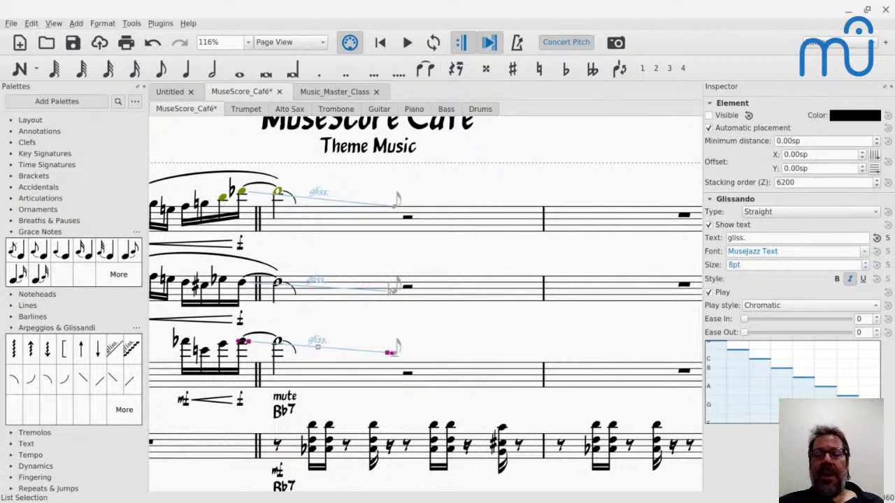
click(773, 309)
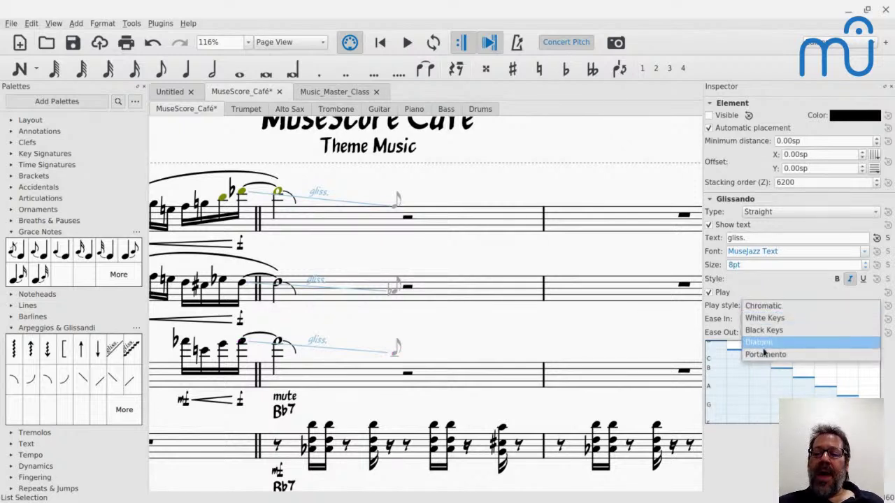
click(764, 355)
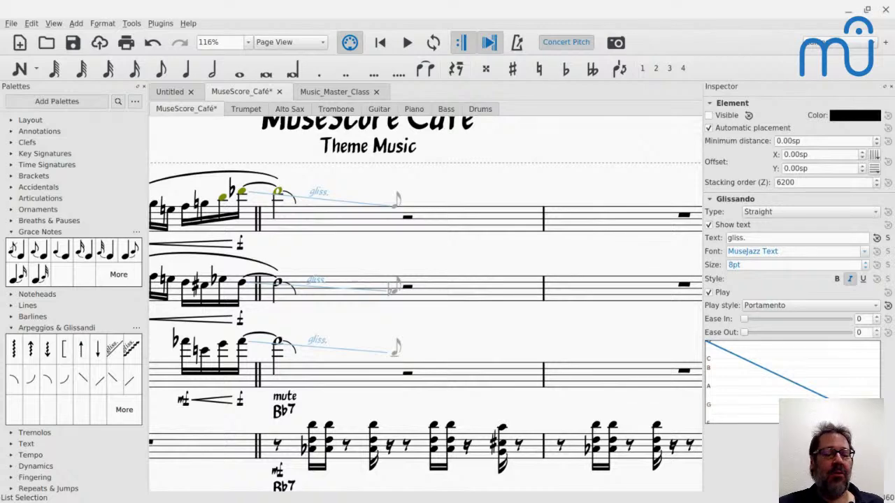
- Play the portamento glissandos from the trumpet's last sixteenth note in measure 1, and stop the playback
click(243, 193)
key(space)
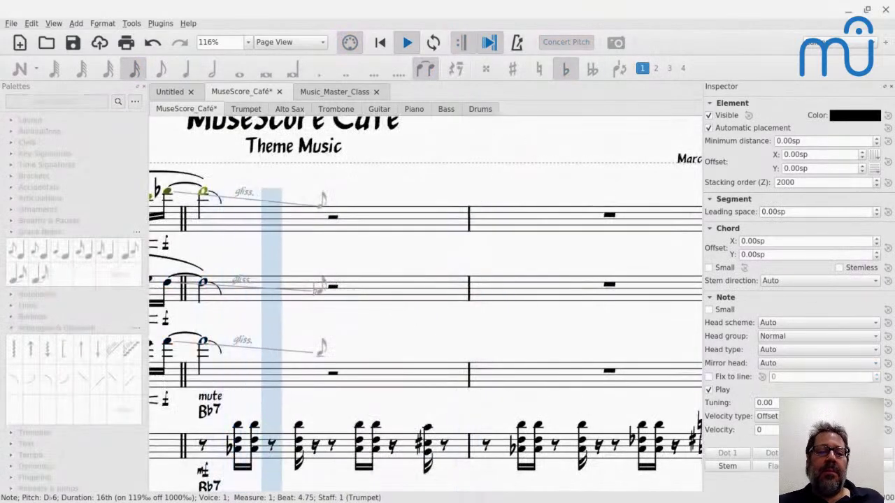
key(space)
- Set the Ease In of the trumpet, alto sax and trombone glissandos to 100
scroll(425, 300, left, 5)
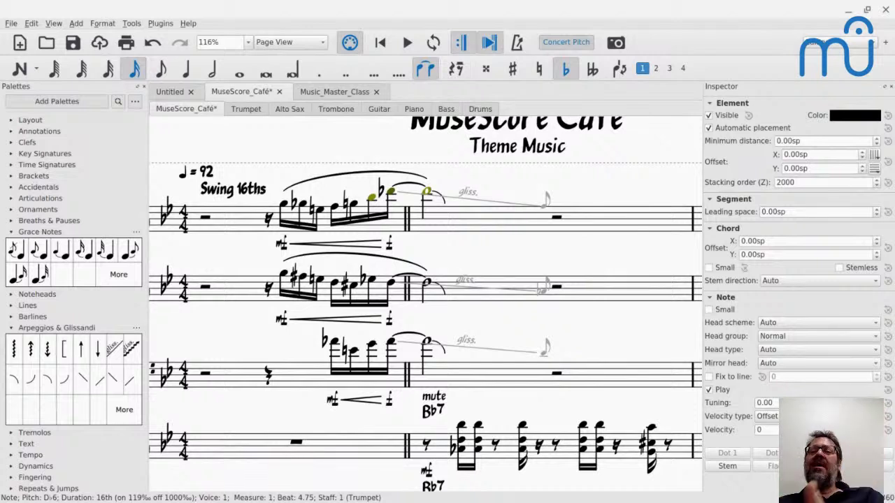
click(471, 198)
ctrl+click(471, 286)
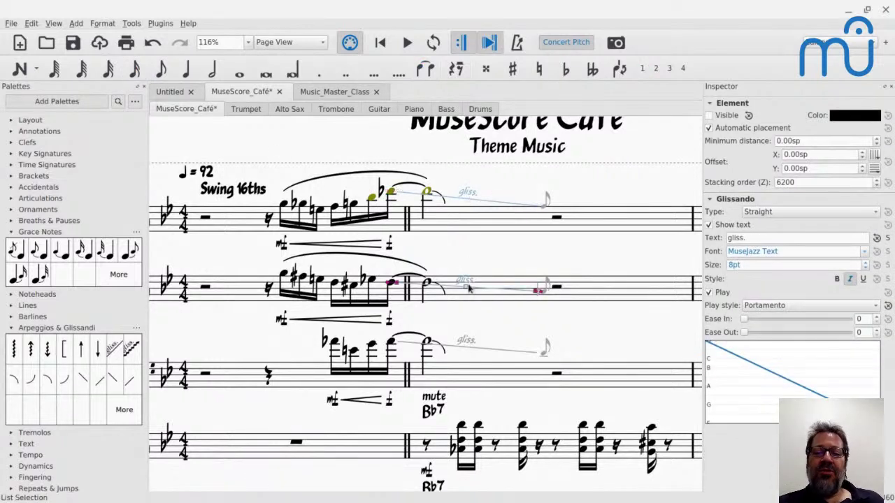
ctrl+click(468, 344)
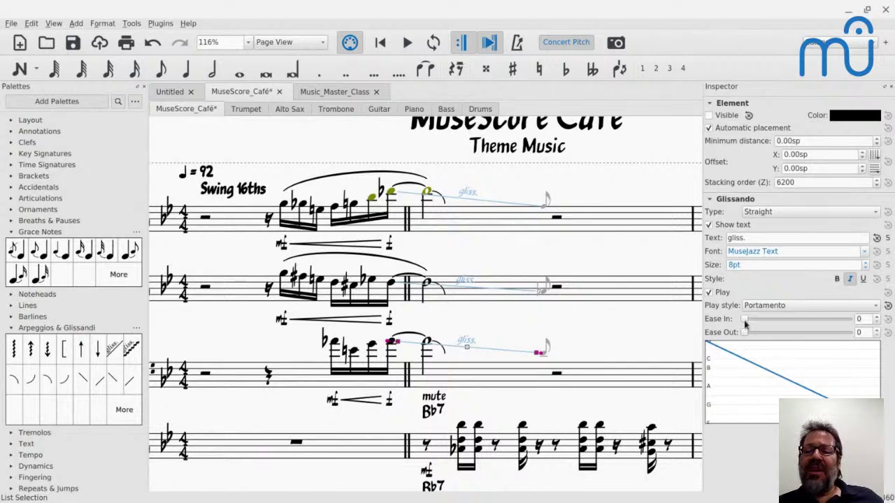
drag(745, 322, 858, 323)
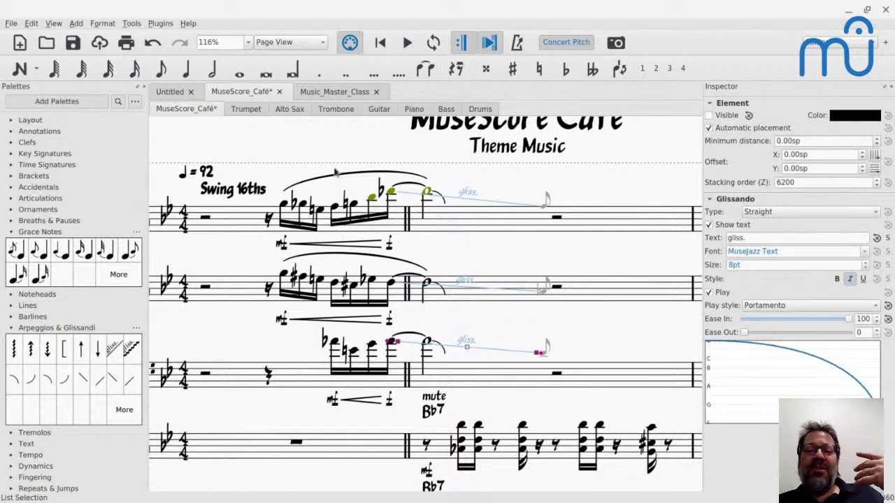
- Play from the trumpet's last sixteenth note in measure 1 to hear the Ease In effect, and stop the playback
click(393, 199)
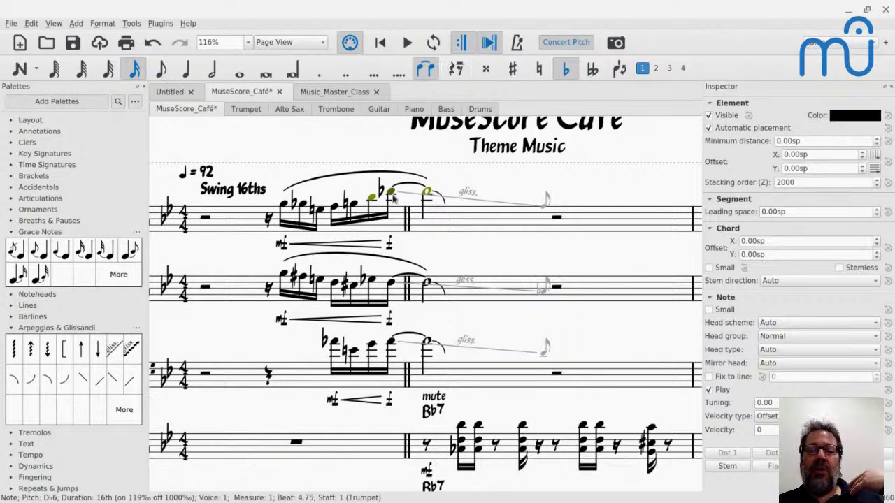
key(space)
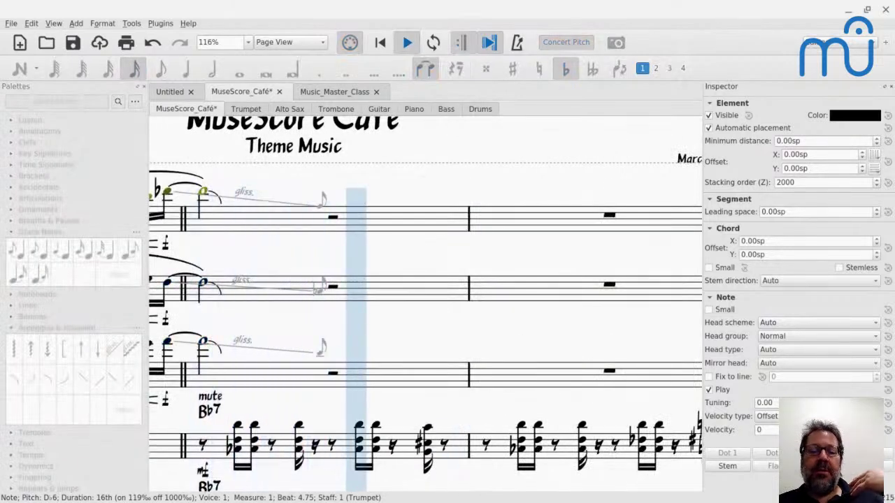
key(space)
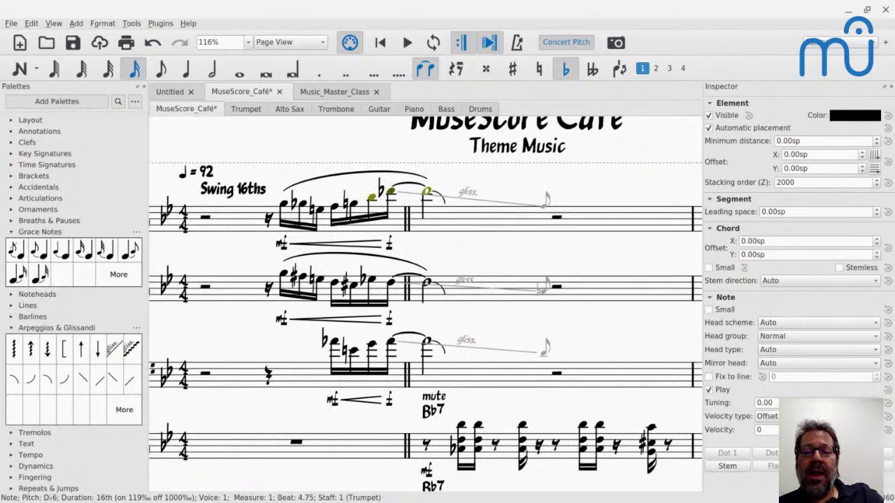
- Reset the Ease In of the trumpet and trombone glissandos to 0 and set their Ease Out to 100
click(465, 197)
ctrl+click(467, 347)
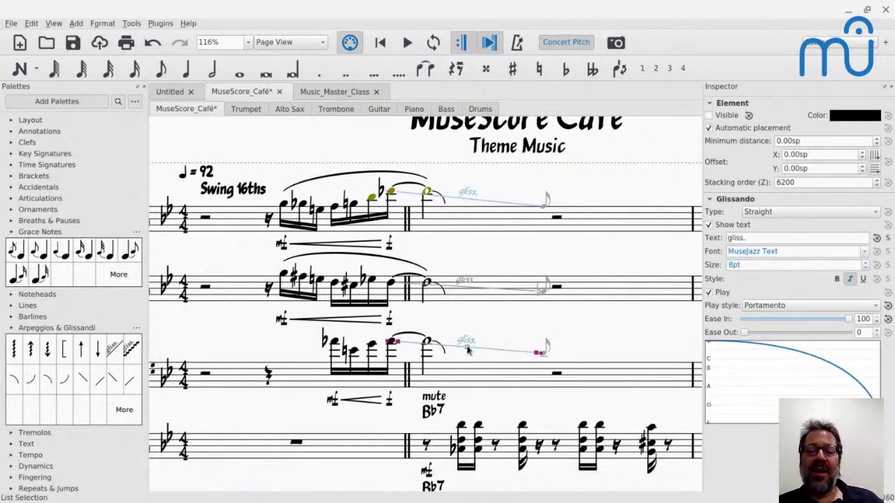
click(887, 319)
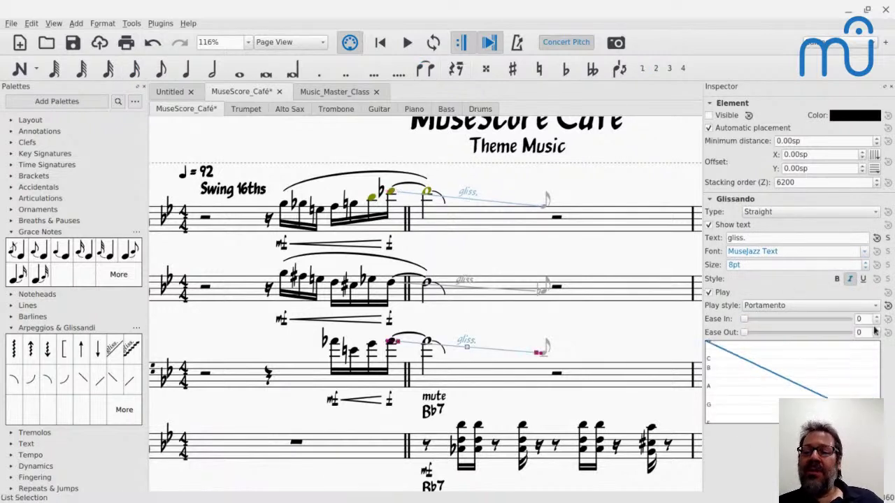
drag(780, 334, 880, 333)
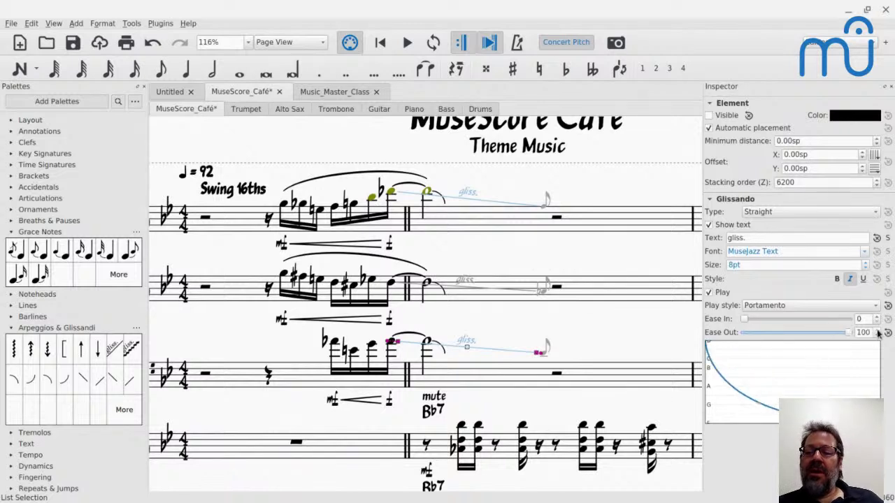
- Play from the trumpet's last sixteenth note in measure 1 to hear the Ease Out effect, and stop the playback
click(395, 196)
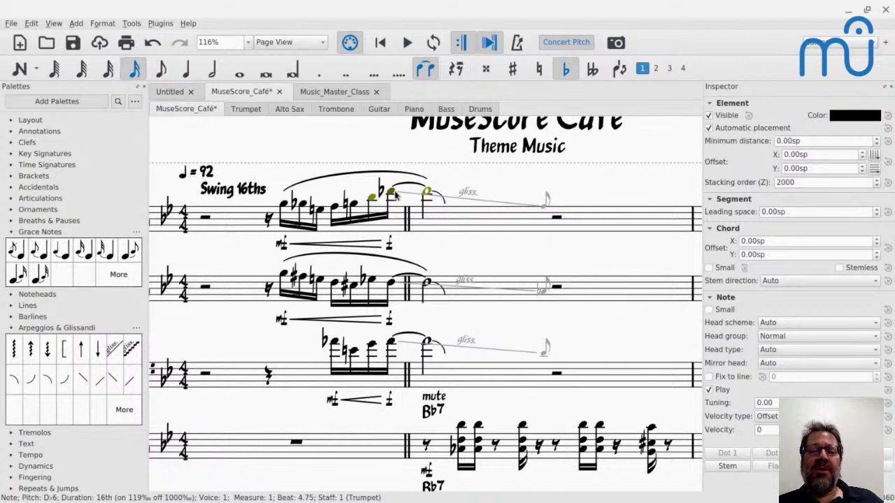
key(space)
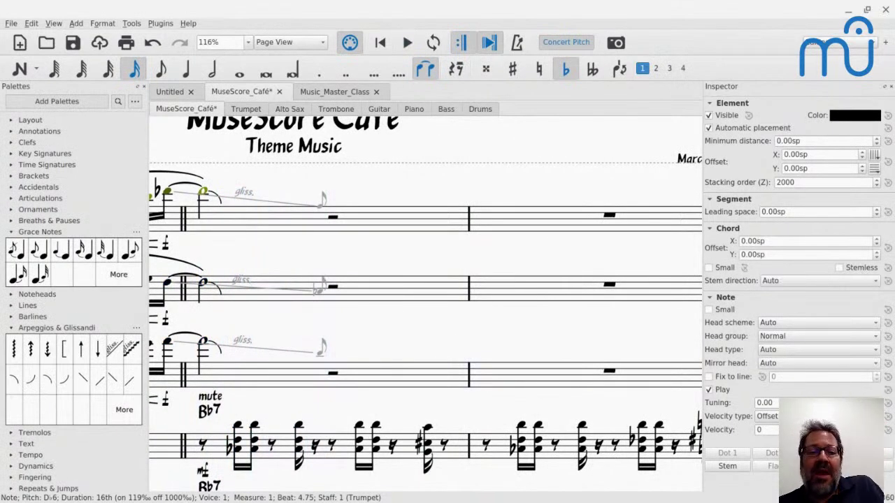
- Undo all the glissando edits to bring back the score's saved settings, checking the horn glissandos along the way
key(Escape)
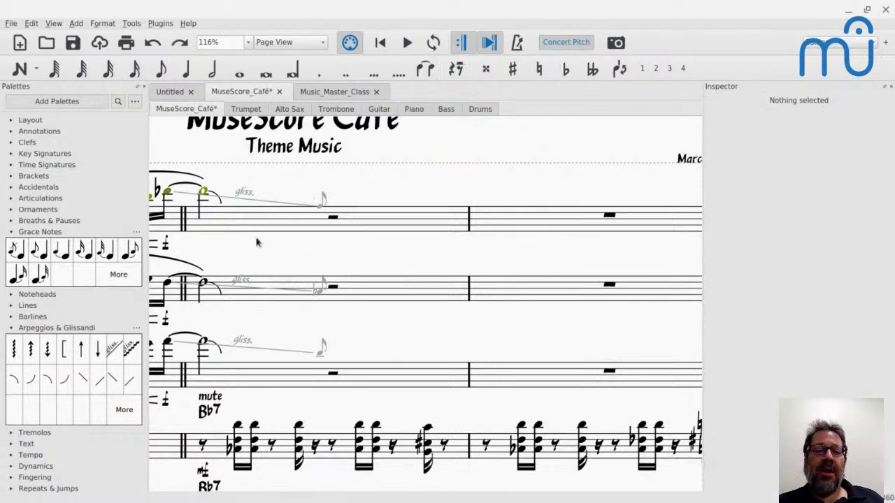
click(243, 199)
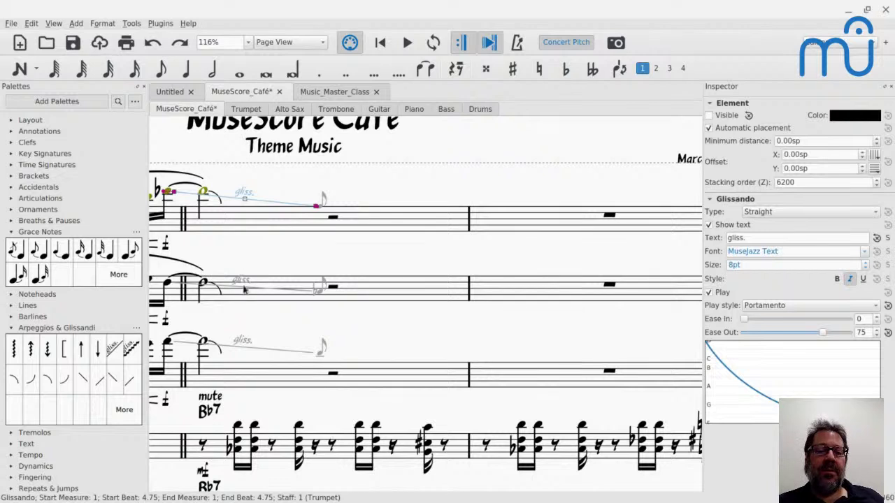
ctrl+click(242, 285)
ctrl+click(246, 343)
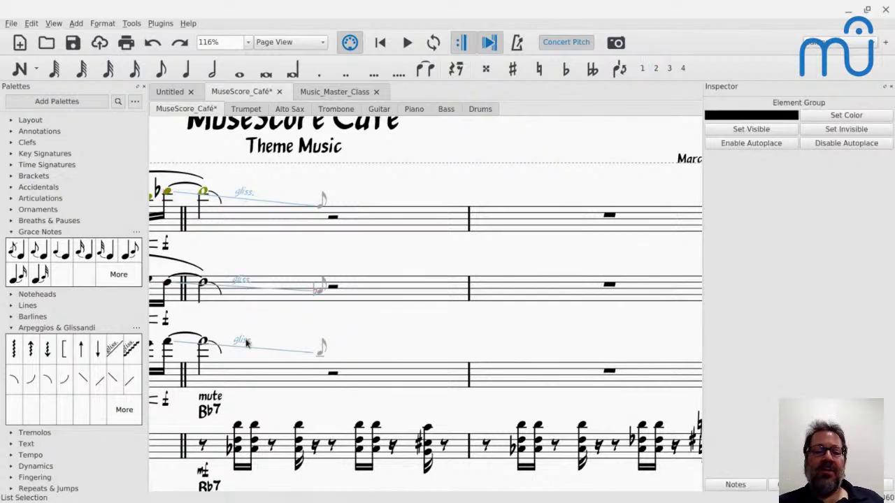
click(474, 319)
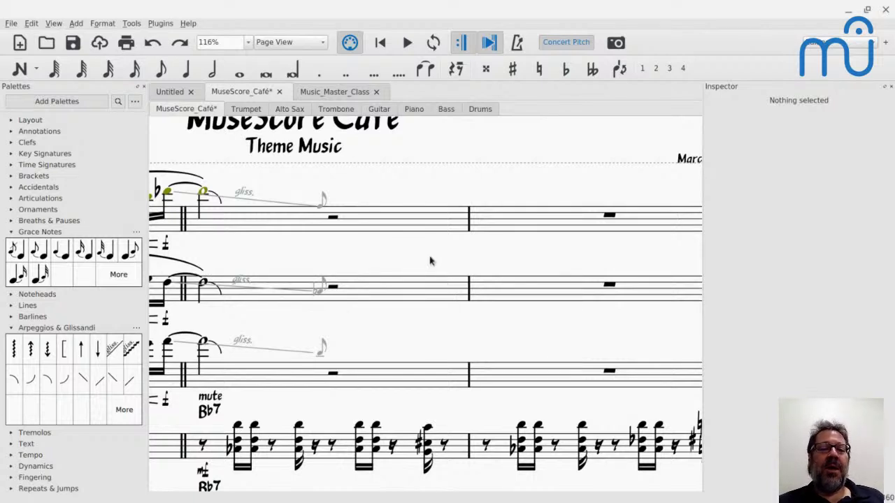
key(ctrl+z)
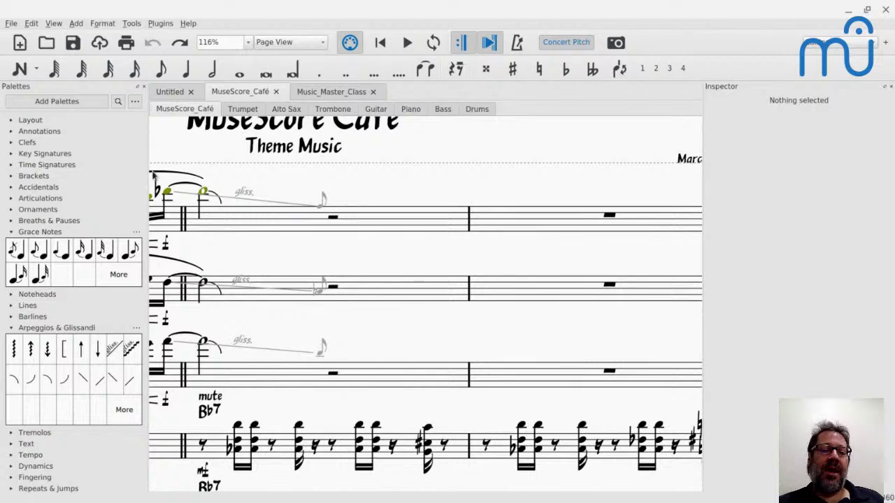
- Play the restored glissandos from the trumpet's last sixteenth note in measure 1, and stop the playback
click(169, 193)
key(space)
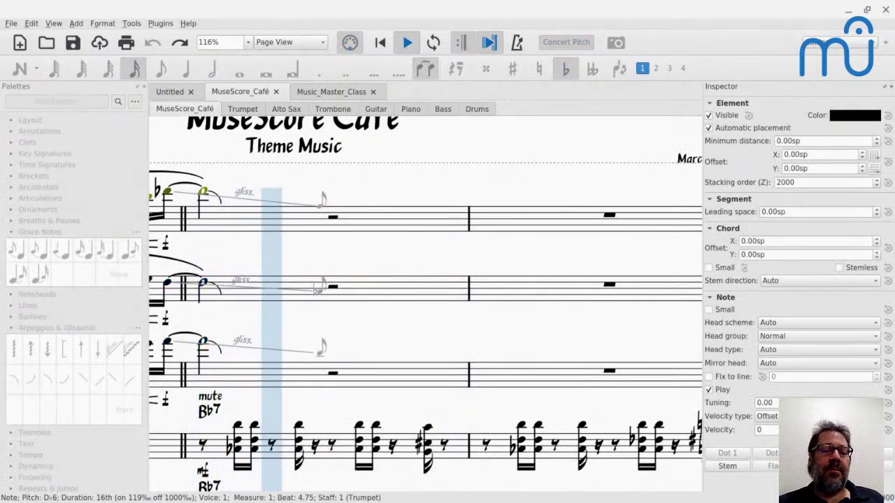
key(space)
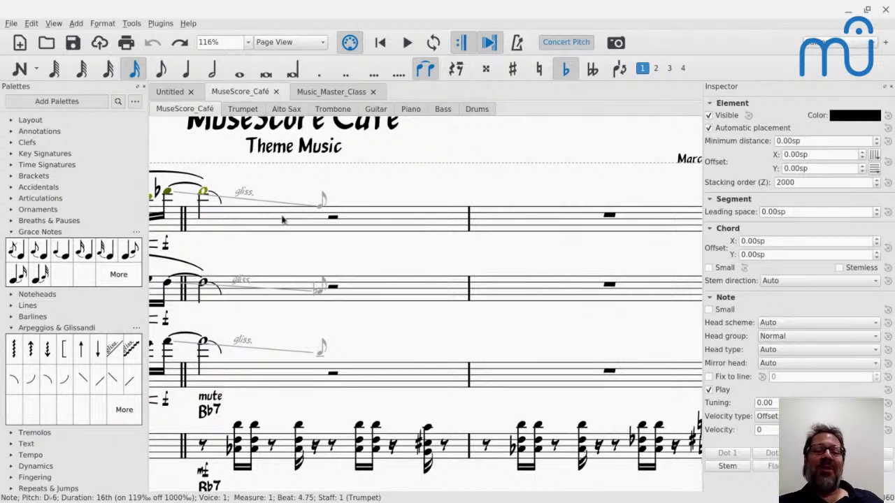
- Look further through the score to the horns' accented half notes with hidden rising glissandos
scroll(314, 239, down, 2)
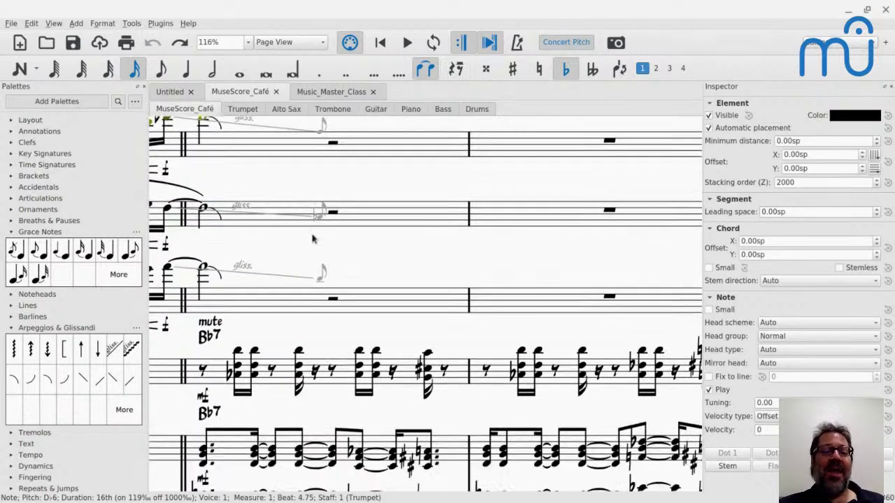
scroll(256, 270, left, 5)
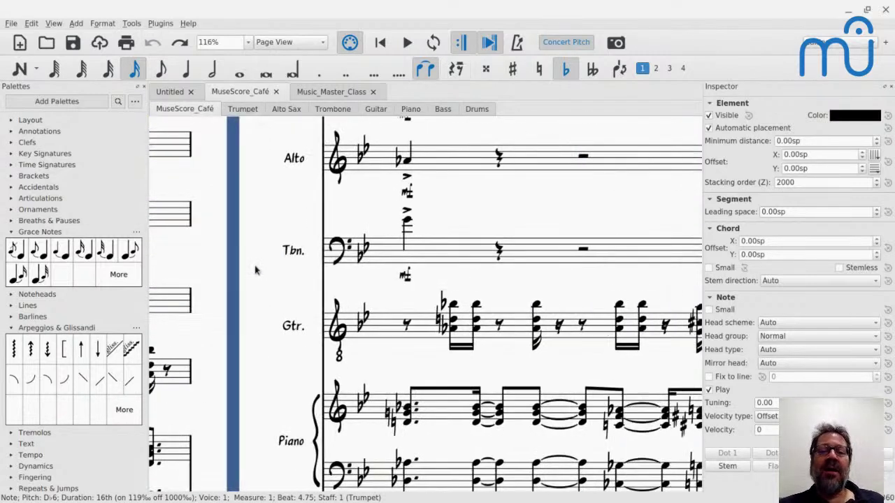
scroll(256, 270, up, 2)
scroll(256, 270, right, 10)
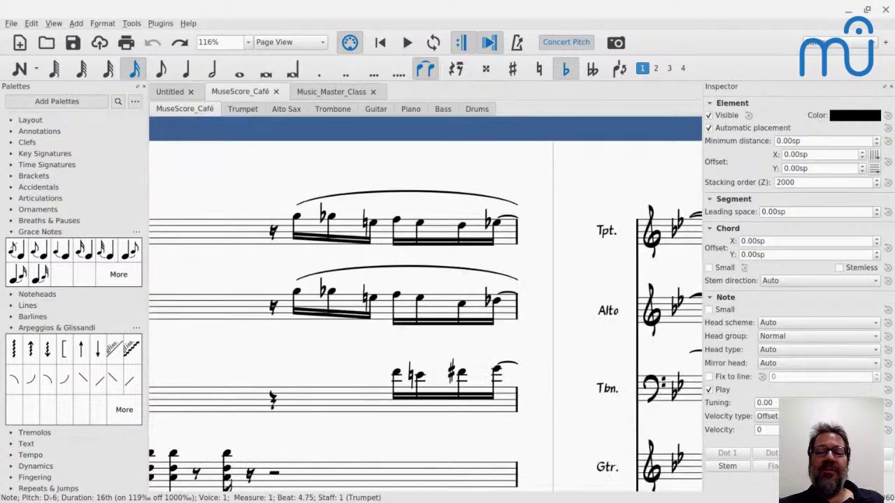
scroll(394, 250, right, 8)
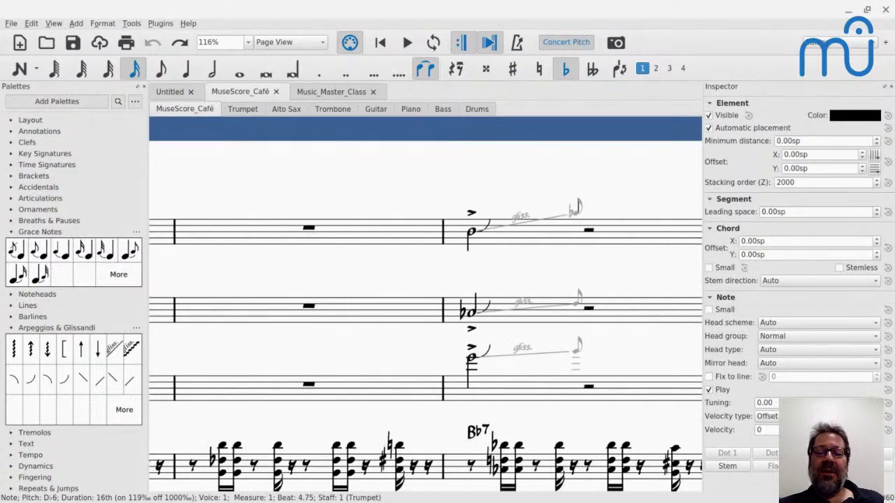
- Play from the trumpet's accented half note in measure 8, and stop the playback
click(471, 234)
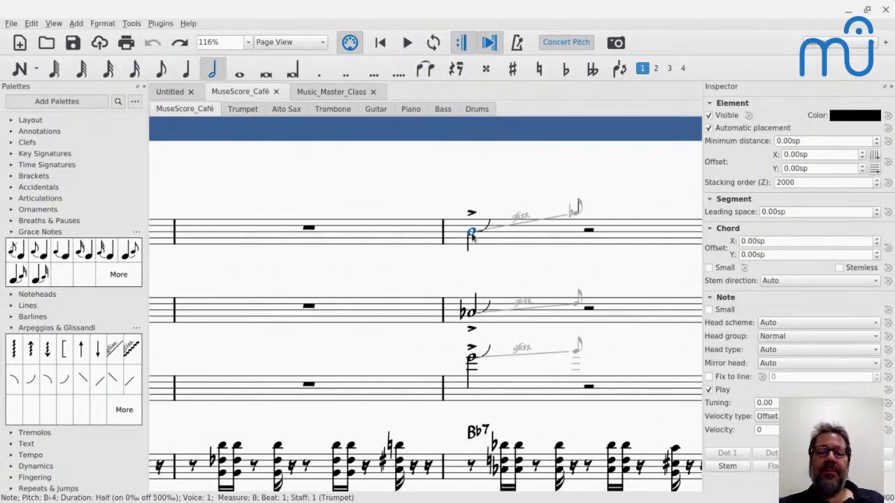
key(space)
key(space)
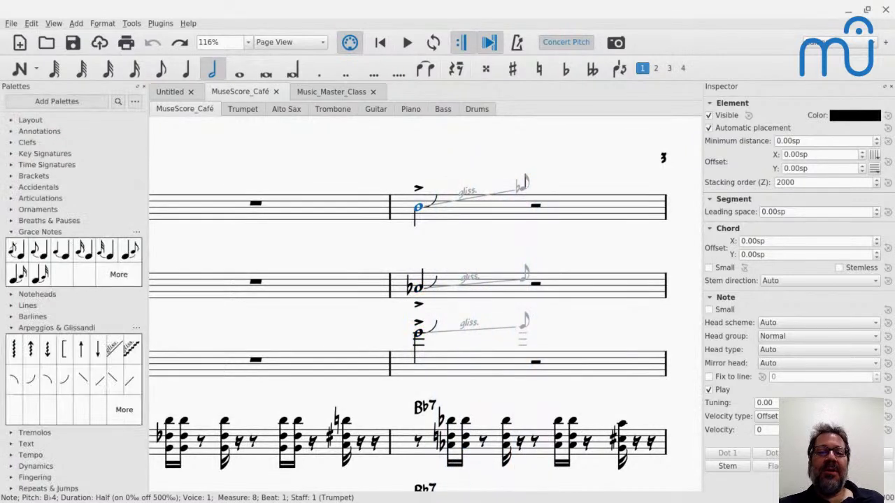
- Inspect the trumpet's doit line and hidden glissando in measure 8, and play the measure again to hear them
click(435, 201)
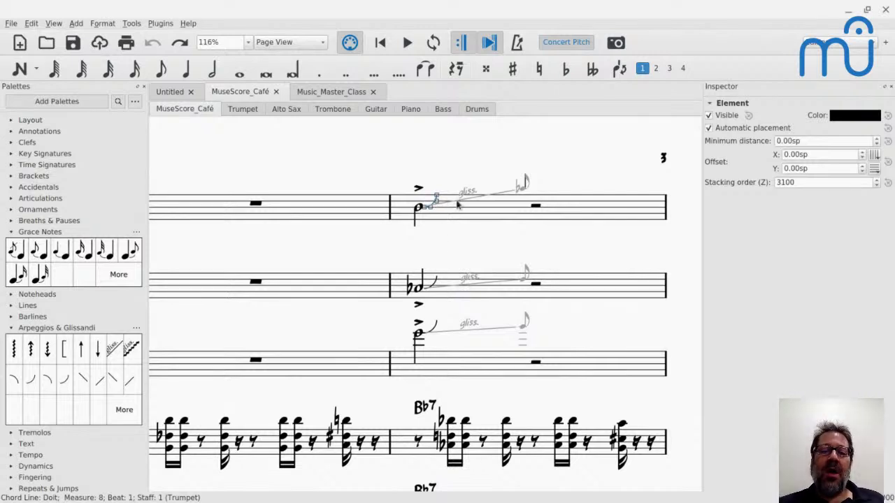
click(453, 205)
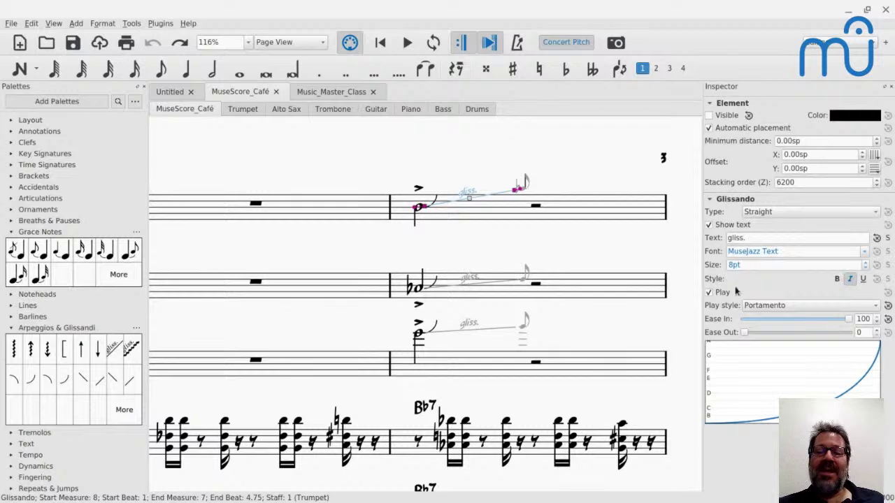
click(422, 219)
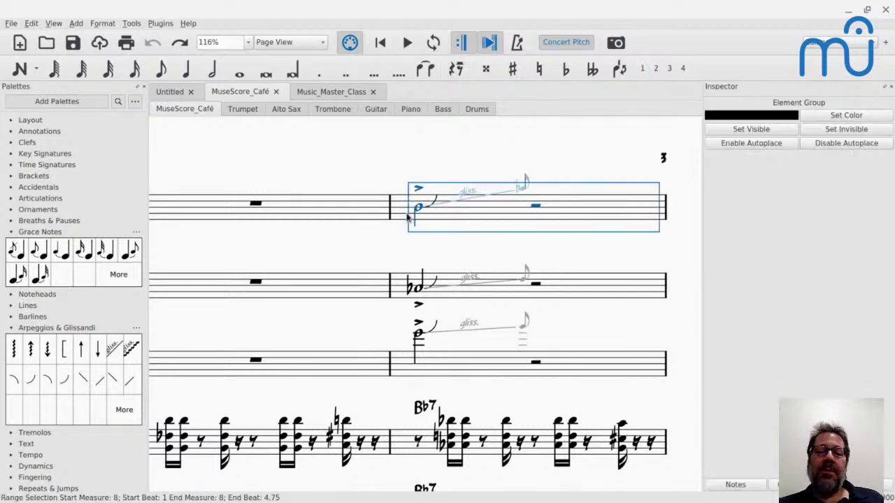
key(space)
key(space)
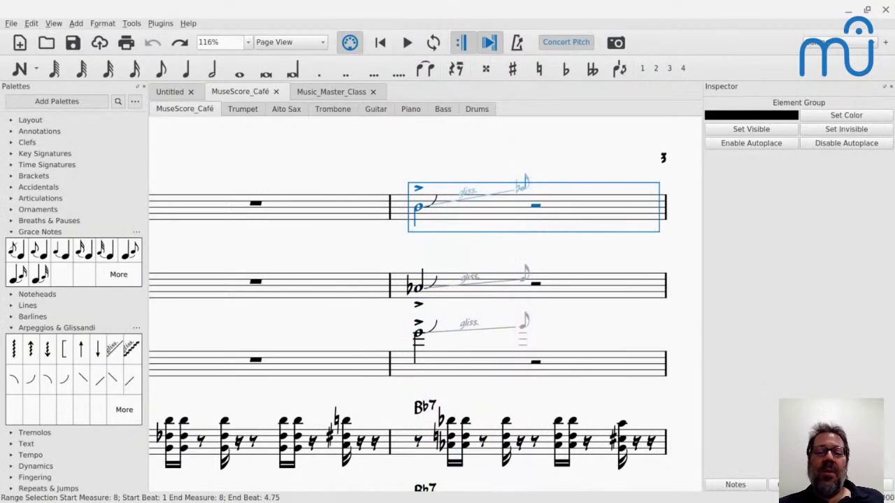
- Find the horns' accented fp notes in measure 9, play from the trumpet's eighth note, and stop the playback
scroll(425, 300, up, 5)
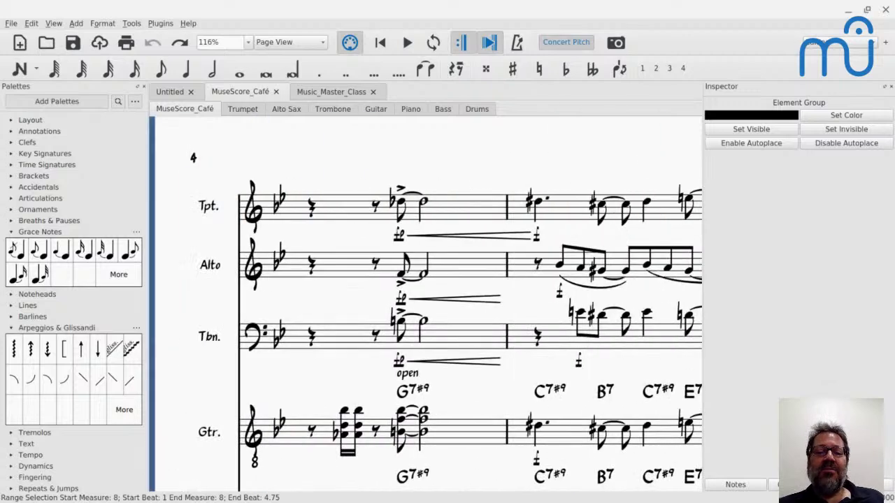
scroll(329, 230, right, 1)
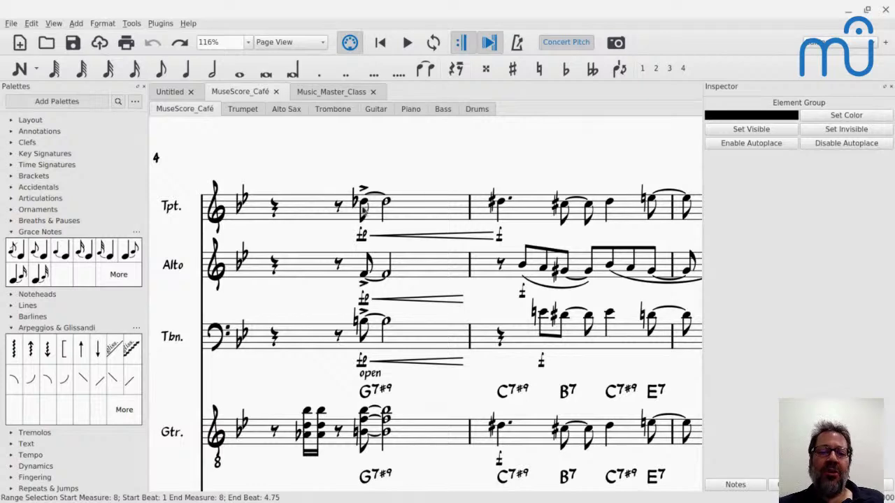
click(364, 203)
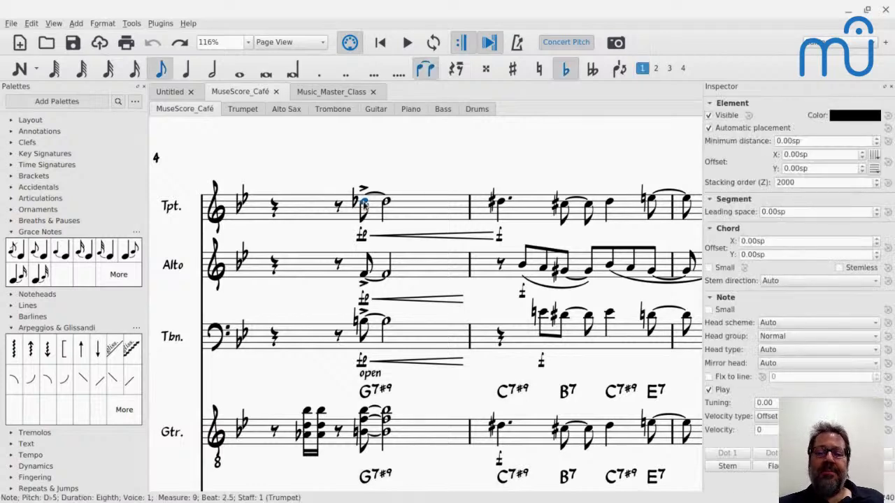
key(space)
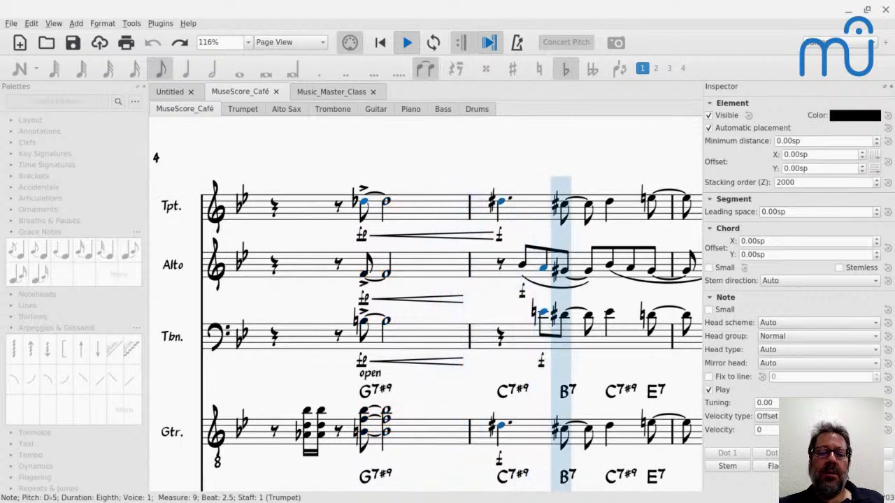
key(space)
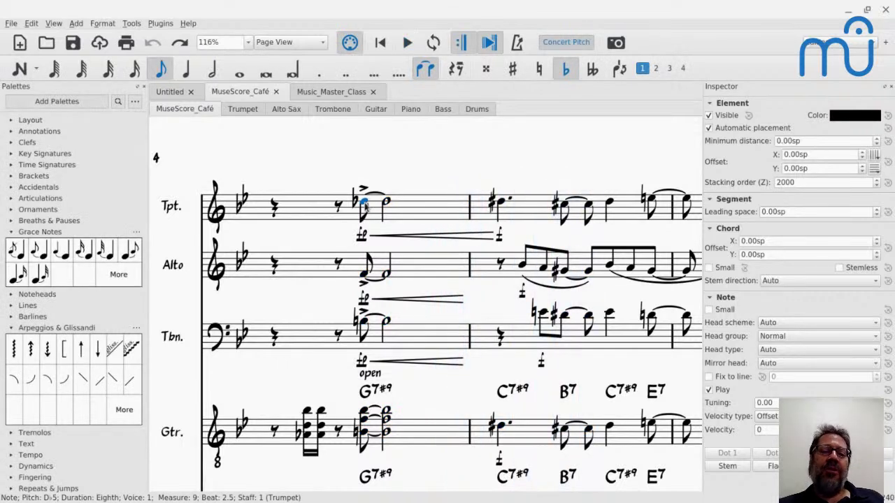
- Inspect the trumpet's crescendo hairpin and the f that follows it, and replay the passage from the fp eighth note in measure 9
click(415, 241)
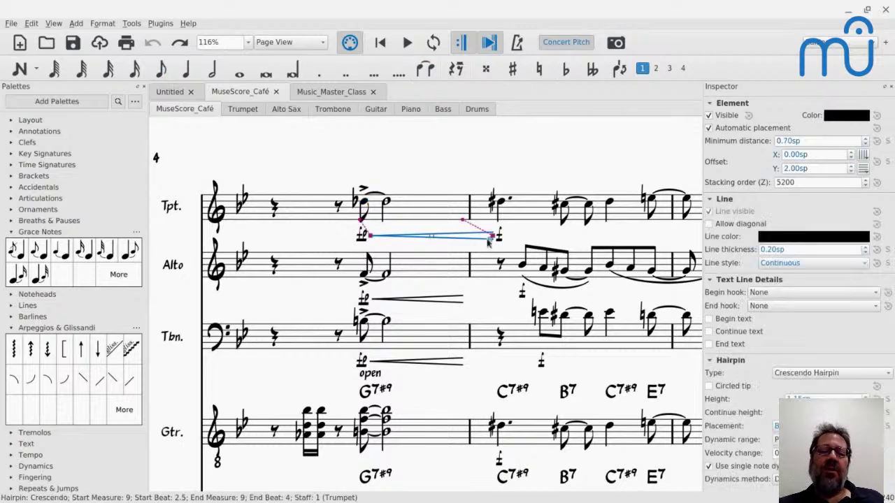
click(499, 238)
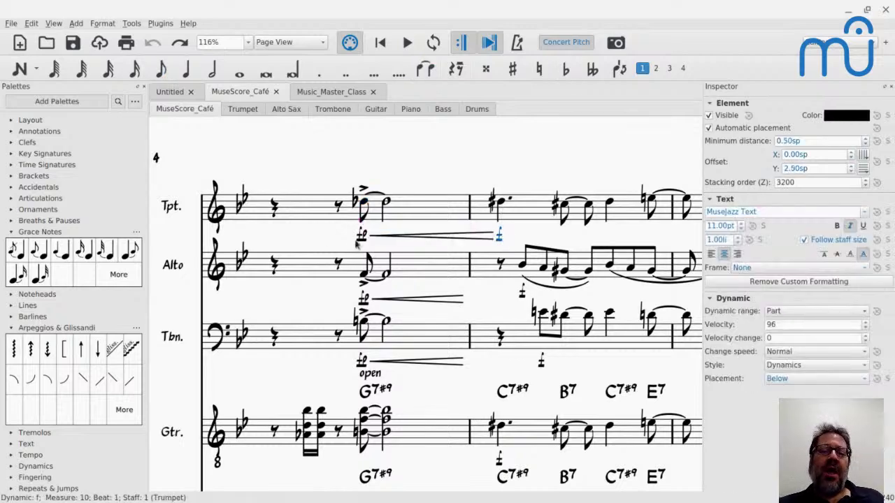
click(365, 203)
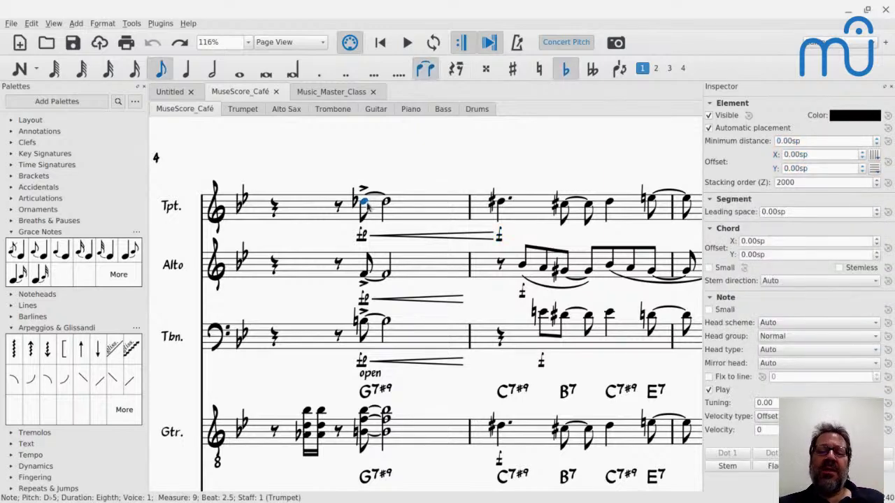
key(space)
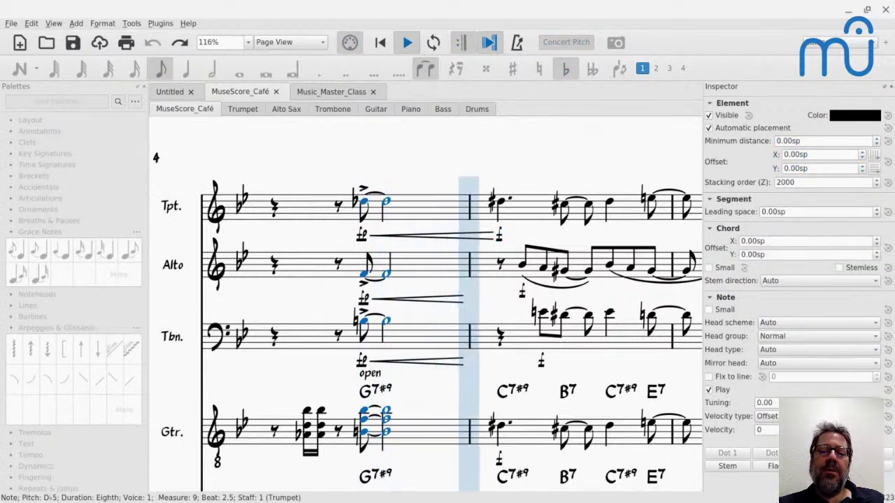
key(space)
- Check the trumpet's fp in measure 9, and replace it with a fresh default fp dynamic on the same note
click(362, 236)
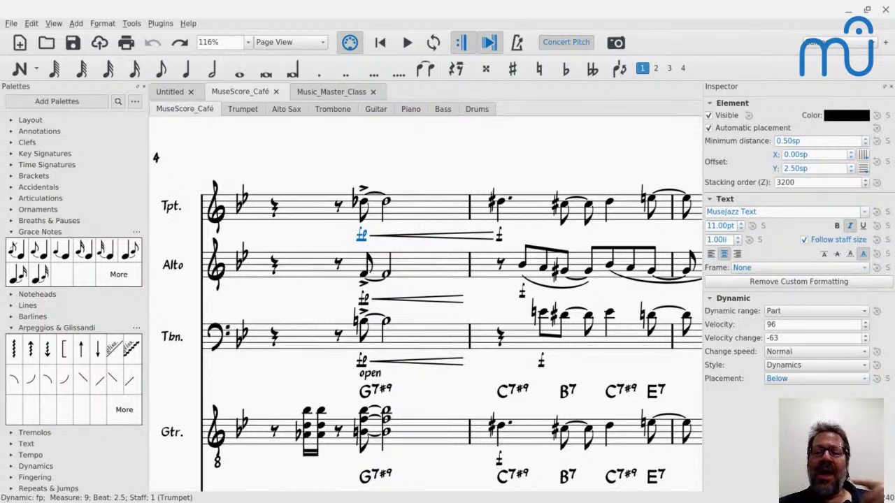
click(275, 210)
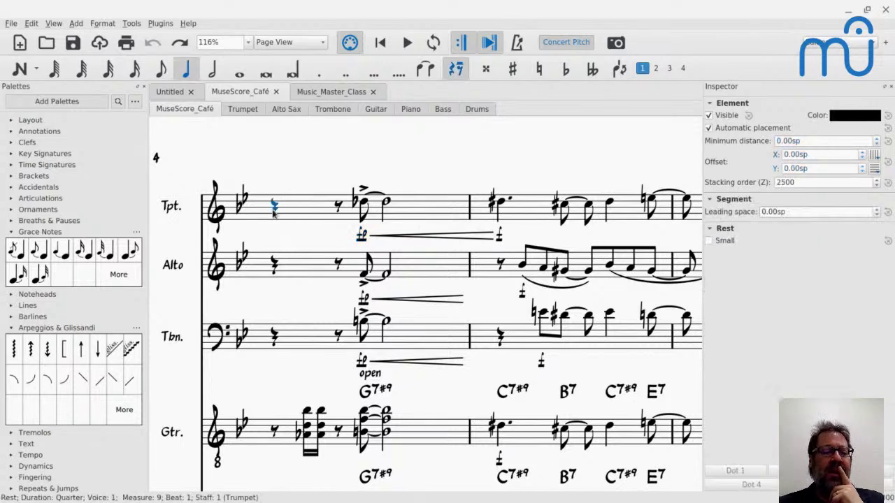
click(9, 234)
click(11, 277)
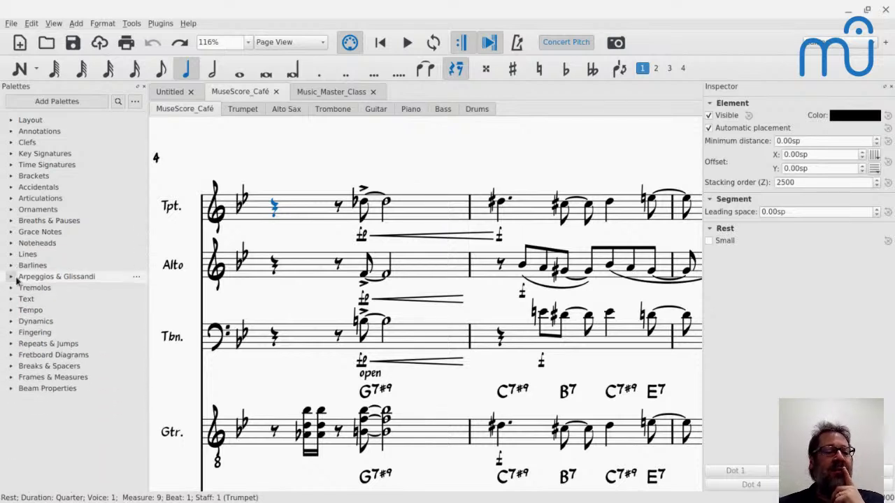
click(11, 321)
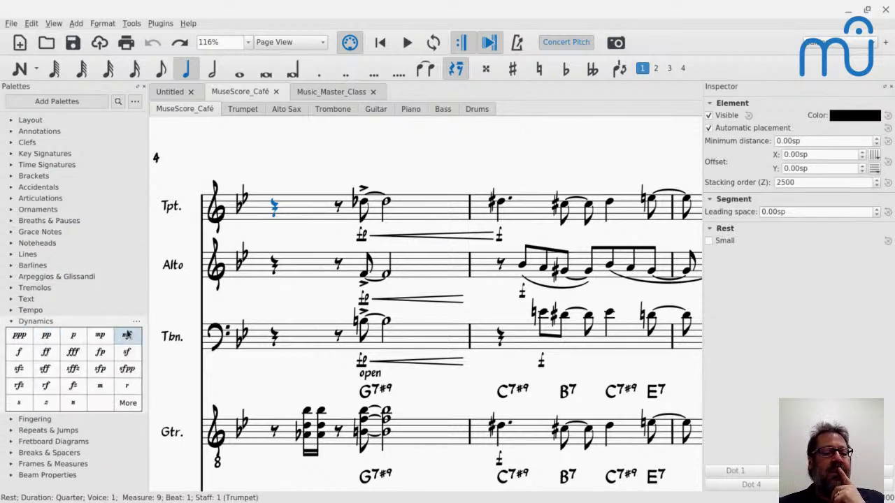
click(362, 238)
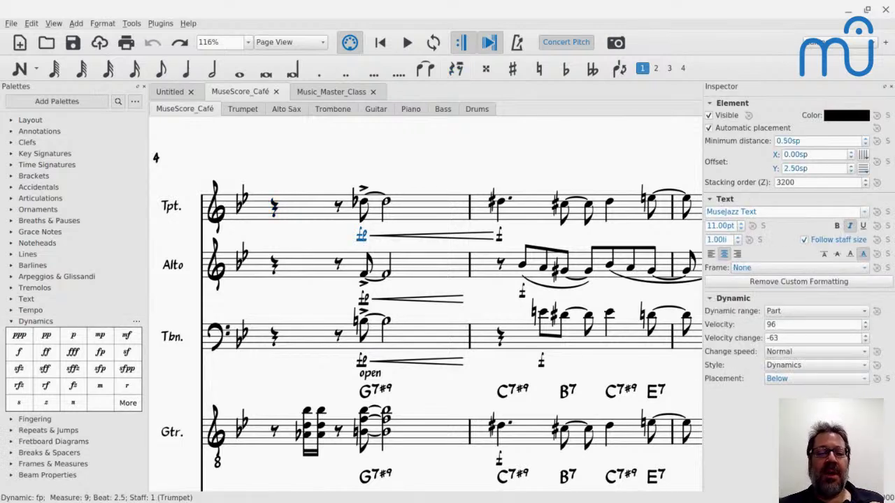
key(Delete)
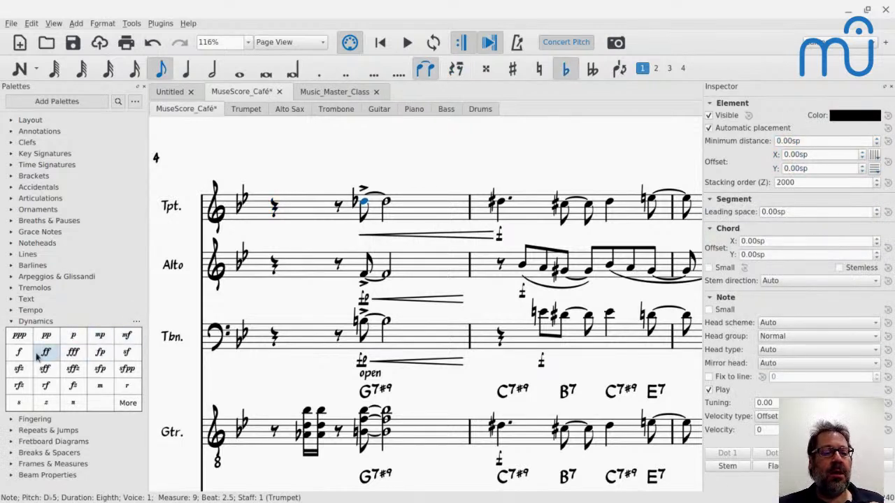
click(100, 355)
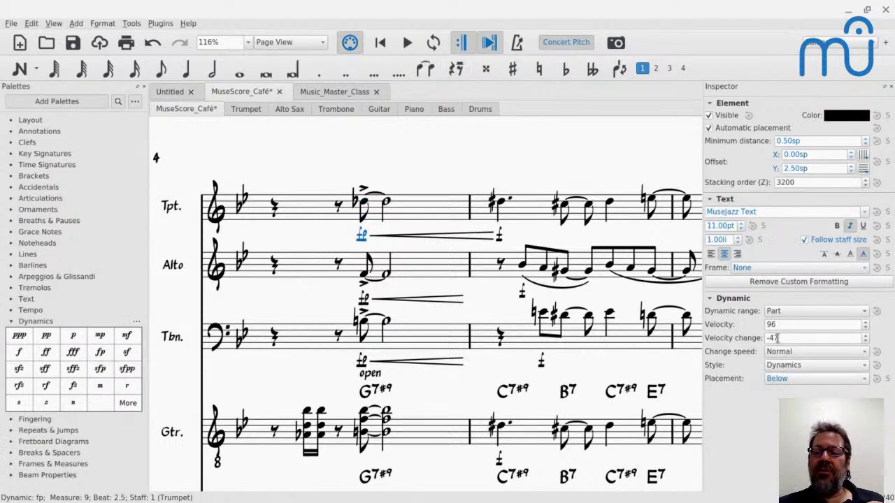
- Delete the alto sax's fp in measure 9, and undo that deletion together with the trumpet's fp replacement
click(363, 299)
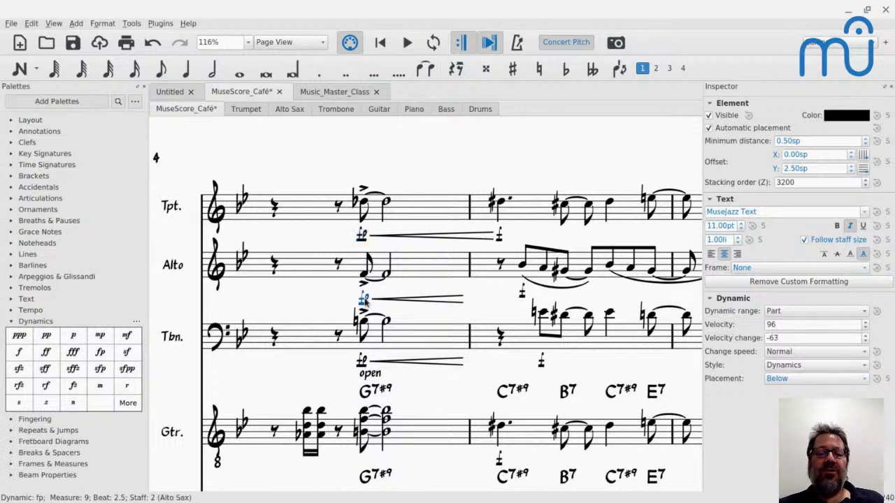
key(Delete)
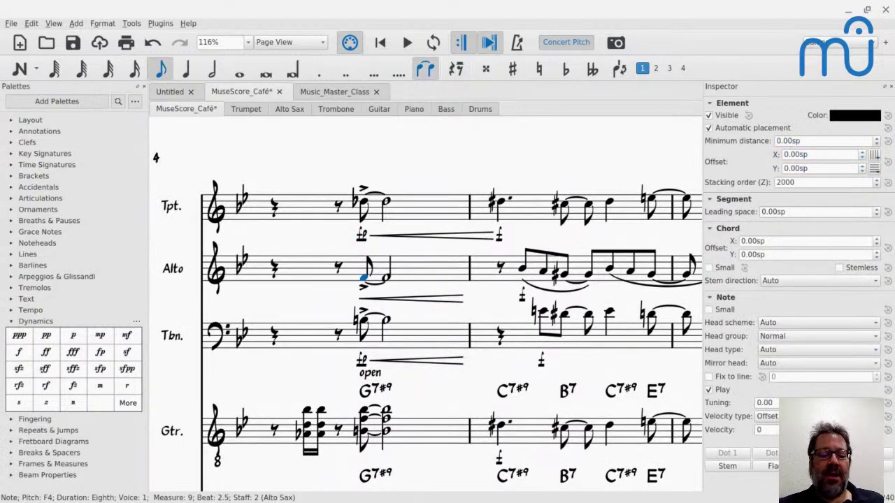
key(ctrl+z)
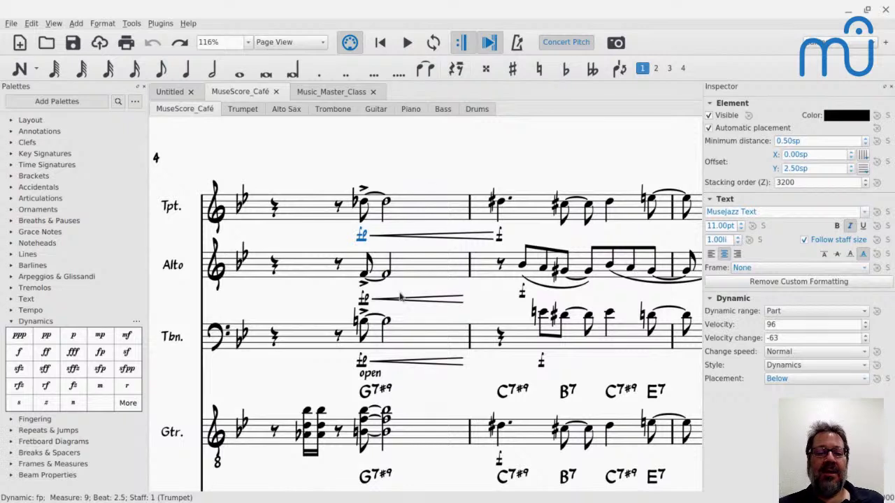
- Set the velocity change of the trumpet, alto sax and trombone fp dynamics in measure 9 to -47 all at once
double_click(363, 301)
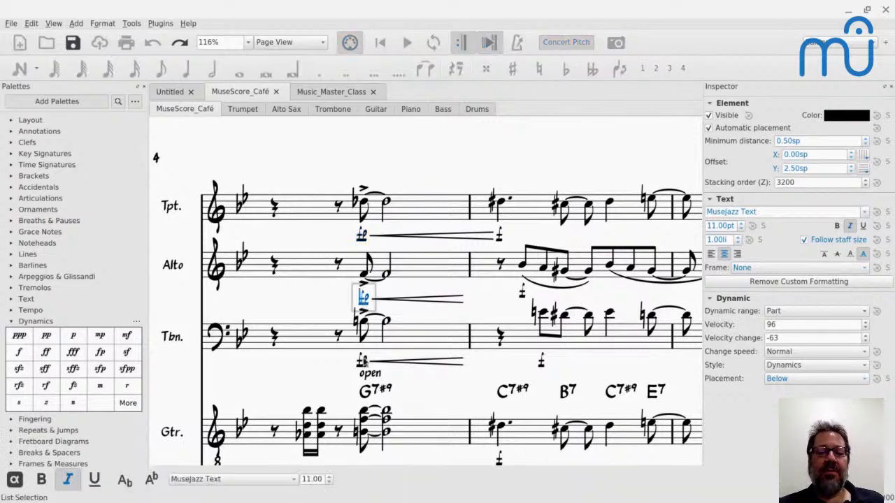
key(Escape)
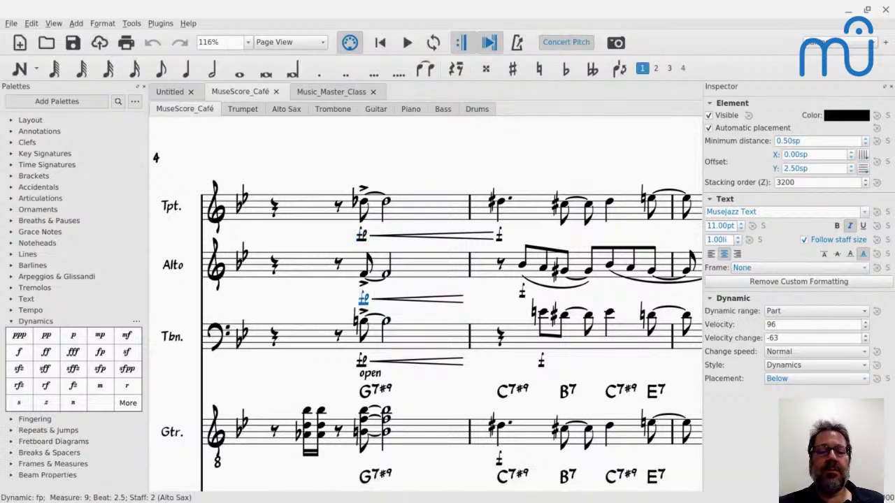
ctrl+click(362, 360)
ctrl+click(360, 236)
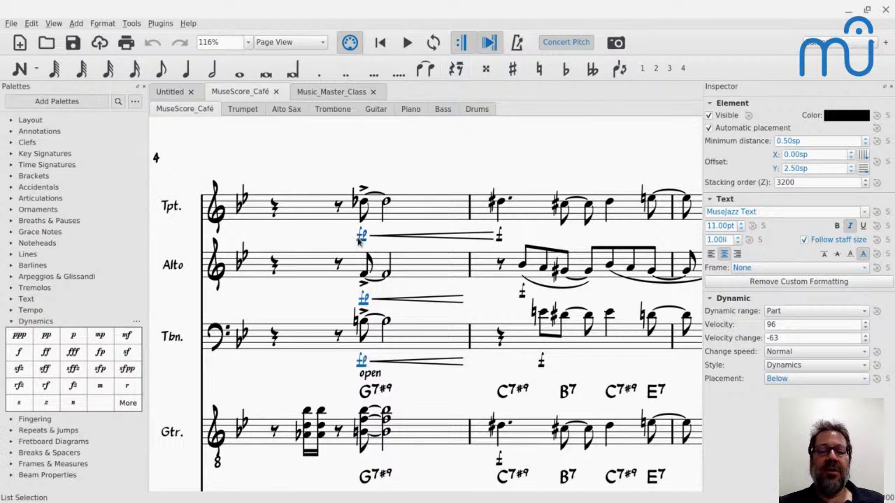
double_click(810, 338)
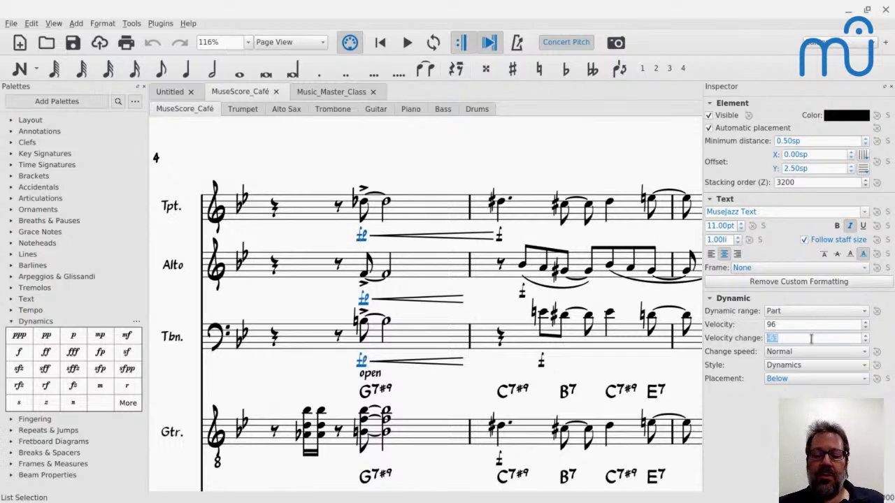
text(-47)
key(Return)
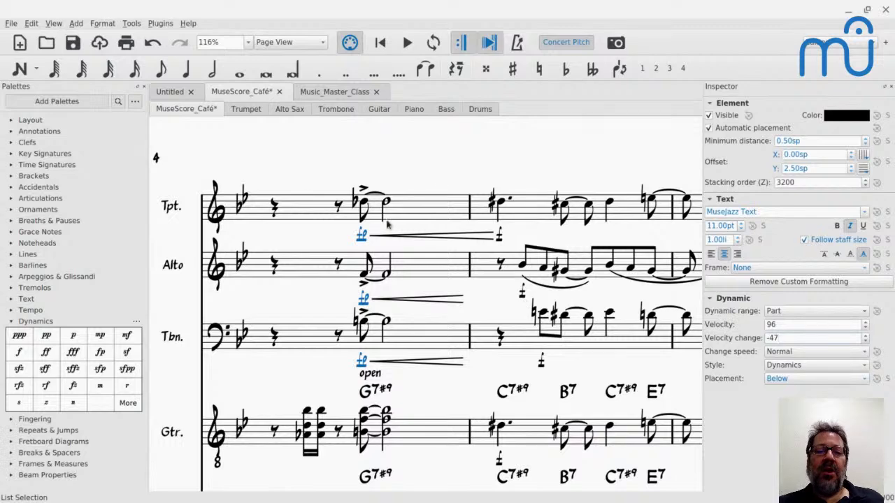
- Play from the trumpet's tied note in measure 9 to hear the default fp velocity change, and stop the playback
click(385, 203)
key(space)
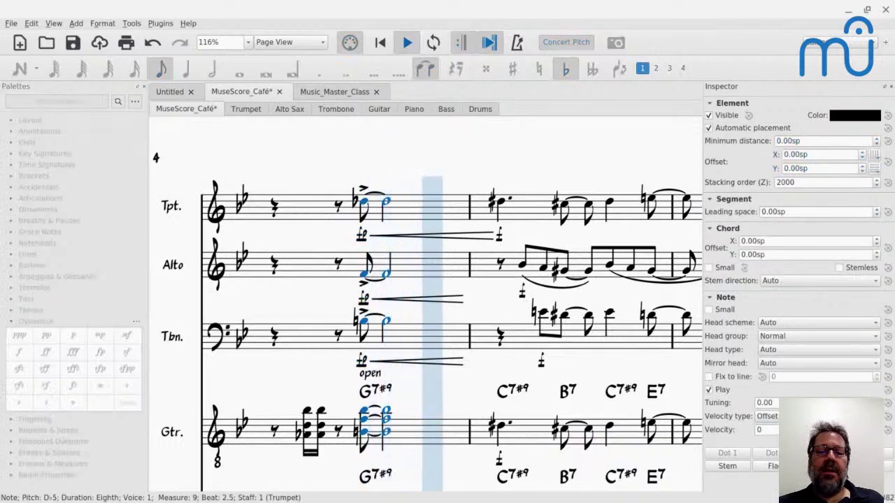
key(space)
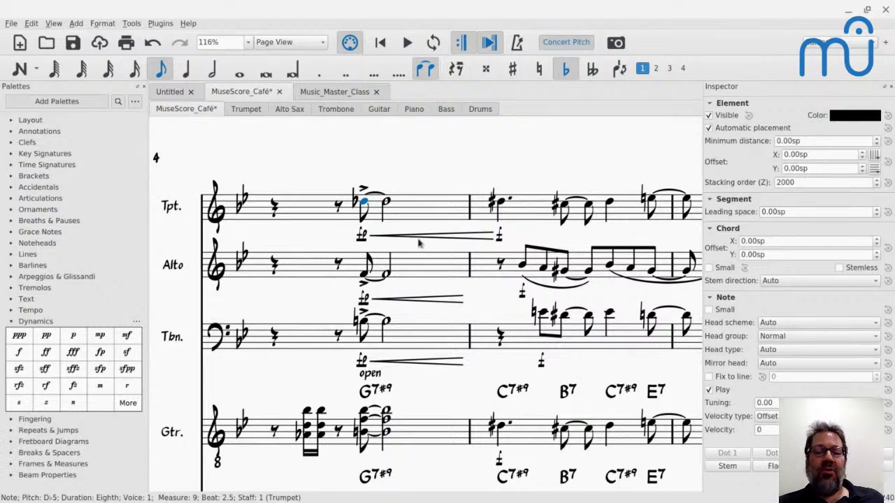
- Undo the velocity change edit on the three fp dynamics, and replay measure 9 with the saved setting
key(ctrl+z)
key(ctrl+z)
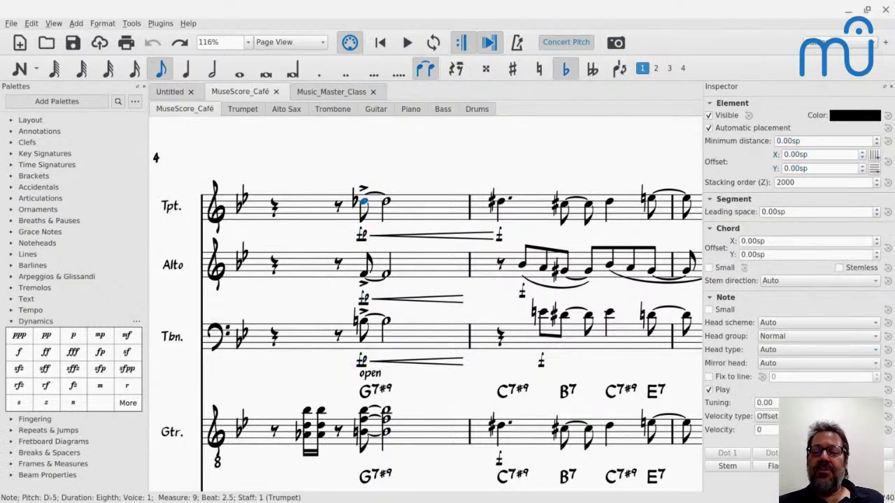
key(space)
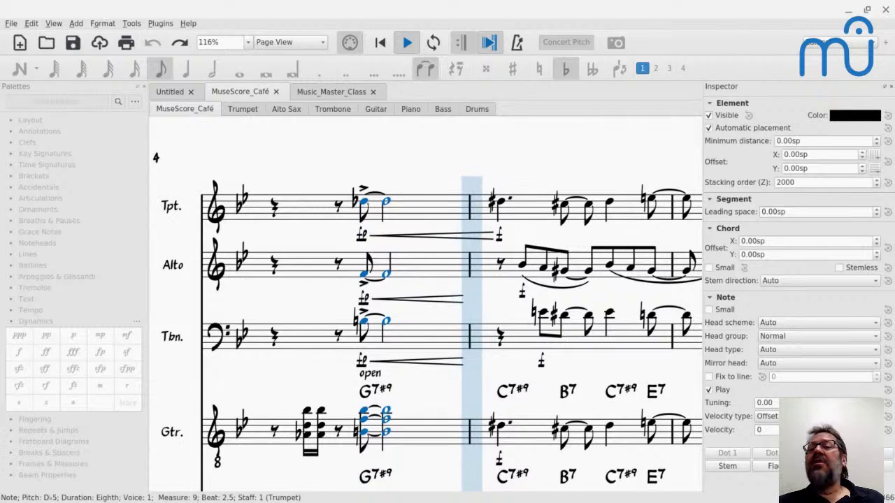
key(space)
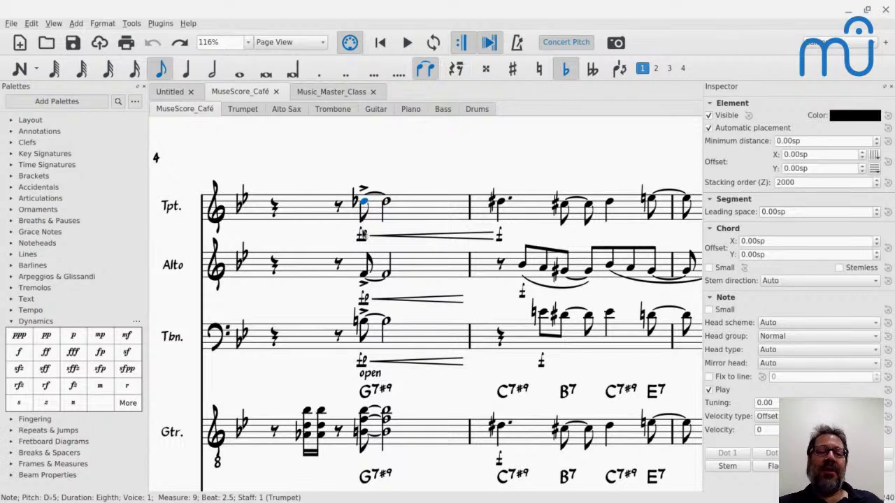
- Set the velocity change of the trumpet's fp dynamic in measure 9 to -47
double_click(361, 235)
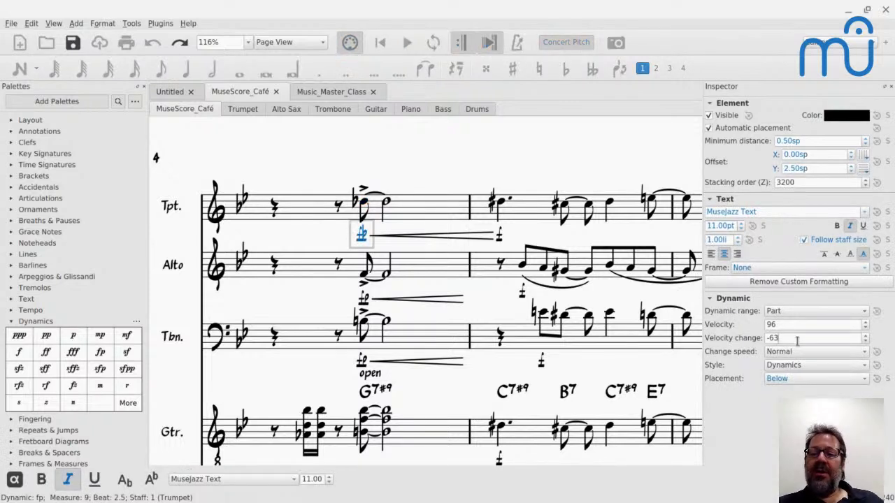
key(BackSpace)
key(BackSpace)
text(4)
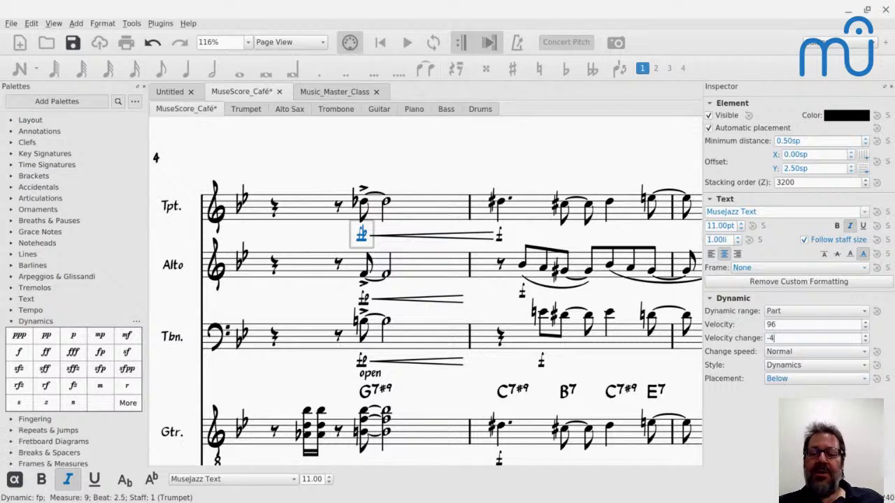
text(7)
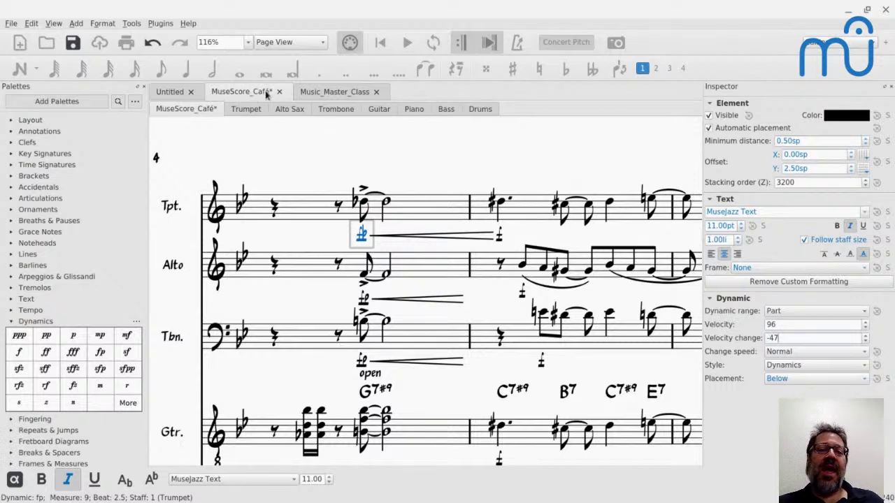
click(257, 163)
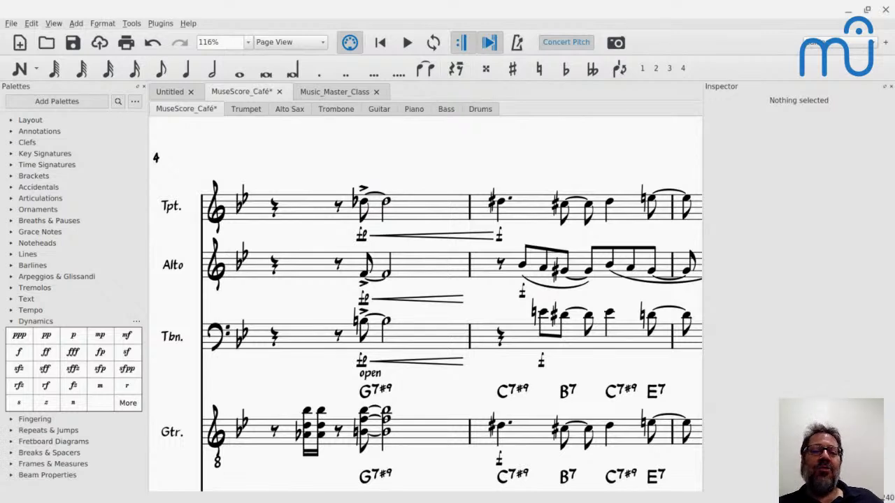
- Undo the velocity change edit on the trumpet's fp in measure 9, and leave nothing selected in the score
key(ctrl+z)
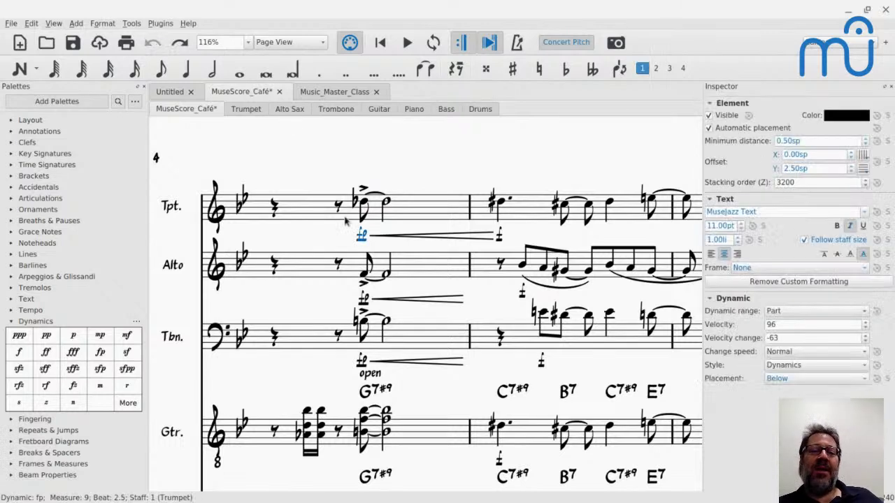
click(324, 152)
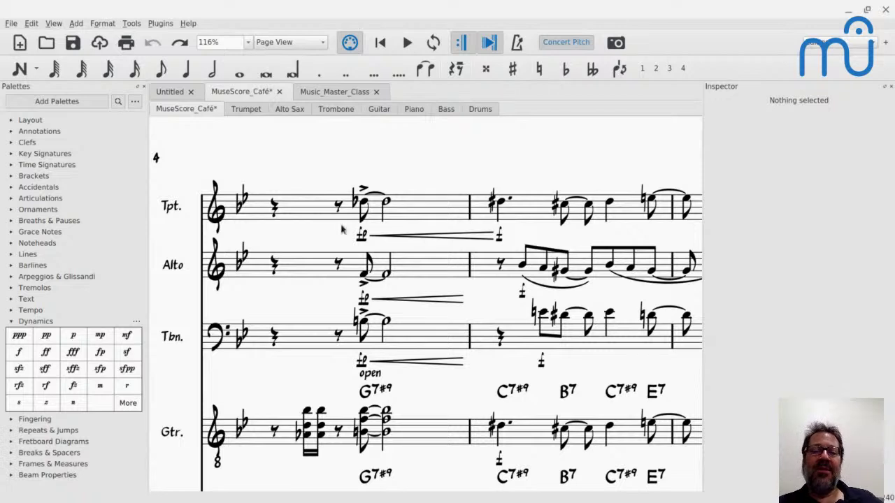
click(363, 234)
click(302, 180)
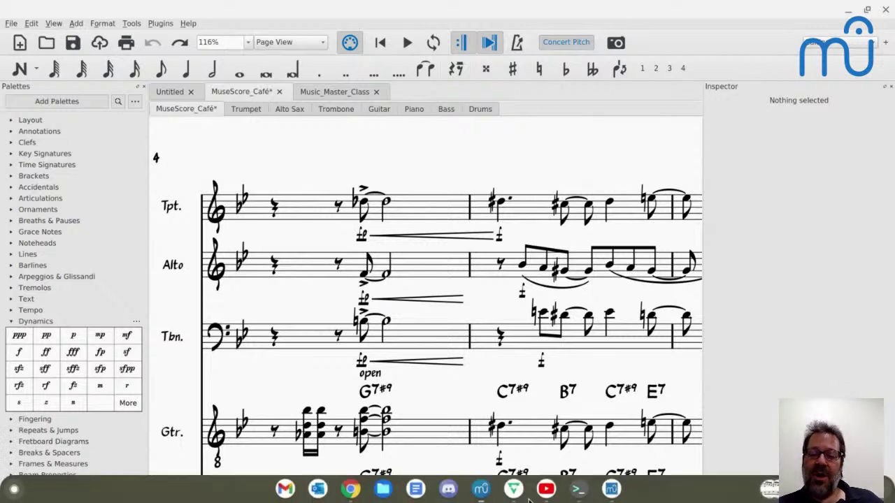
- Switch to the terminal, run the demo command, and minimize the terminal window to return to the score
click(578, 489)
text(demo)
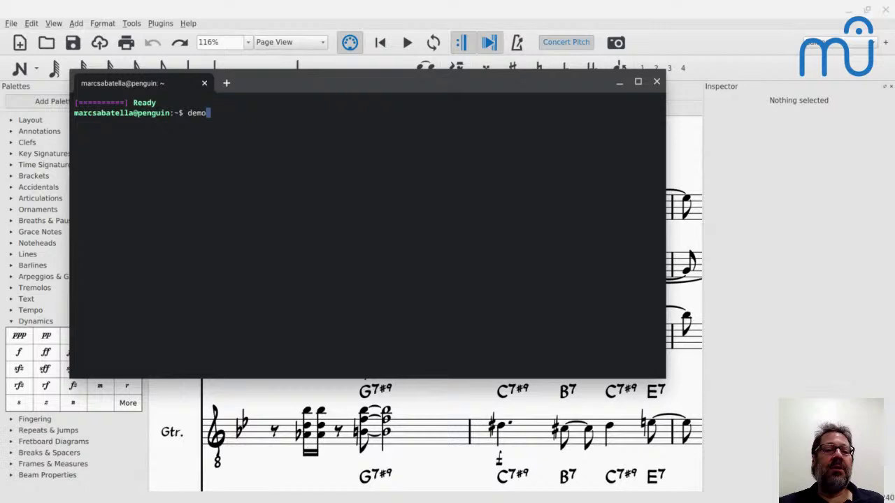
key(Return)
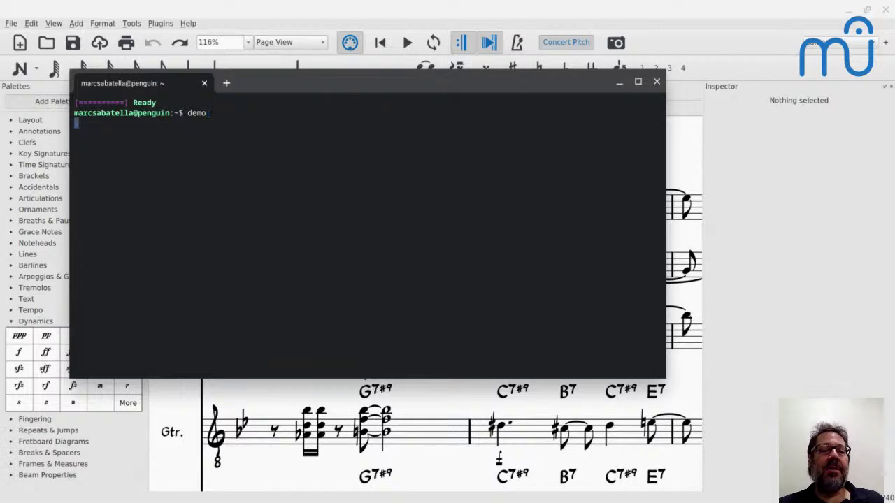
click(619, 82)
key(ctrl+z)
key(ctrl+z)
key(ctrl+z)
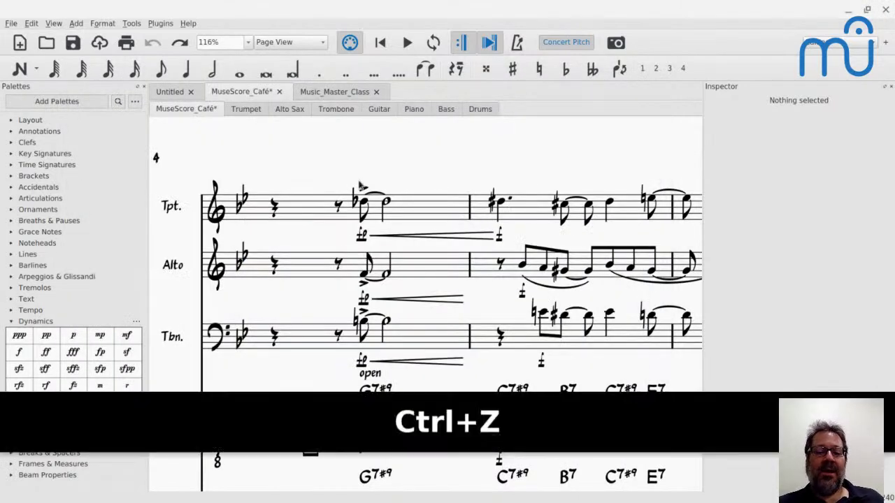
key(ctrl+z)
key(ctrl+z)
key(ctrl+z)
key(ctrl+z)
key(ctrl+z)
key(ctrl+z)
key(ctrl+z)
key(ctrl+z)
key(ctrl+z)
key(ctrl+z)
key(ctrl+z)
key(ctrl+z)
key(ctrl+z)
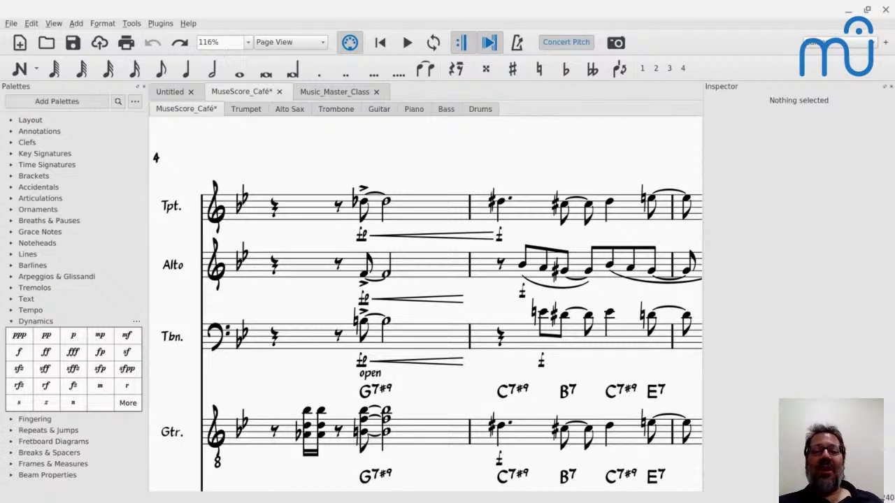
- Play from the trumpet's accented half note in measure 8 to hear the doit with its hidden glissando, and stop the playback
scroll(425, 300, right, 5)
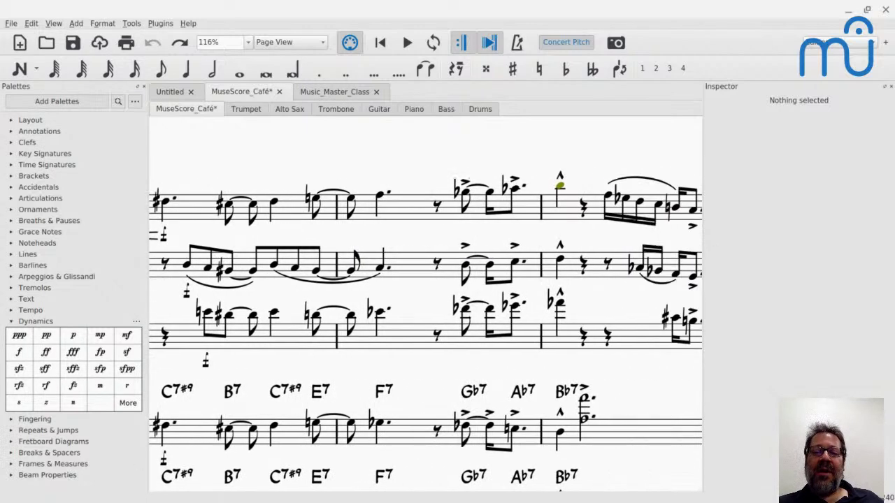
scroll(425, 301, left, 4)
scroll(425, 301, left, 5)
scroll(425, 301, right, 10)
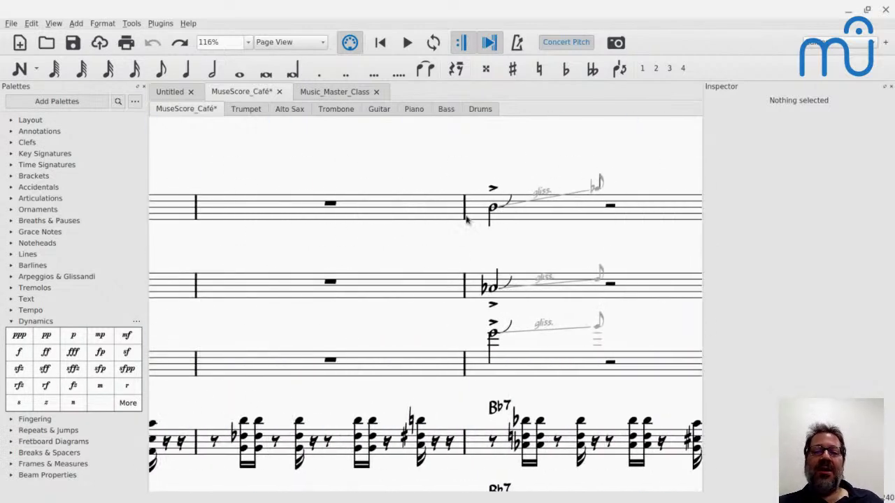
click(492, 212)
key(space)
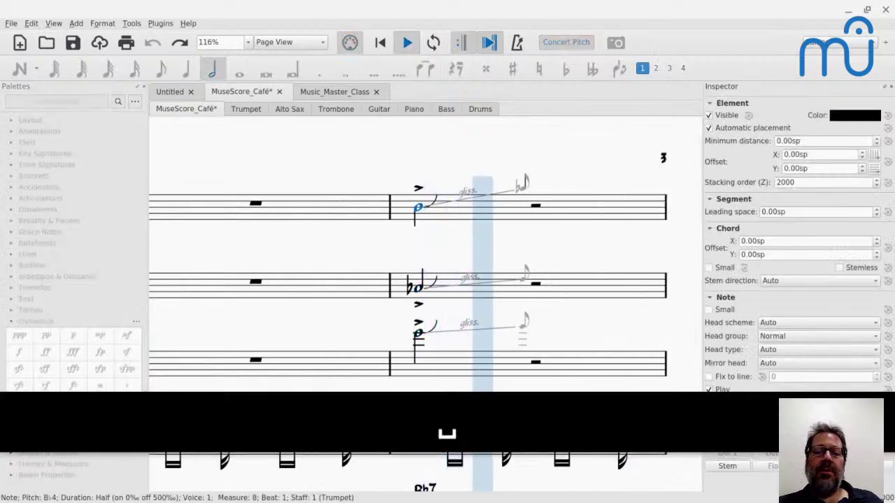
key(space)
- Play from the trumpet's tied sixteenth at the end of measure 1 to hear the fall into measure 2, and stop the playback
scroll(424, 301, left, 5)
scroll(425, 301, right, 5)
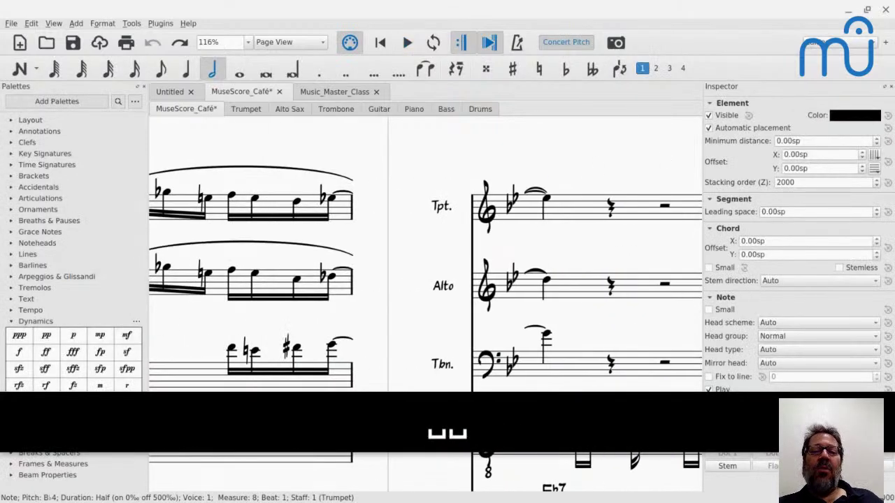
scroll(480, 213, up, 5)
scroll(479, 213, left, 10)
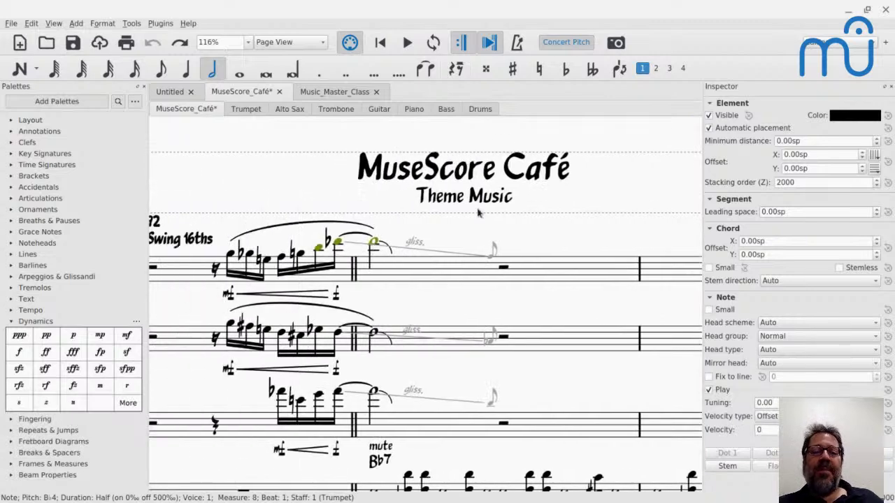
click(341, 253)
click(339, 244)
key(space)
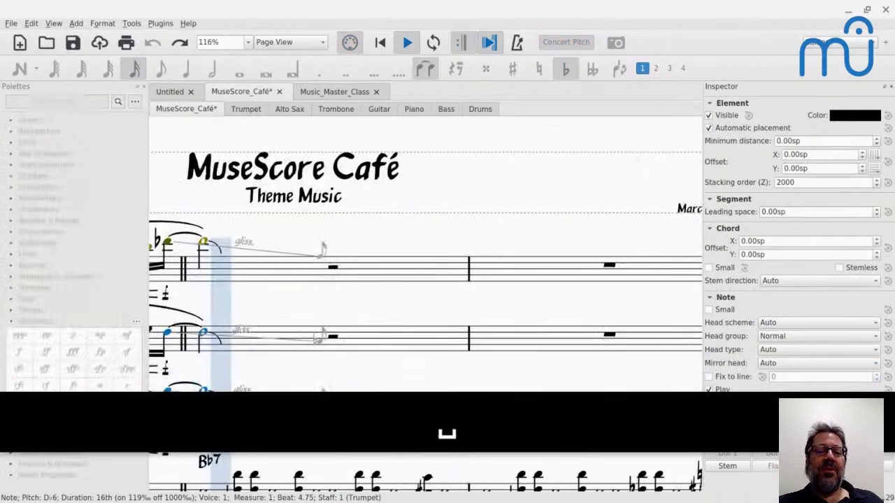
key(space)
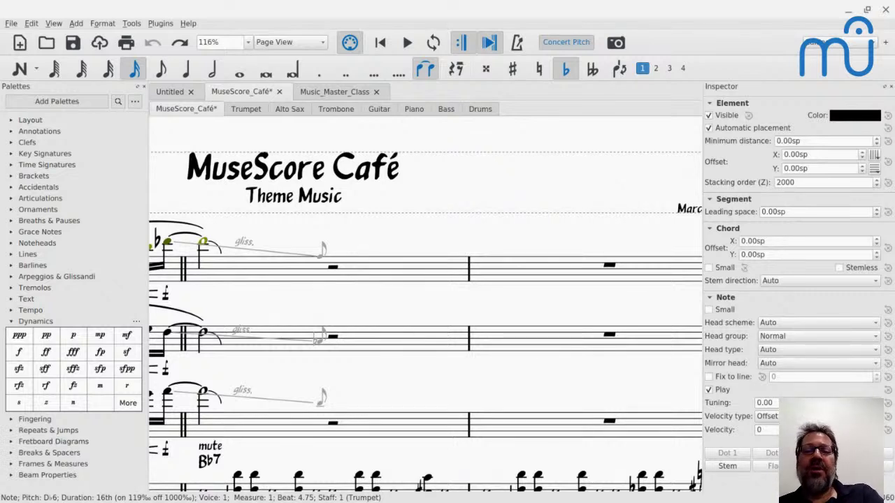
- Select the hidden grace note ending the trumpet's glissando in measure 2 to view its settings
click(321, 258)
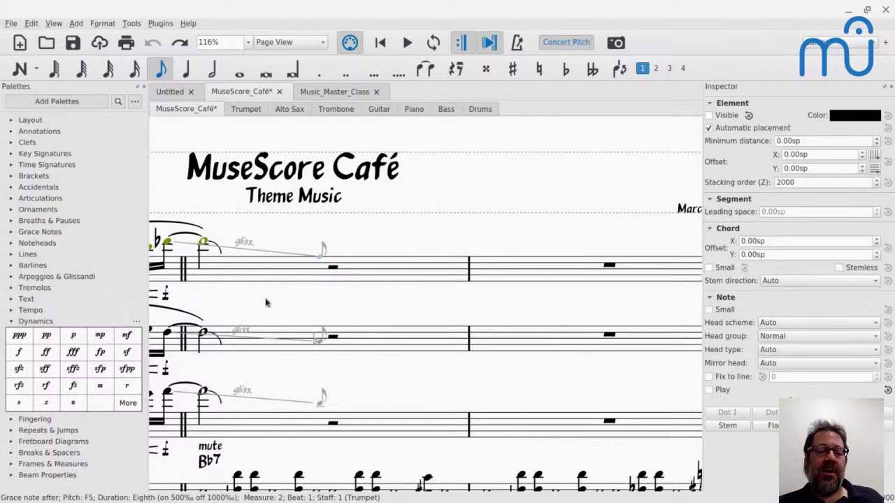
drag(265, 304, 406, 201)
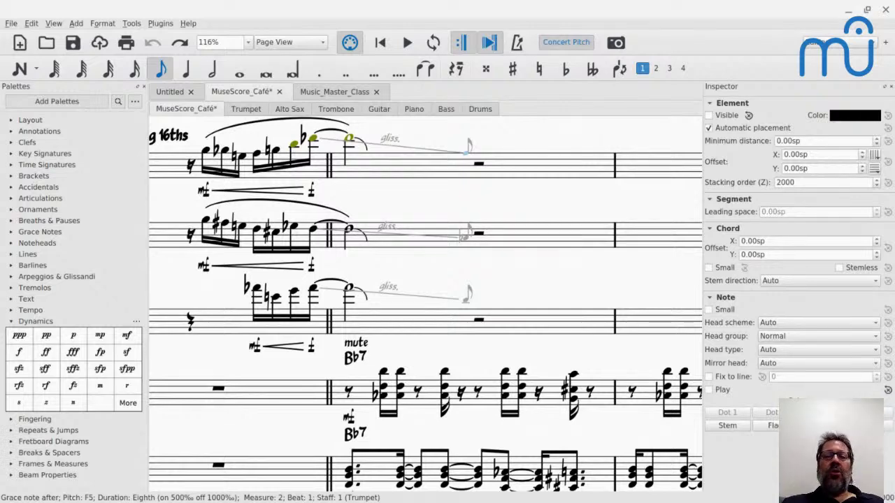
- Open the mixer, turn off solo for the horn parts, and return to the start of the score
key(F10)
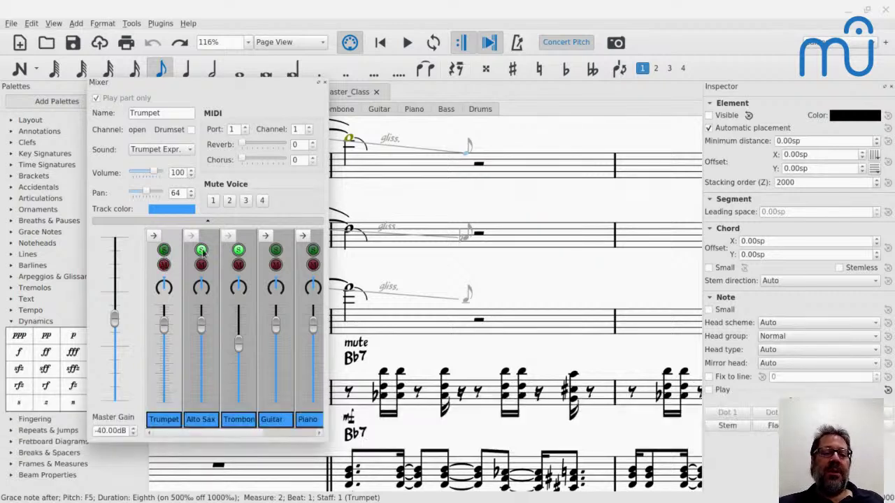
click(375, 211)
scroll(374, 211, up, 5)
key(super)
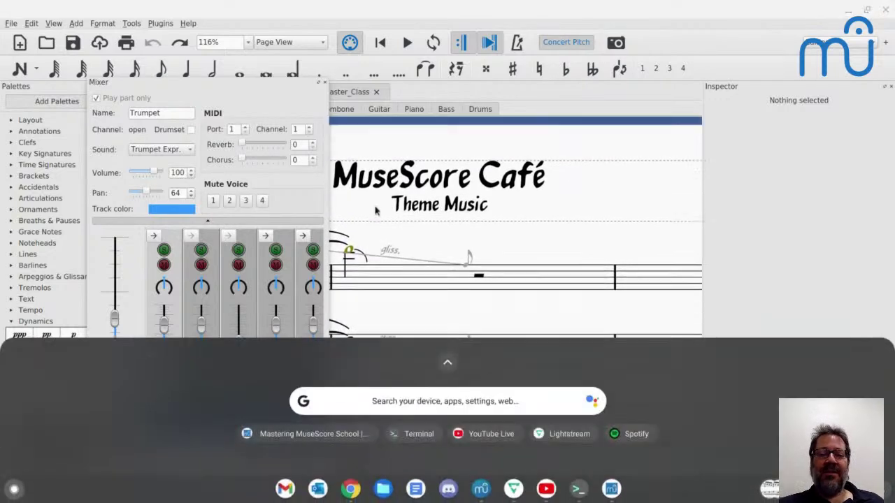
click(425, 250)
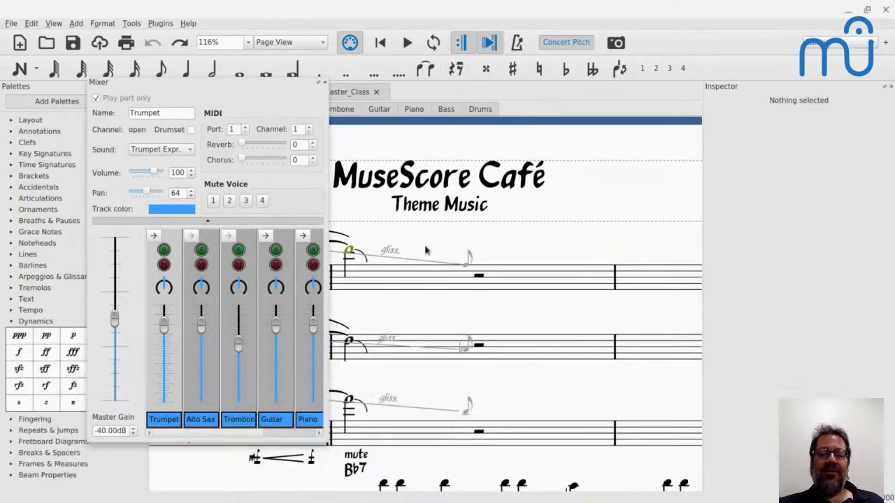
- Play the full band from the trumpet's sixteenth rest in measure 1, and stop the playback
scroll(425, 250, left, 3)
click(450, 279)
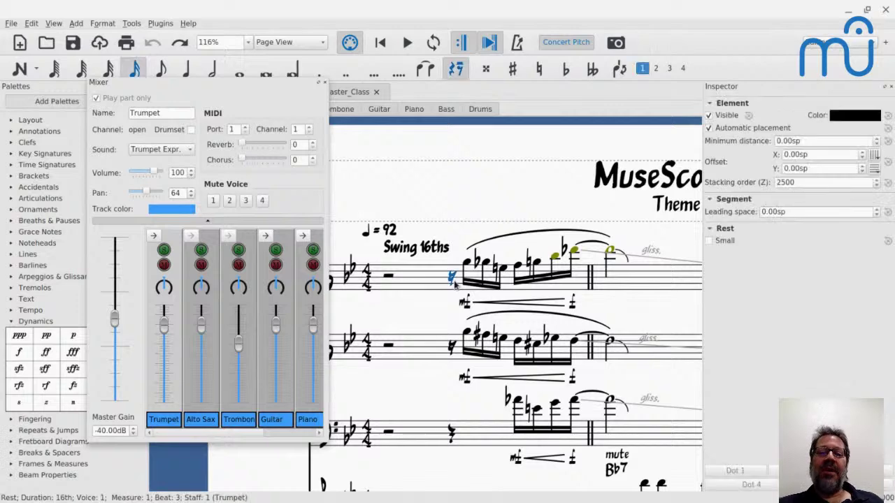
key(space)
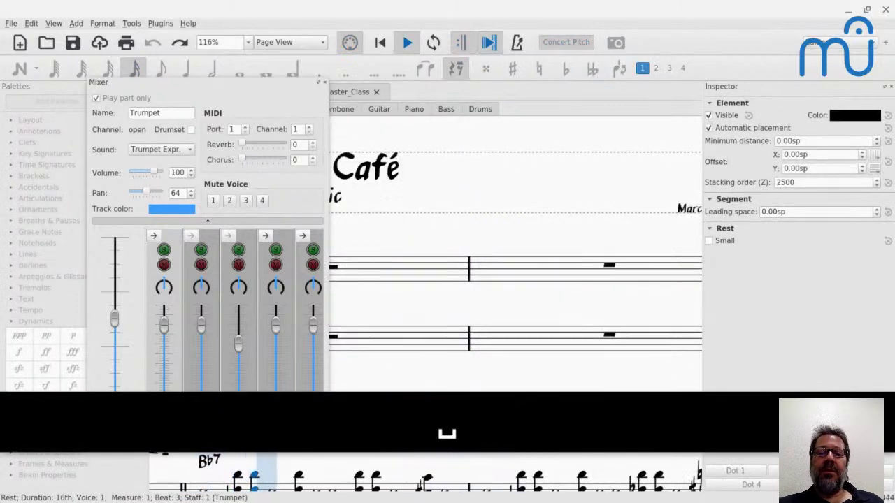
key(space)
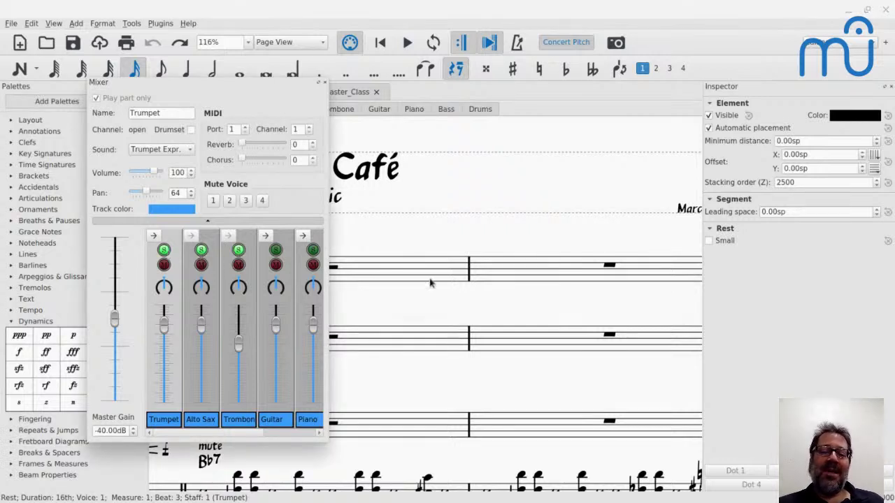
- Play the soloed horns from the trumpet's tied note in measure 9 to hear the fp and crescendo, and stop the playback
scroll(482, 329, down, 2)
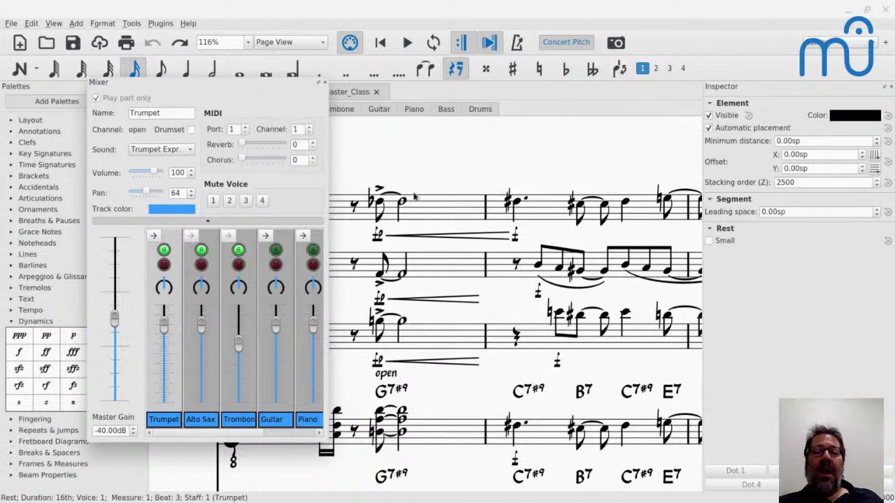
click(381, 207)
key(space)
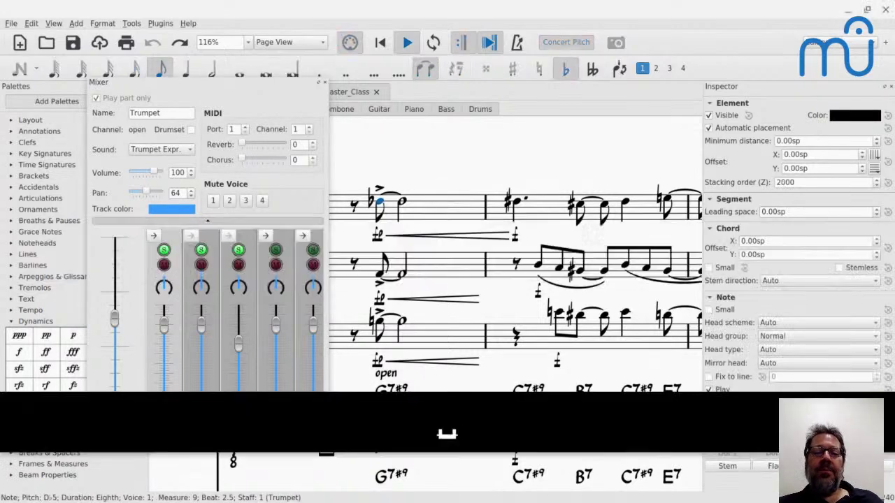
key(space)
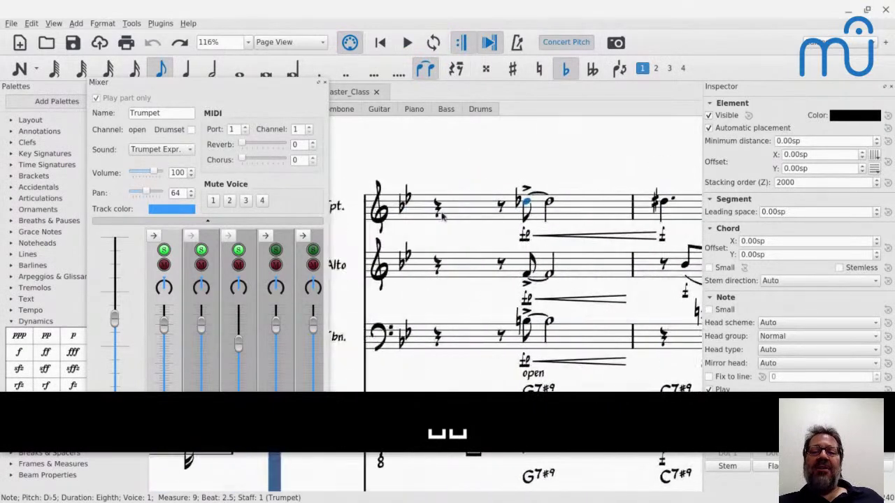
- Select the trumpet's fp in measure 9 and the crescendo hairpin following it to view their playback settings
click(523, 238)
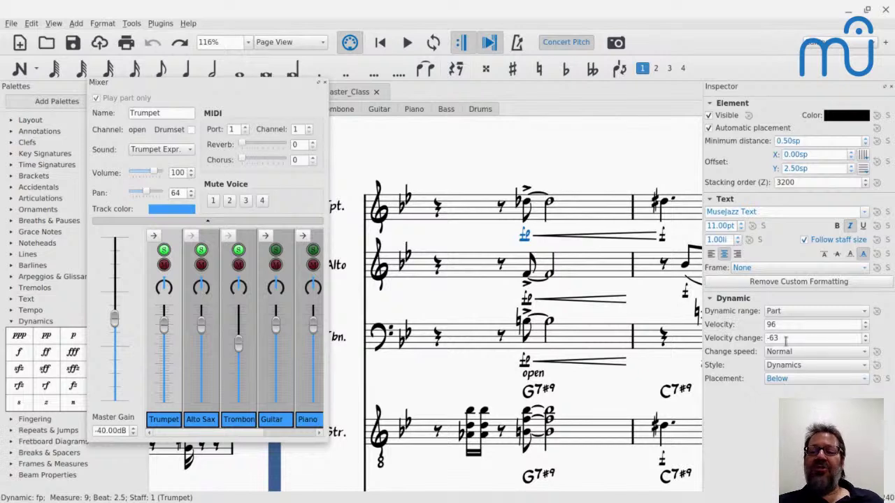
click(590, 238)
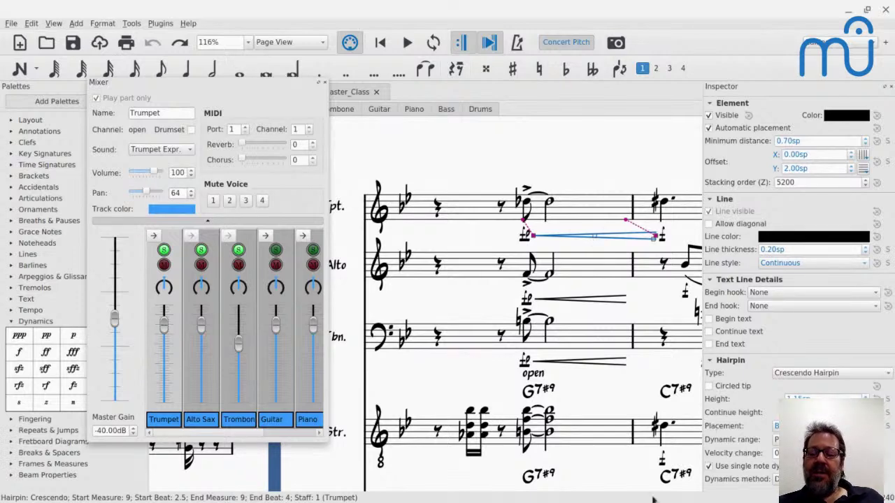
- Switch to Lightstream and move the Front Camera layer to the lower-left corner of the stream canvas
key(alt+Tab)
key(alt+Tab)
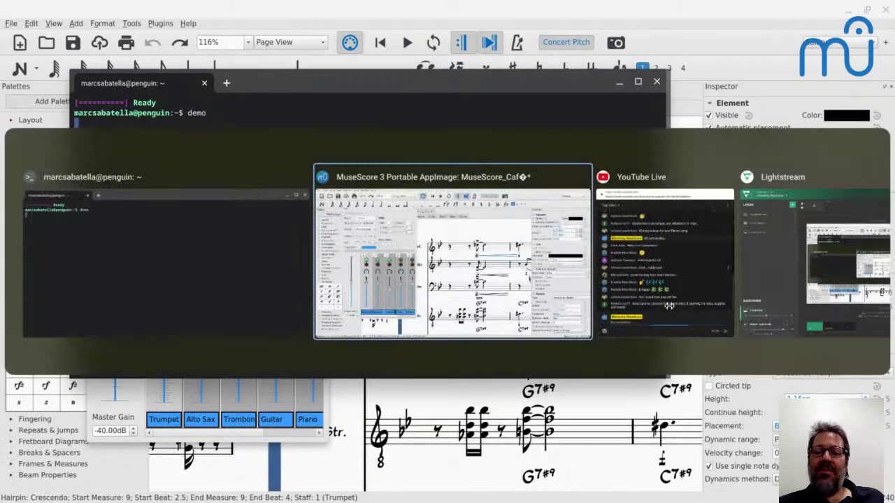
key(alt+Tab)
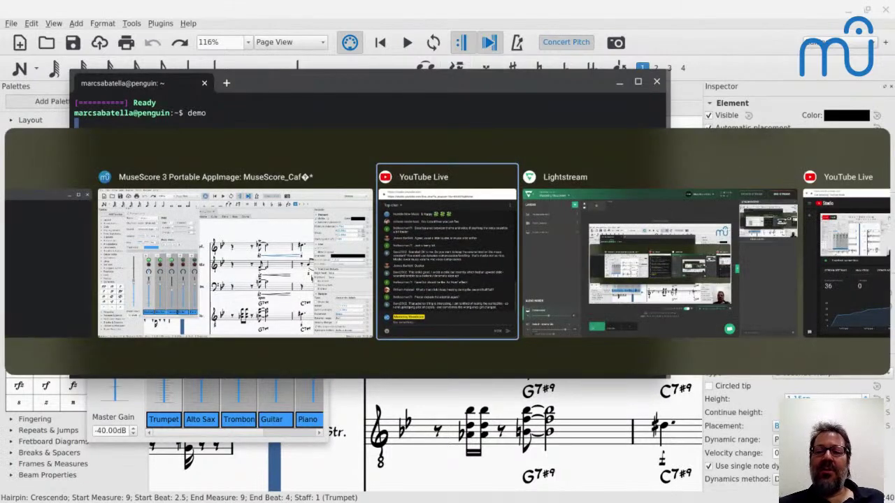
key(alt+Tab)
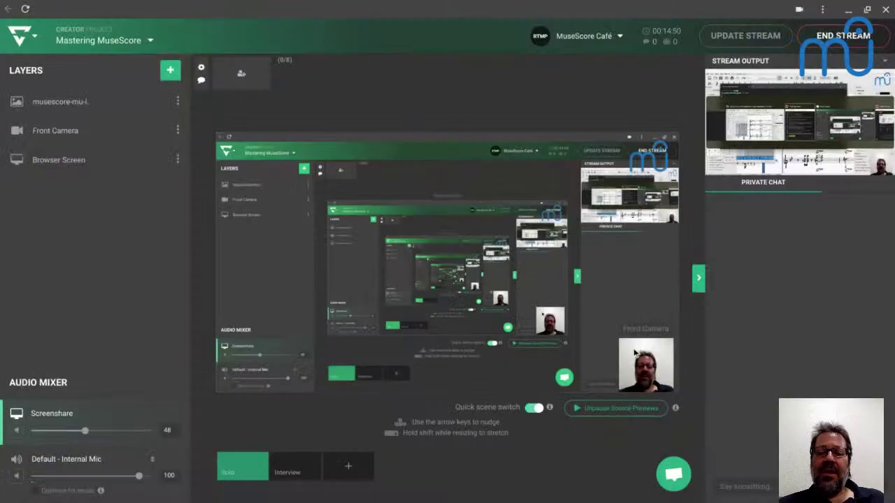
drag(643, 356, 242, 360)
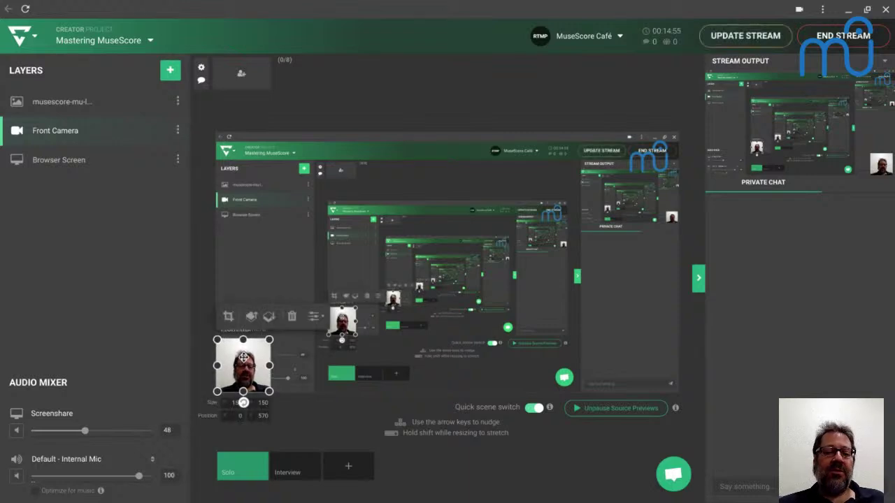
- Switch back to MuseScore and change the dynamics method of the trumpet's crescendo hairpin in measure 9
key(alt+Tab)
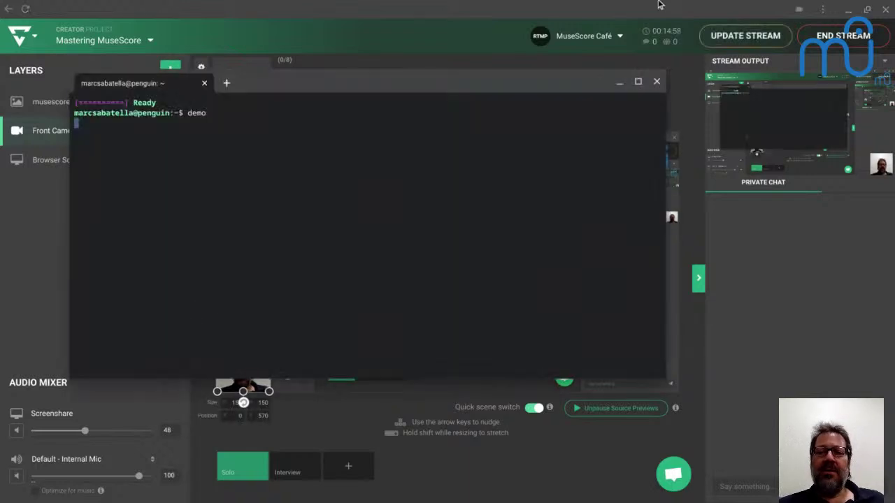
key(alt+Tab)
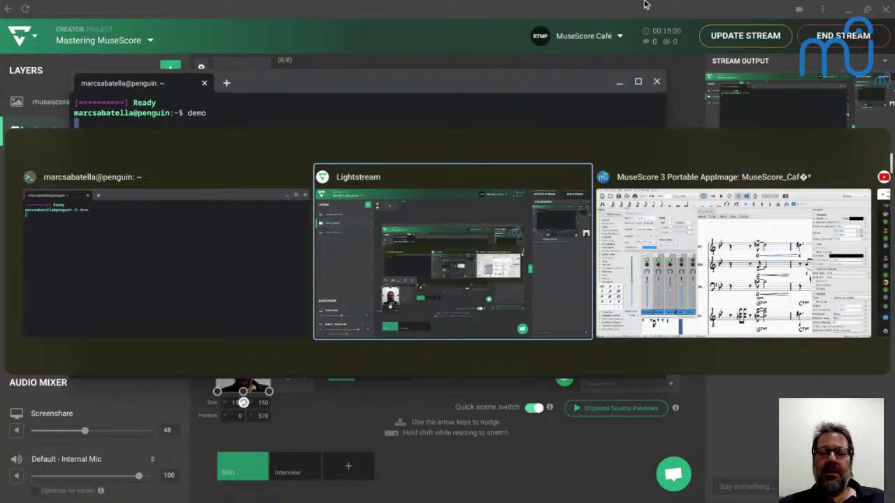
key(alt+Tab)
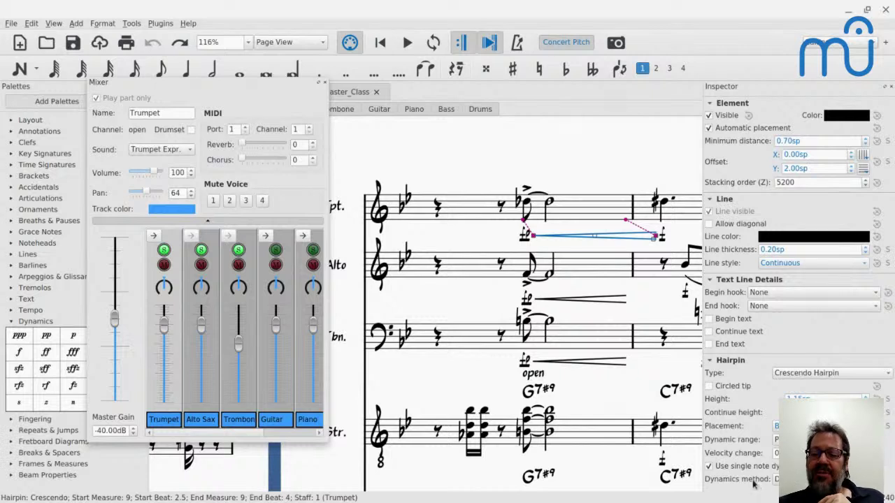
click(776, 480)
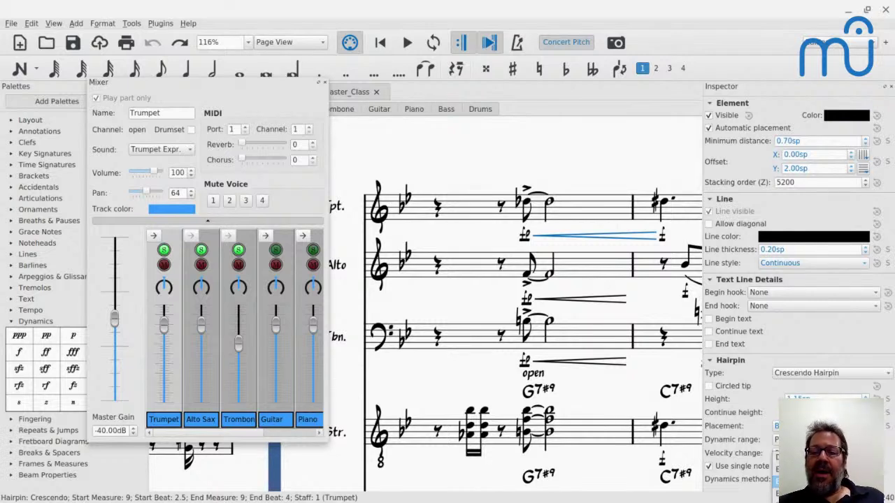
click(779, 480)
- Change the dynamics method of the alto sax and trombone crescendo hairpins in measure 9
click(610, 299)
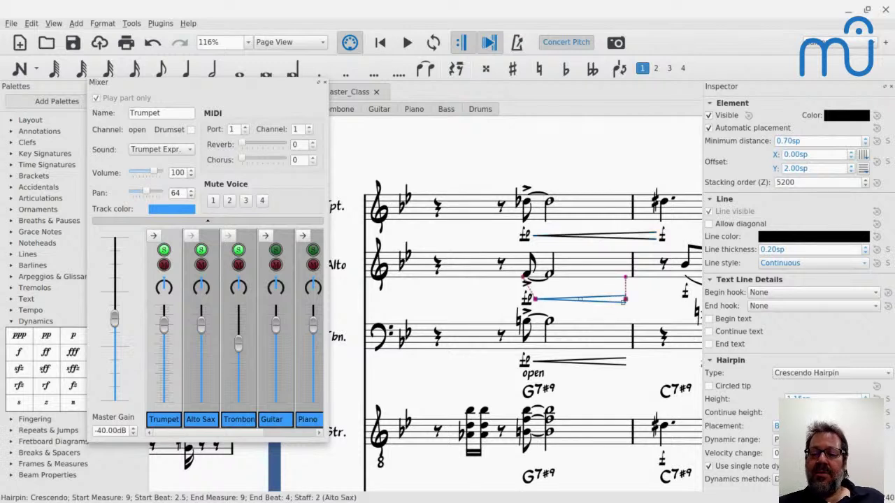
click(779, 479)
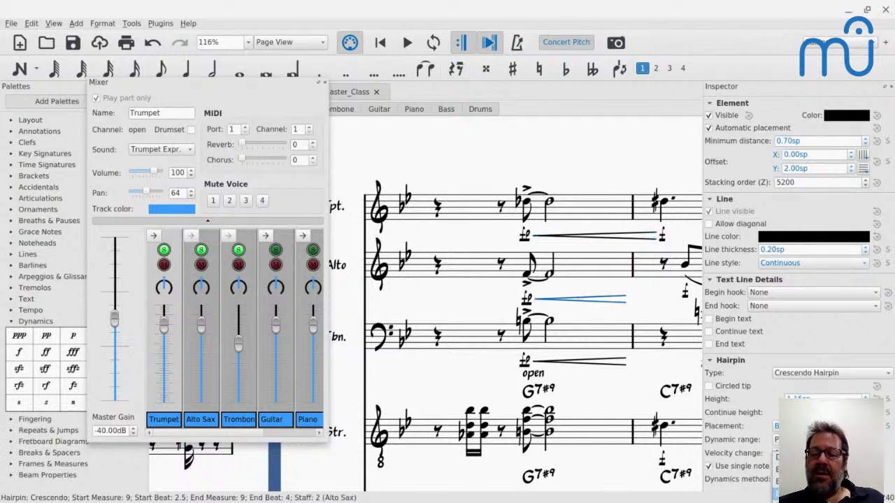
click(780, 479)
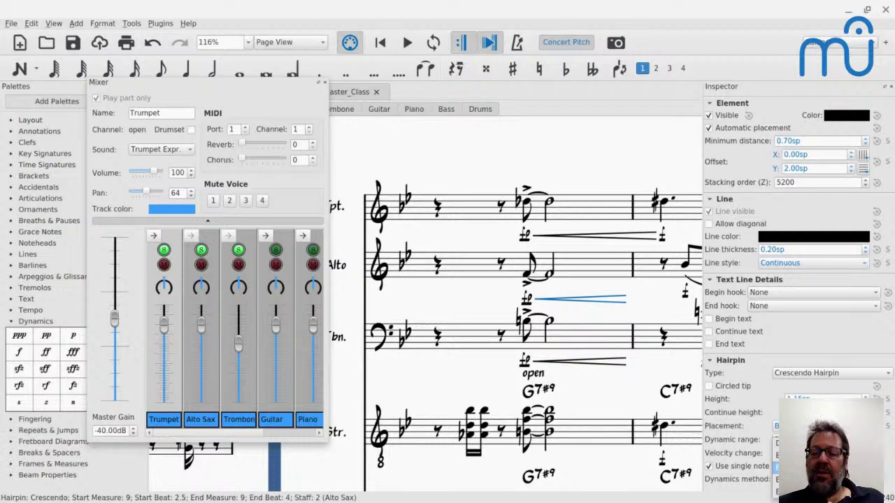
click(606, 362)
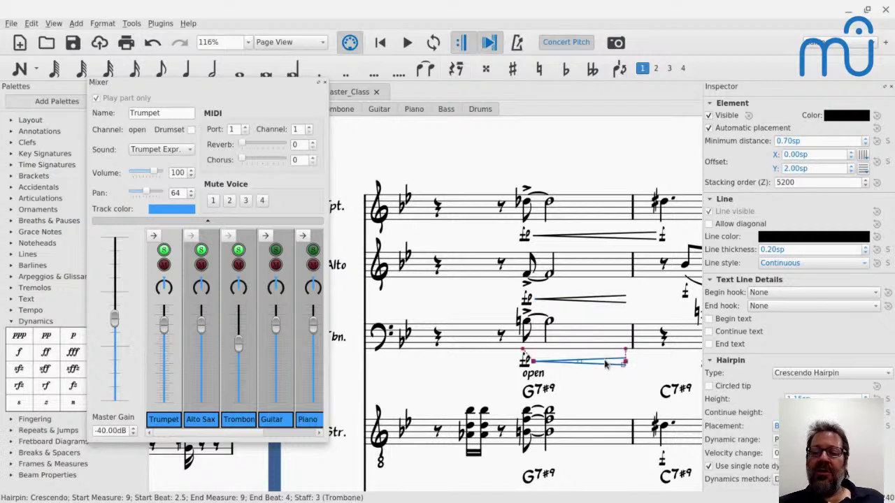
click(779, 479)
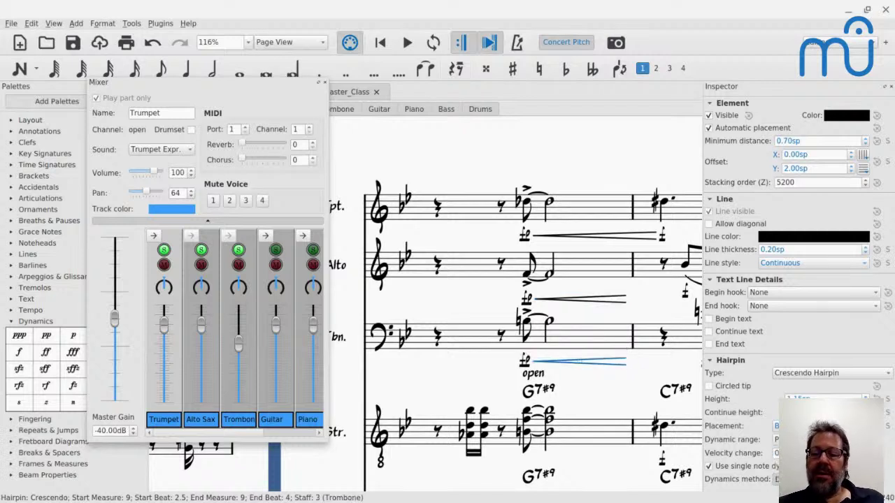
- Play the soloed horns from the trombone's tied note in measure 9 and again from the trumpet's, stopping the playback each time
click(531, 323)
key(space)
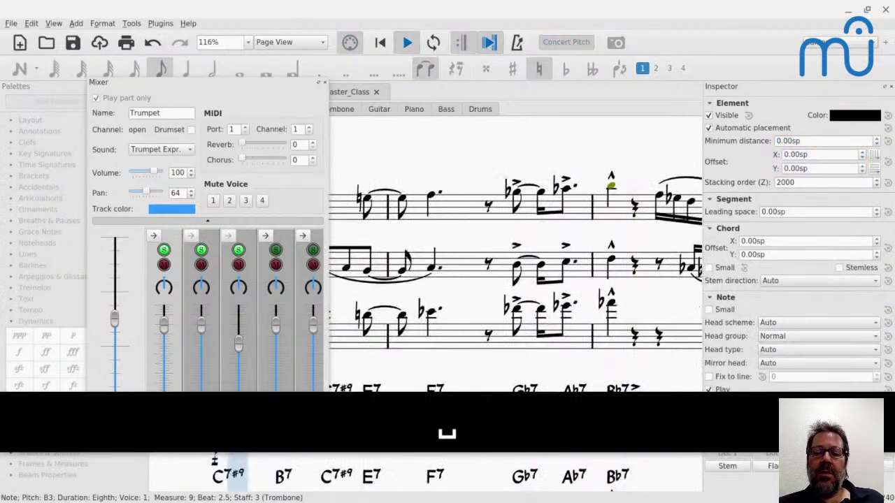
key(space)
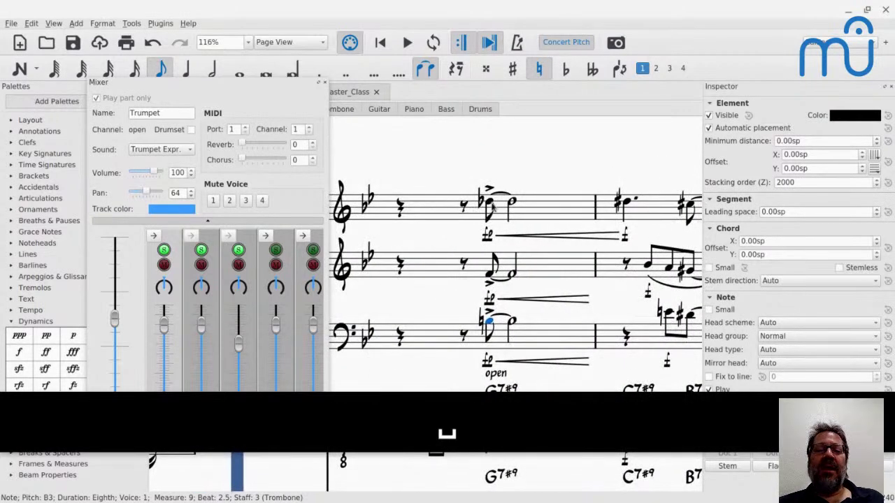
click(489, 204)
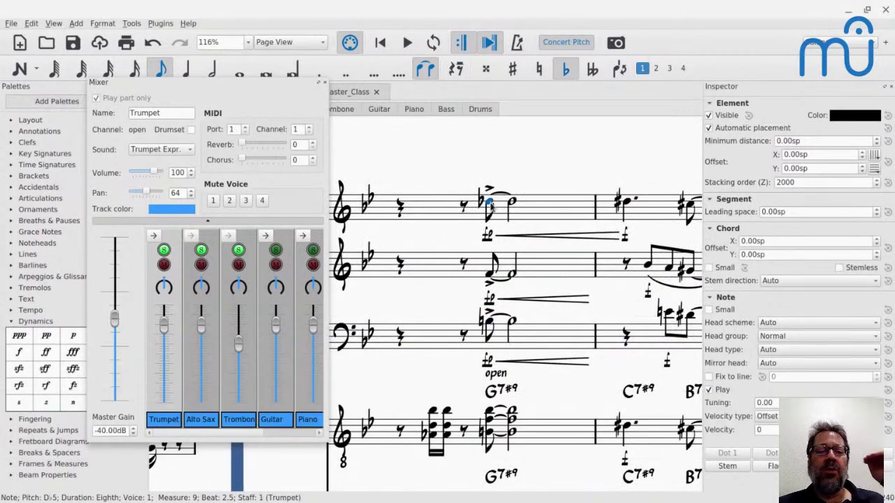
key(space)
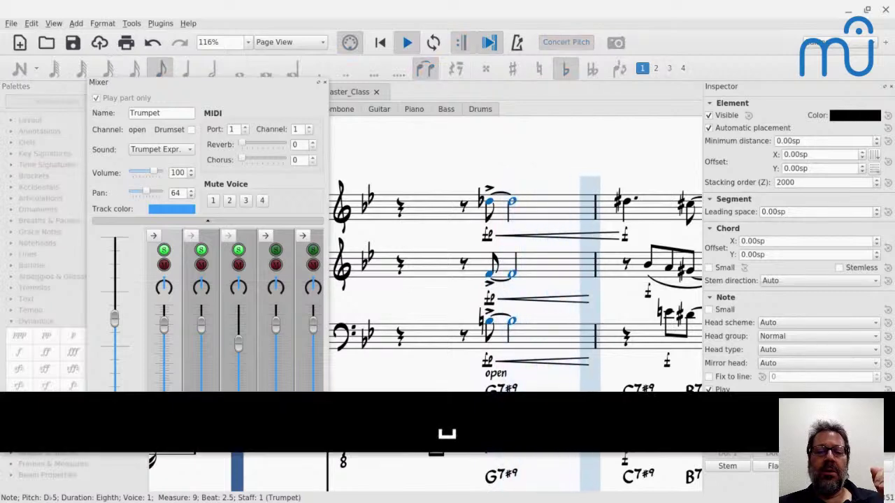
key(space)
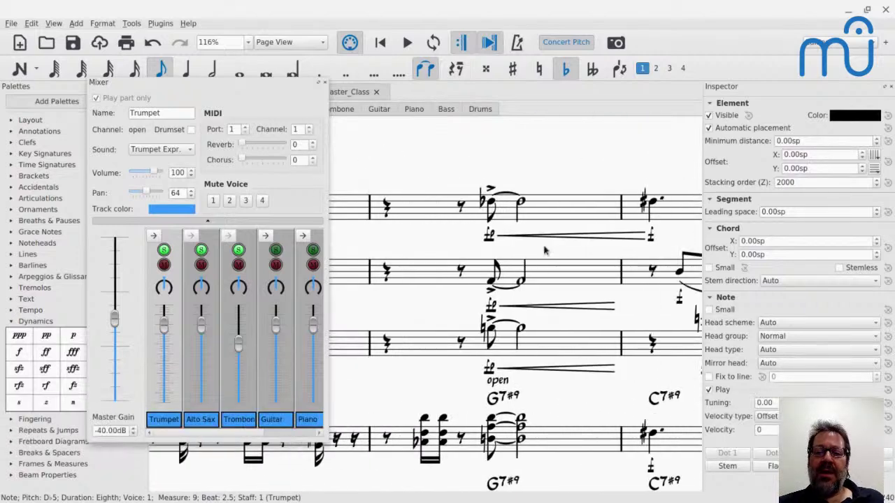
- Undo all the dynamics method changes made to the horns' crescendo hairpins
click(551, 239)
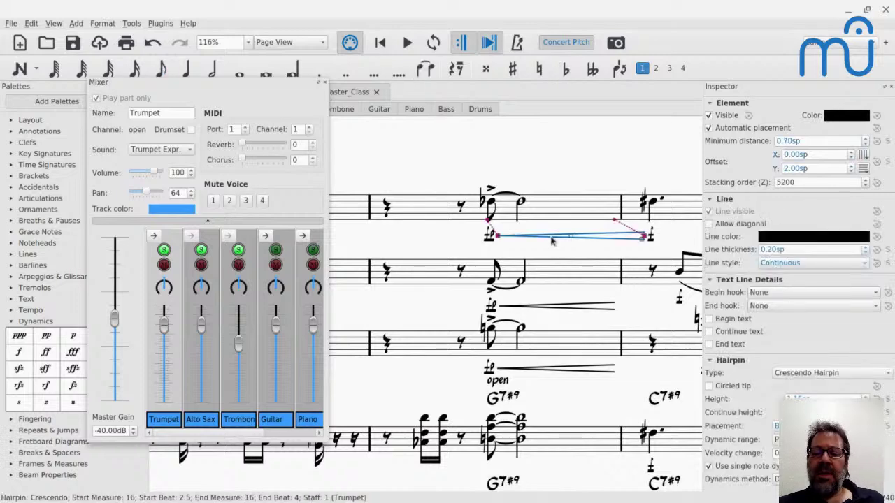
key(ctrl+z)
key(ctrl+z)
key(ctrl+z)
key(ctrl+z)
key(ctrl+z)
key(ctrl+z)
key(ctrl+z)
key(ctrl+z)
key(ctrl+z)
key(ctrl+z)
key(ctrl+z)
key(ctrl+z)
key(ctrl+z)
key(ctrl+z)
key(ctrl+z)
key(ctrl+z)
key(ctrl+z)
key(ctrl+z)
key(ctrl+z)
key(ctrl+z)
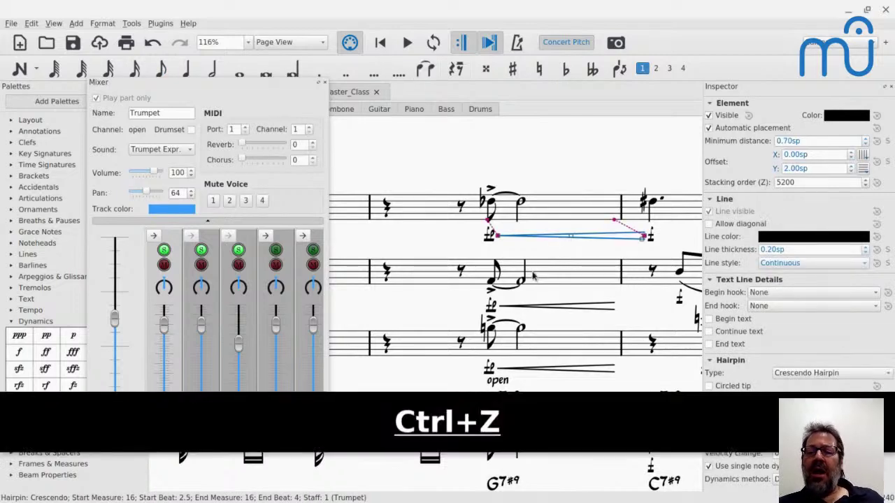
key(ctrl+z)
key(ctrl+z)
key(ctrl+z)
key(ctrl+z)
key(ctrl+z)
key(ctrl+z)
key(ctrl+z)
key(ctrl+z)
key(ctrl+z)
key(ctrl+z)
key(ctrl+z)
key(ctrl+z)
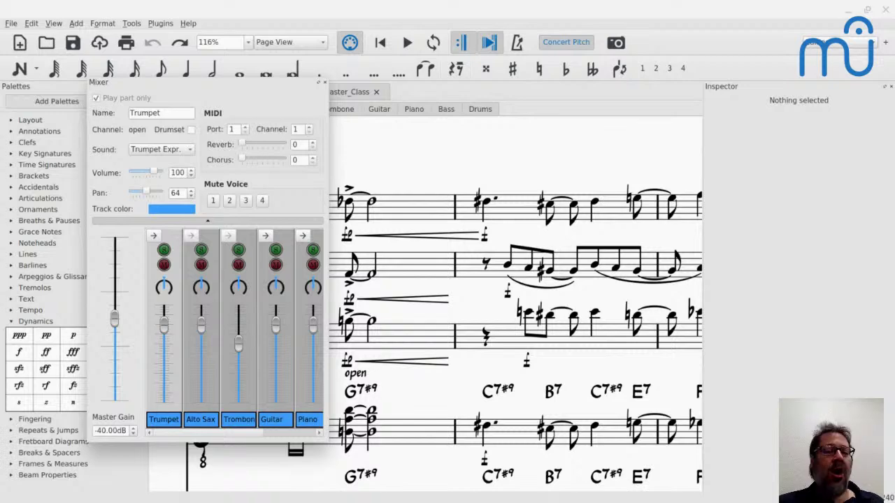
- Switch to Lightstream, update the live stream with the new camera position, and unpause the source previews
key(alt+Tab)
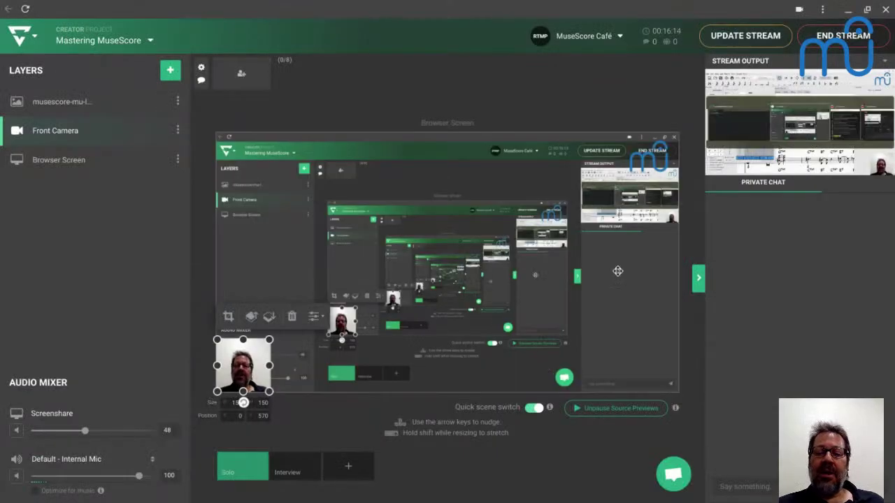
click(769, 36)
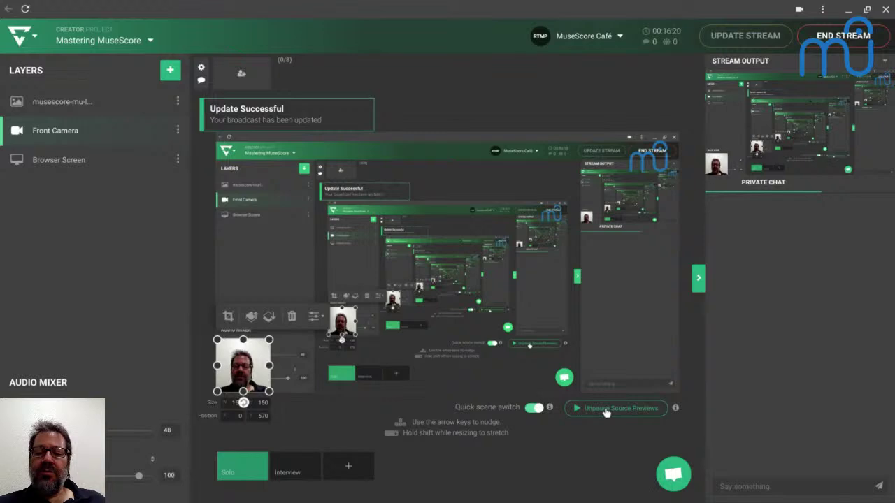
click(581, 412)
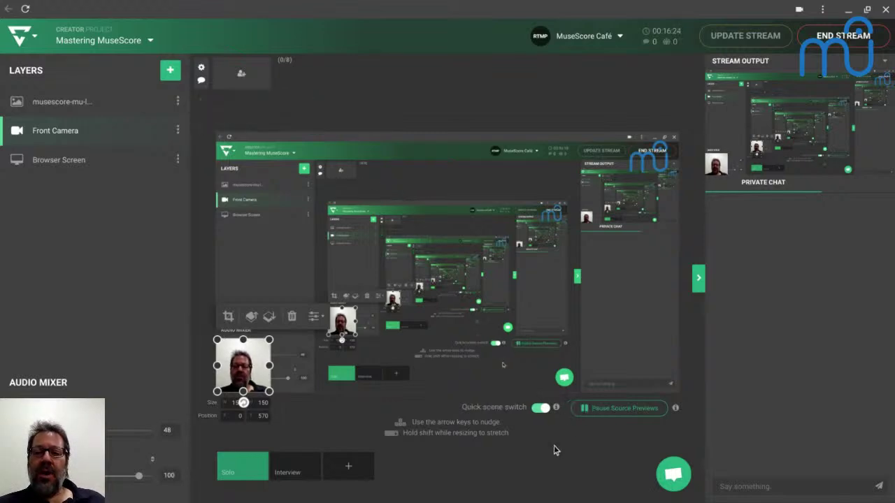
- Return to MuseScore, select the trumpet's crescendo hairpin in measure 9, and undock the Inspector, moving it up over the score
key(alt+Tab)
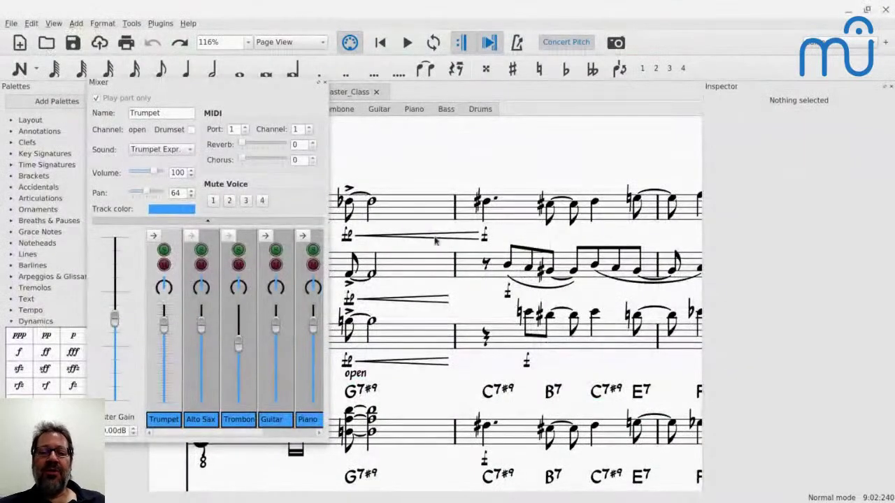
click(435, 238)
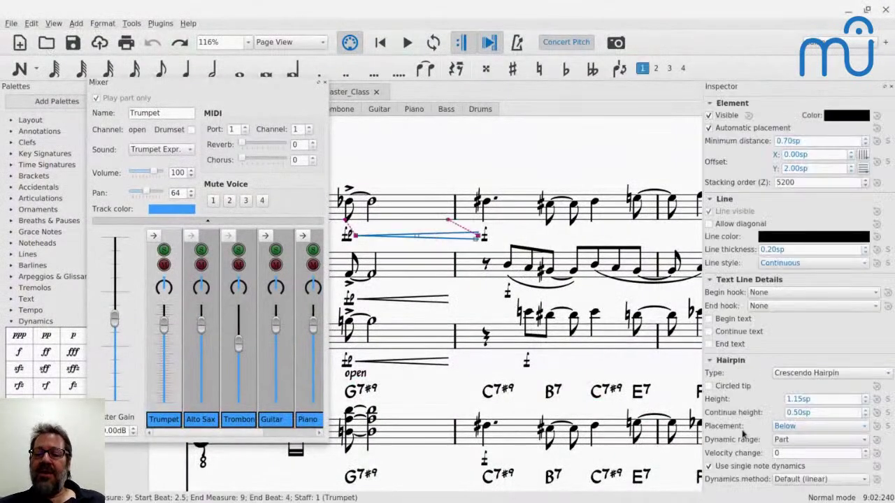
click(801, 479)
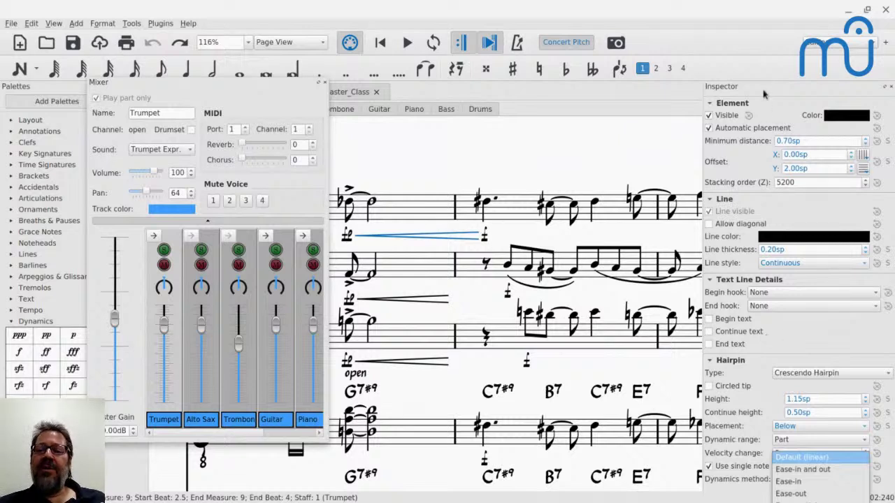
click(763, 89)
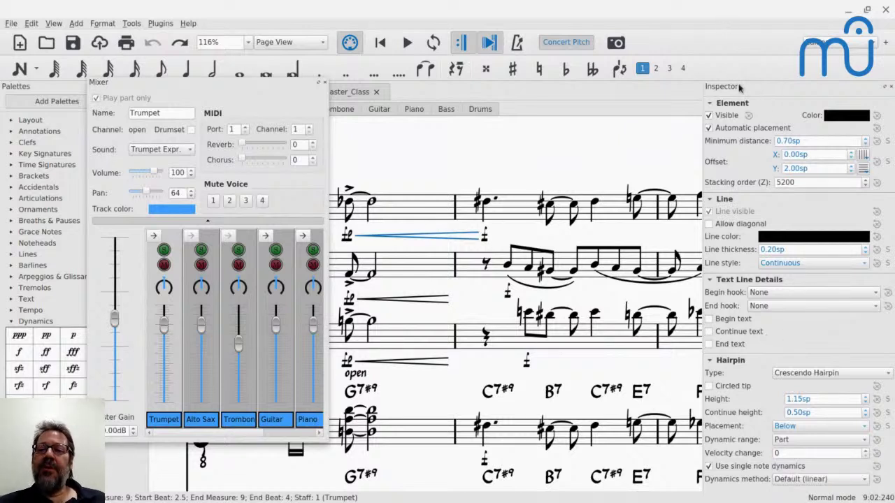
drag(741, 88, 673, 19)
- Set the dynamics method of the trumpet, alto sax and trombone crescendo hairpins in measure 9 to Exponential
click(755, 413)
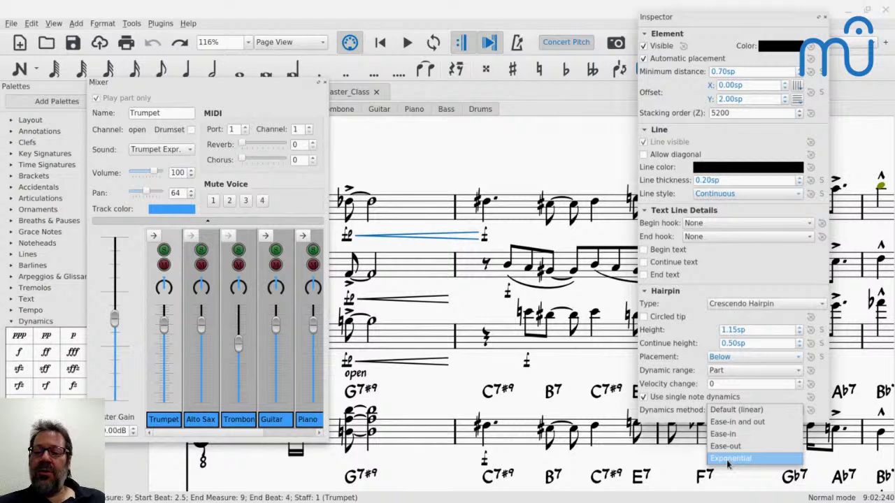
click(395, 304)
click(411, 300)
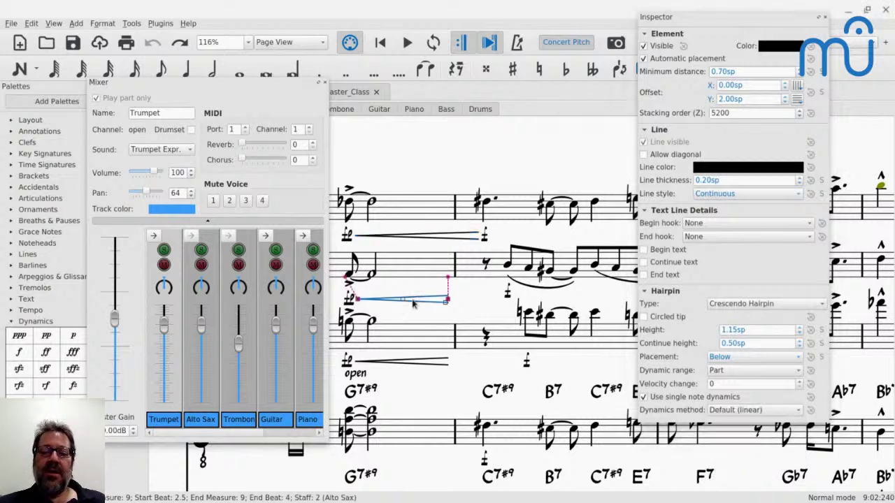
ctrl+click(415, 361)
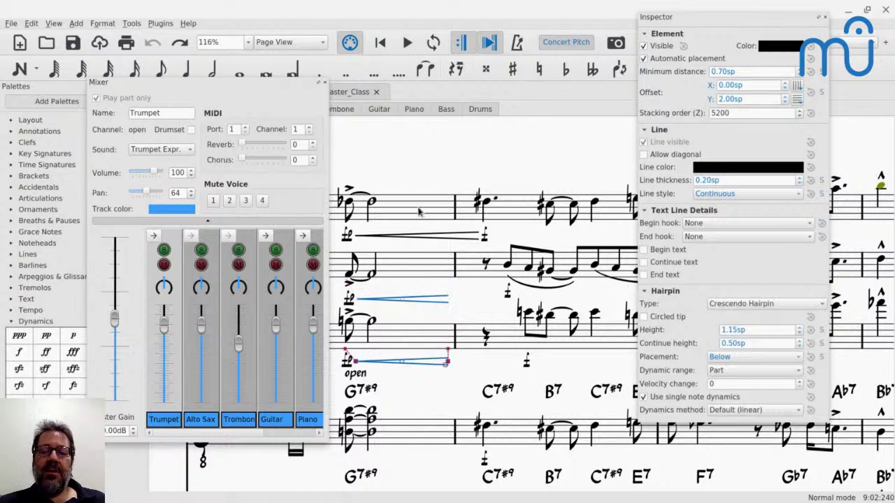
ctrl+click(422, 238)
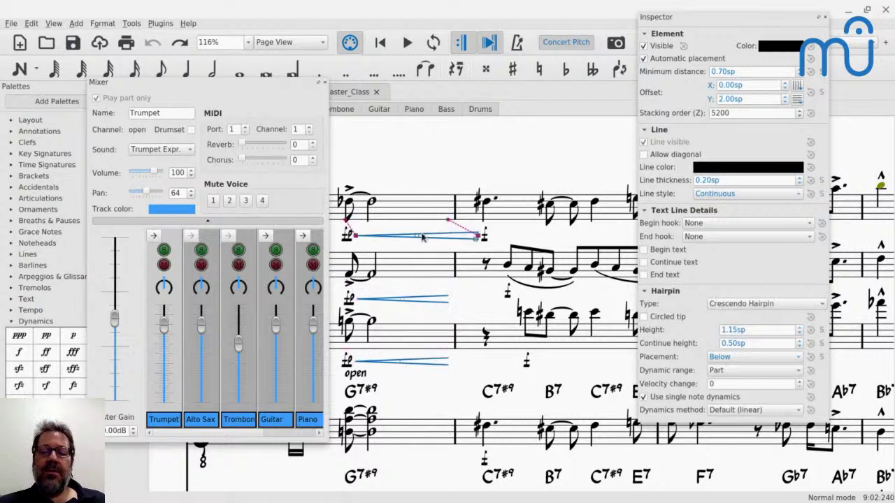
click(750, 411)
click(748, 459)
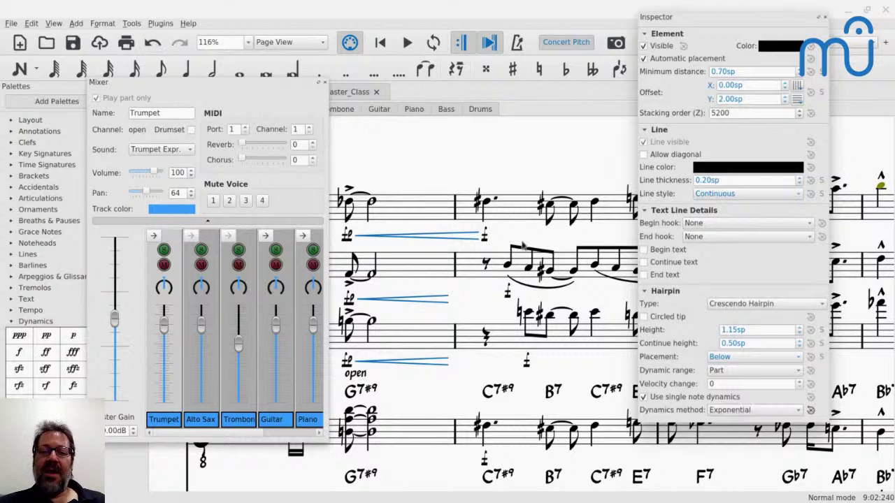
- Play the full band briefly from the trumpet's tied note in measure 9, and stop the playback
click(348, 201)
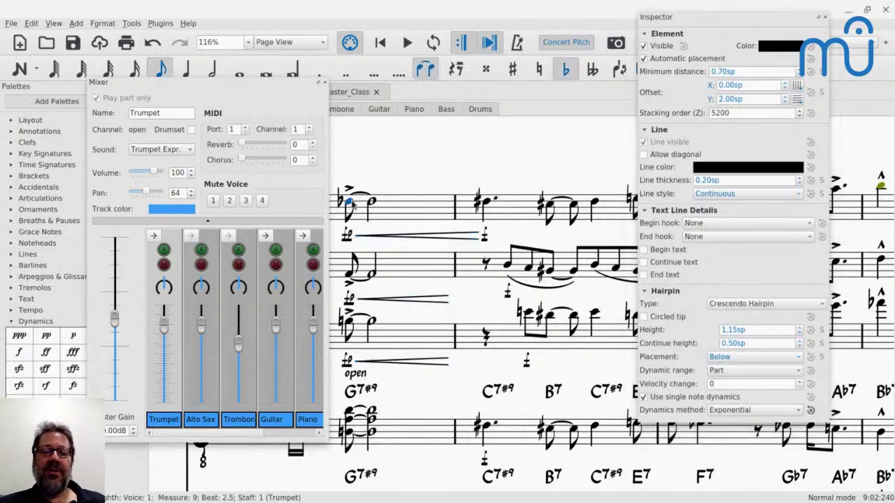
key(space)
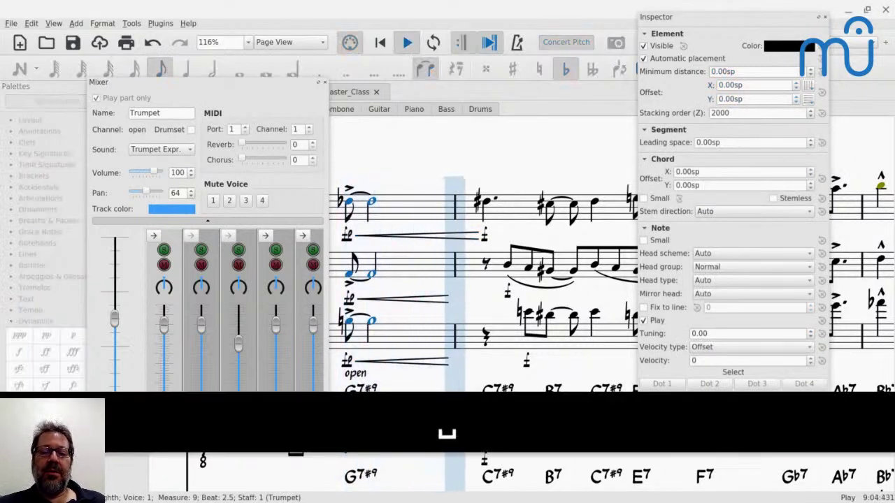
key(space)
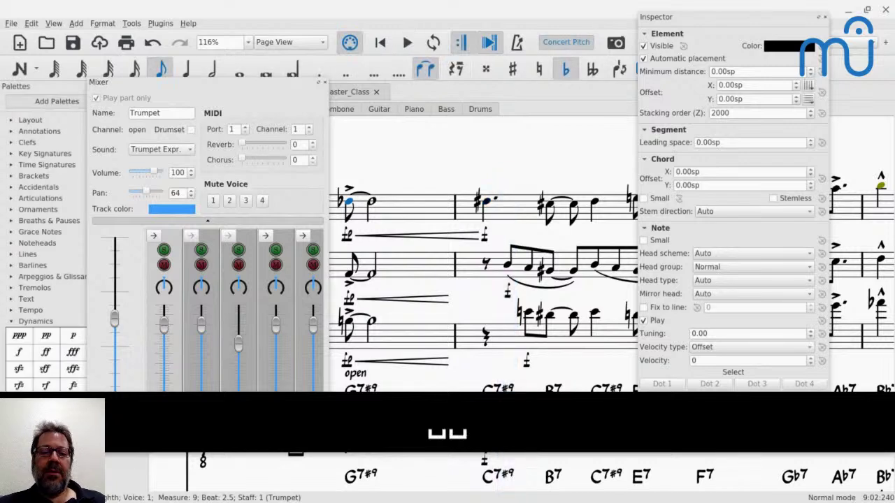
- Solo the trumpet, alto sax and trombone in the mixer, and play their measure 9 crescendo twice from the trumpet's tied note
click(164, 250)
click(200, 250)
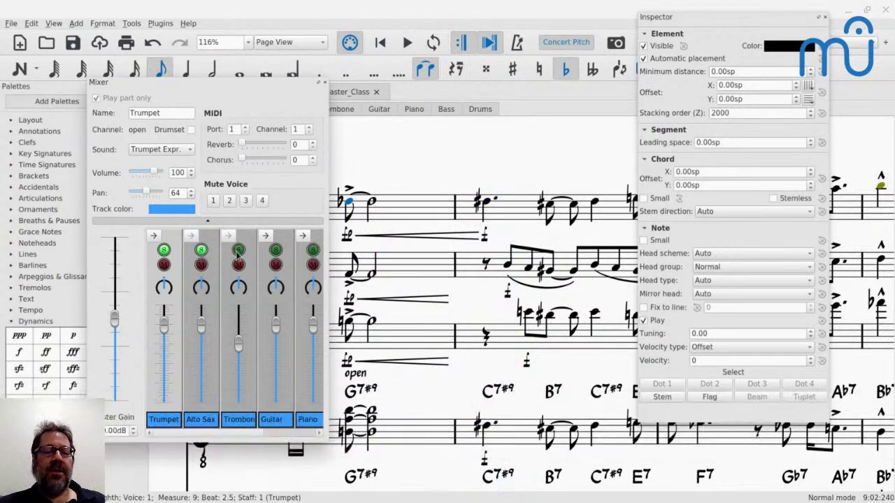
click(238, 250)
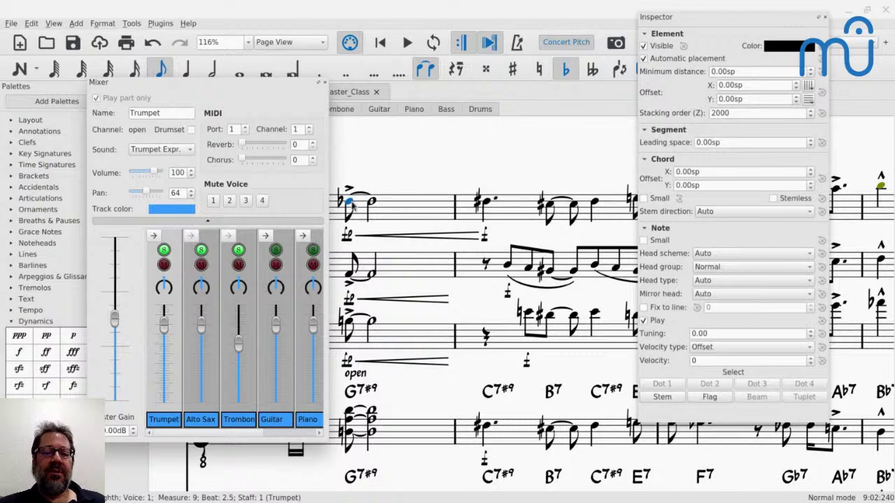
key(space)
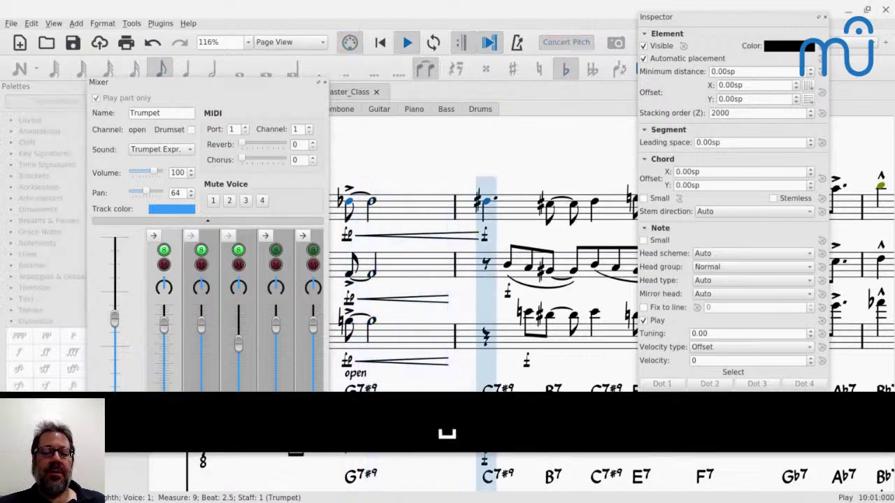
key(space)
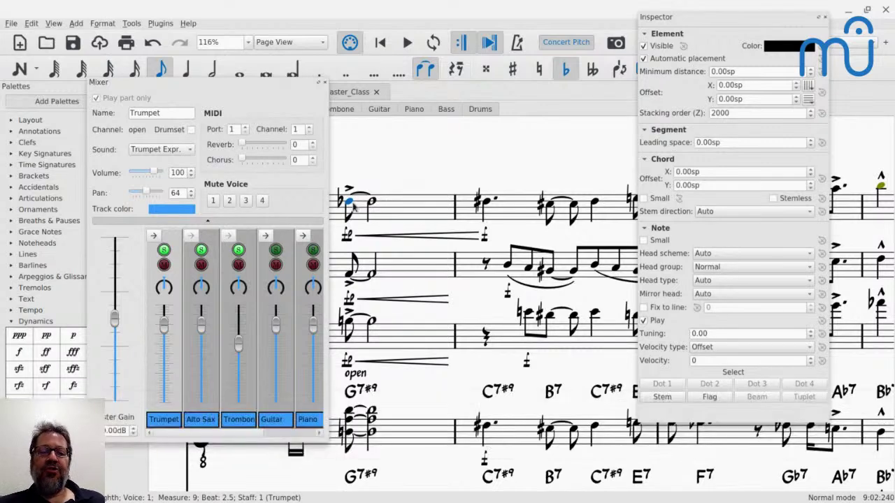
key(space)
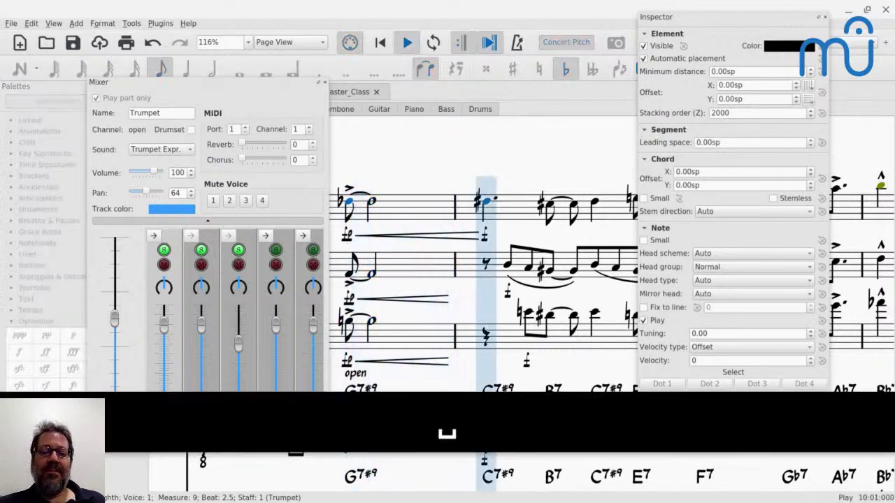
key(space)
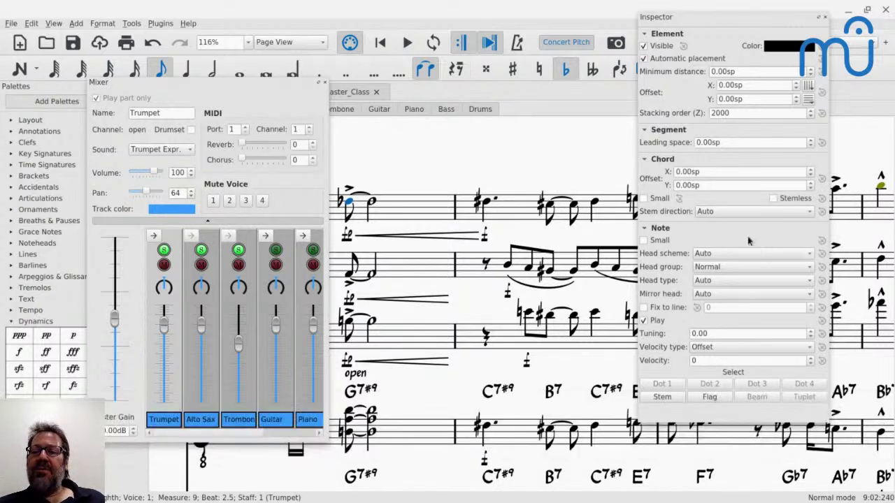
- Undo all recent edits, including the Exponential dynamics method on the hairpins, and play the soloed horns from measure 9 for comparison
click(452, 245)
key(ctrl+z)
key(ctrl+z)
key(ctrl+z)
key(ctrl+z)
key(ctrl+z)
key(ctrl+z)
key(ctrl+z)
key(ctrl+z)
key(ctrl+z)
key(ctrl+z)
key(ctrl+z)
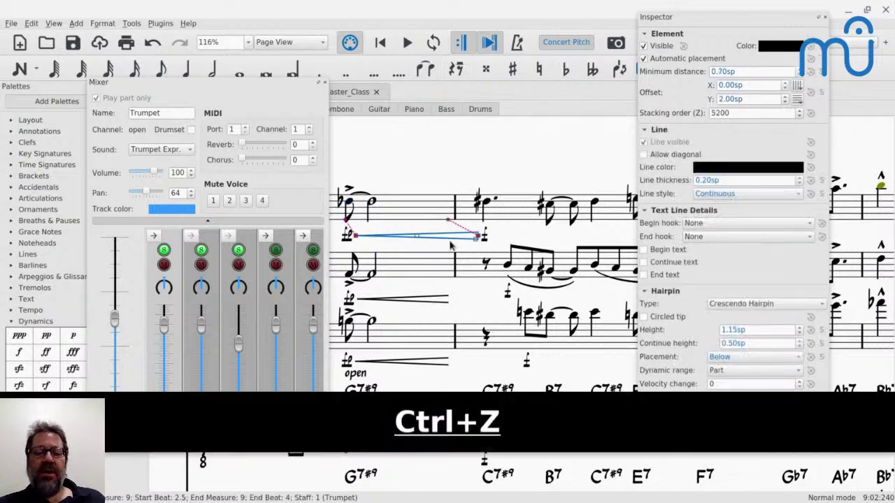
key(ctrl+z)
key(ctrl+z)
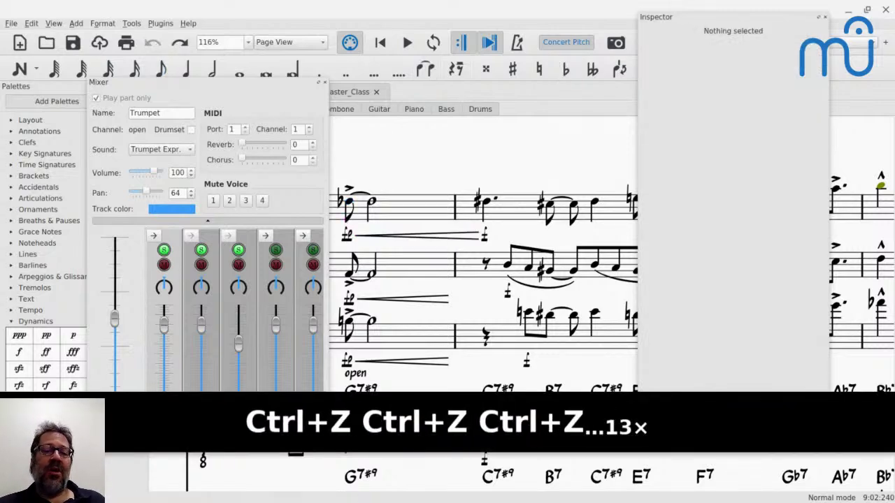
key(space)
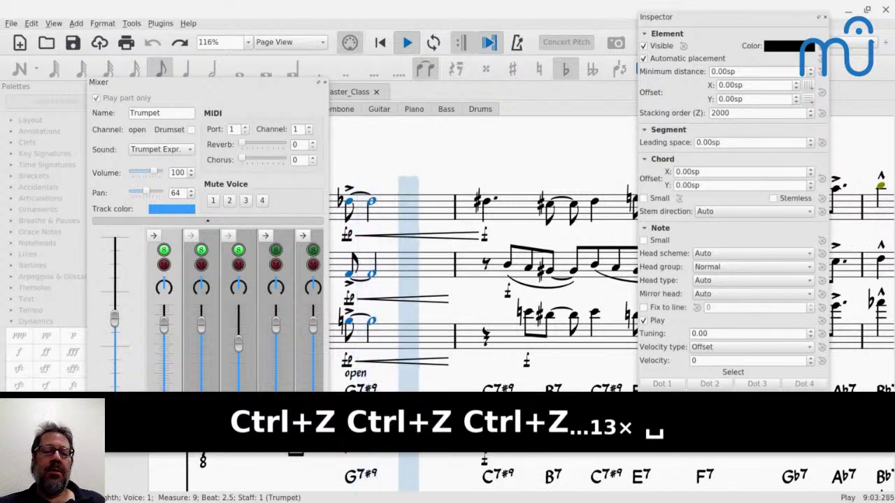
key(space)
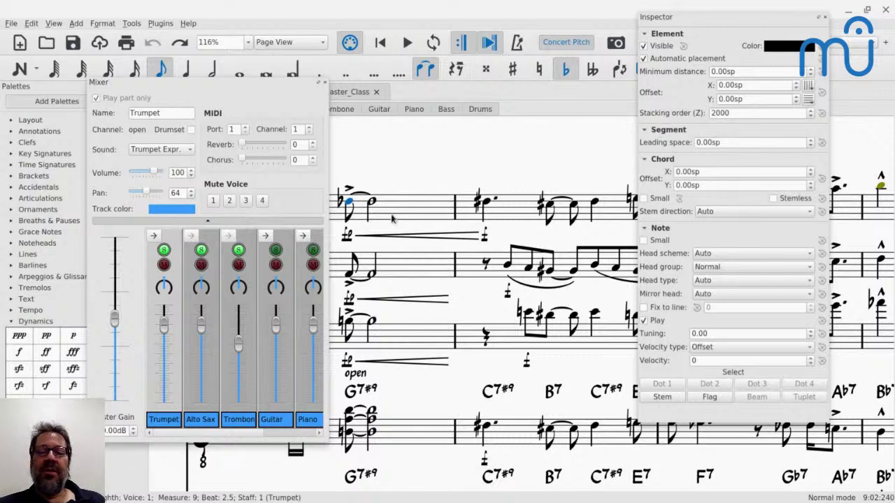
- Dock the Inspector beside the score again, and clear the selection
drag(660, 25, 870, 175)
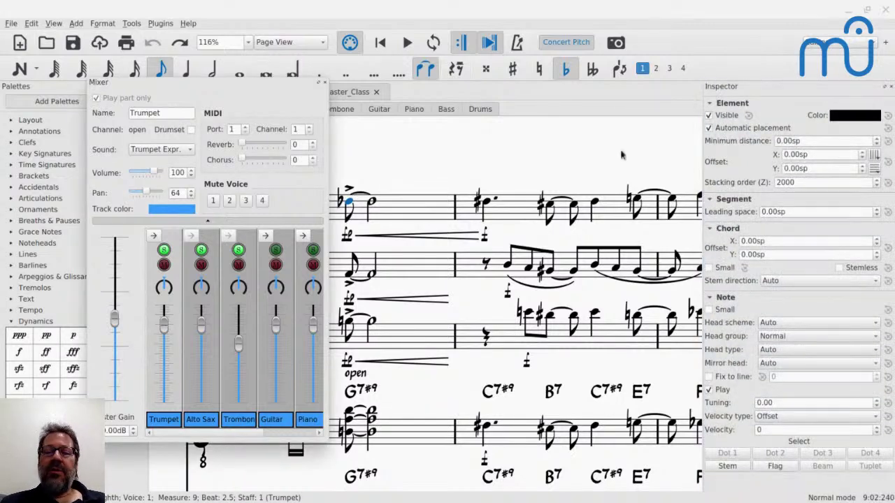
click(541, 151)
- Look through the score up to its closing measures, and select the trumpet's first accent in measure 18 to examine its properties
scroll(541, 151, down, 2)
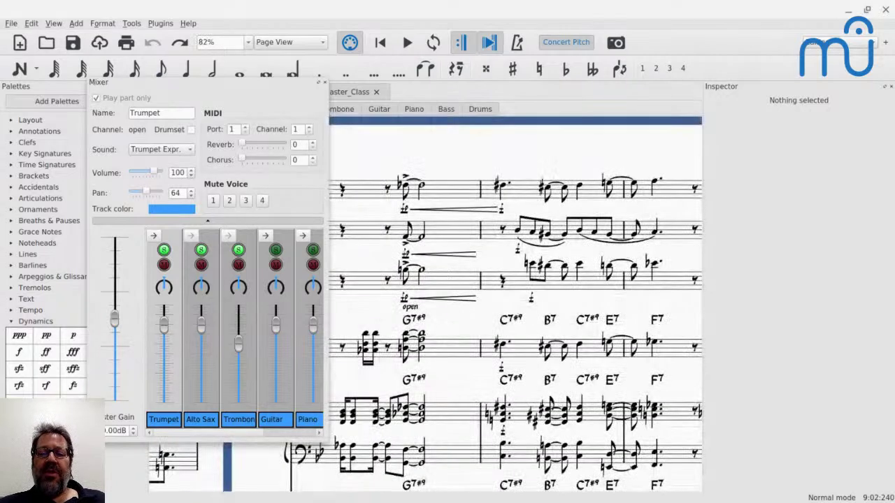
scroll(542, 151, right, 10)
scroll(542, 151, right, 5)
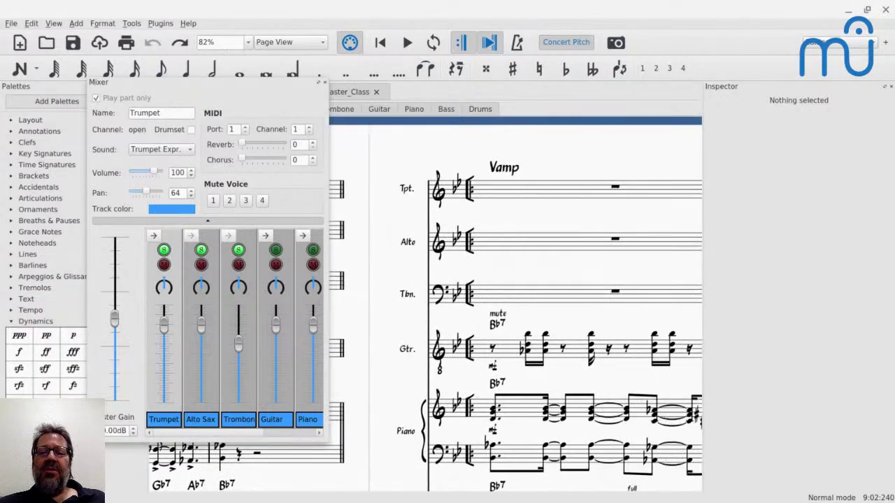
scroll(516, 308, right, 15)
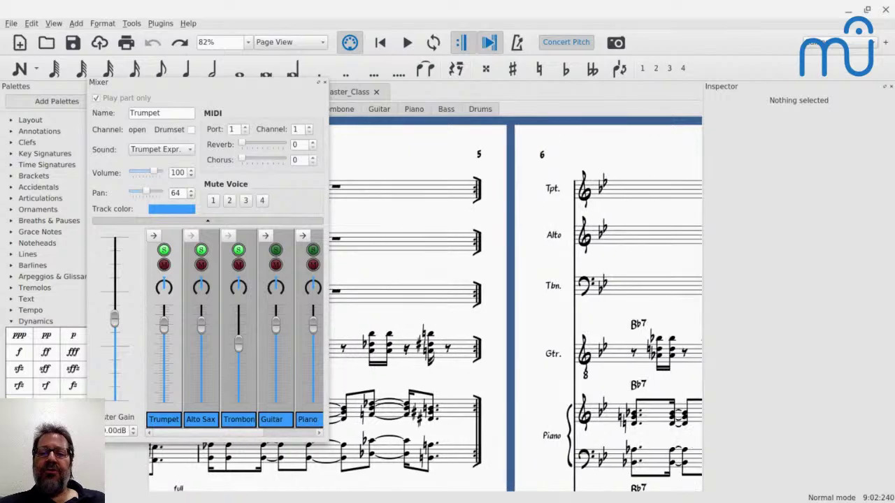
scroll(515, 307, right, 4)
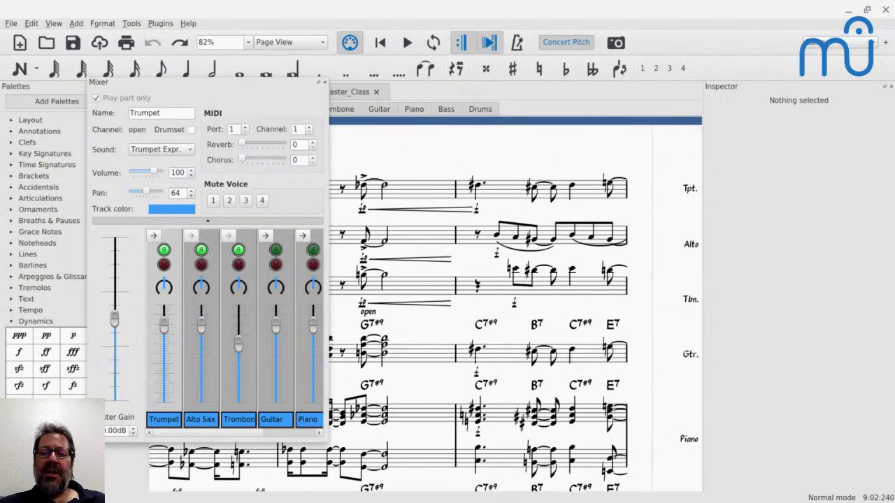
scroll(516, 308, right, 12)
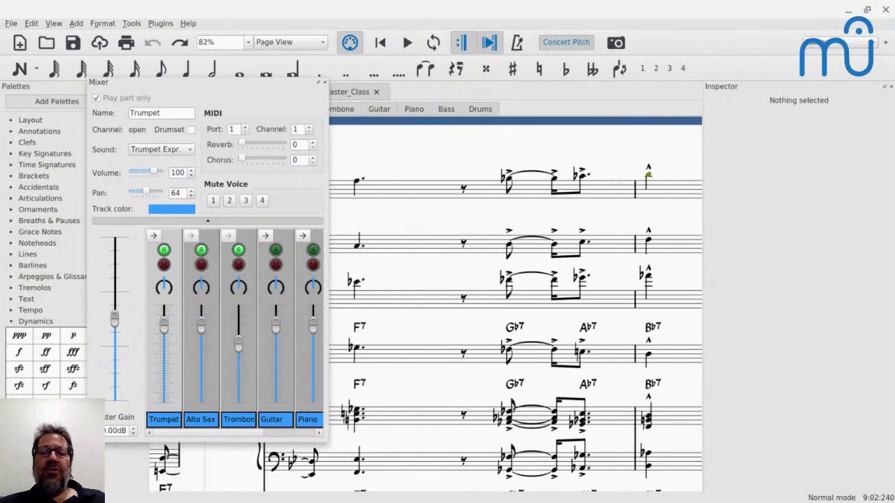
click(509, 172)
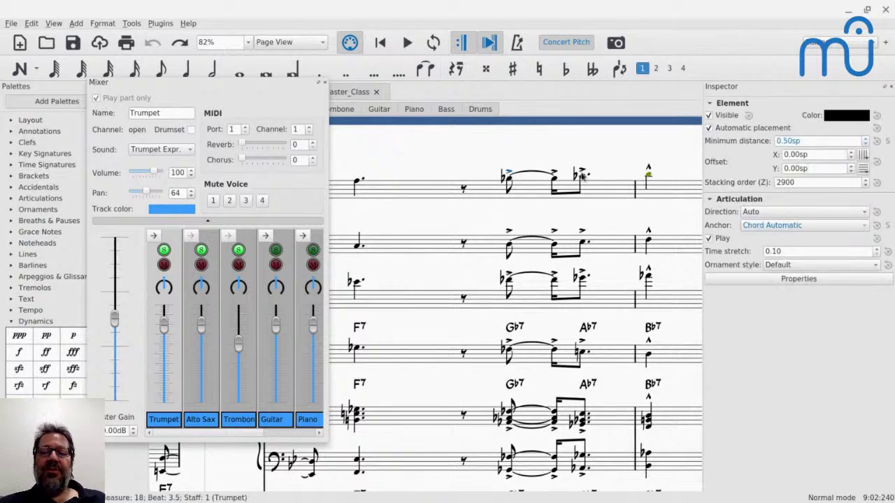
- Compare the horn endings in the preceding and final phrases, and select the marcato on the trumpet's note at the start of measure 19
scroll(649, 172, right, 12)
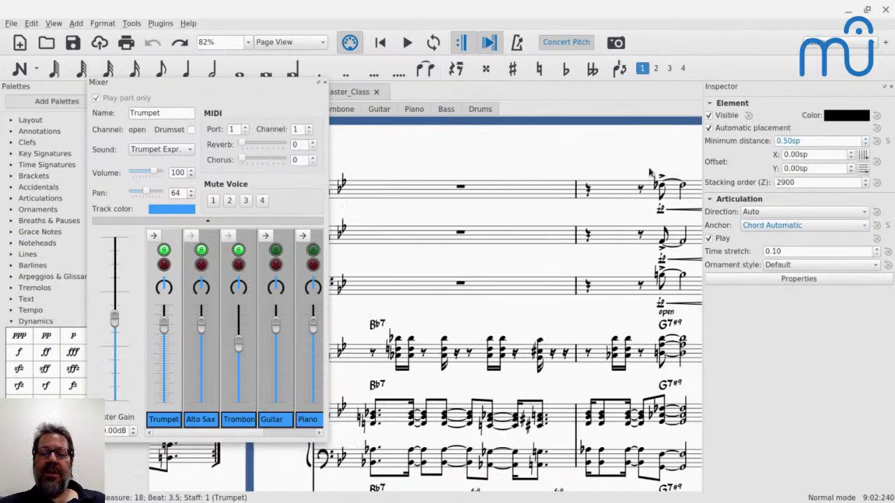
scroll(556, 309, right, 8)
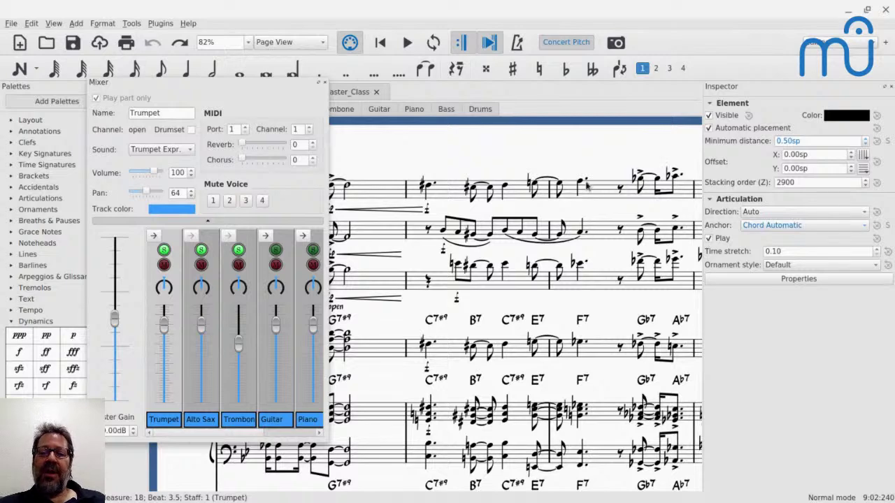
scroll(589, 187, right, 3)
scroll(589, 187, right, 7)
scroll(588, 188, left, 5)
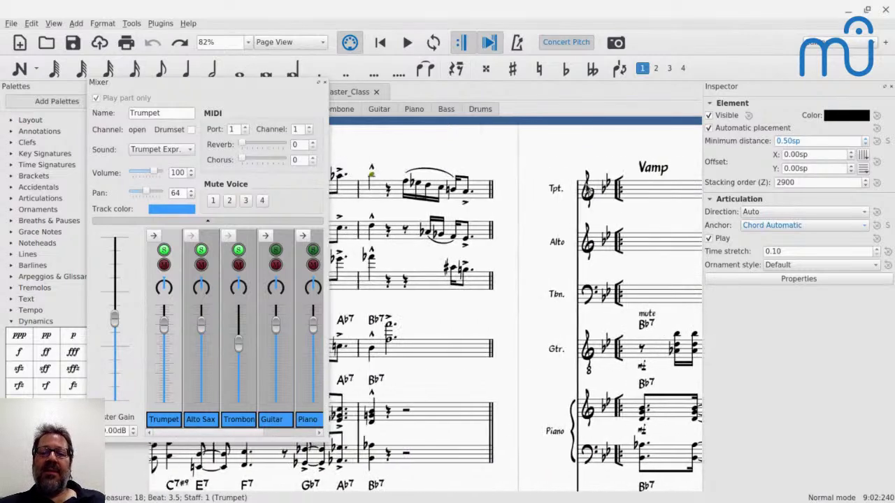
scroll(575, 184, left, 4)
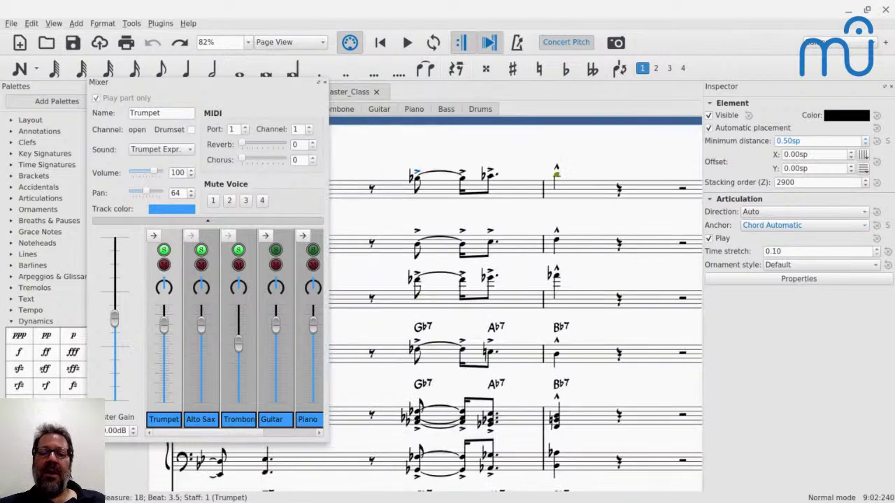
click(557, 172)
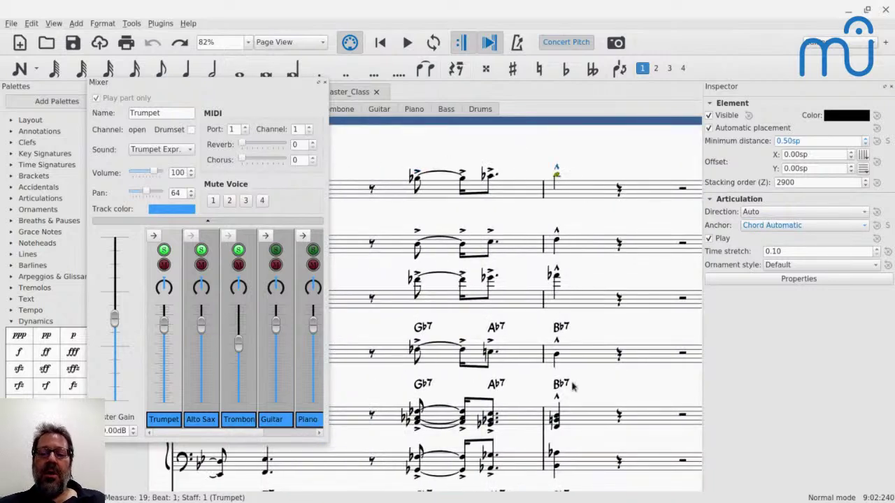
- Select the marcatos across the staves at the start of measure 19, and check the bass and drum staves for matching articulations
scroll(573, 385, down, 2)
scroll(573, 385, down, 2)
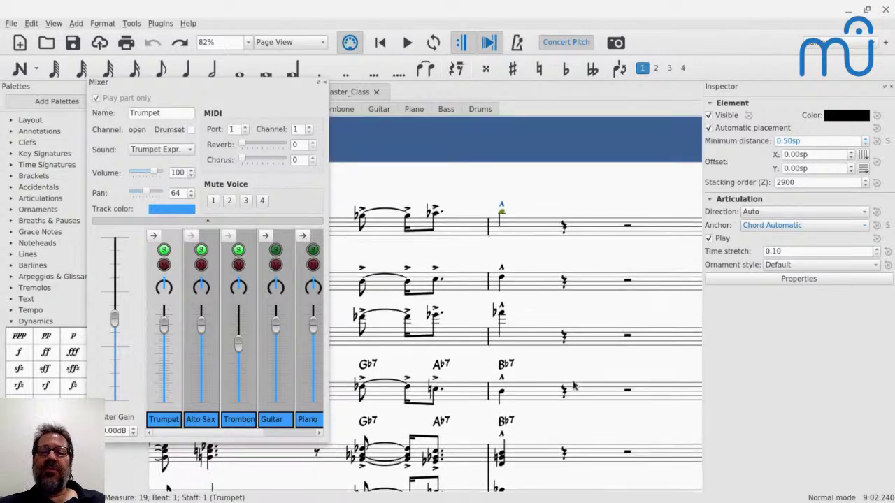
scroll(564, 307, down, 2)
scroll(563, 307, down, 1)
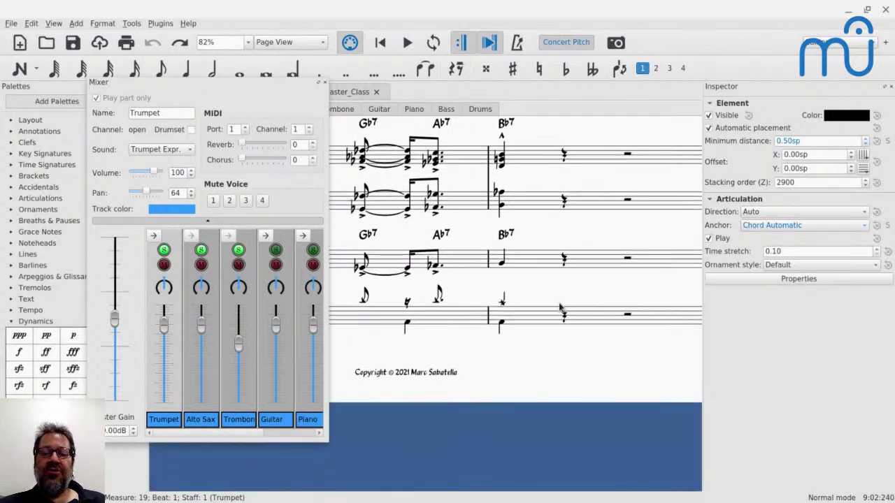
scroll(503, 250, up, 1)
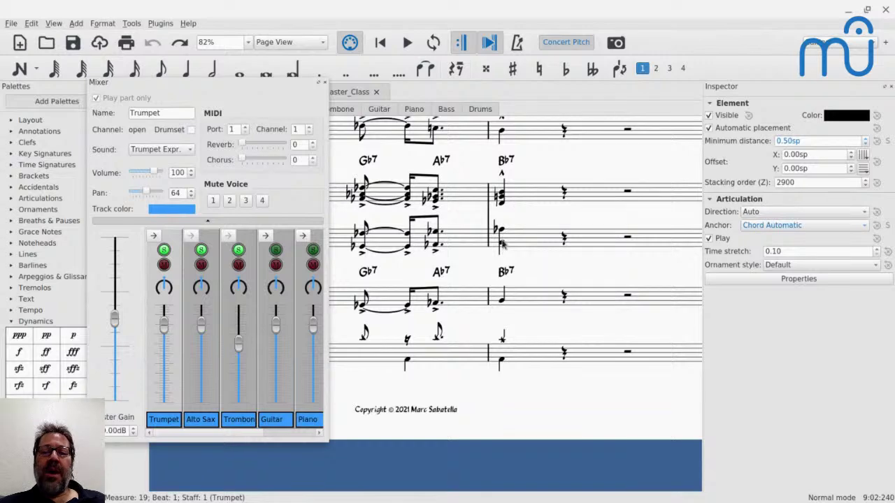
scroll(503, 180, up, 6)
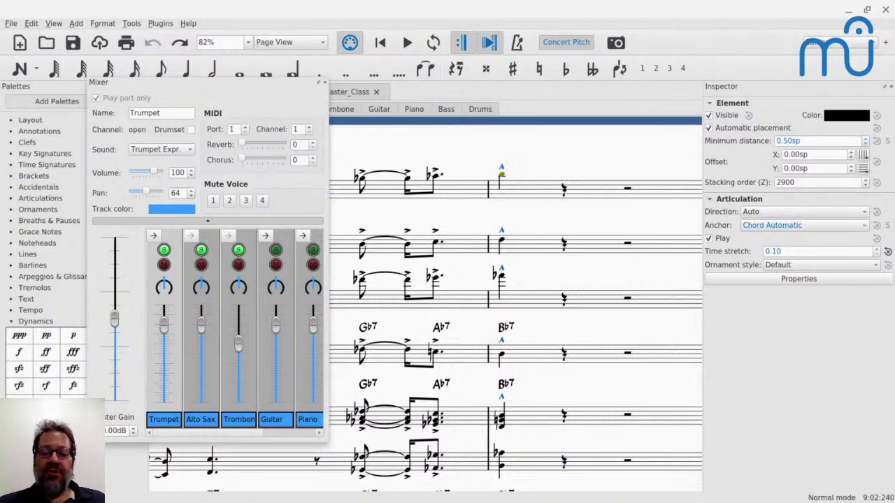
scroll(501, 175, down, 7)
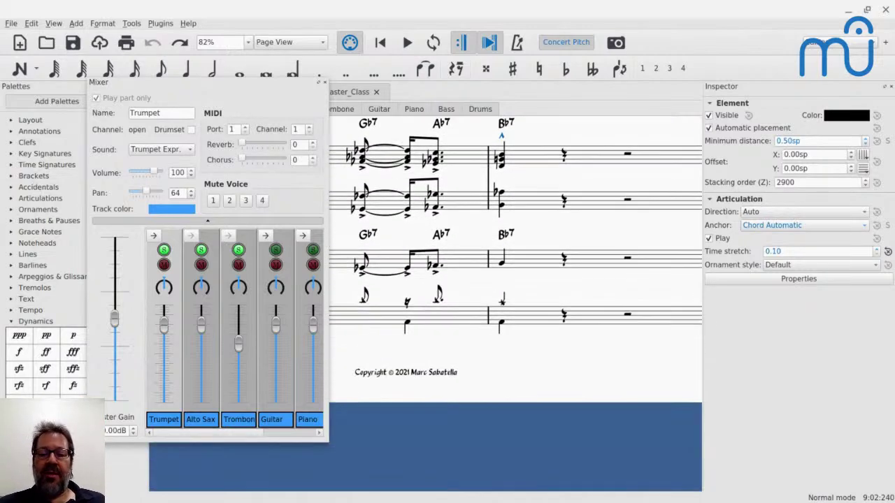
- Try adding a marcato to the bass note at the start of measure 19, and undo the change
click(501, 263)
key(shift+o)
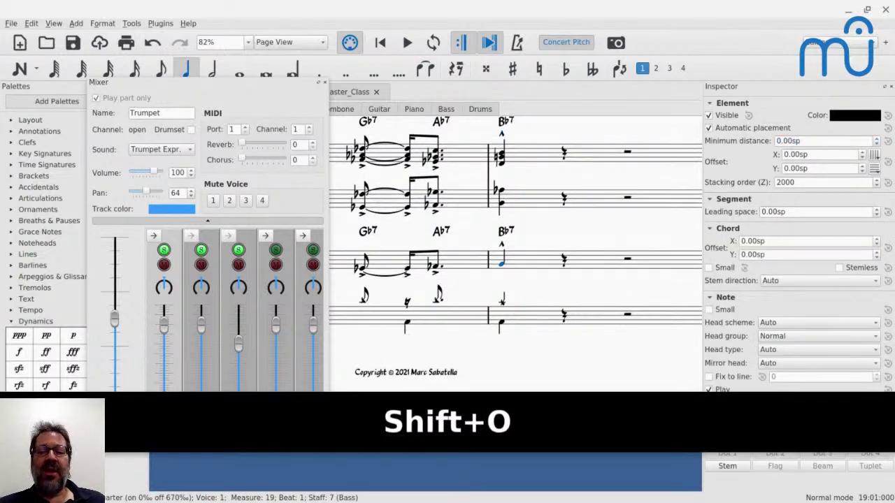
key(ctrl+z)
key(ctrl+z)
key(ctrl+z)
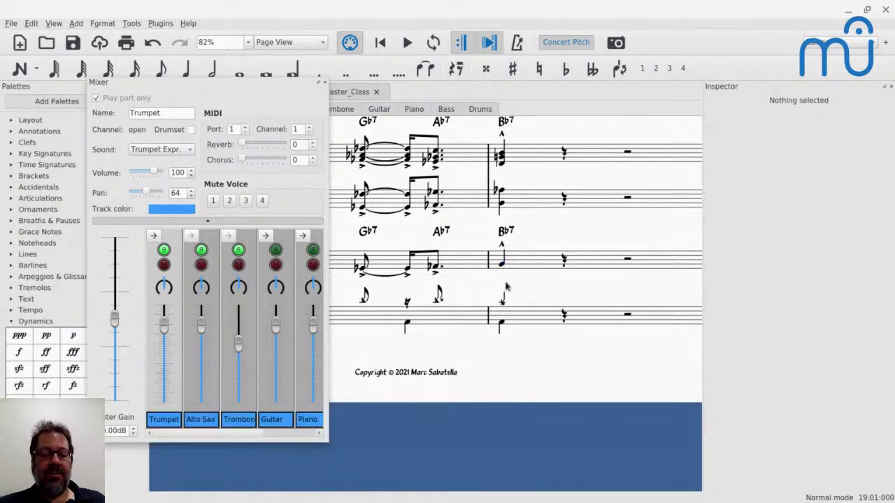
key(ctrl+z)
key(ctrl+z)
key(ctrl+z)
key(ctrl+z)
key(ctrl+z)
key(ctrl+z)
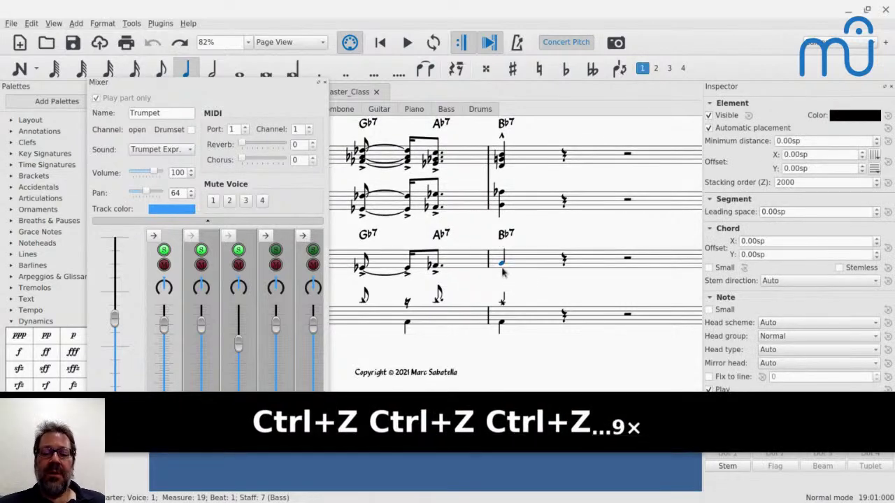
- Add a marcato to the bass note at the start of measure 19, select the drum cross note there, and save the score
key(shift+o)
key(Escape)
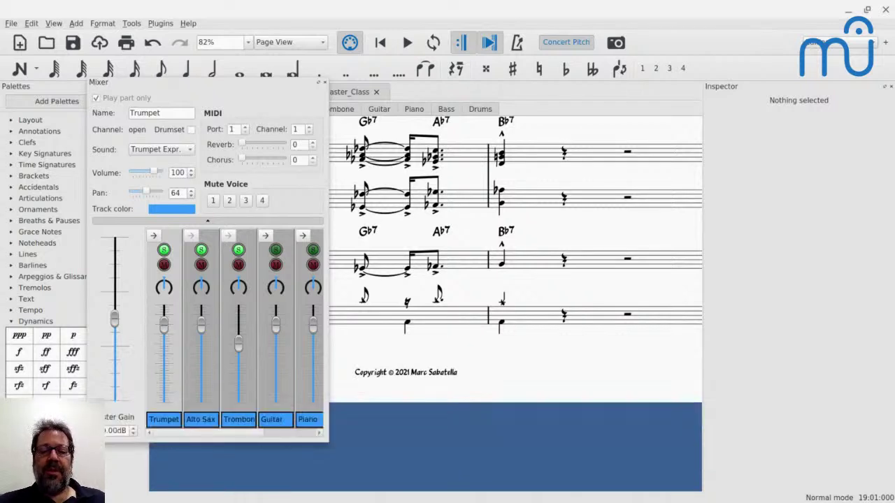
click(501, 302)
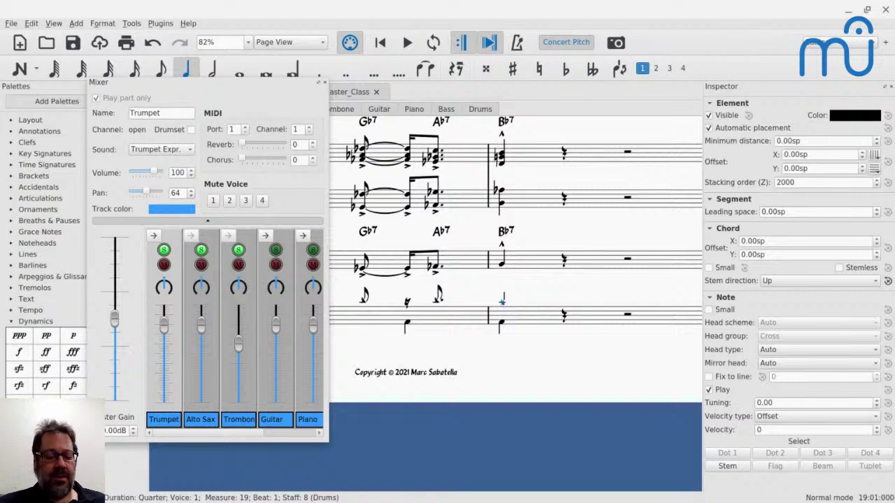
key(ctrl+s)
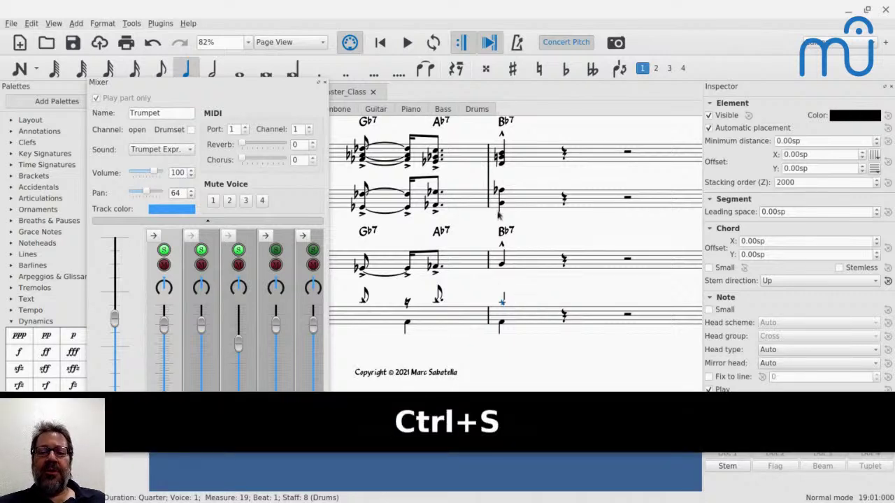
- Play the soloed horns briefly from the alto sax's marcato note in measure 19, and stop the playback
scroll(500, 215, up, 3)
scroll(501, 215, up, 1)
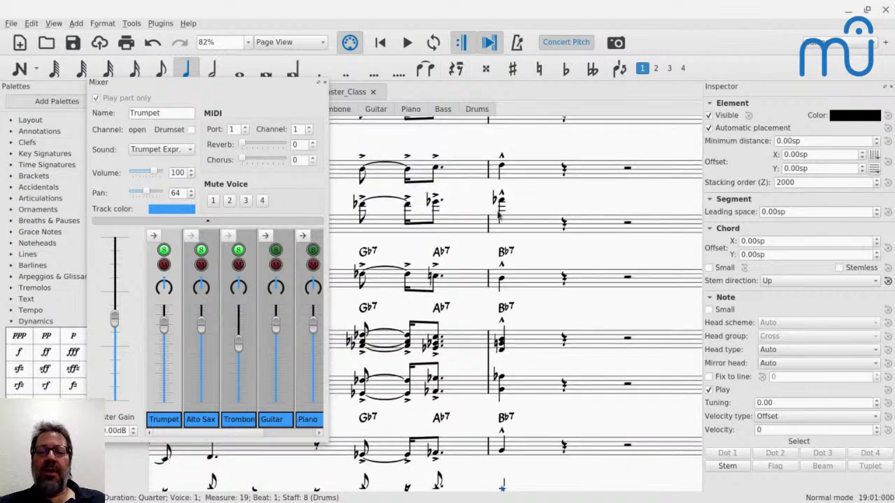
click(501, 165)
key(space)
key(space)
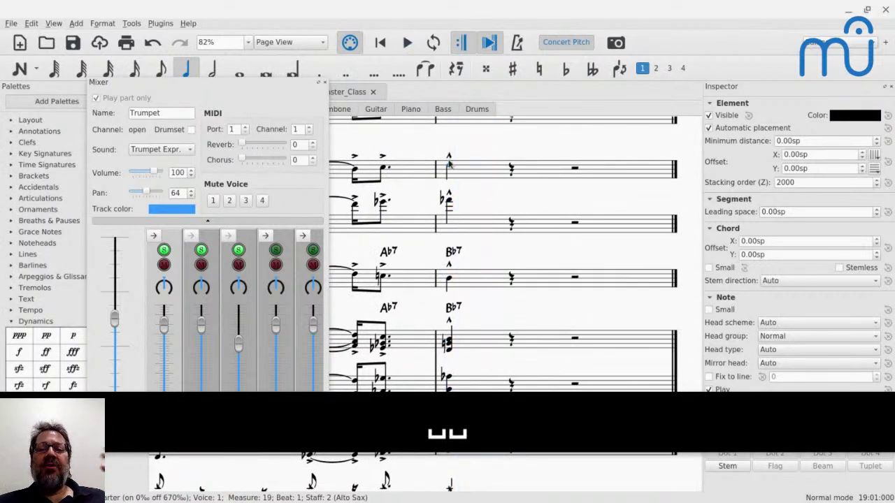
- Select the alto sax's marcato at the start of measure 19 and move the Mixer clear of the palettes
click(449, 158)
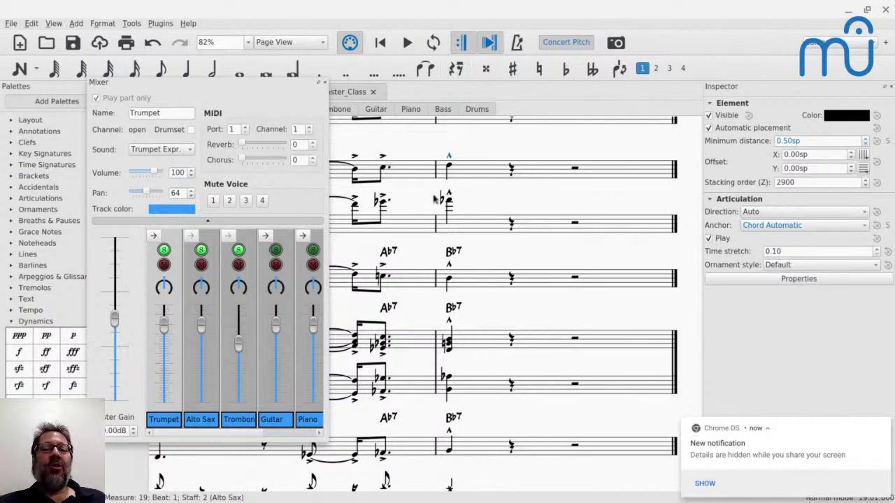
drag(247, 88, 686, 120)
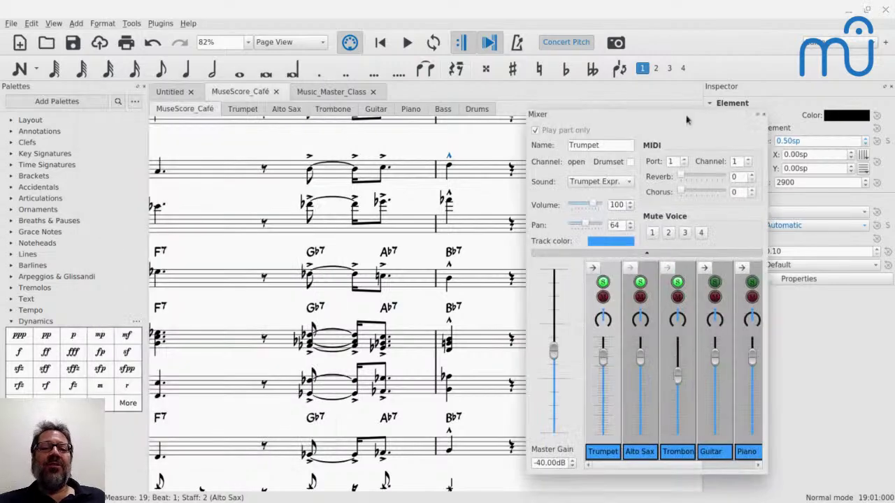
- In the untitled score, enter five quarter-note Cs from the start of measure 1 and leave note input
click(179, 92)
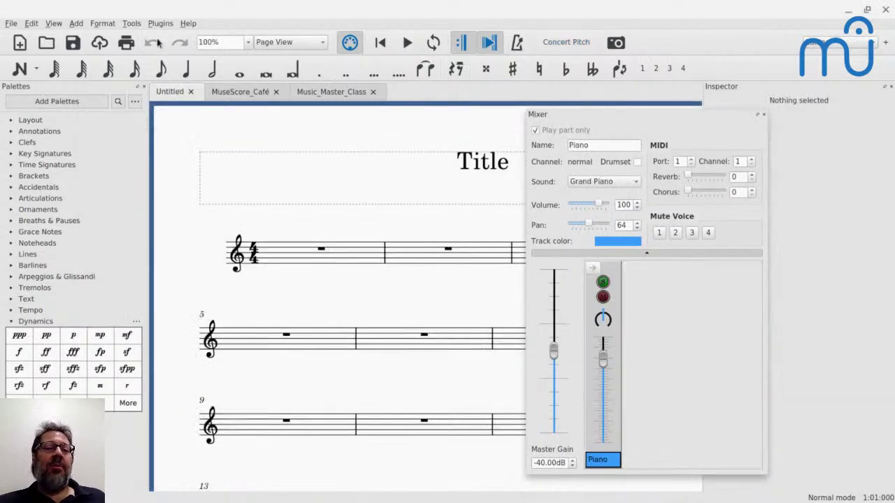
click(286, 249)
key(n)
key(c)
key(c)
key(c)
key(c)
key(c)
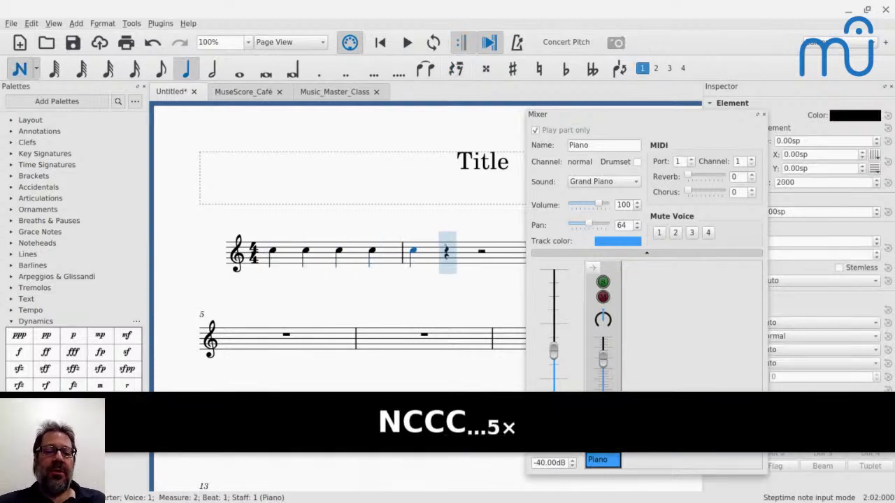
key(Escape)
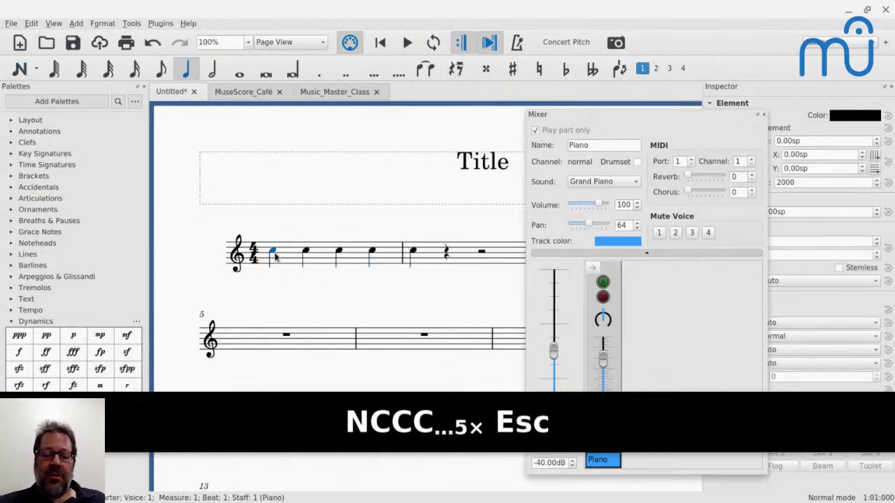
- Add a staccato, an accent, a marcato and a tenuto to the four notes of measure 1, in that order
key(shift+s)
click(308, 254)
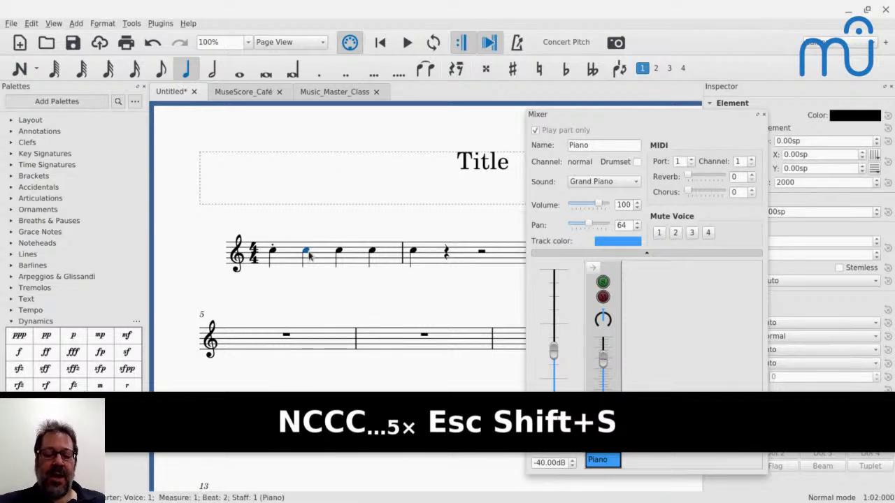
key(shift+v)
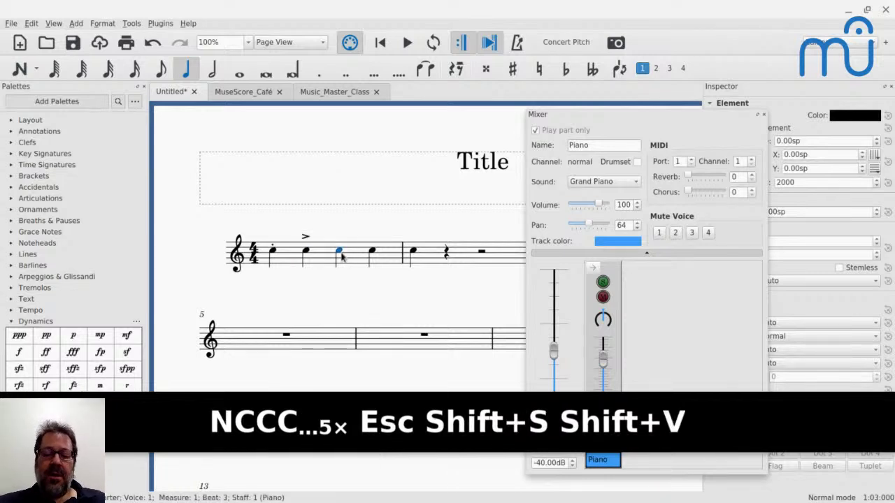
key(shift+o)
click(375, 257)
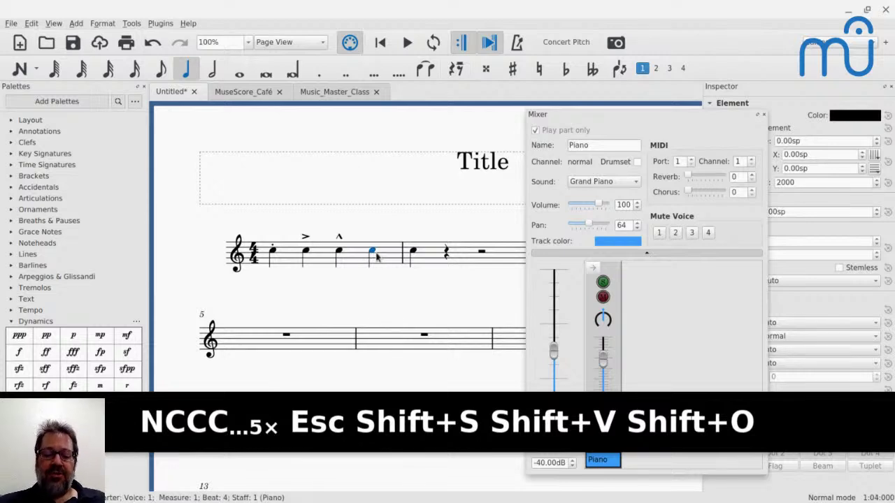
key(shift+n)
key(Escape)
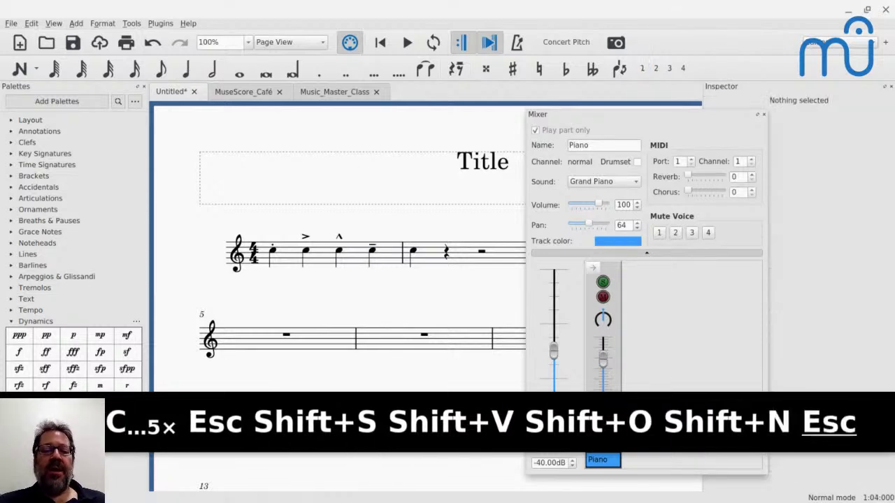
- Play the articulated notes from the staccato note, stop the playback, and close the Mixer
click(273, 253)
key(space)
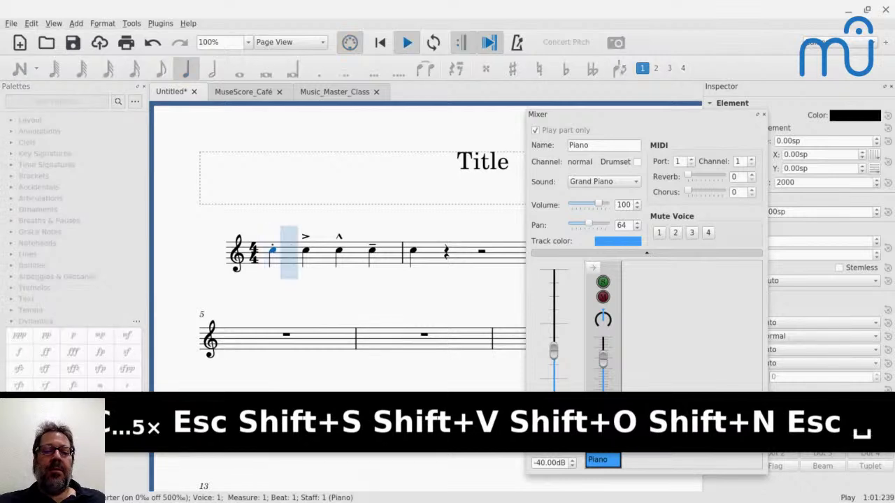
key(space)
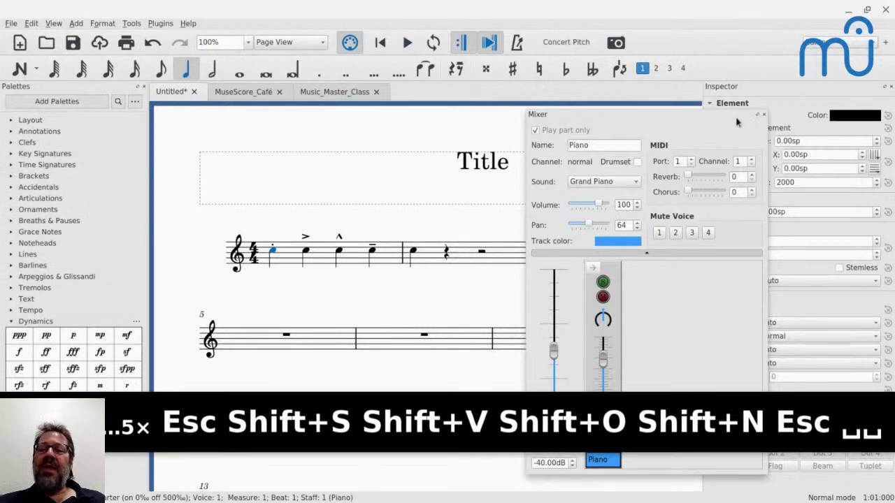
click(764, 115)
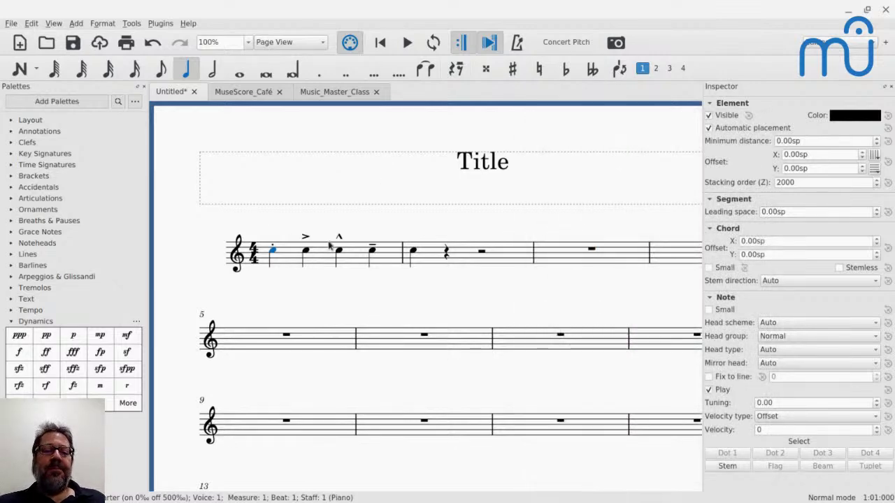
- Play briefly from the accented second note, and play the passage twice from the staccato first note
click(305, 252)
key(space)
key(space)
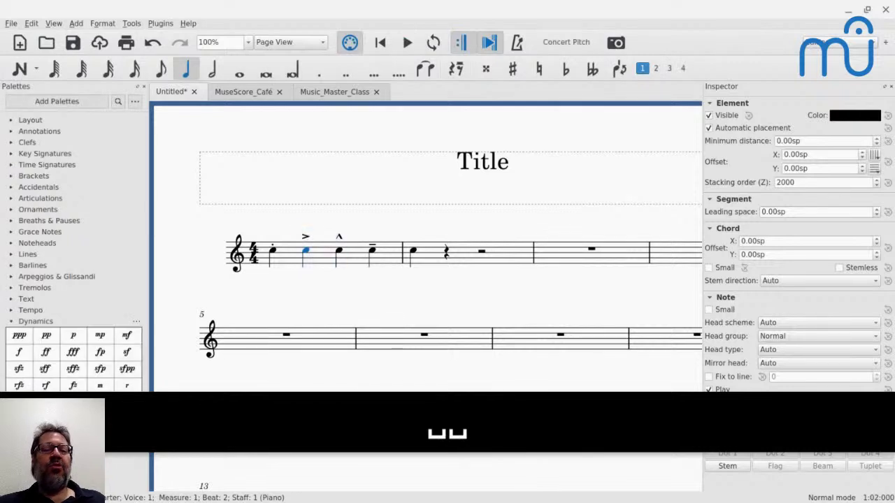
click(273, 253)
key(space)
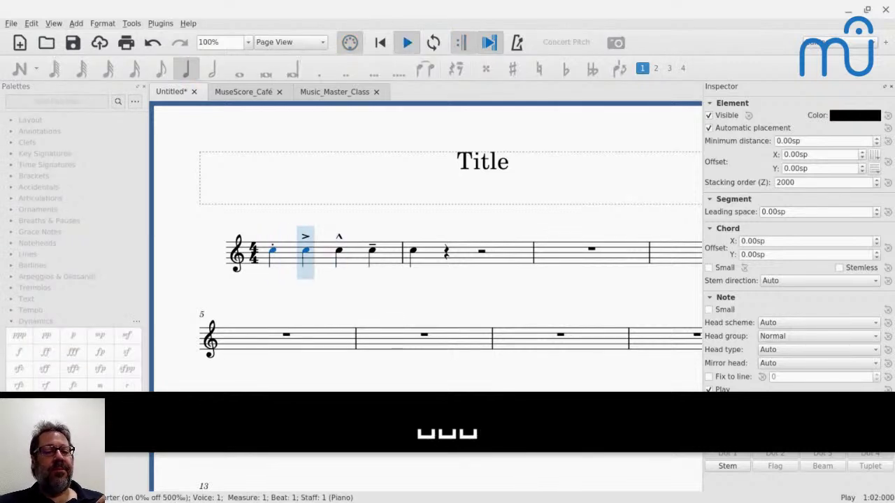
key(space)
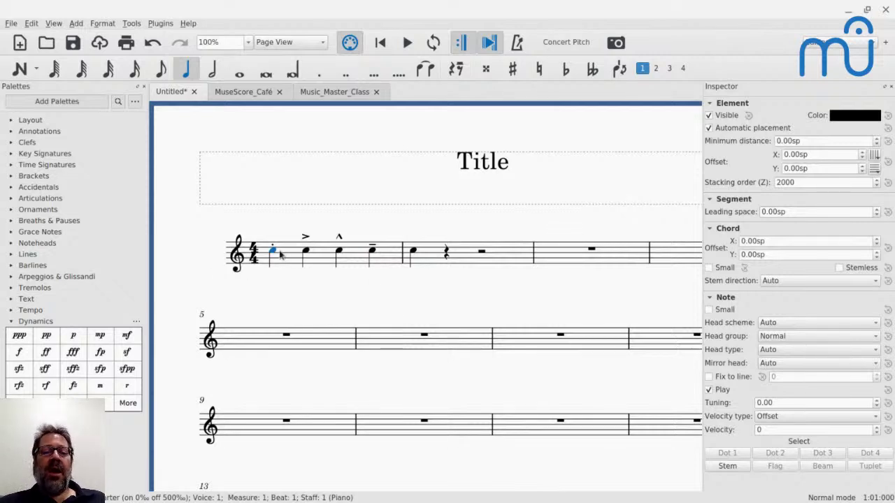
key(space)
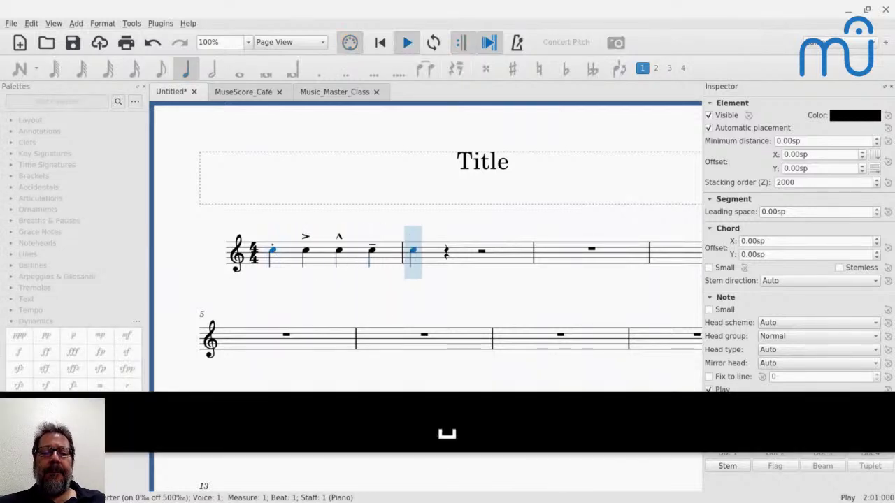
key(space)
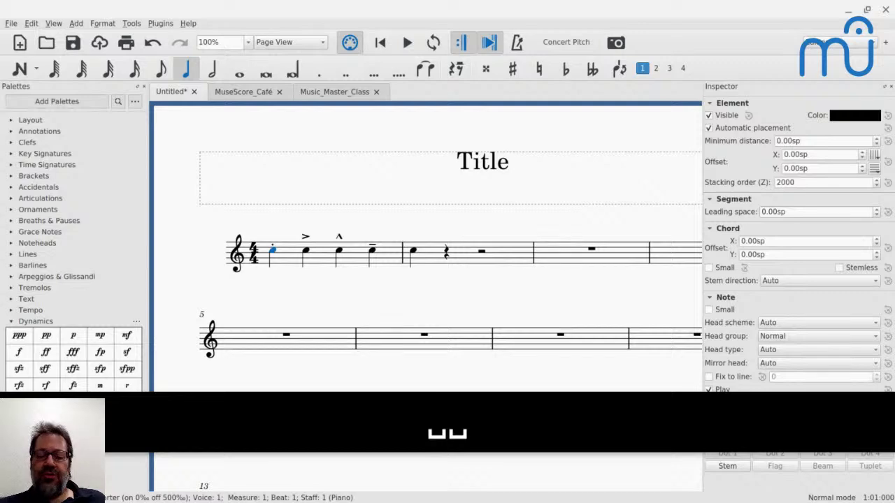
key(F10)
key(F10)
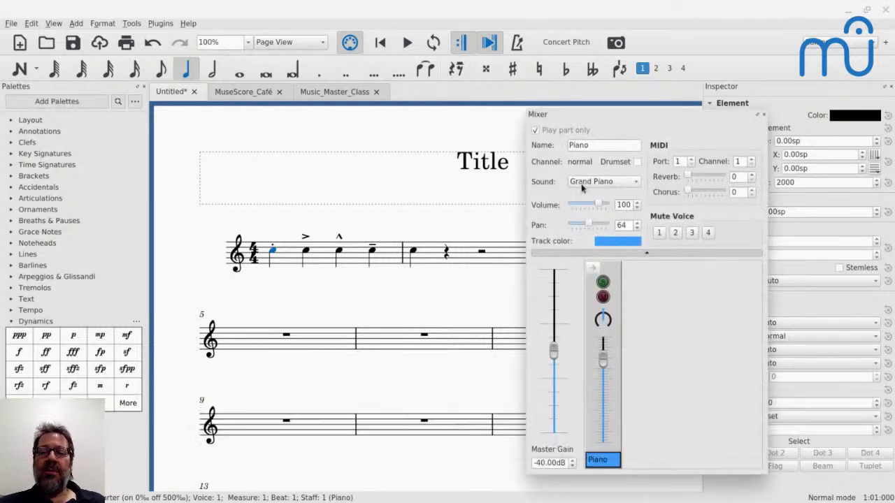
key(Escape)
key(Escape)
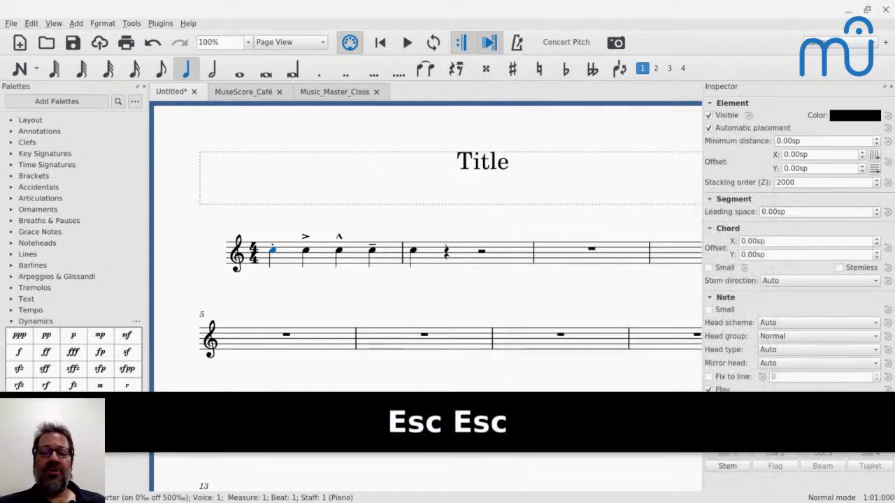
- Change the staff's instrument to B♭ Trumpet and turn on Concert Pitch for the score
right_click(357, 257)
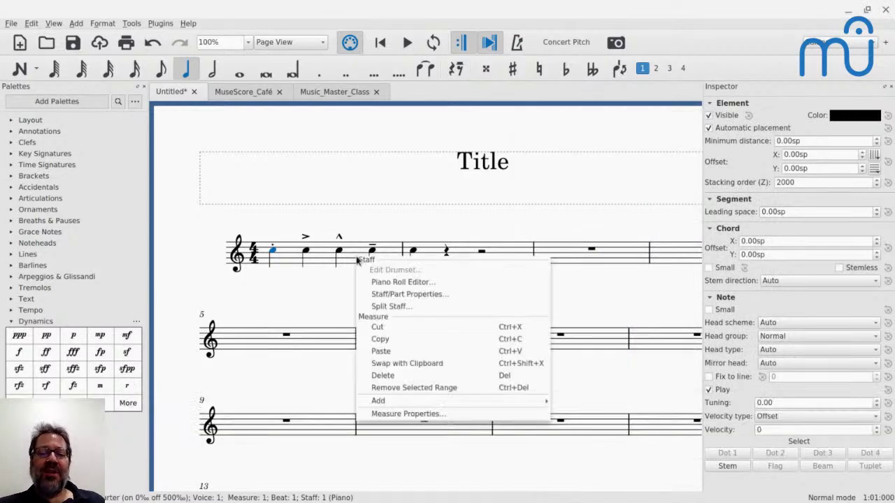
click(368, 301)
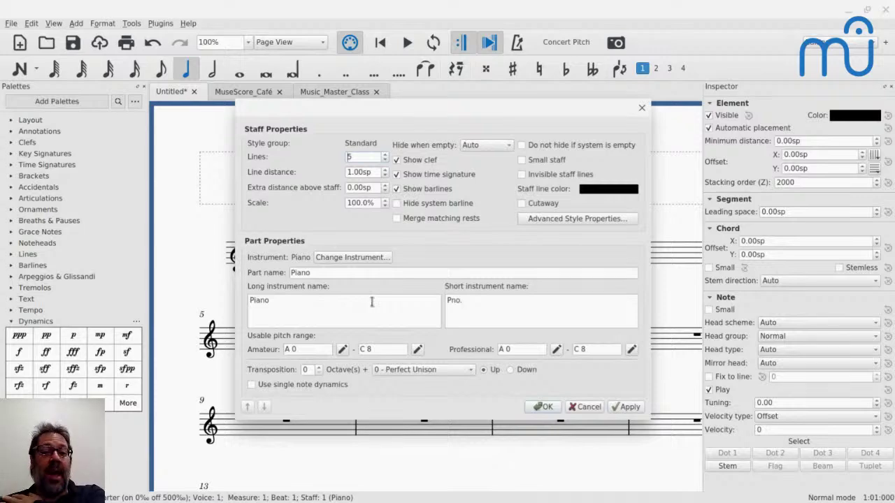
click(350, 257)
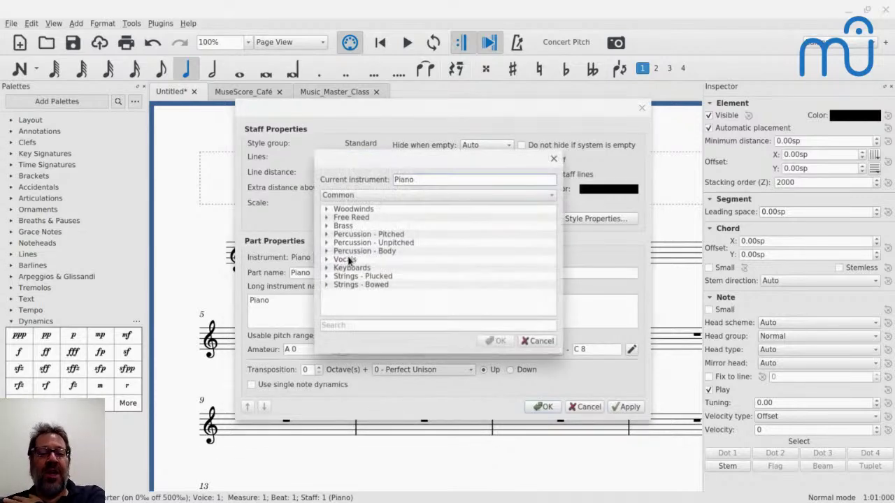
click(327, 226)
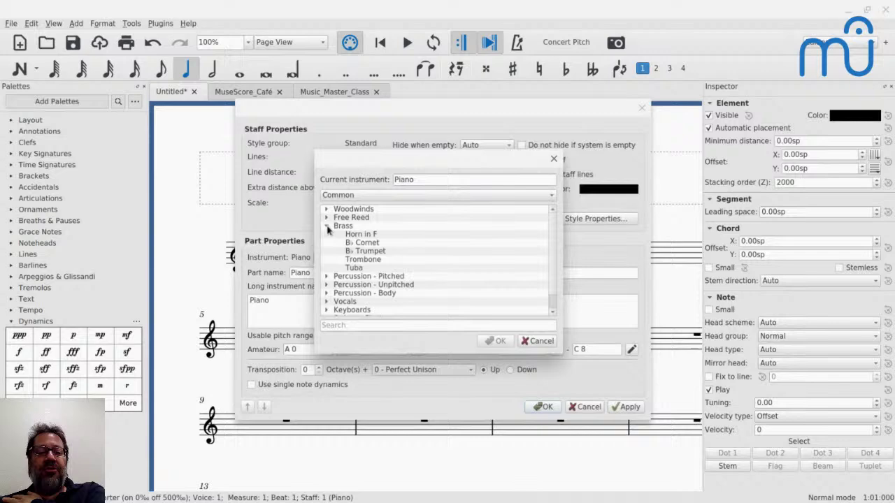
click(369, 251)
click(497, 341)
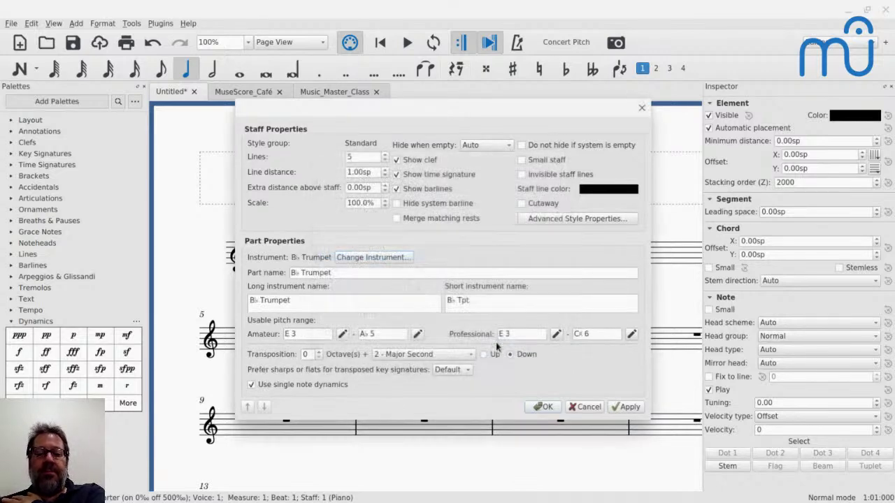
click(544, 407)
click(287, 247)
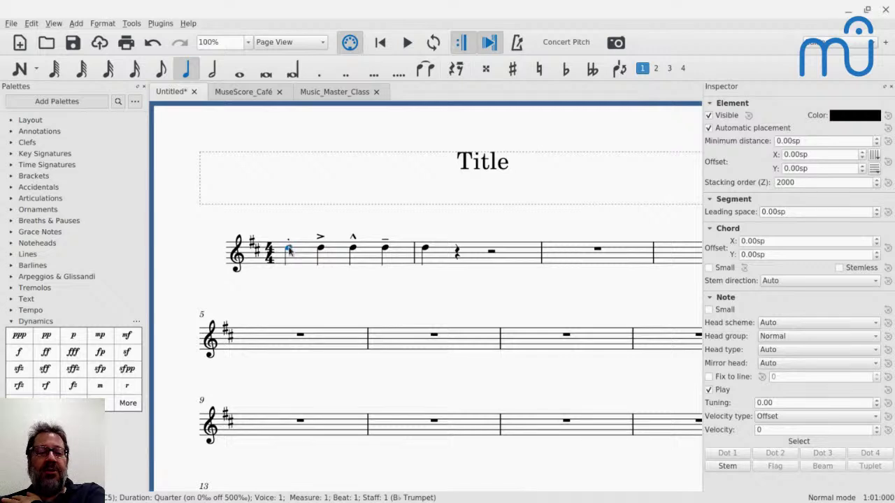
click(566, 43)
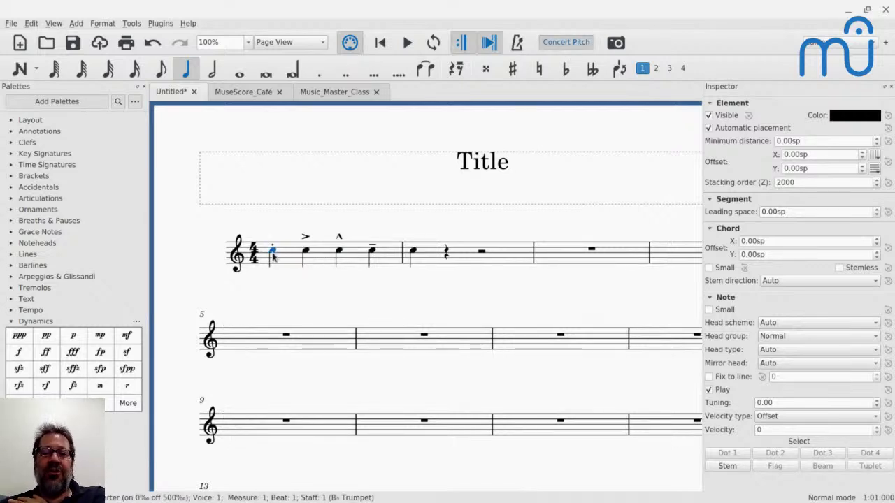
- Play the trumpet passage twice from the staccato first note, stopping the playback each time
key(space)
key(space)
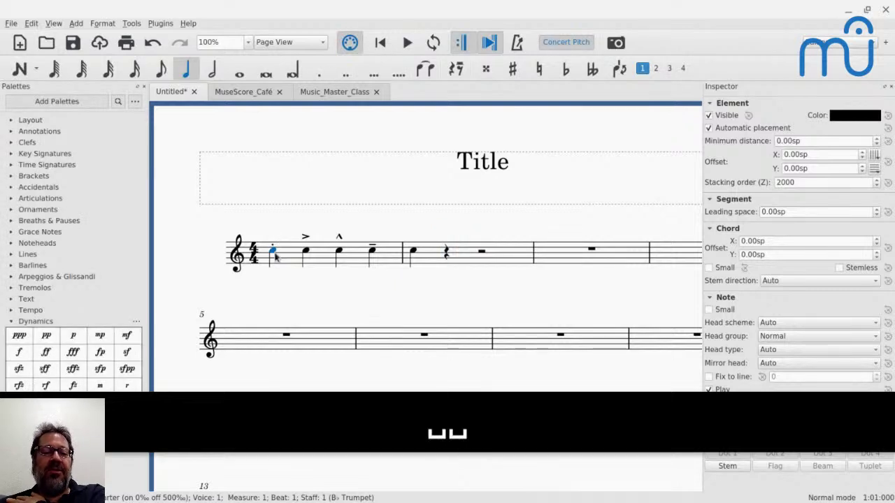
key(space)
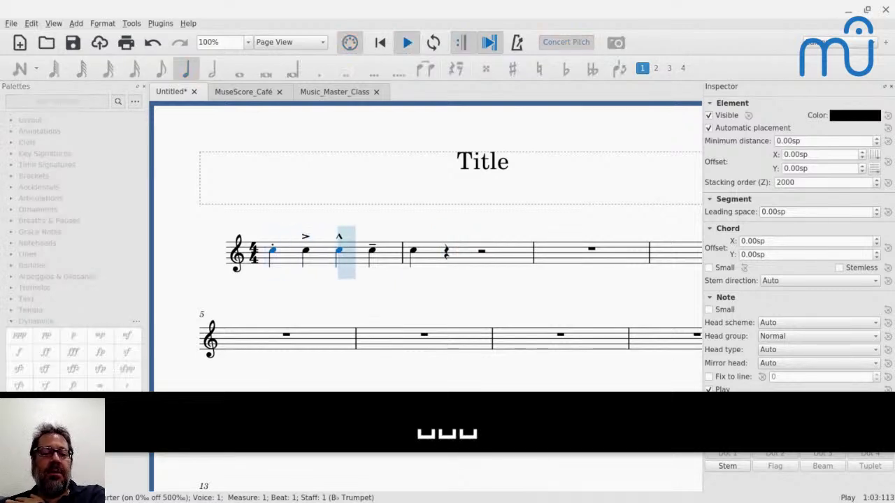
key(space)
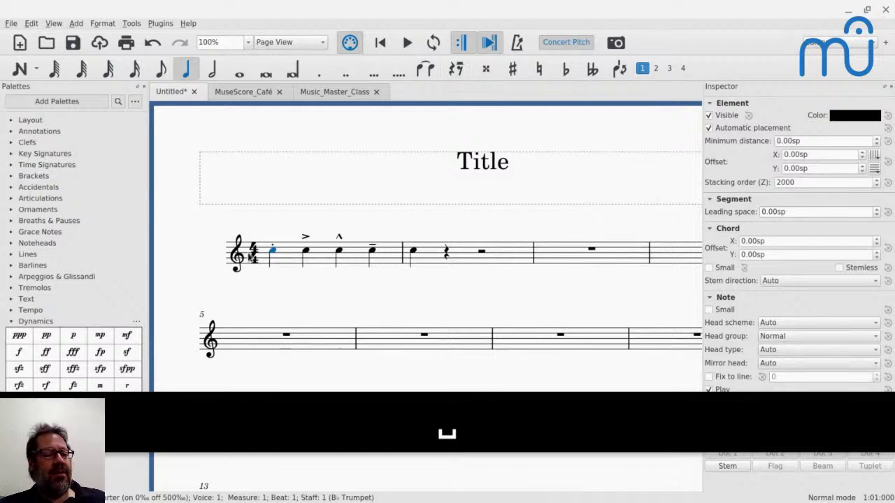
- Cut the contents of measure 1, enter a single quarter-note C at its start, and leave note input
click(284, 260)
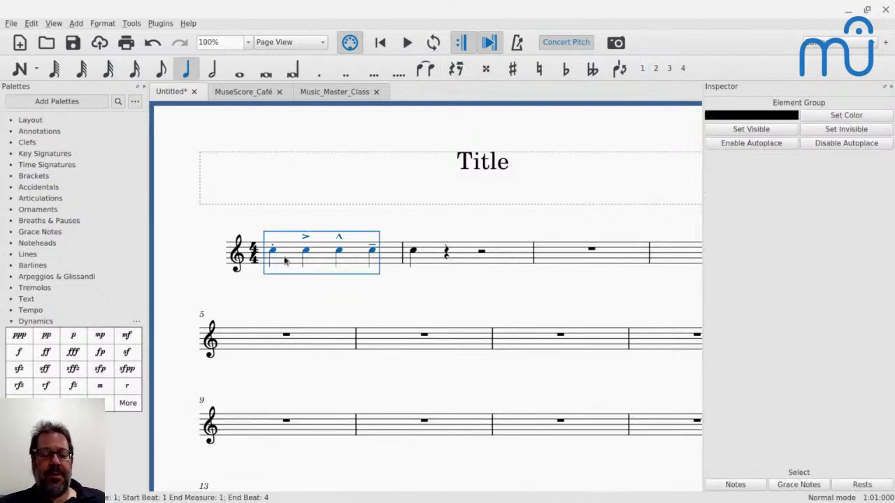
key(ctrl+x)
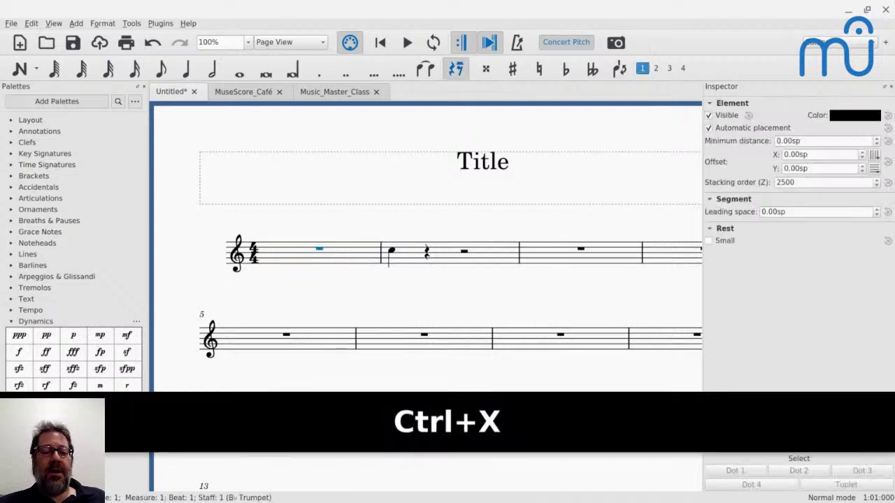
key(n)
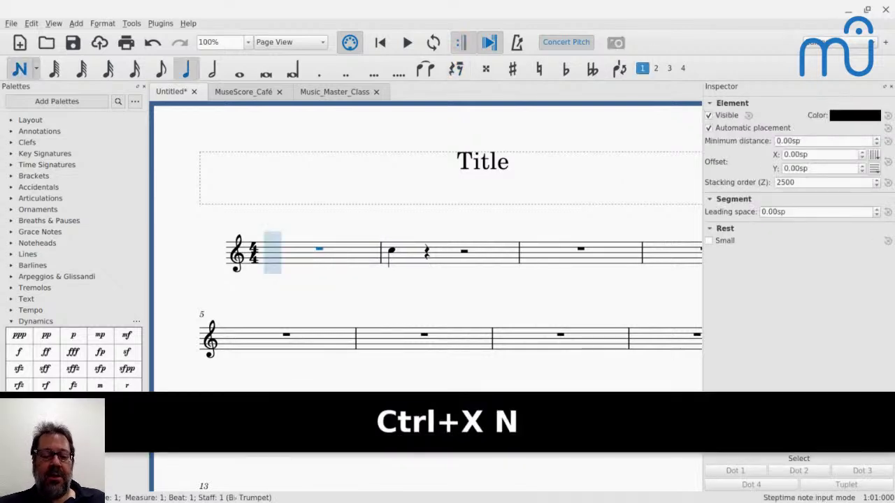
key(5)
key(c)
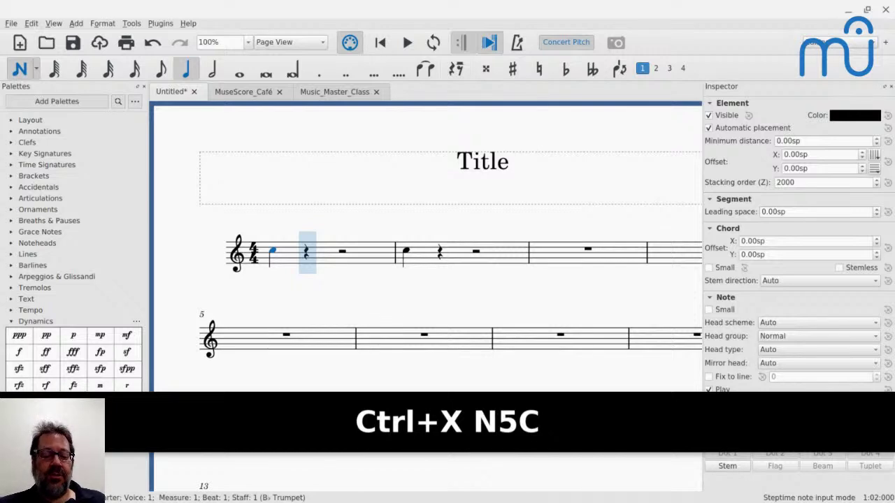
key(Escape)
- Lower the first note by a semitone, raise it back, and move the selection to the following quarter rest
key(Down)
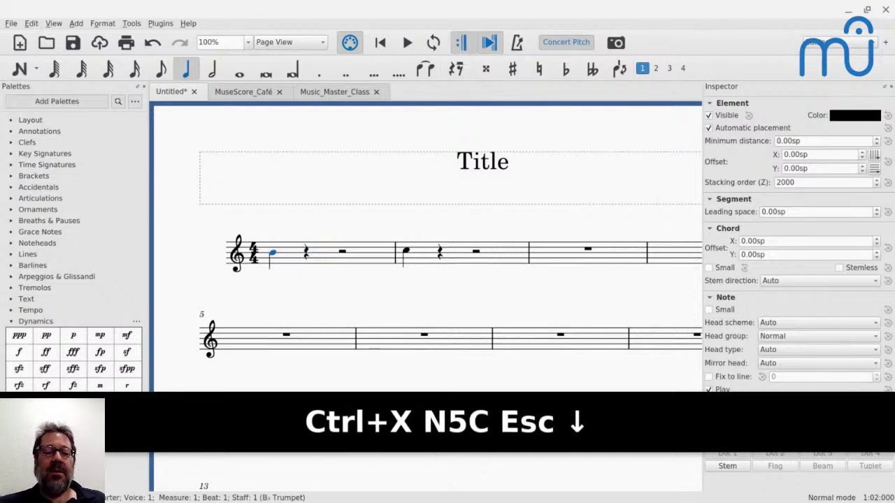
key(Up)
key(Right)
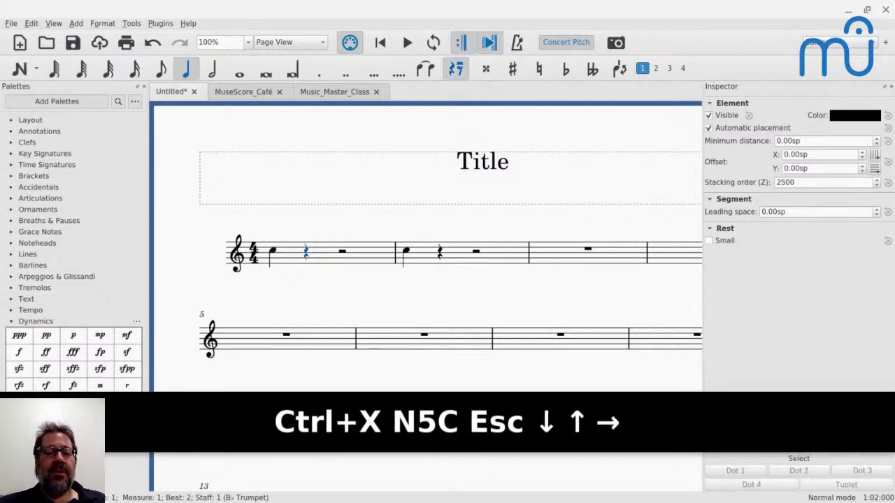
- Paste the cut articulated notes starting at beat 2 of measure 1 and play the passage from the first note, stopping after the tenuto note
key(ctrl+v)
key(Escape)
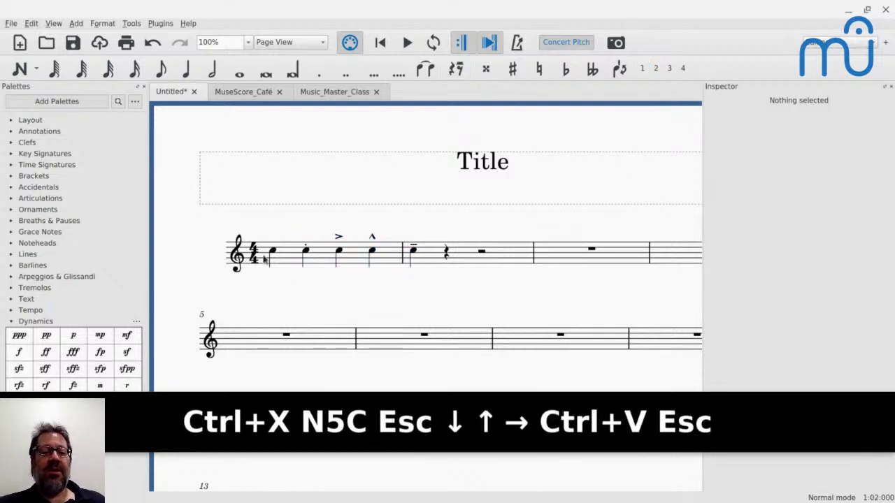
click(274, 256)
key(space)
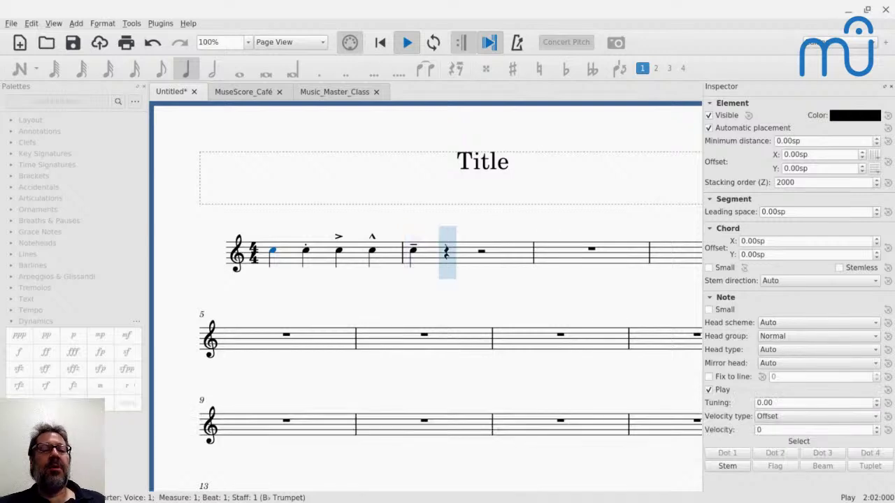
key(space)
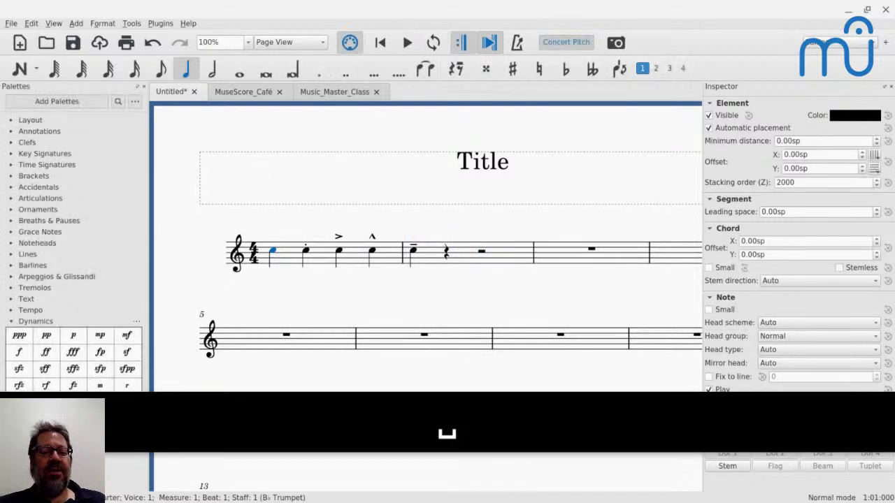
- Turn off playback of the accent mark on beat 3 of measure 1 and play the passage from the first note
click(338, 238)
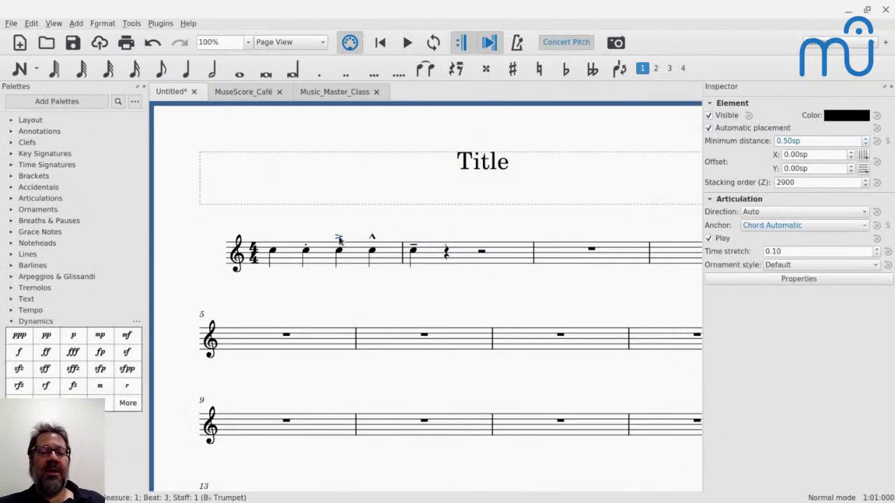
click(709, 239)
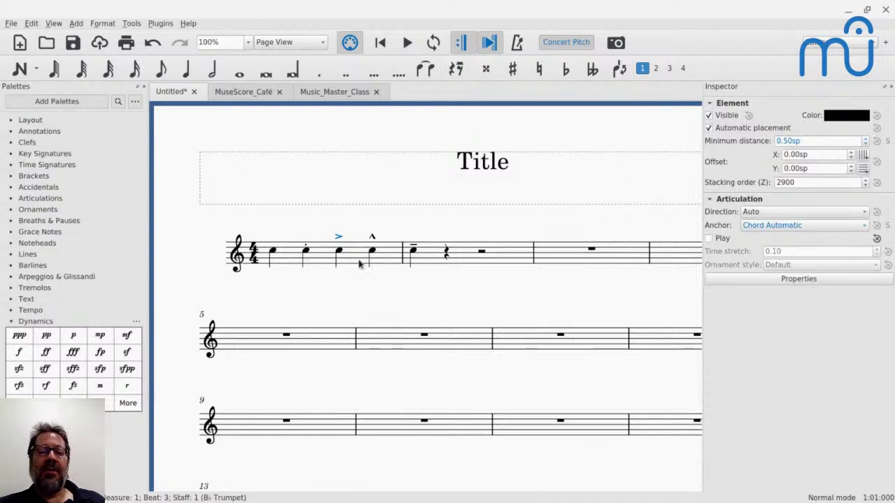
click(277, 256)
key(space)
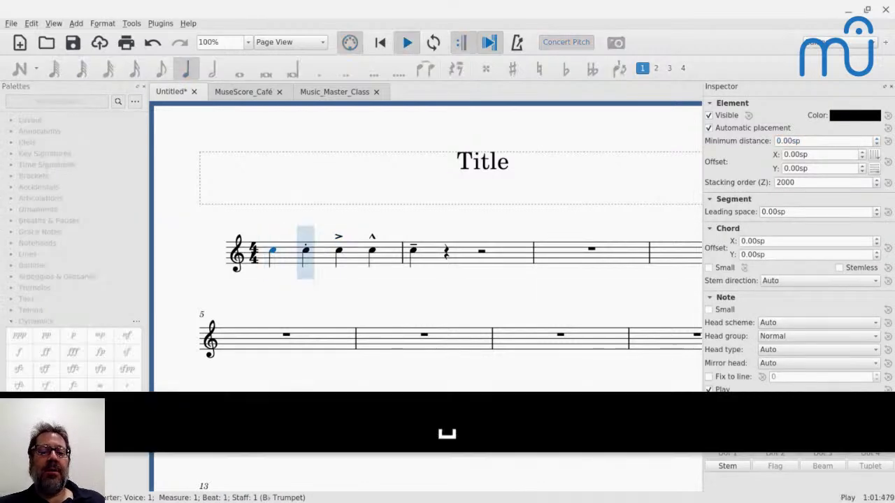
key(space)
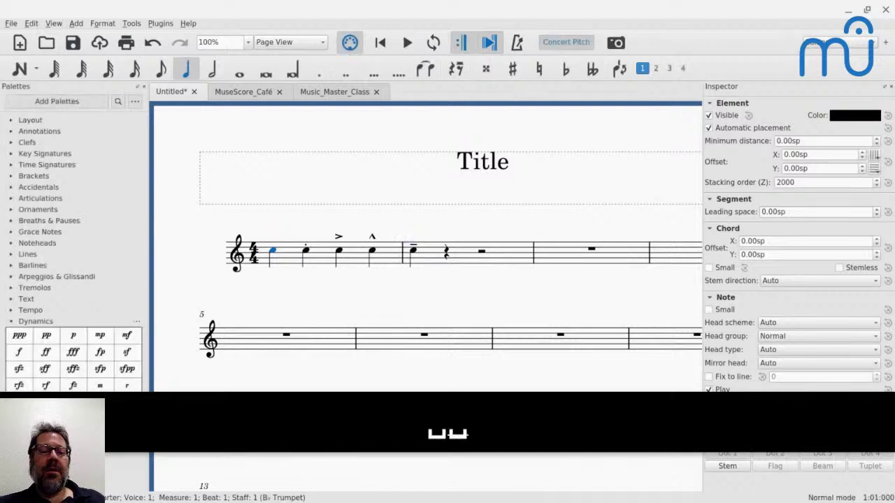
- Set the accented note's velocity offset to 50 and play the passage from the first note
click(339, 255)
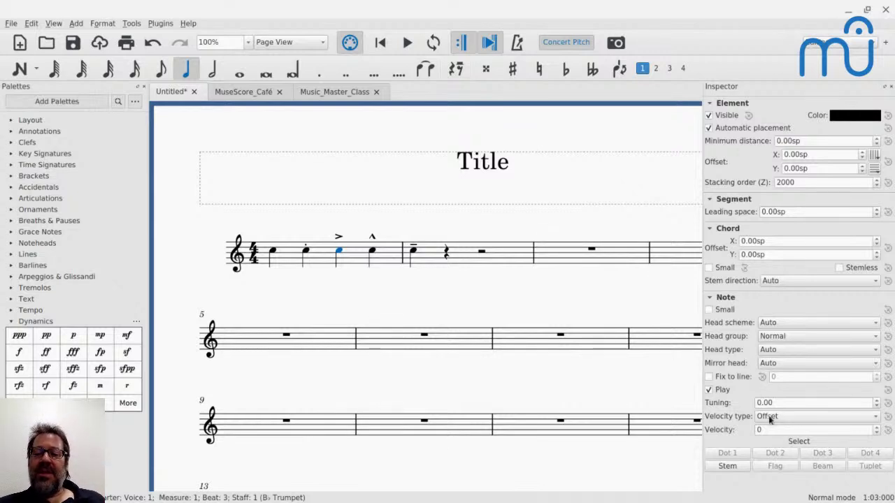
key(ctrl+a)
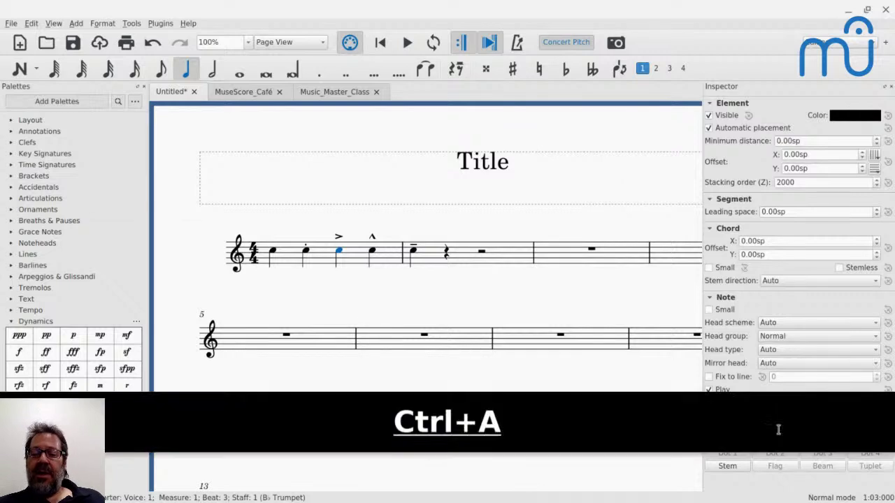
key(BackSpace)
key(BackSpace)
key(BackSpace)
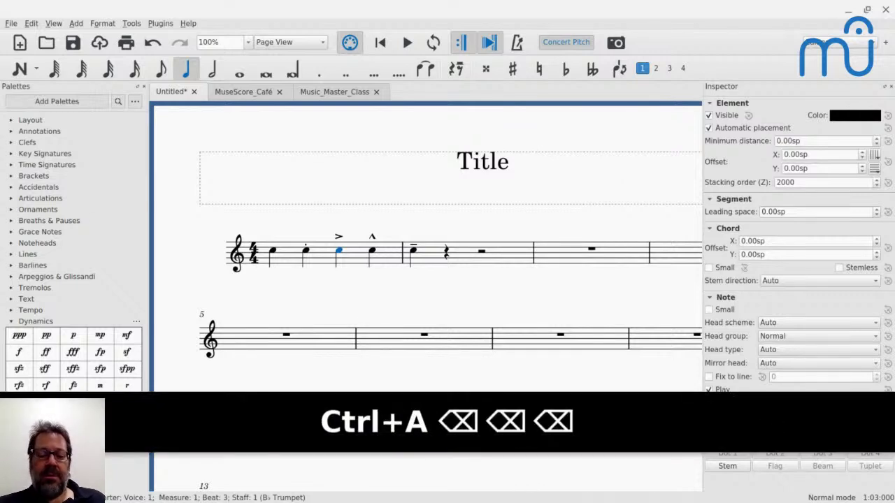
text(50)
click(451, 269)
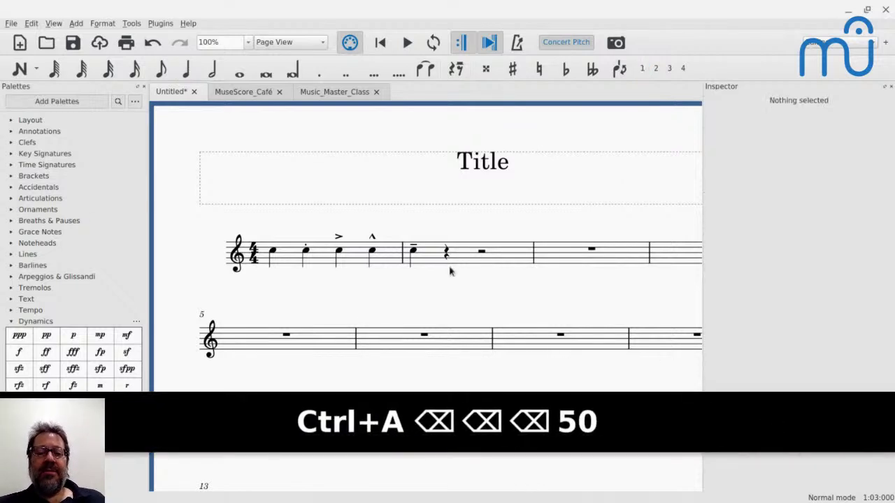
click(274, 254)
key(space)
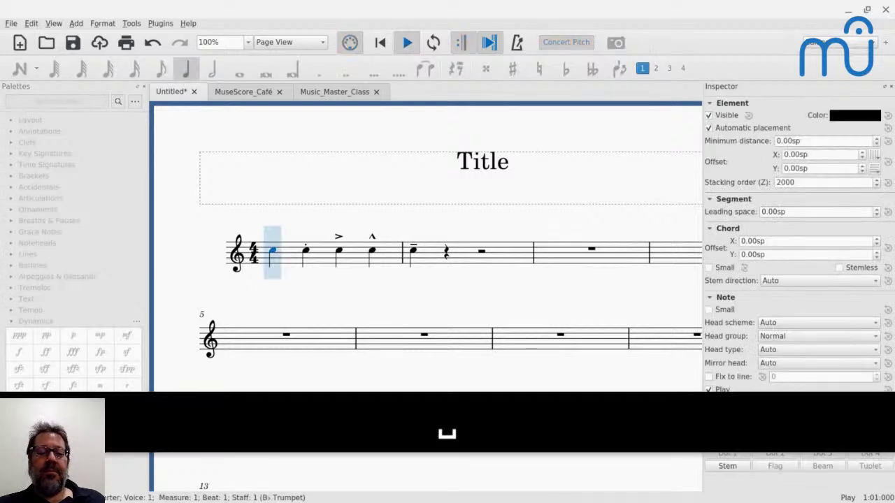
key(space)
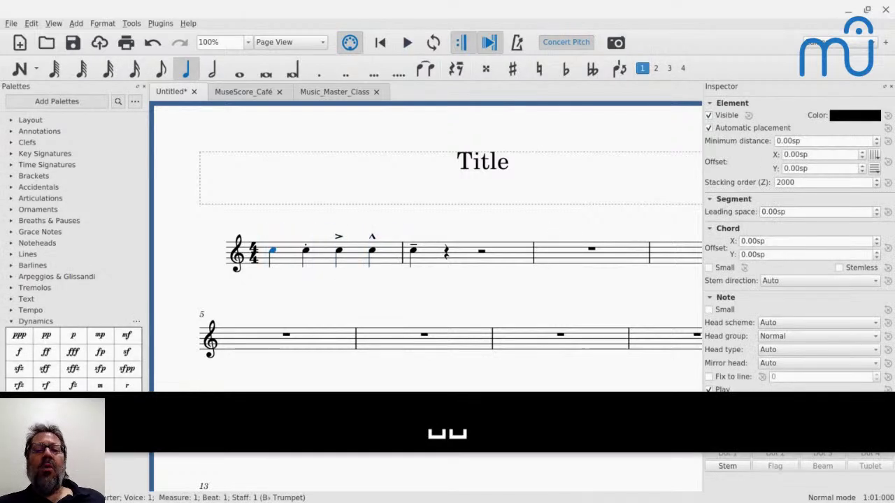
- Set the accented note's velocity offset to 100 and play the passage again from the first note
click(339, 253)
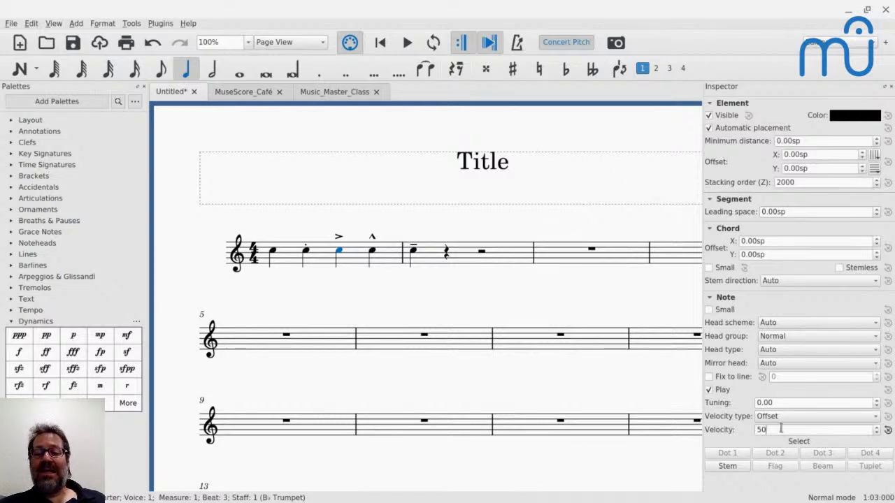
key(ctrl+a)
text(100)
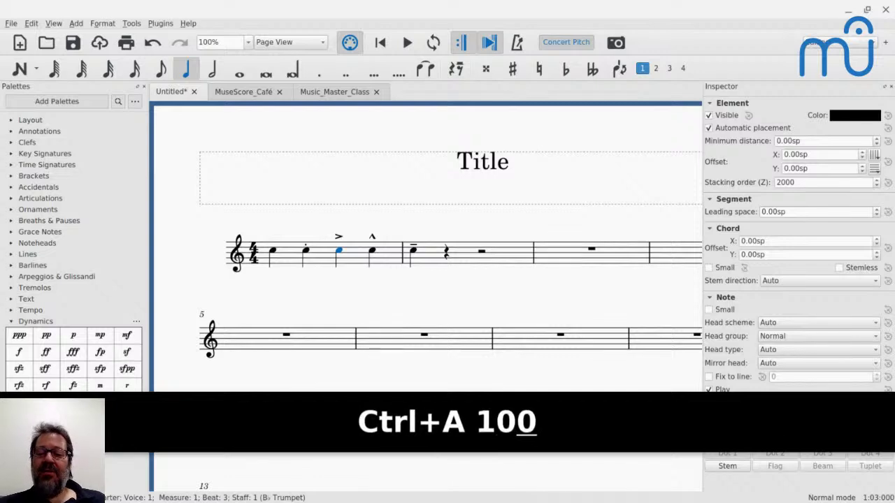
click(273, 253)
key(space)
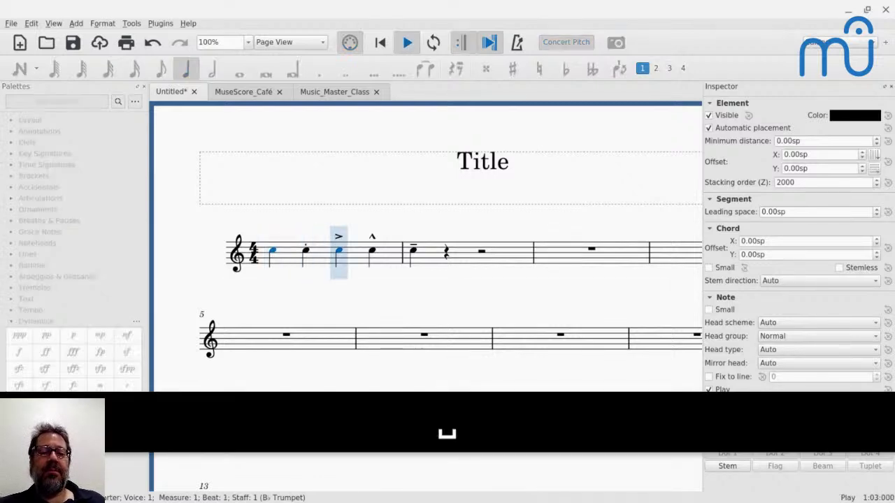
key(space)
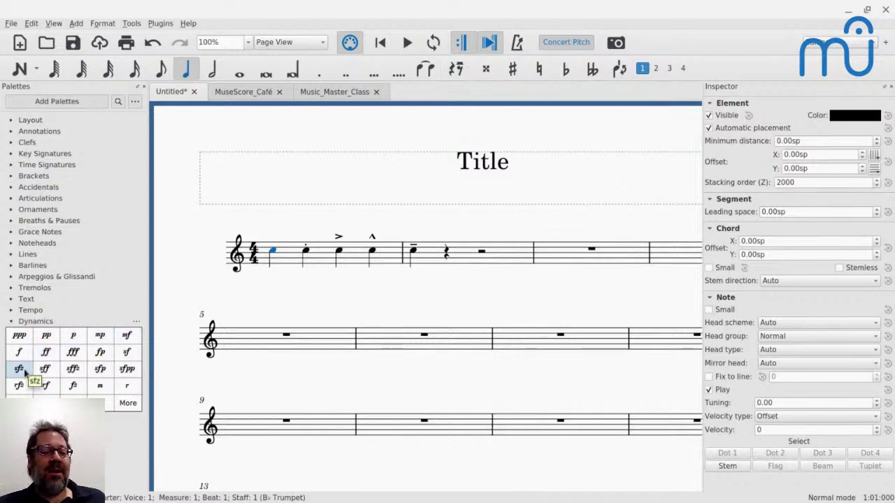
- Add an sfz dynamic below the accented note on beat 3 of measure 1
key(Right)
key(Right)
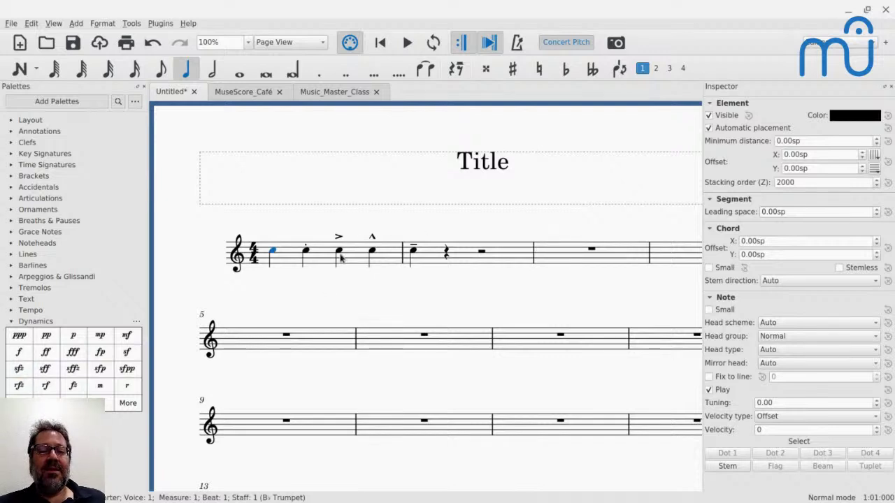
click(18, 368)
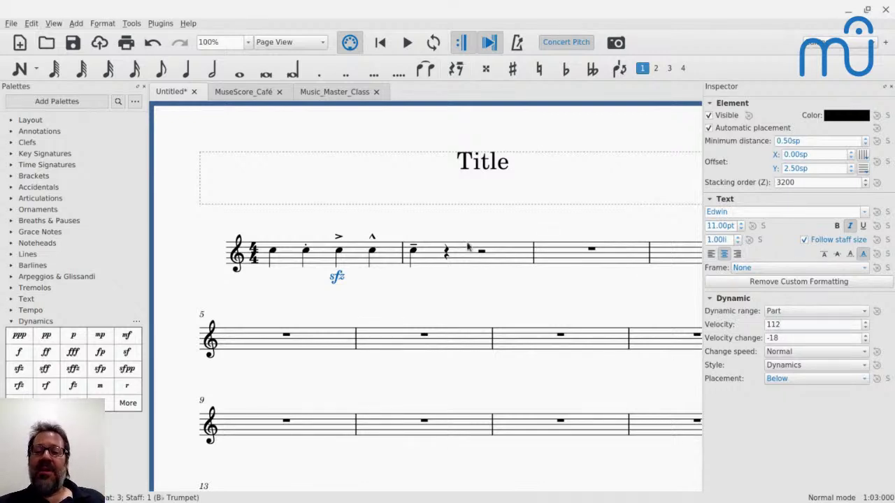
- Play the passage from the first note, stop the playback, and make the sfz dynamic invisible
click(273, 250)
key(space)
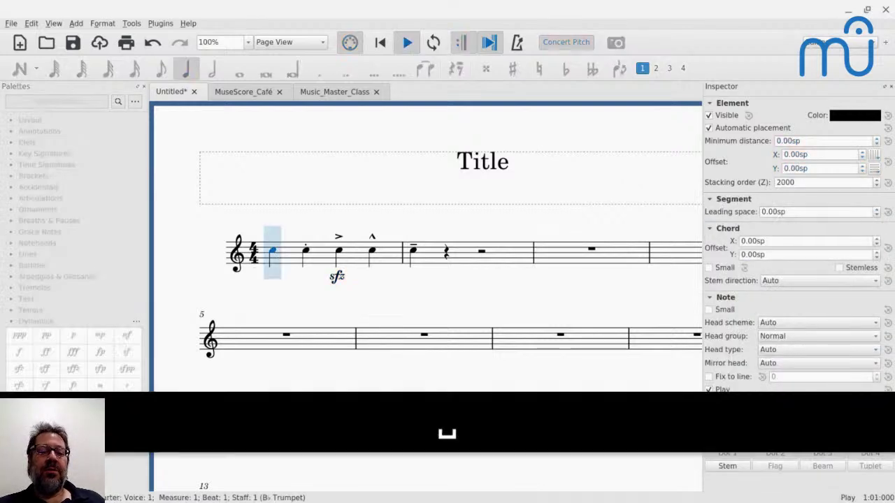
key(space)
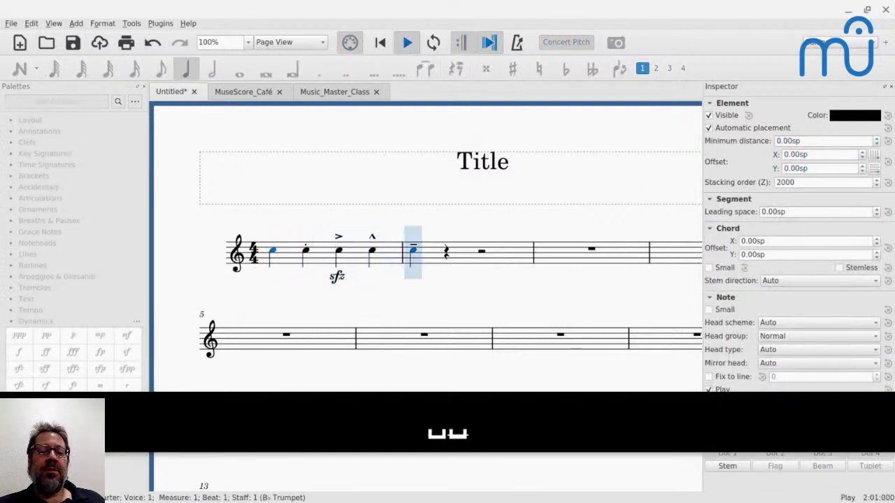
click(337, 281)
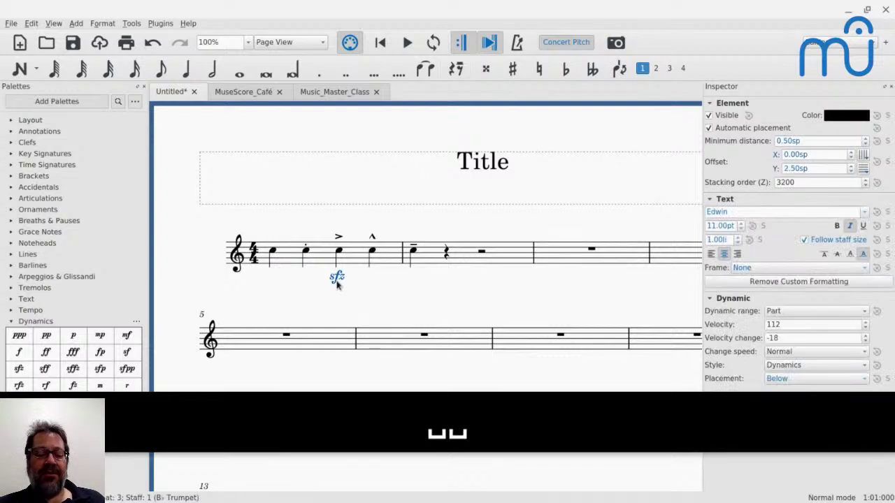
key(v)
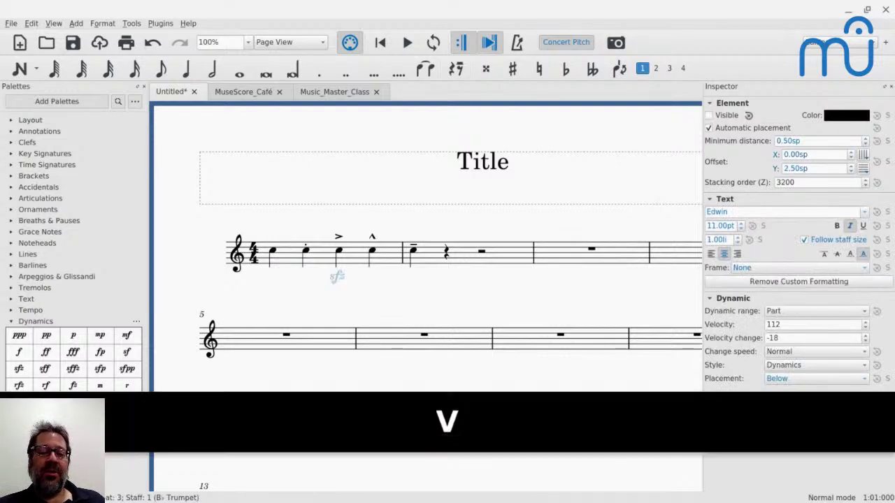
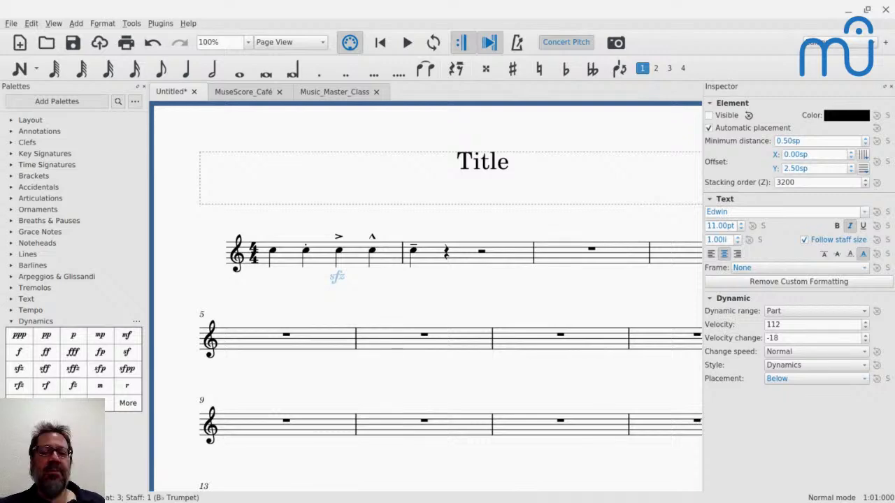
- Switch to the browser window showing the Mastering MuseScore School site and copy its web address
key(alt+Tab)
key(alt+Tab)
key(alt+Tab)
key(alt+Tab)
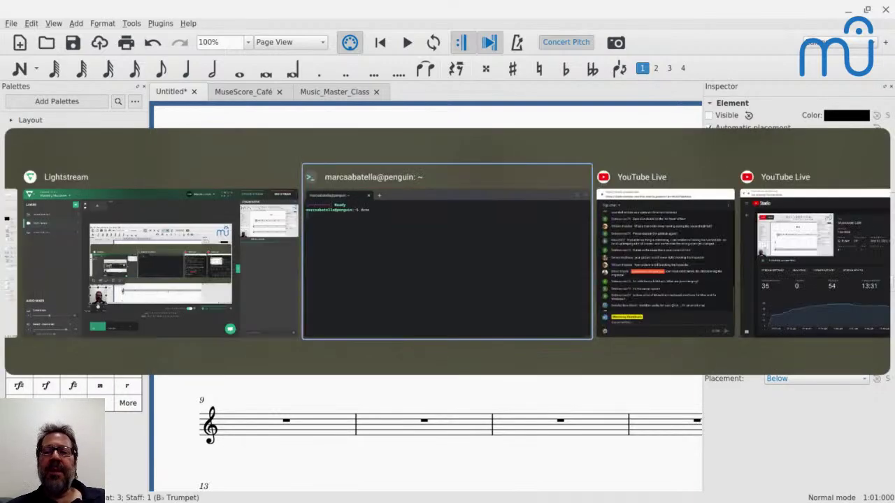
key(alt+Tab)
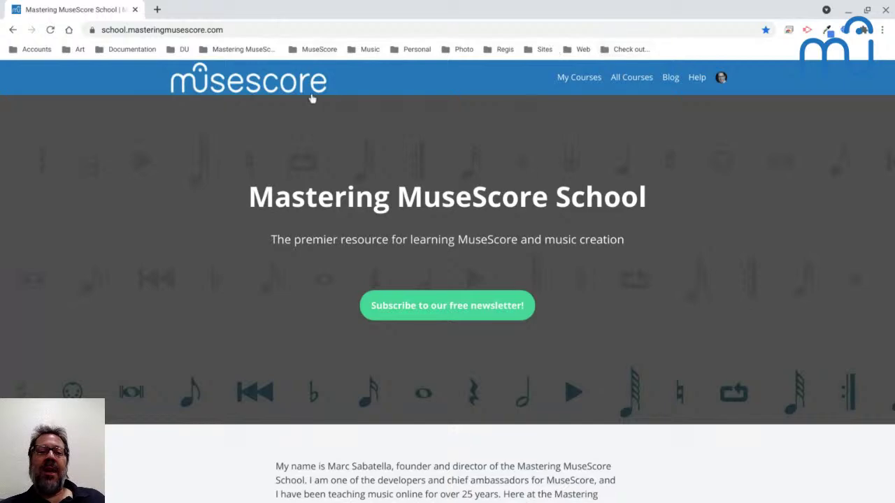
click(330, 28)
key(ctrl+c)
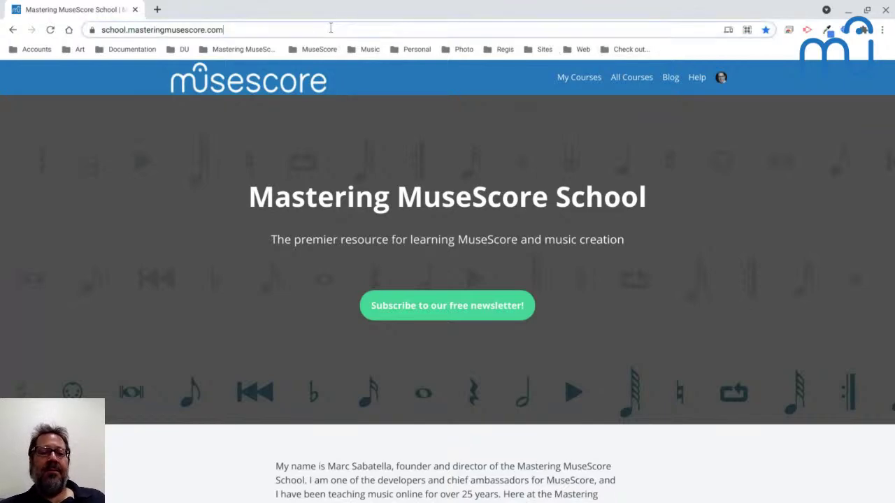
key(alt+Tab)
key(alt+Tab)
key(alt+Tab)
key(alt+Tab)
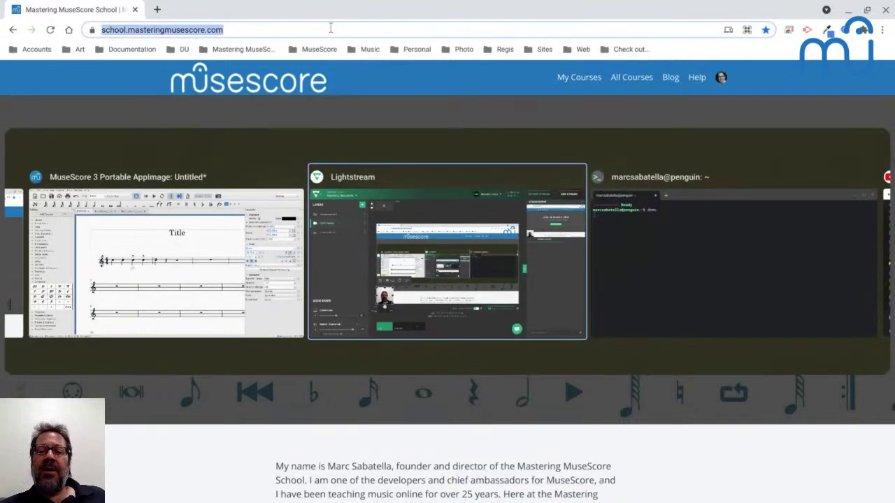
text(My w)
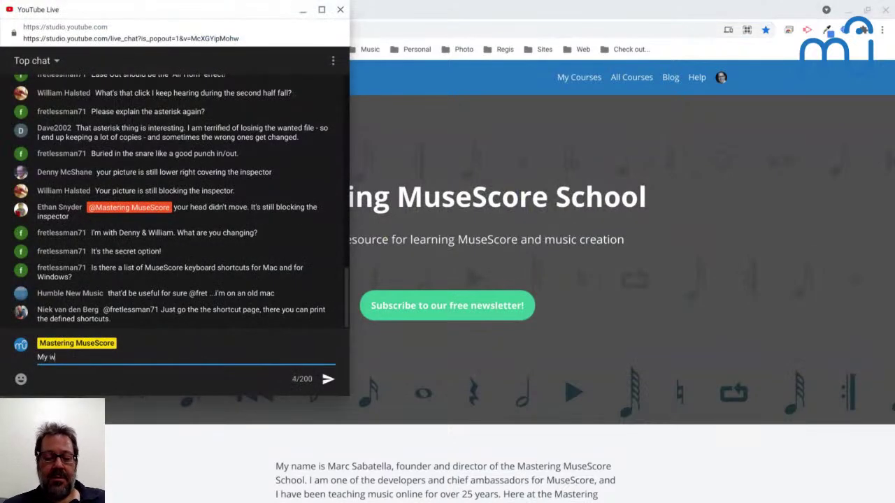
text(erbsite:)
key(ctrl+v)
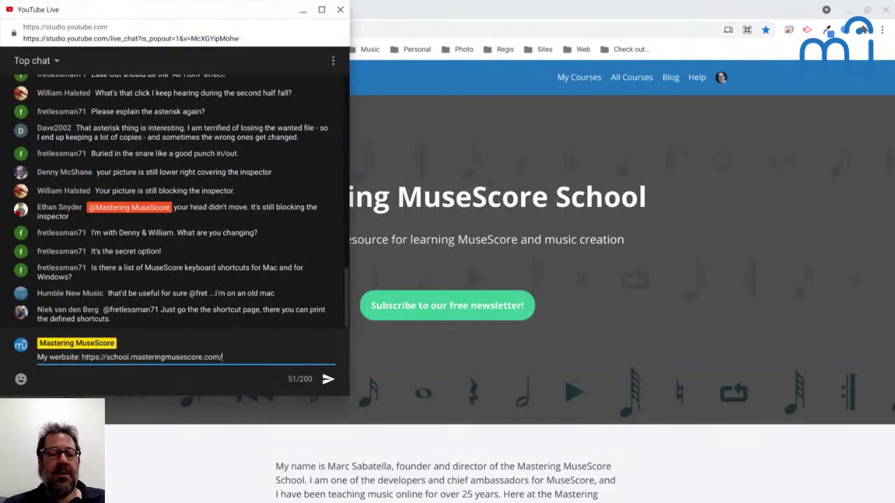
key(Return)
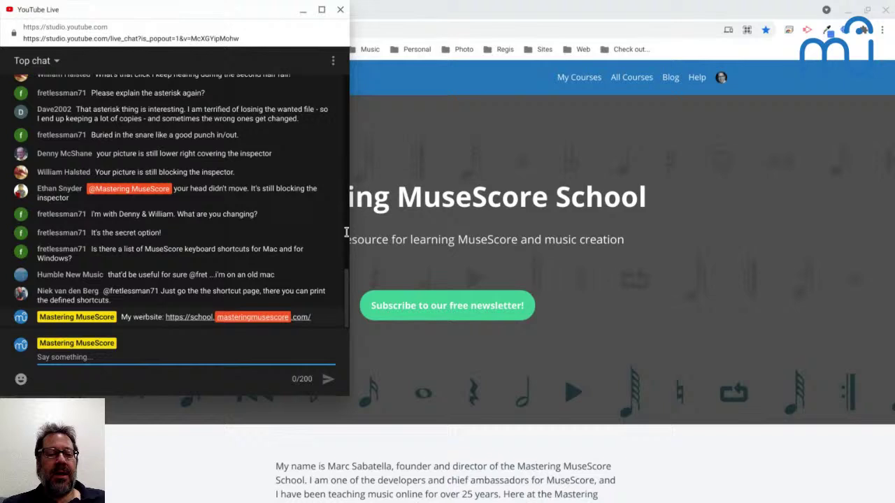
click(335, 318)
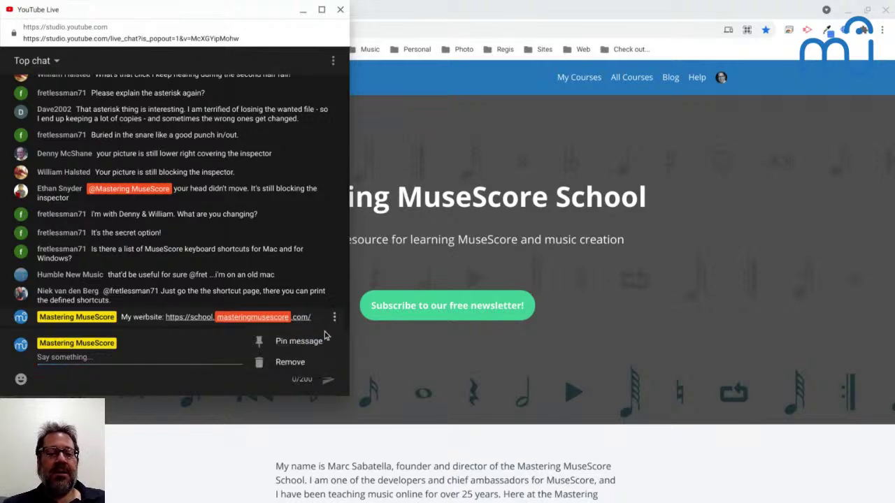
click(334, 317)
- Return to the Mastering MuseScore School site and open "Mastering MuseScore: Complete Online Course" from the list of all courses
click(478, 131)
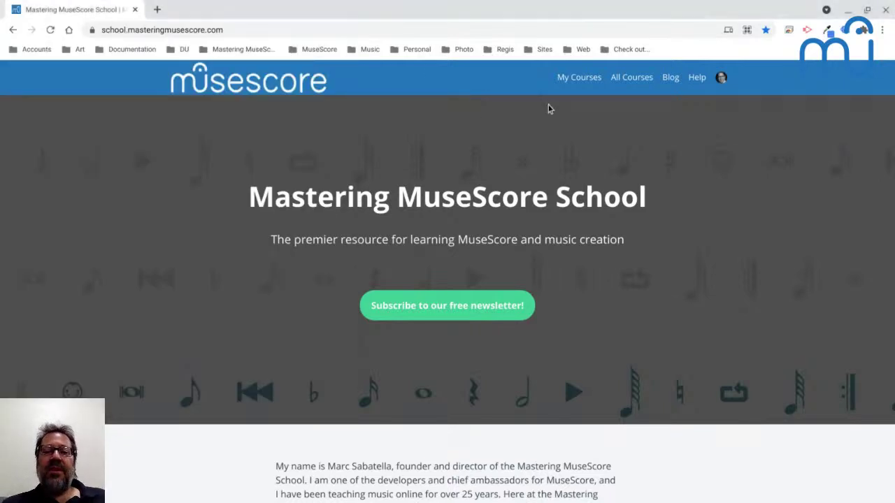
click(617, 78)
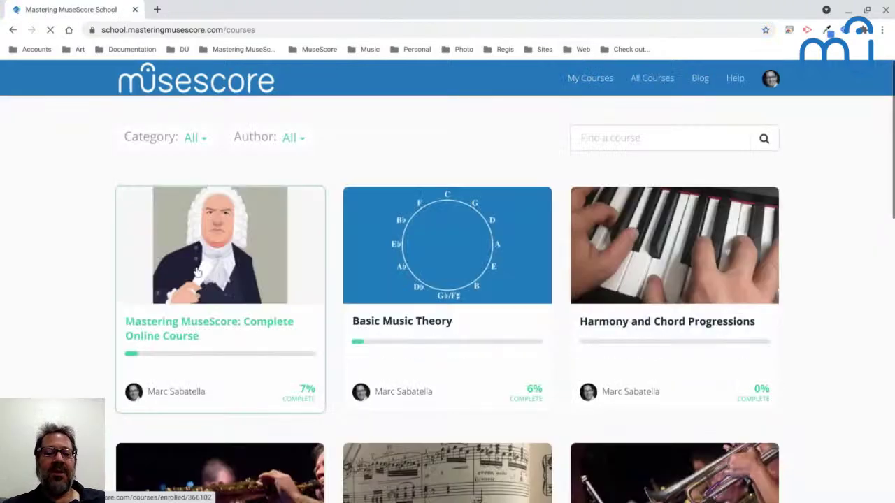
click(213, 260)
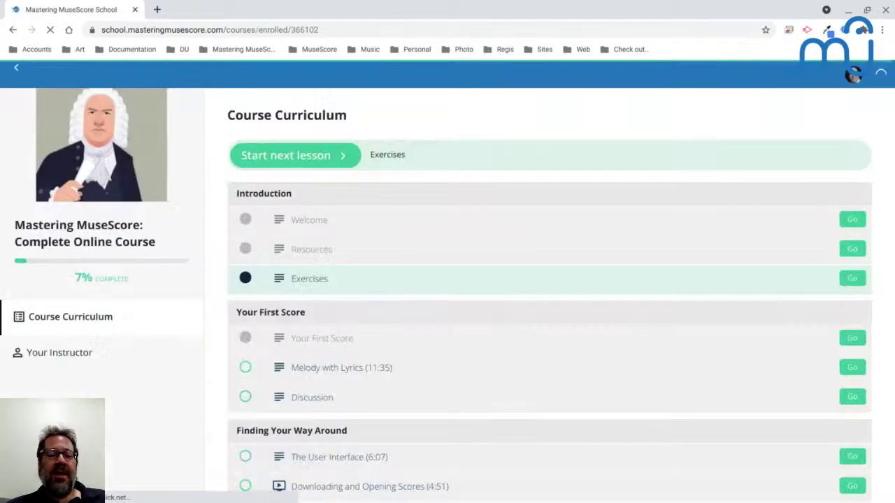
- Look through the course curriculum and open the Resources lesson in the Introduction section
scroll(213, 260, down, 2)
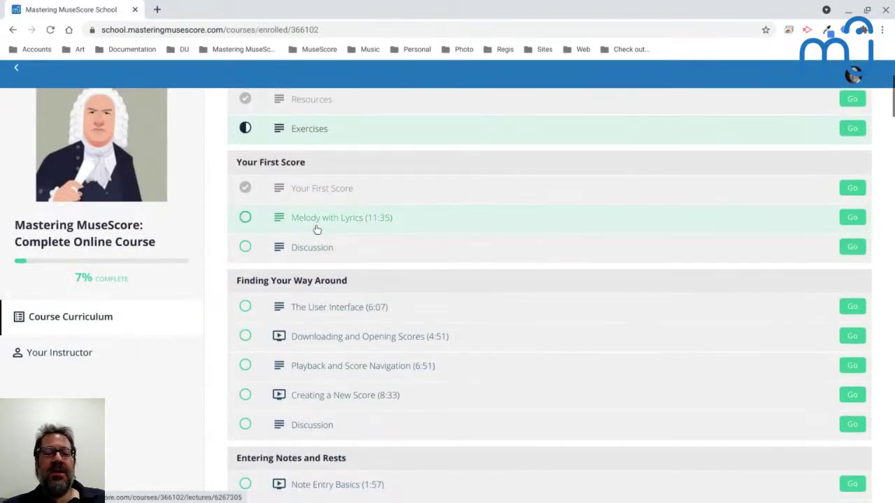
scroll(315, 222, up, 2)
scroll(314, 222, down, 5)
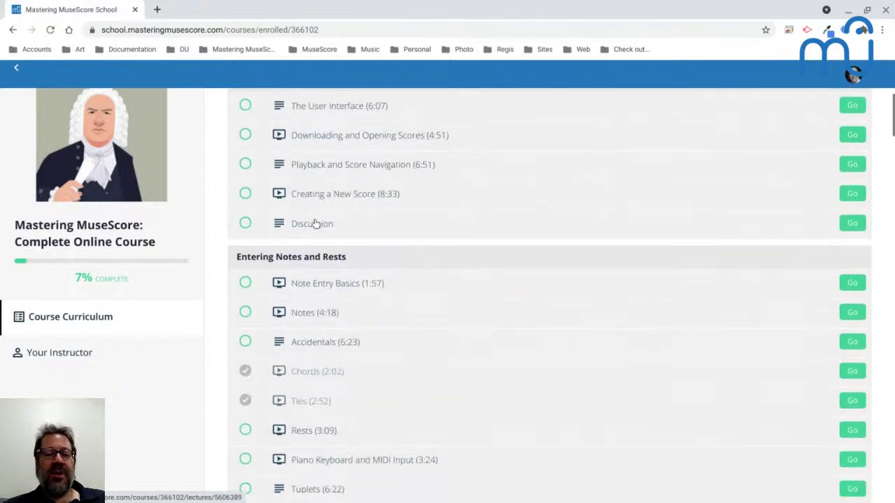
scroll(315, 222, up, 2)
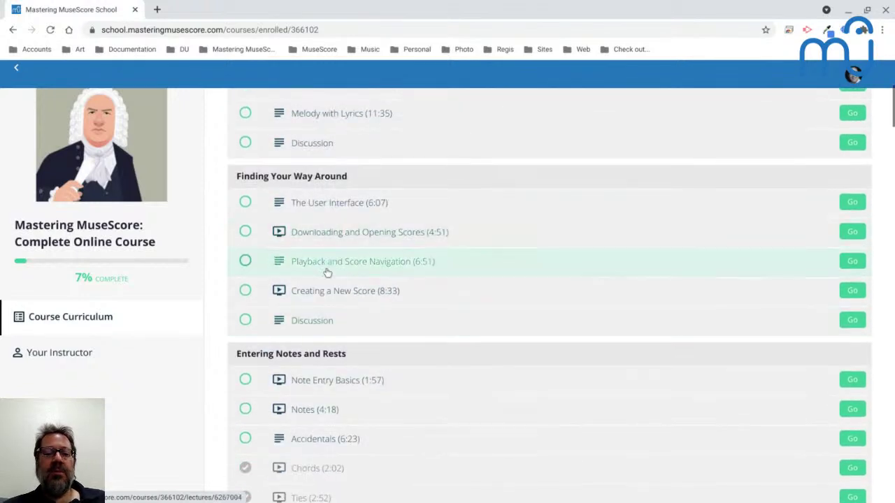
scroll(326, 272, down, 1)
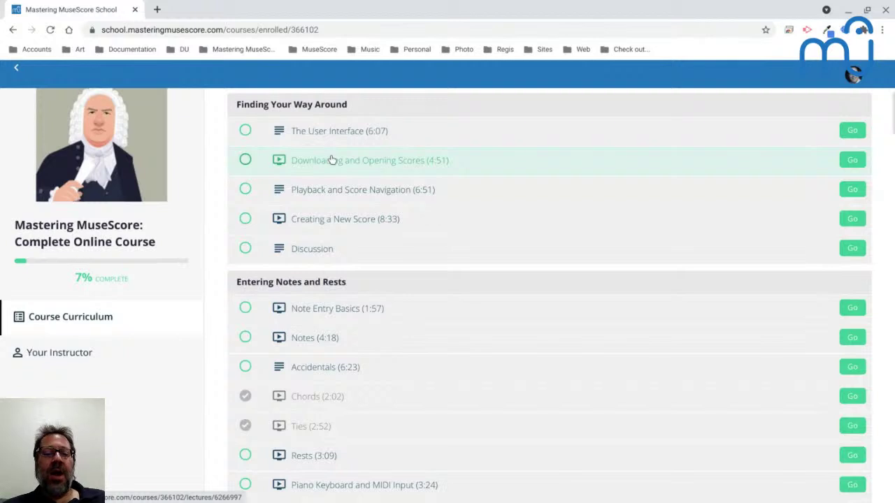
scroll(331, 160, up, 2)
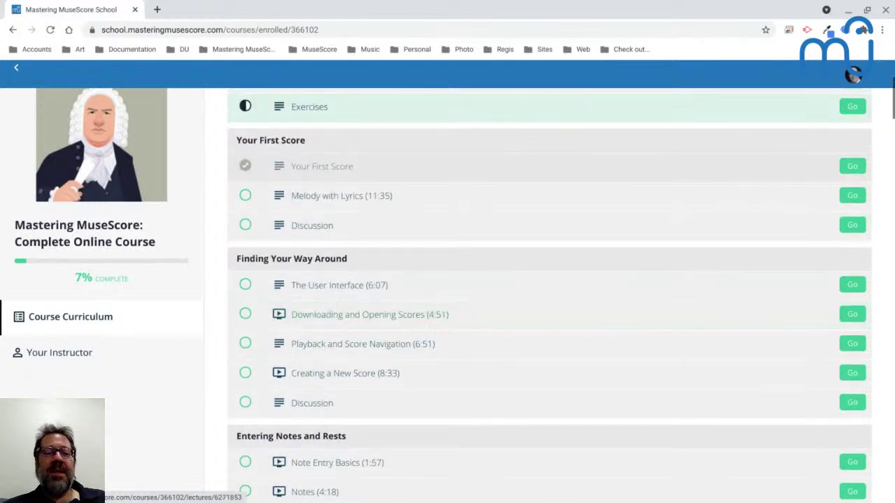
scroll(318, 188, up, 2)
click(307, 224)
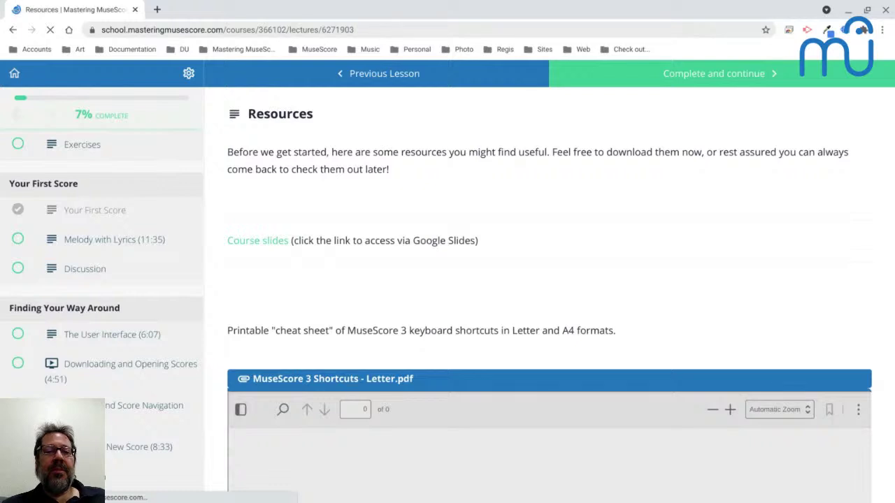
- Copy the Resources lesson's web address and load it in a new incognito window
click(395, 30)
key(ctrl+c)
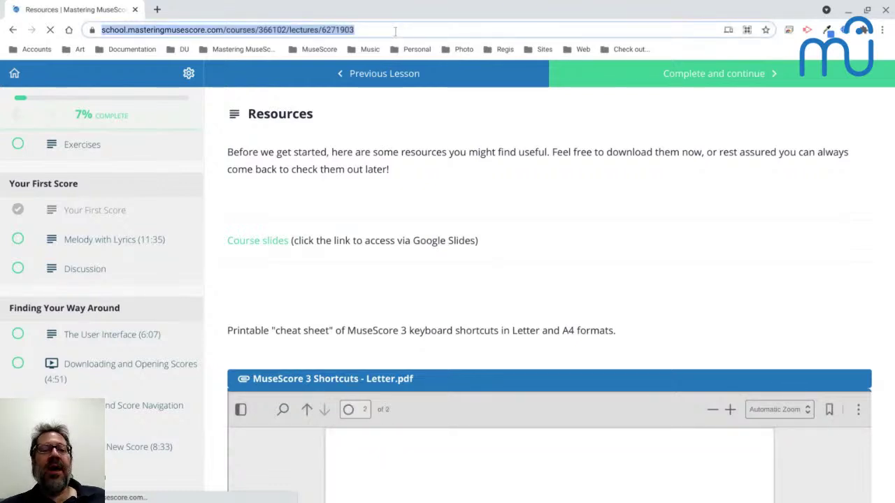
key(ctrl+shift+n)
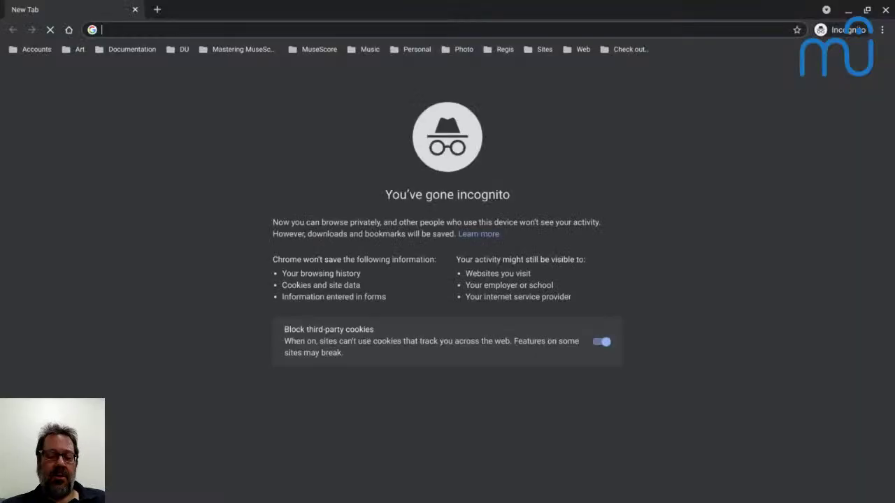
key(ctrl+v)
key(Return)
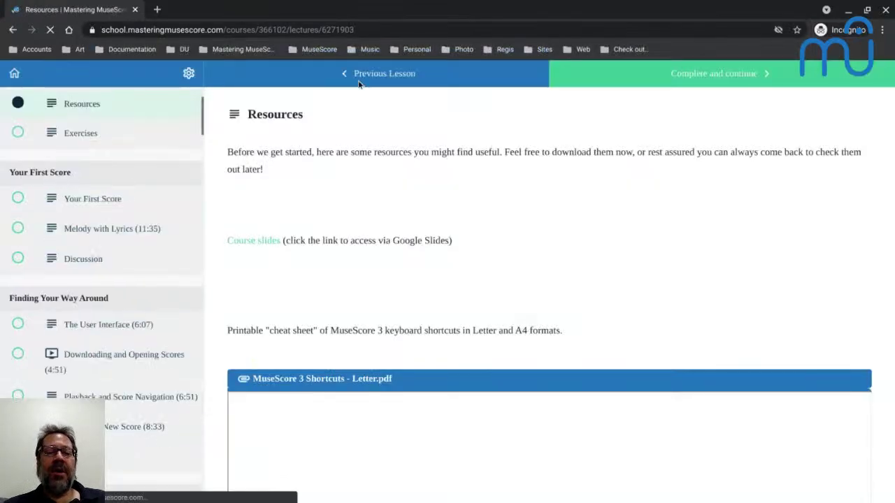
scroll(356, 276, down, 2)
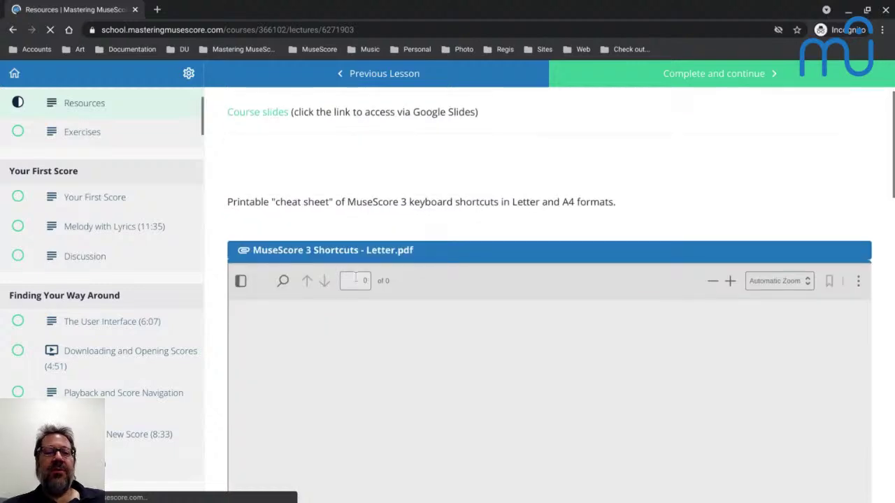
scroll(355, 275, up, 1)
- Switch to the YouTube Live chat and post "Shortcuts: " followed by the copied lesson address
key(alt+Tab)
key(alt+Tab)
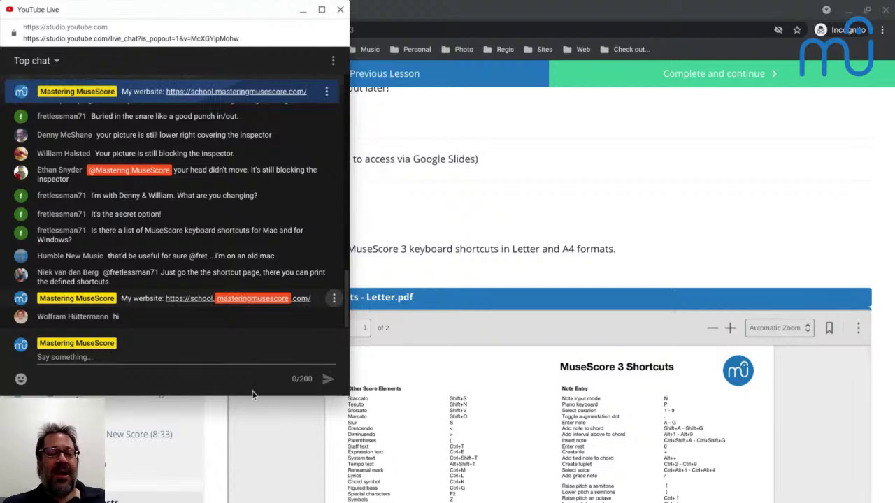
click(227, 360)
text(S)
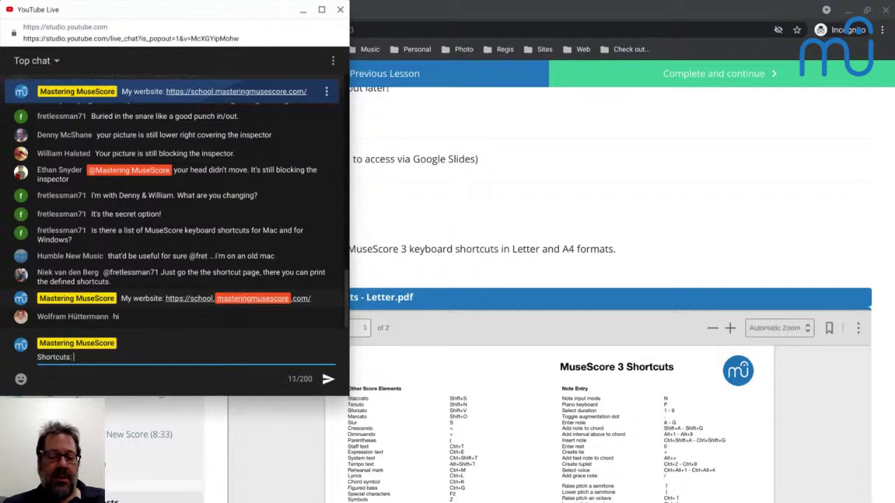
text(hortcuts:)
key(ctrl+v)
key(Return)
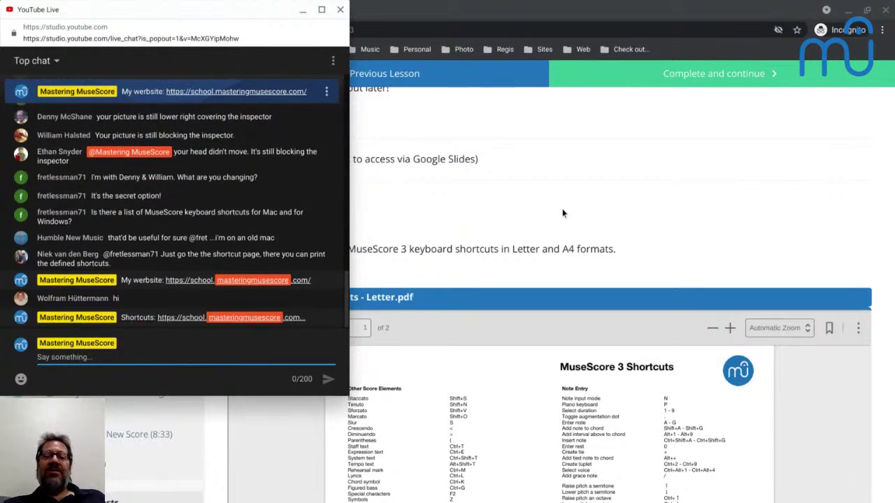
- Return to the incognito lesson page and look through both pages of the MuseScore 3 Shortcuts - Letter.pdf cheat sheet
click(563, 212)
scroll(562, 208, down, 3)
scroll(563, 212, down, 3)
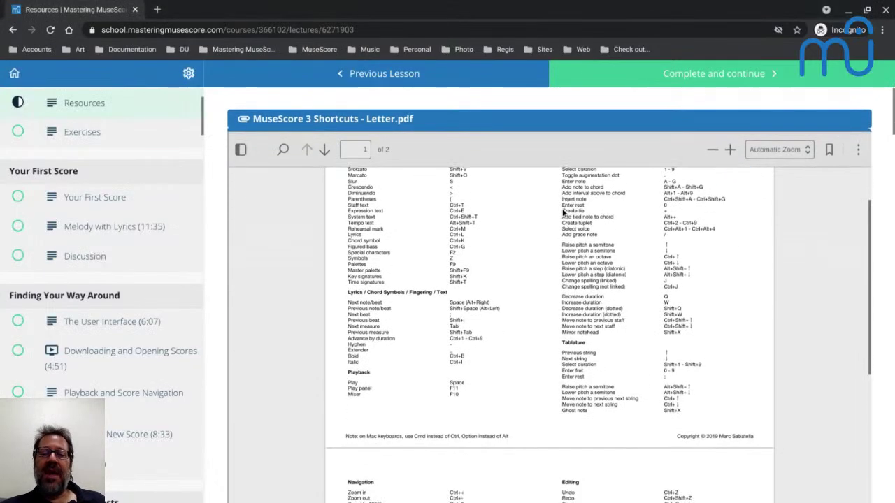
scroll(564, 269, down, 5)
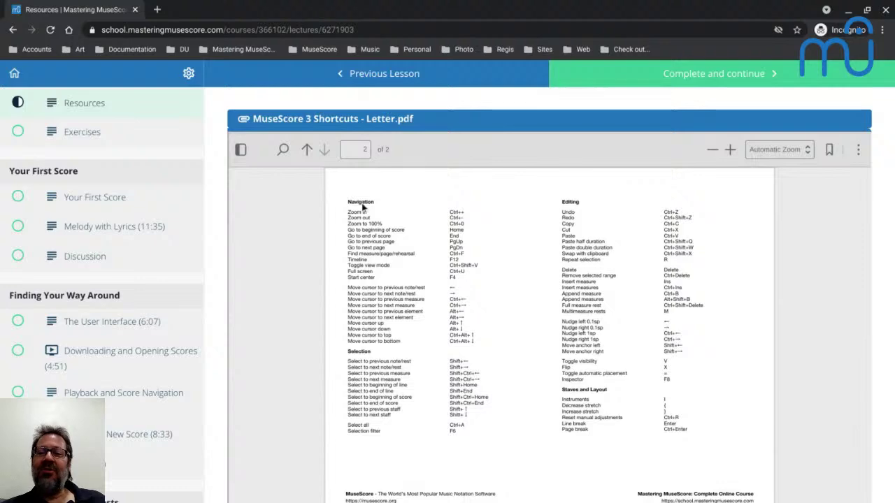
- Switch to the MuseScore window with the untitled trumpet score
key(alt+Tab)
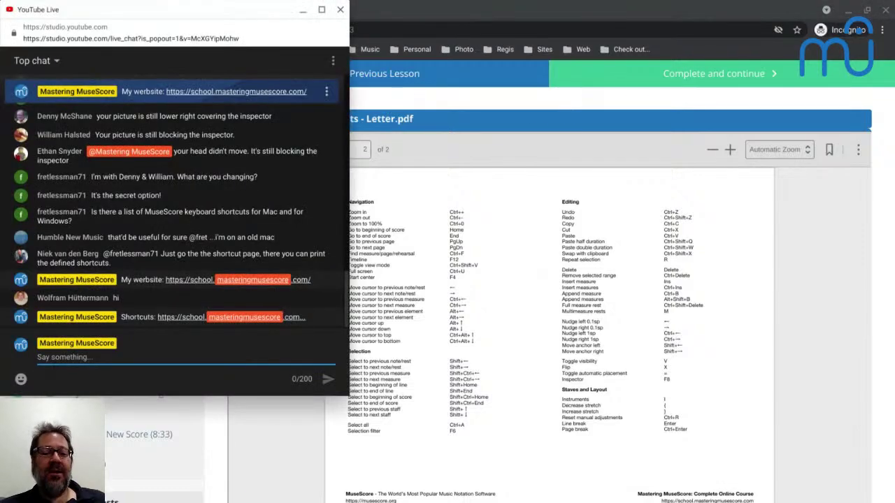
key(alt+Tab)
key(alt+Tab)
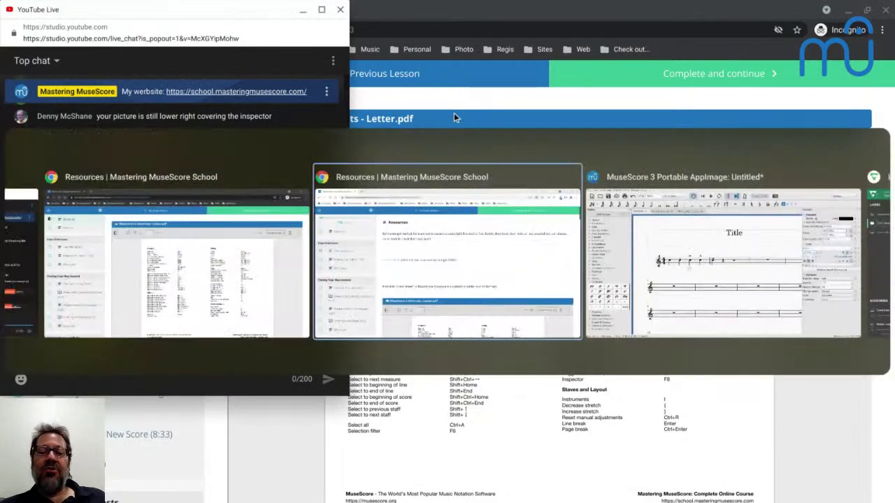
key(alt+Tab)
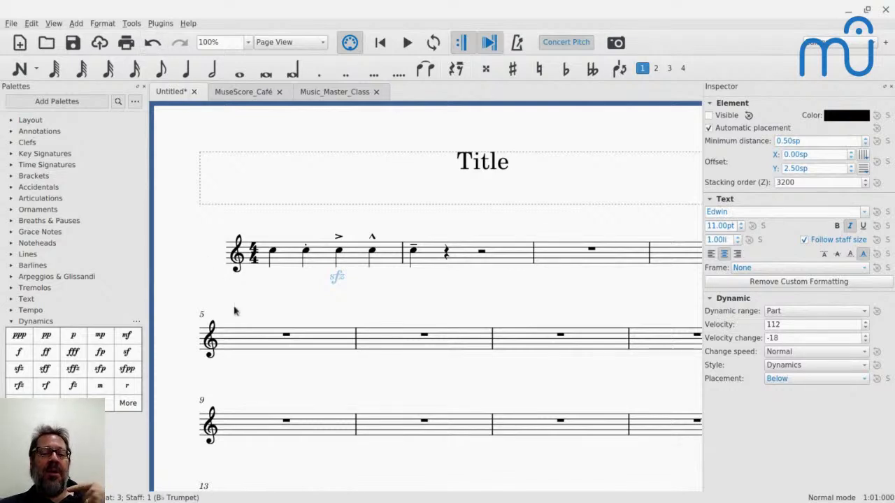
- Enter five quarter-note Cs starting at measure 5, leave note input, and select measure 5
click(256, 342)
key(n)
key(c)
key(c)
key(c)
key(c)
key(c)
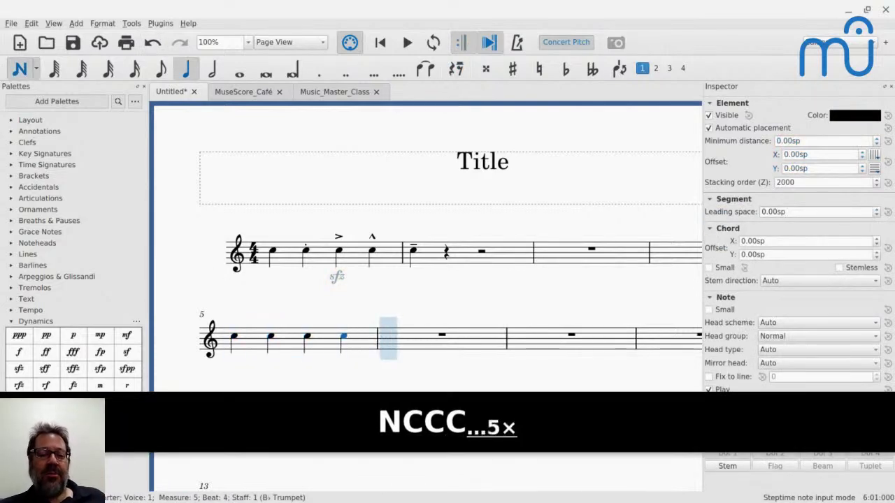
key(Escape)
click(283, 353)
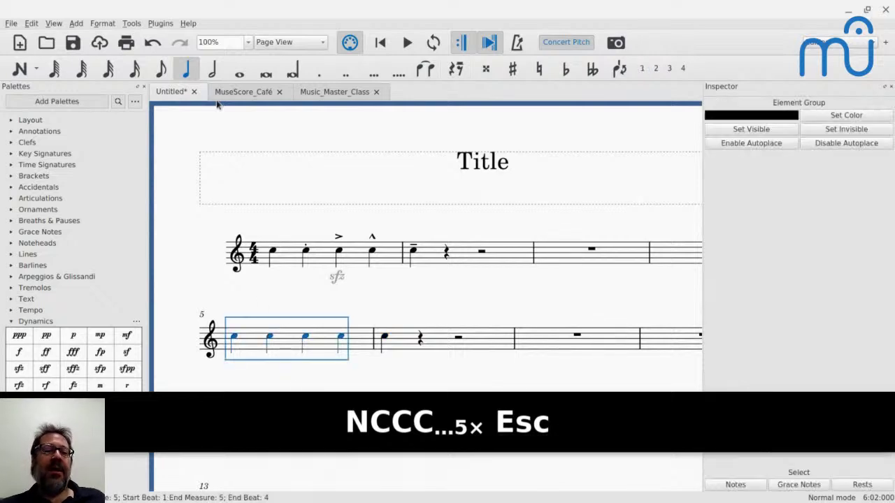
click(160, 23)
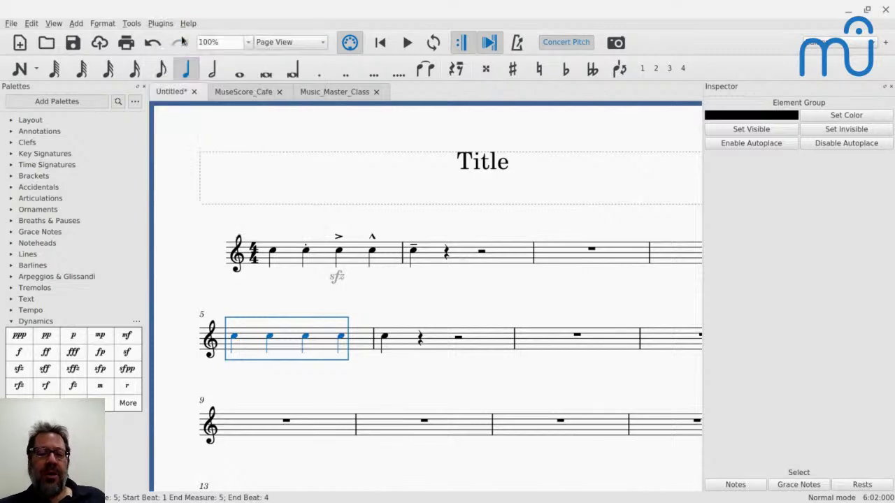
key(alt+Tab)
text(Pl)
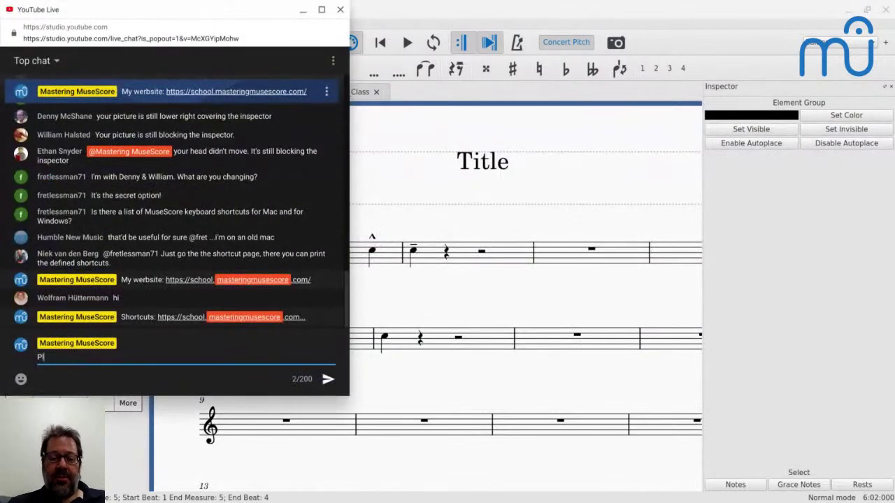
text(ugins)
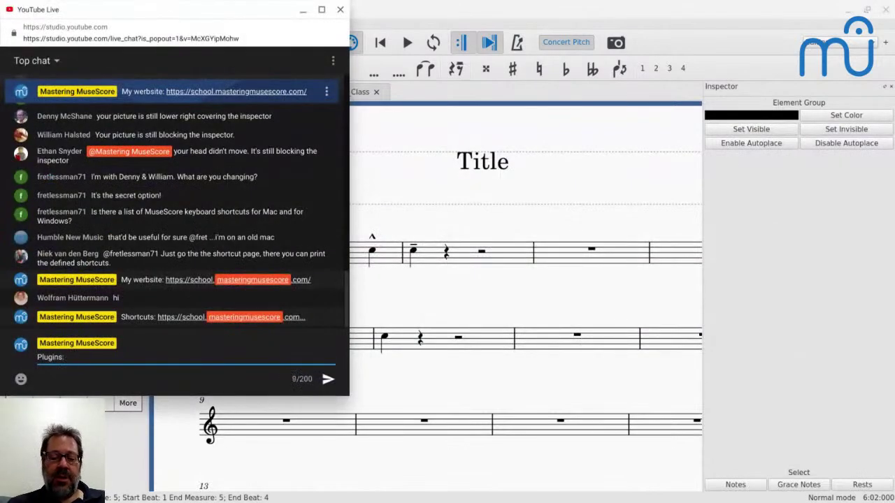
text(: https://)
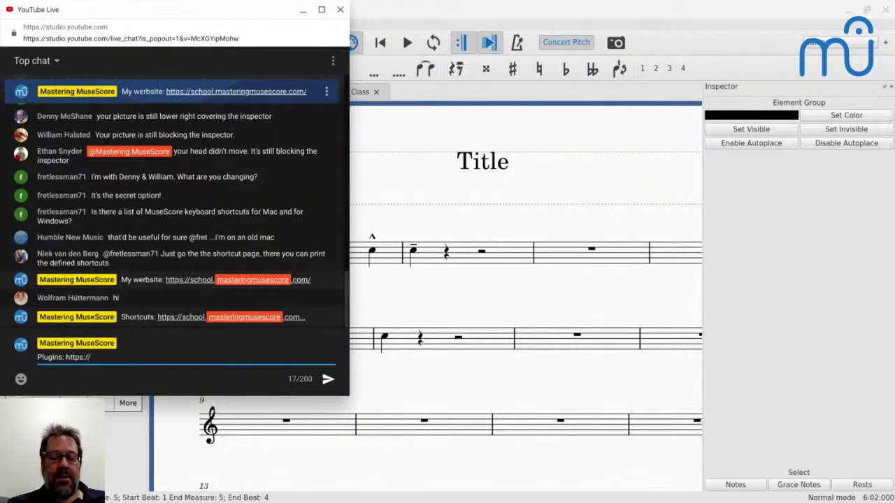
text(musescore.org/)
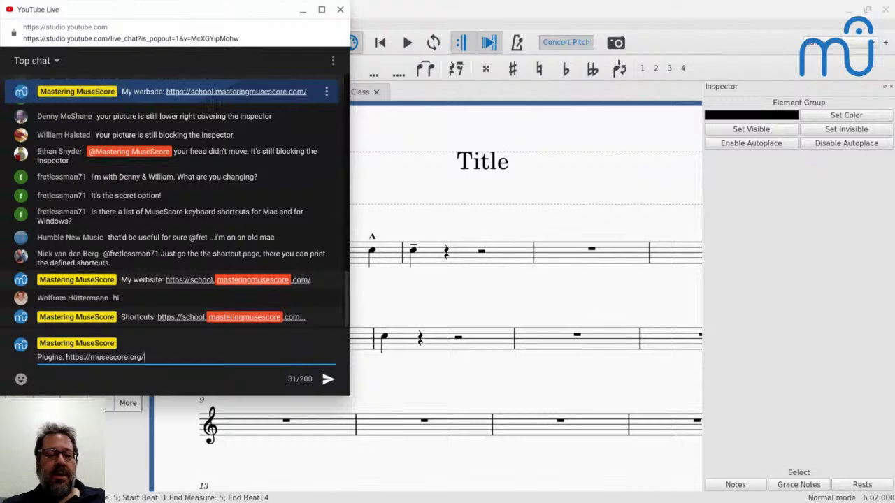
text( - down)
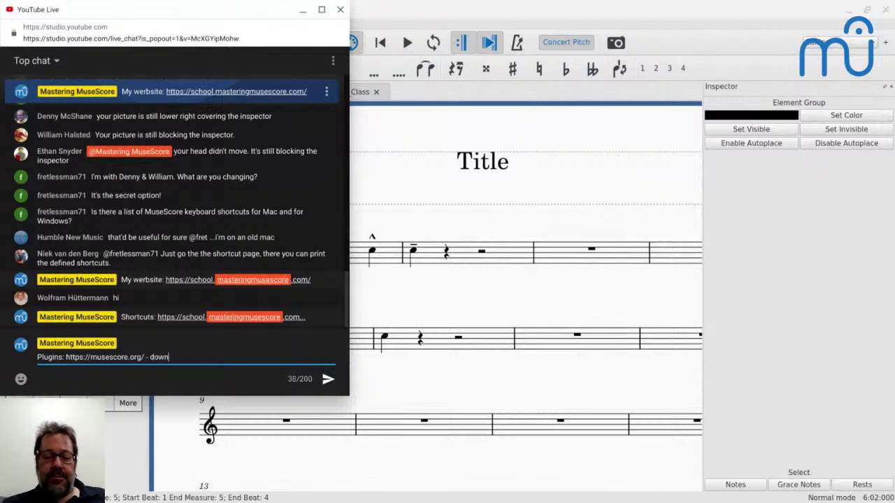
text(load)
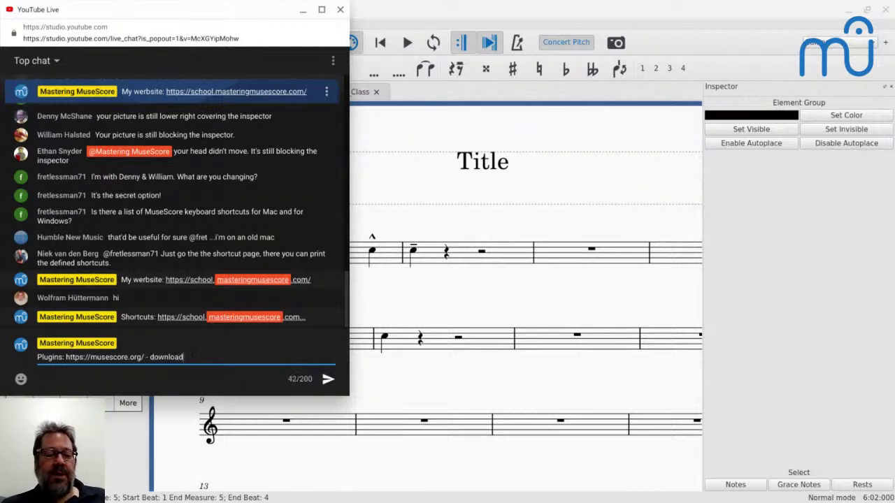
text(, pl)
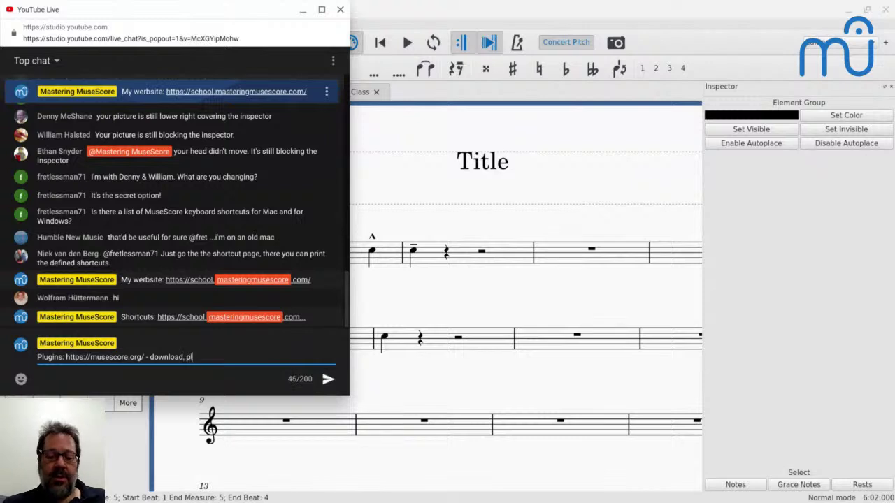
text(ugins)
key(Return)
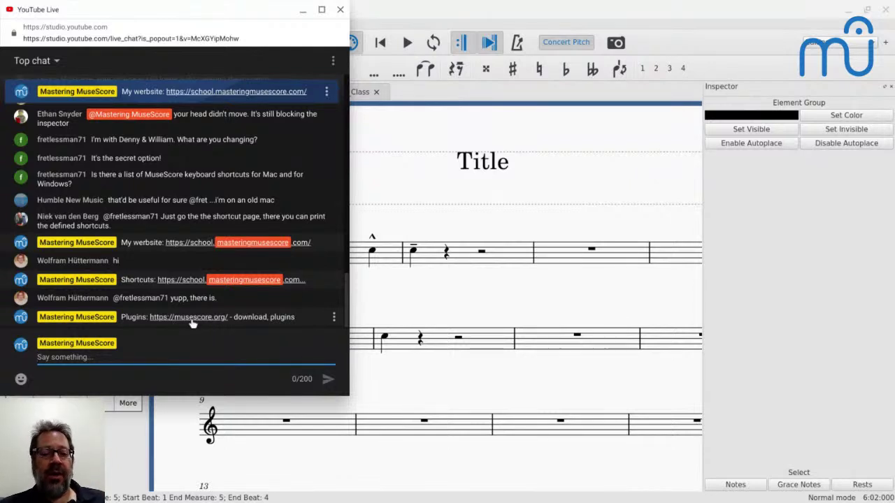
- Return to MuseScore, open the Articulation plugin for the selected notes in measure 5, and close it without applying anything
key(alt+Tab)
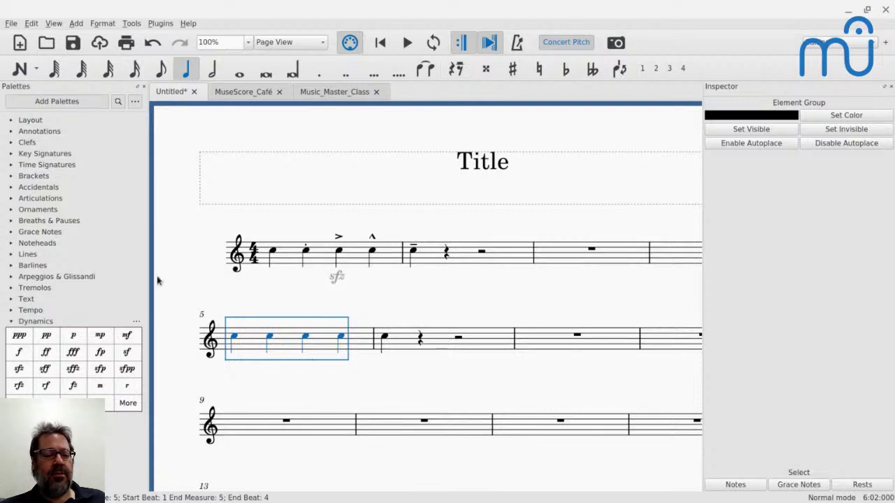
scroll(266, 286, down, 1)
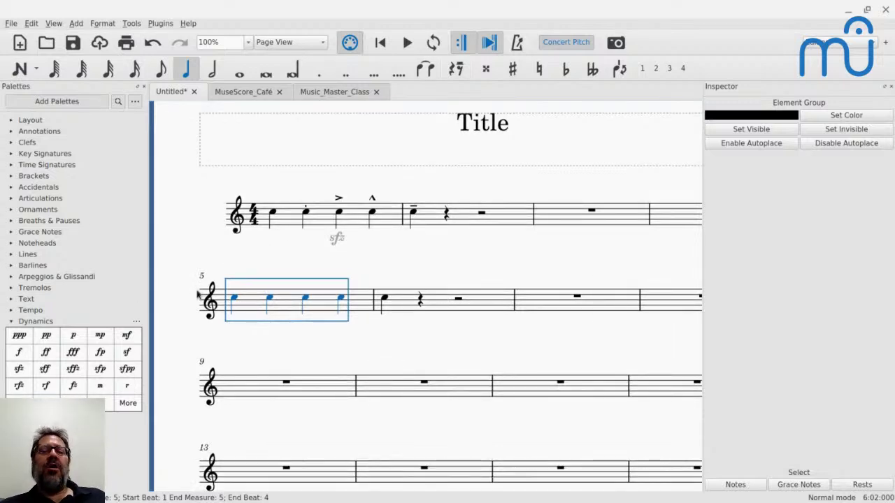
click(158, 24)
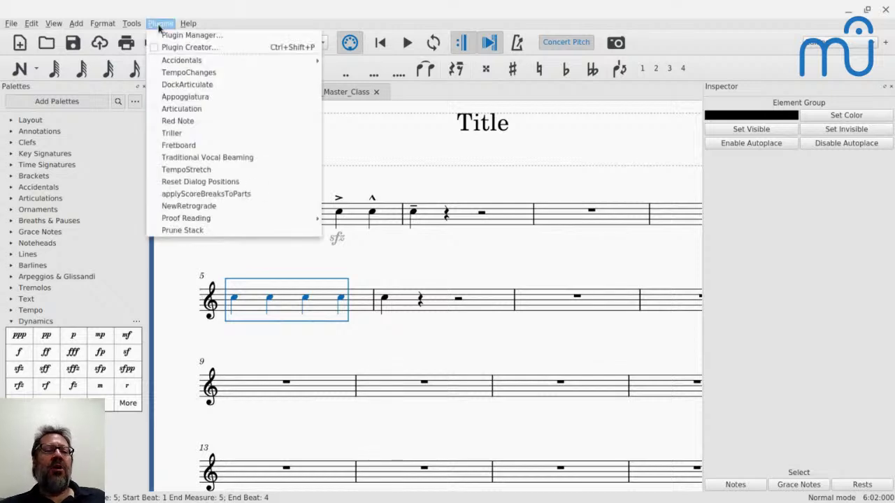
click(183, 109)
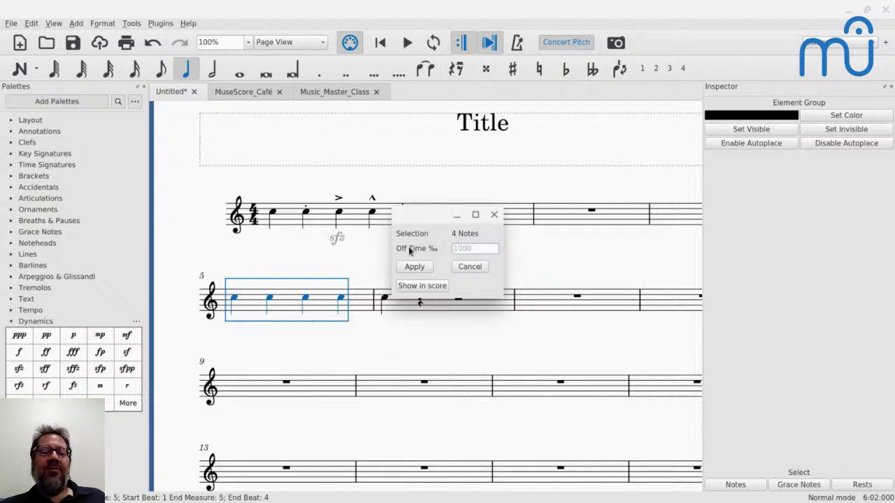
key(Escape)
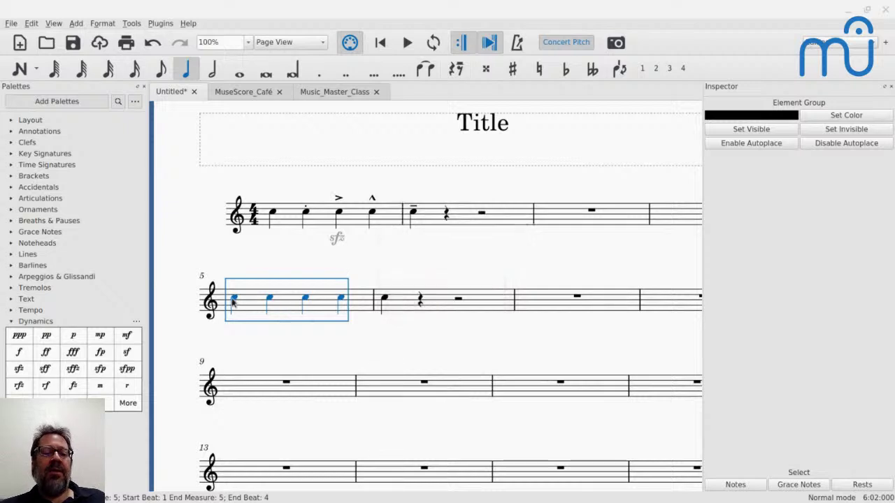
- Try to set the off time of the four notes in measure 5 to 700‰ with the Articulation plugin, and play the measure
click(233, 302)
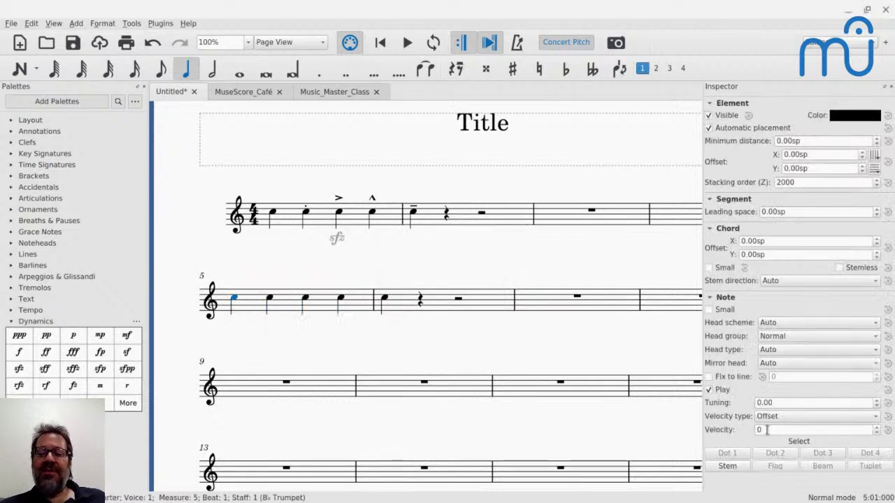
shift+click(317, 302)
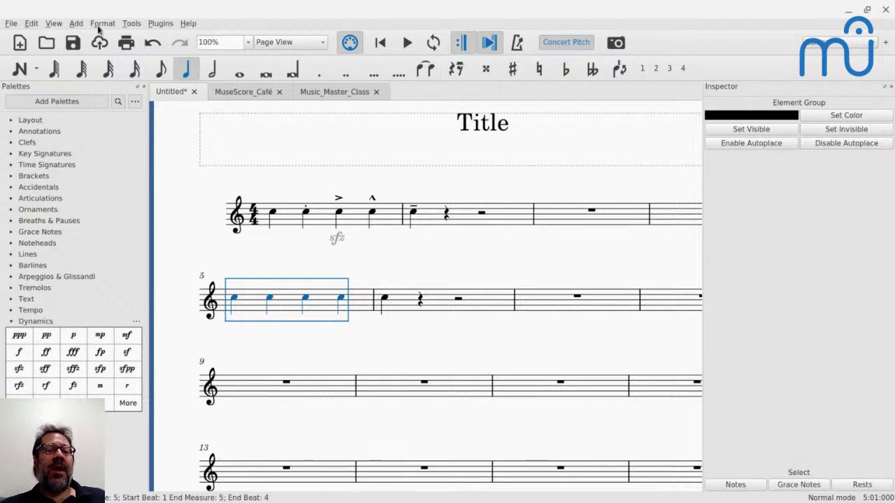
click(160, 23)
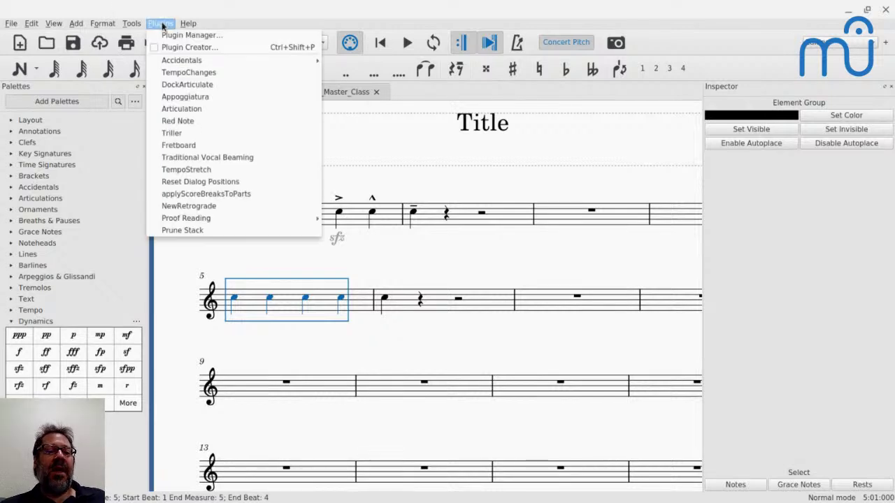
click(187, 110)
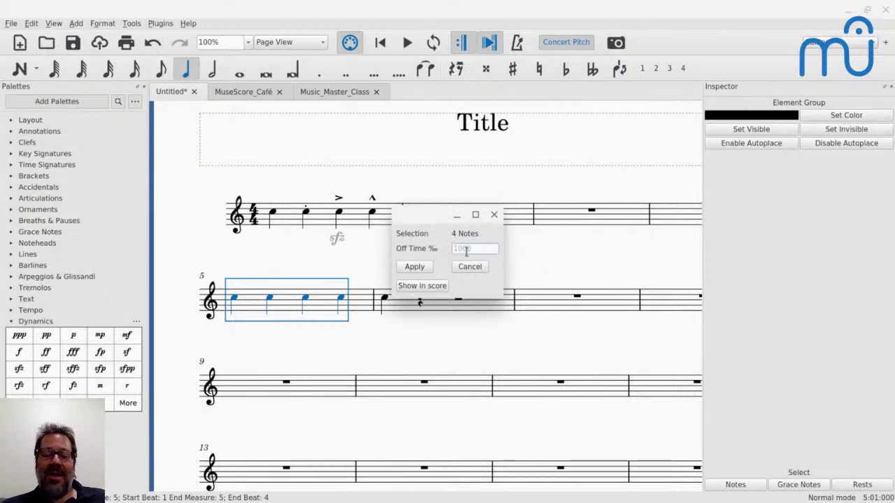
text(700)
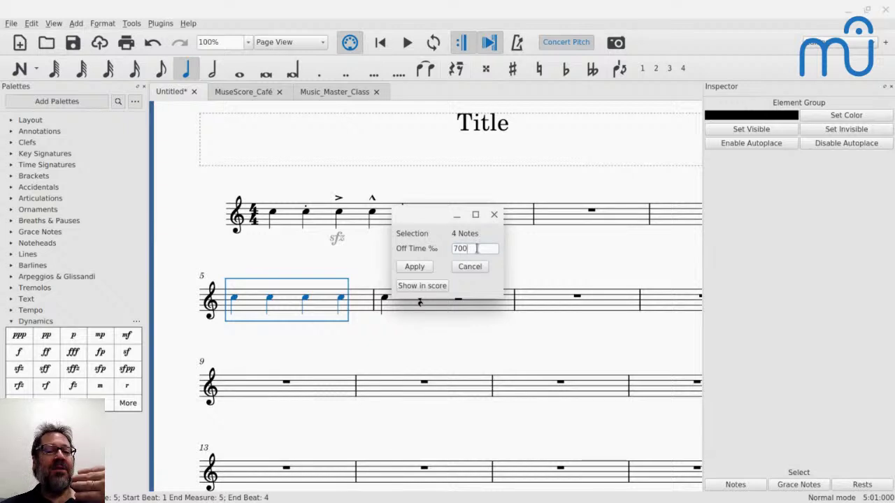
click(235, 298)
key(space)
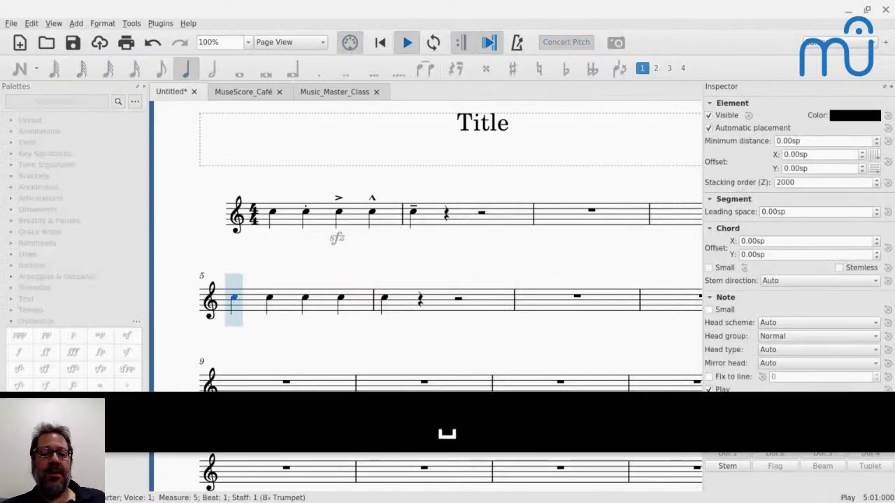
key(space)
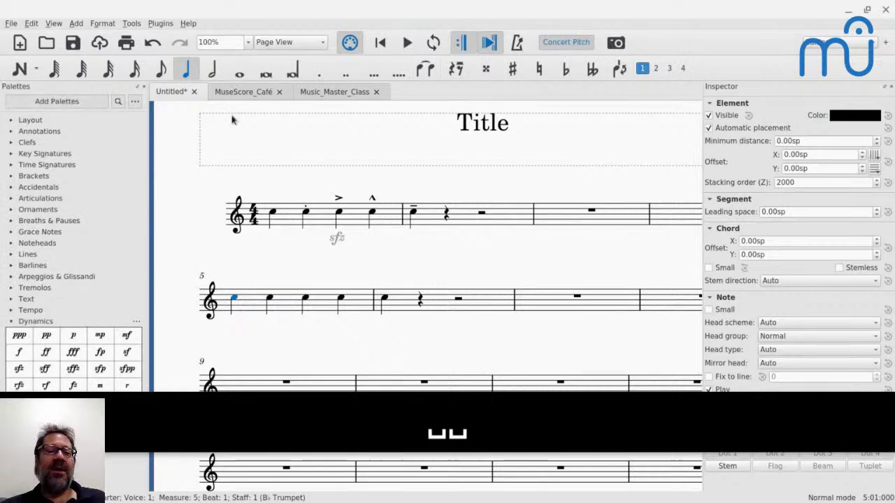
- Check the on and off times of measure 5's first note in the Articulation plugin, and close it
click(165, 23)
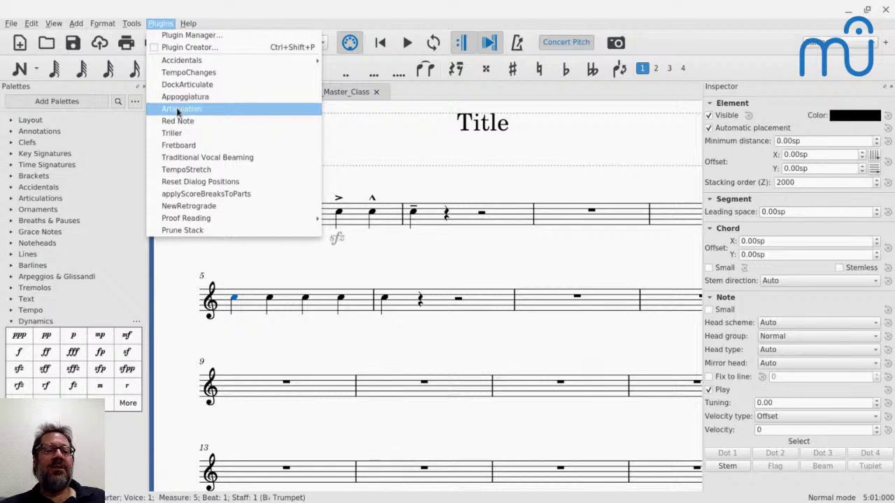
click(181, 108)
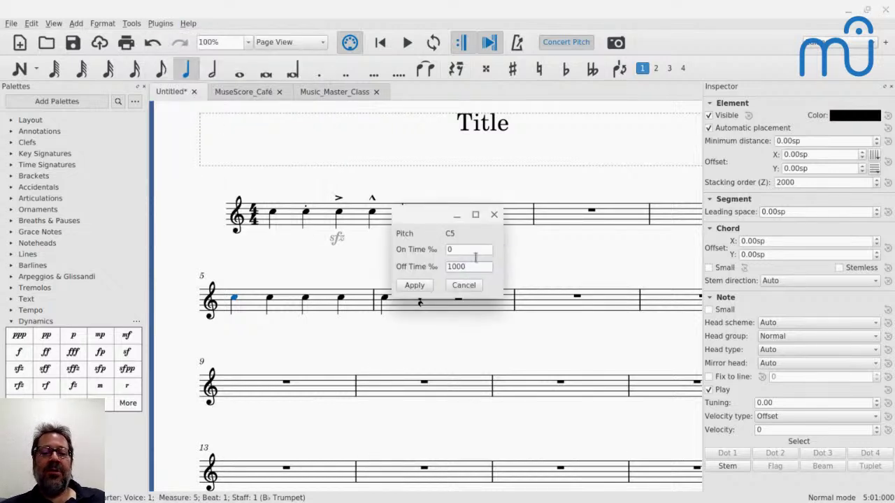
click(457, 288)
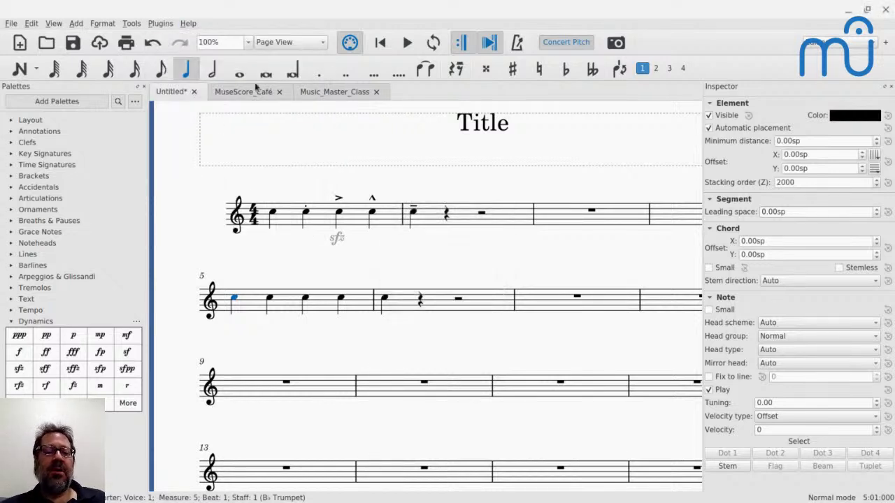
- Apply an off time of 700‰ to the four notes in measure 5 with the Articulation plugin, and play the measure
click(258, 299)
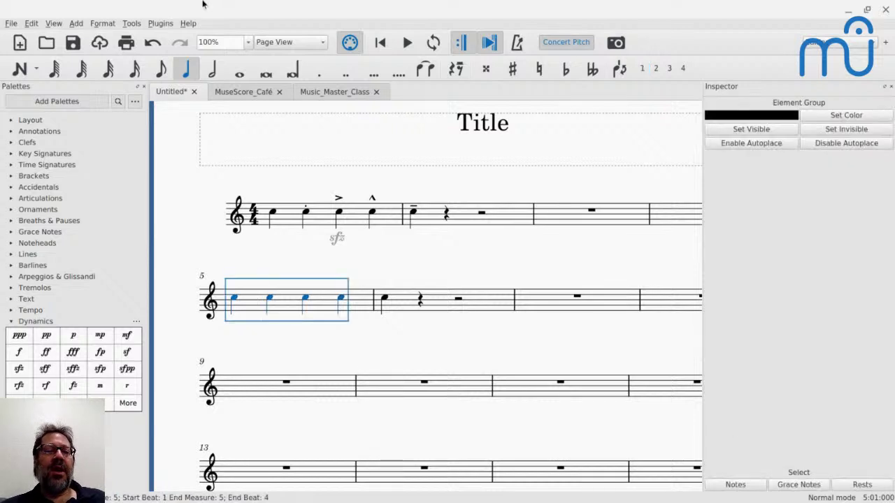
click(167, 23)
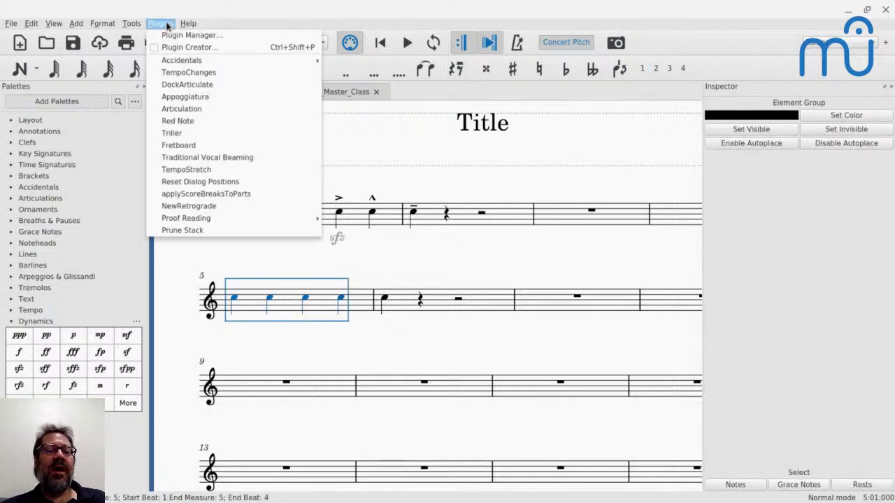
click(183, 110)
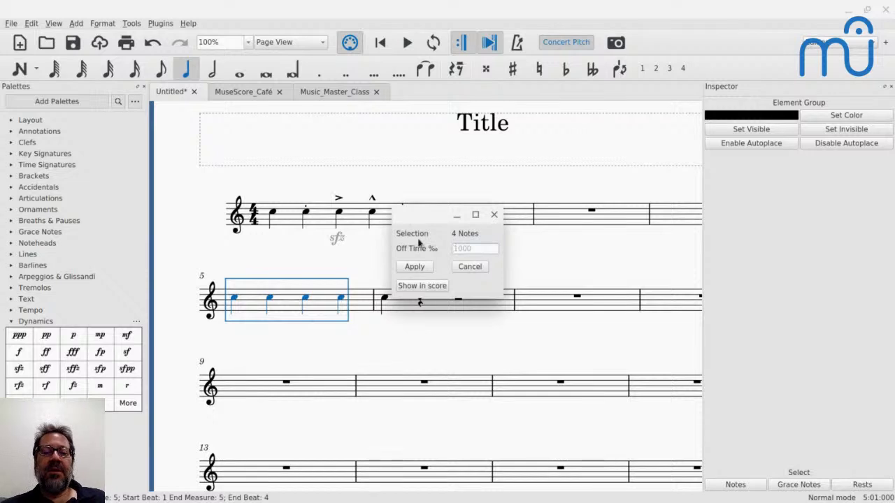
click(472, 252)
text(700)
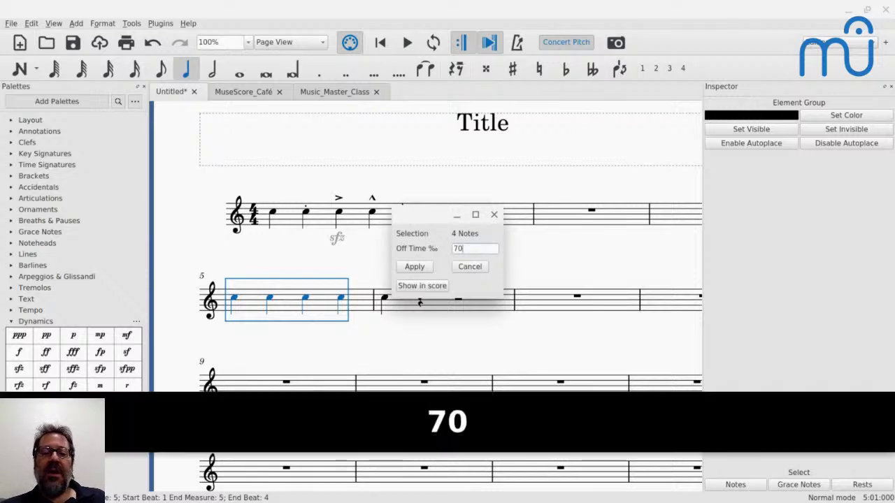
click(425, 267)
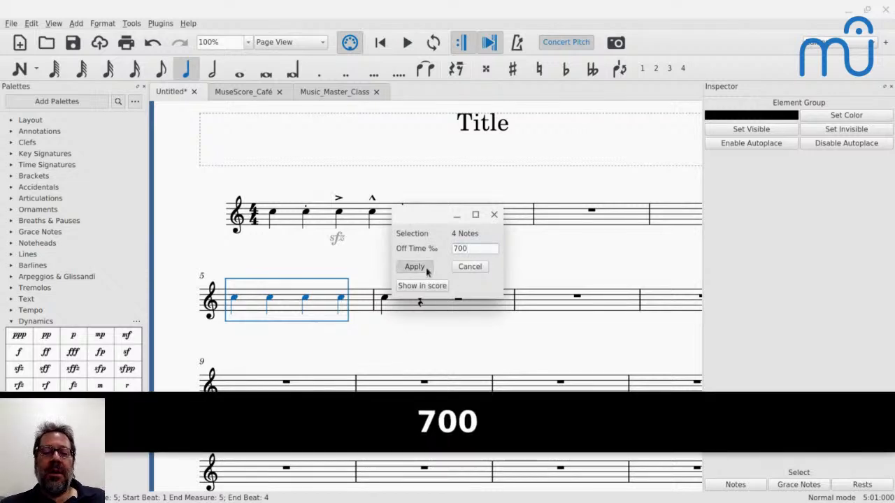
key(space)
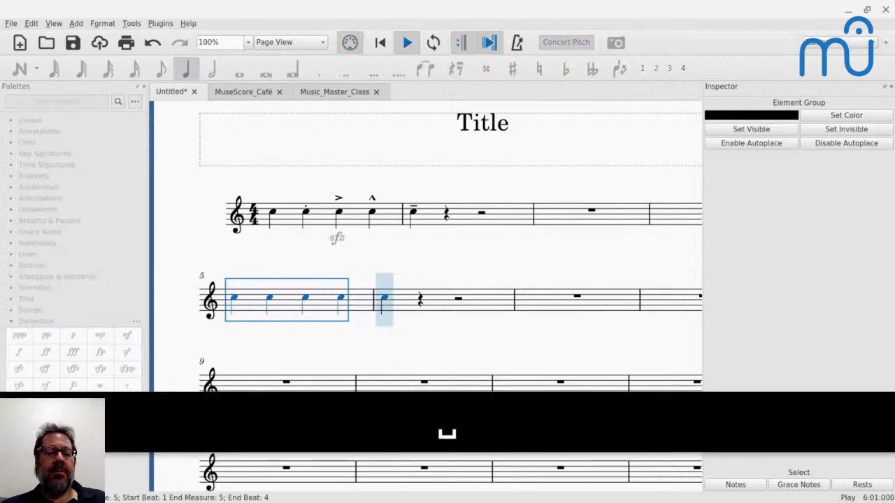
key(space)
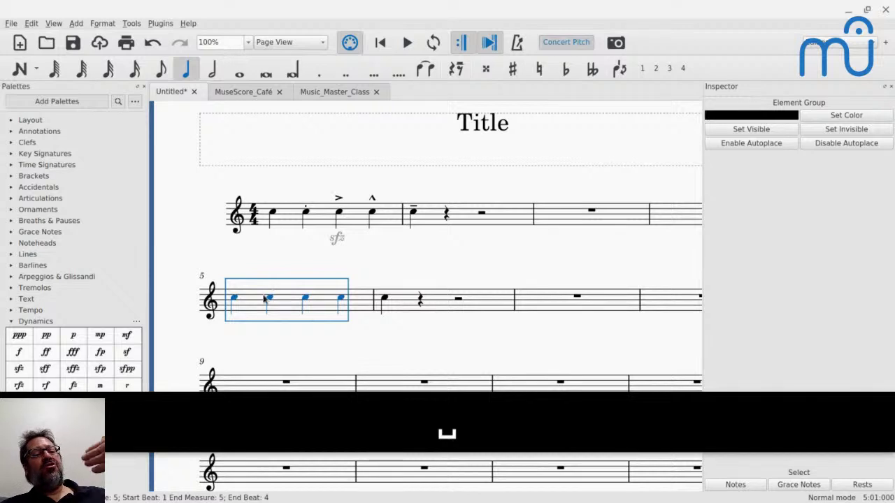
- Examine measure 5's first note and the available note parameters in the Piano Roll Editor, and close the editor
right_click(256, 300)
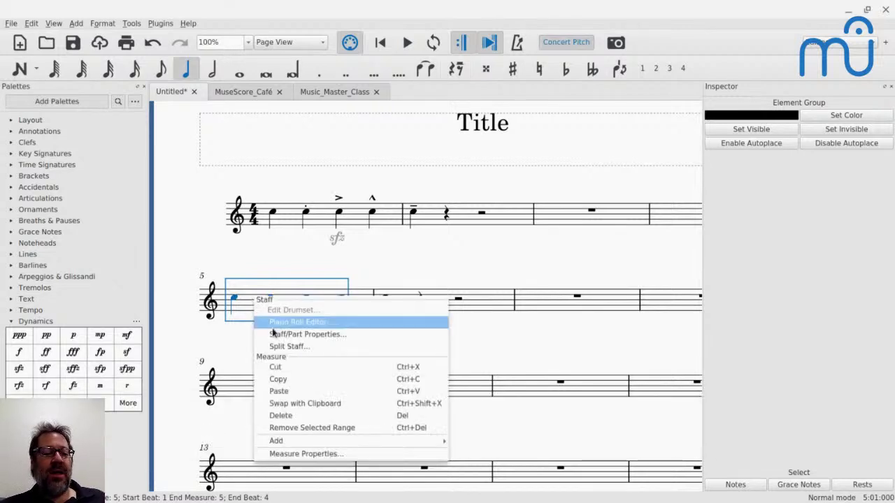
click(274, 323)
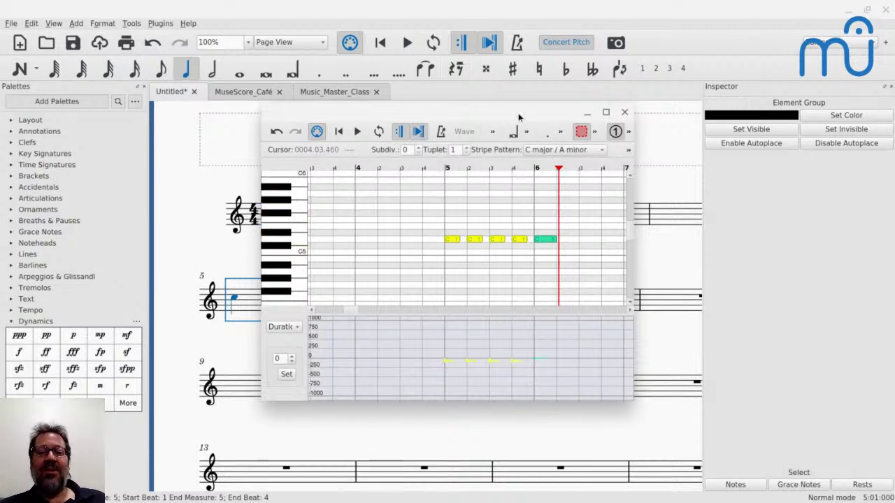
click(453, 240)
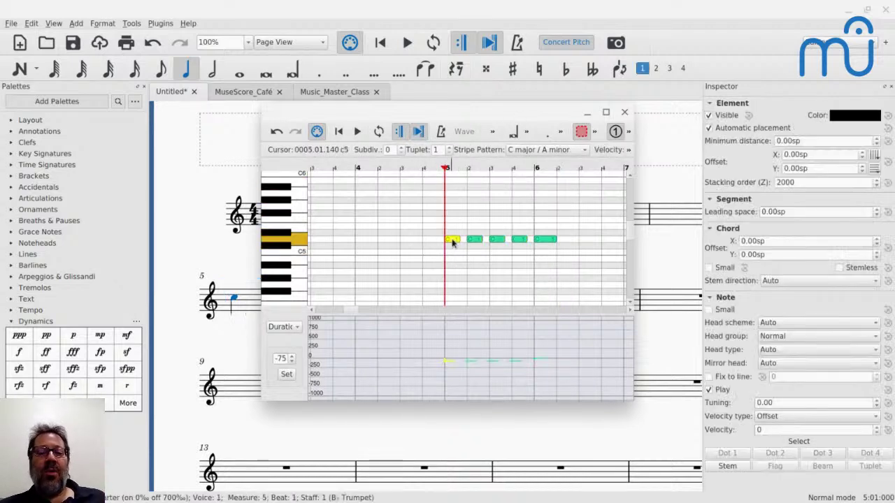
click(292, 332)
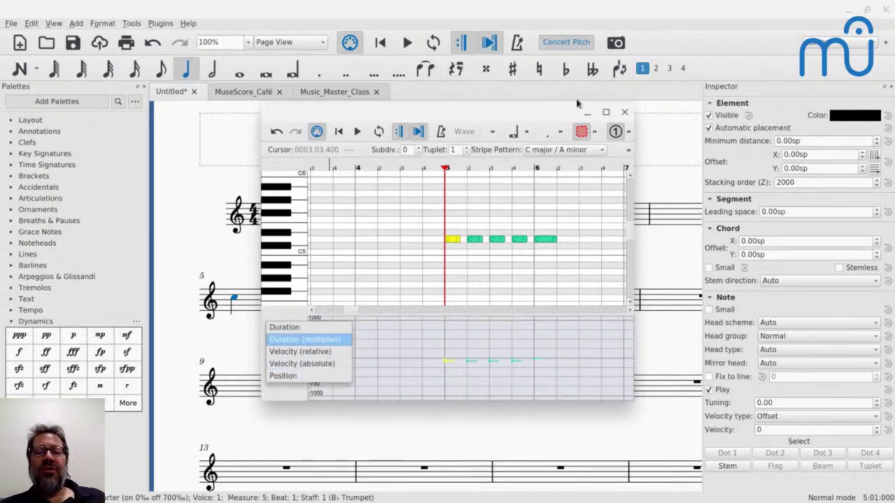
click(624, 112)
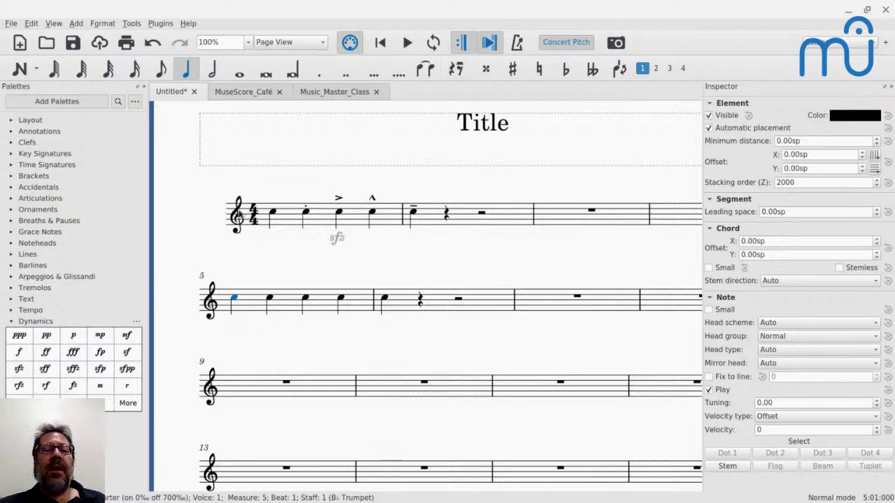
- Open the DockArticulate plugin as a floating panel, load measure 5's second note in it, and enlarge the panel to show all its controls
click(248, 303)
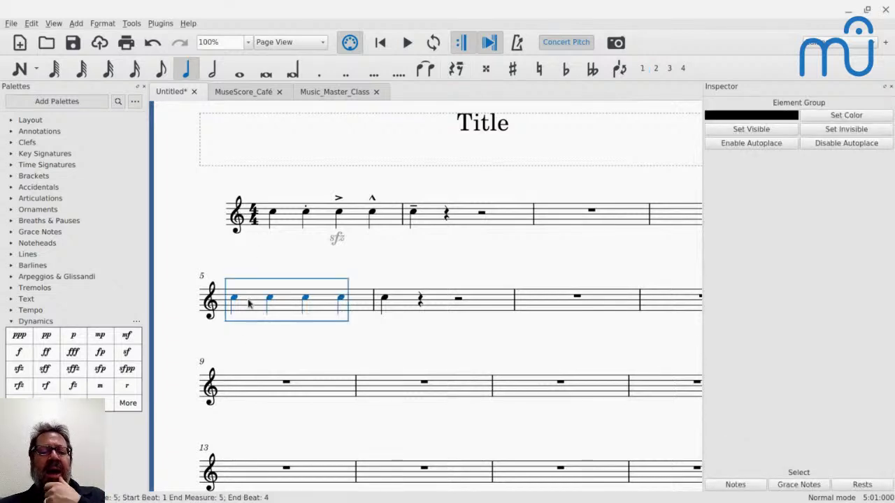
click(161, 24)
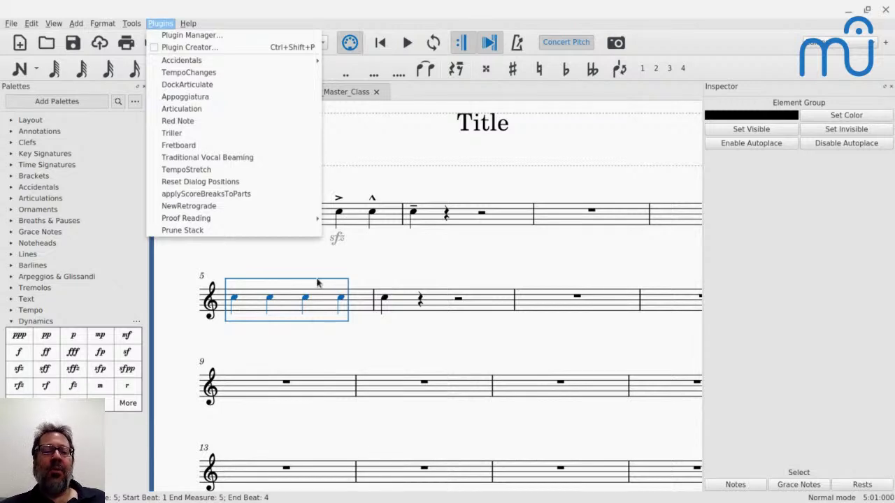
click(188, 84)
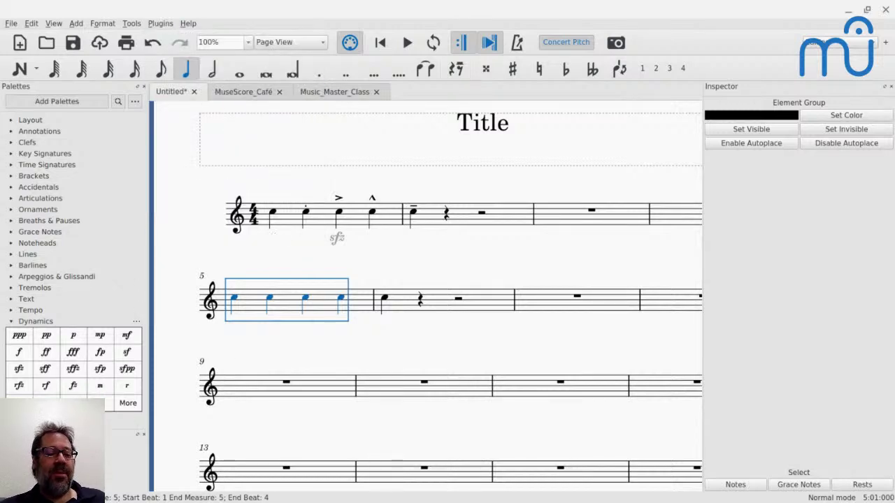
drag(543, 324, 527, 217)
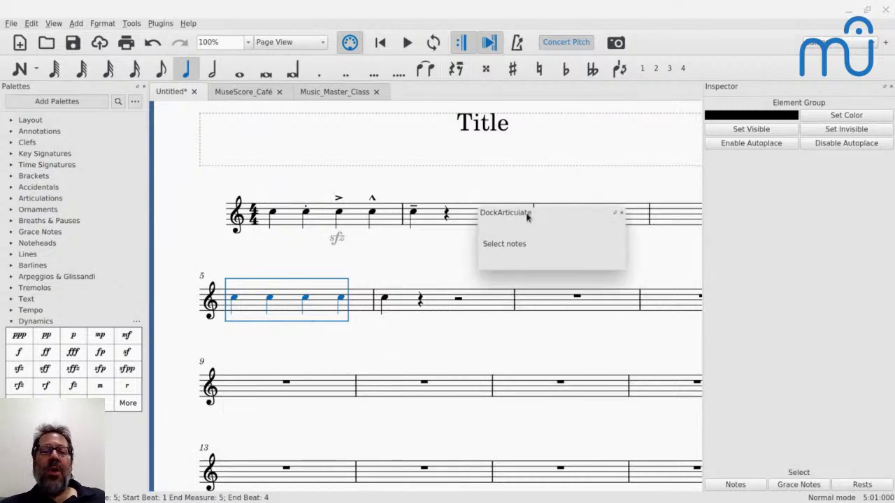
click(271, 297)
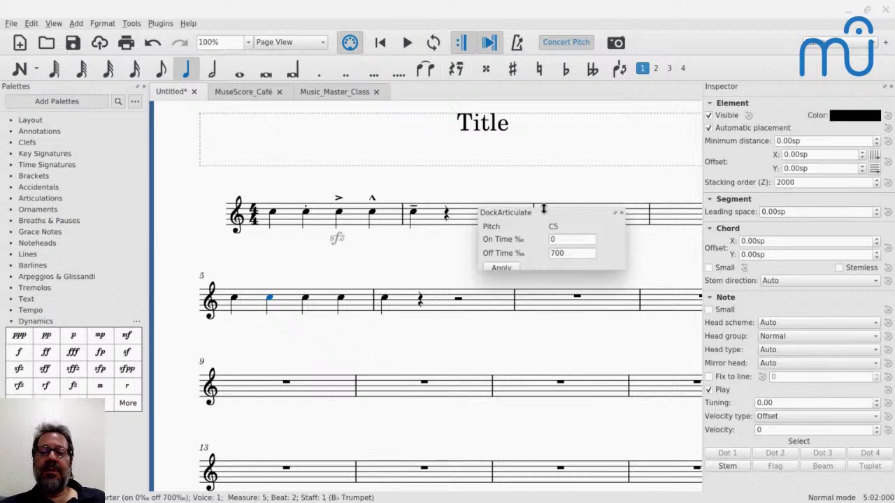
drag(543, 209, 540, 184)
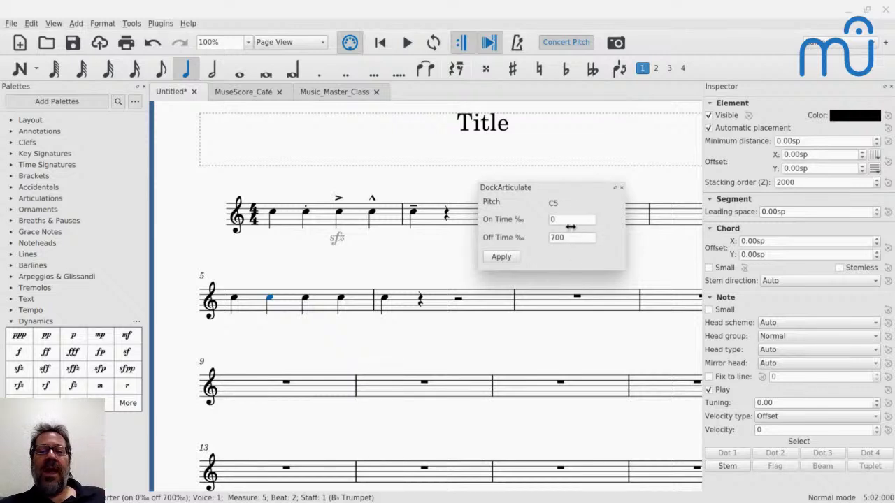
- Try to set the on time of measure 5's third note to 100‰ in DockArticulate, and select the first note
click(306, 300)
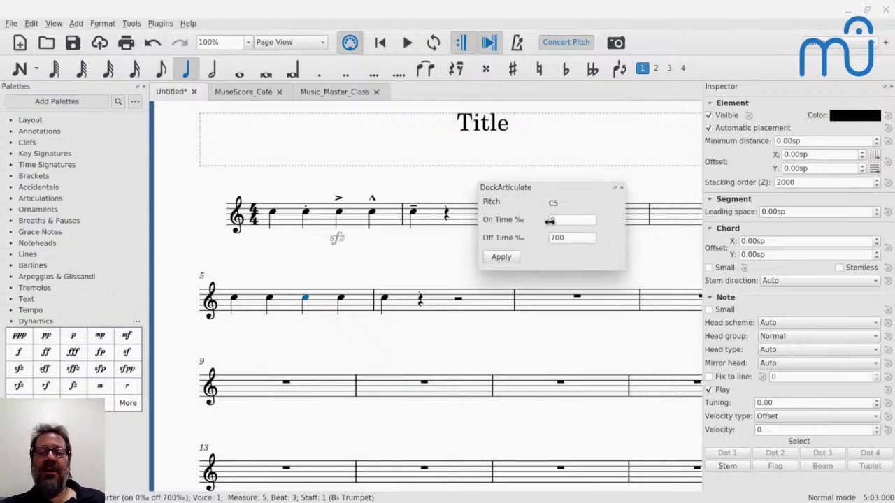
key(BackSpace)
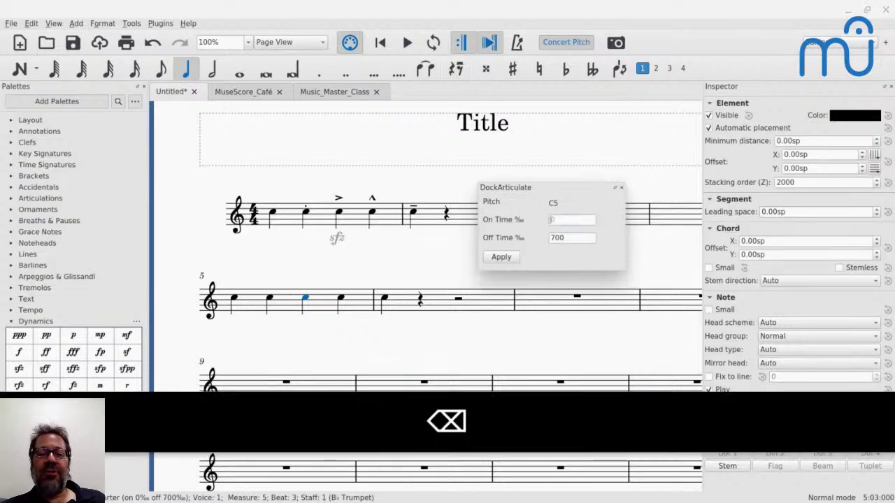
text(100)
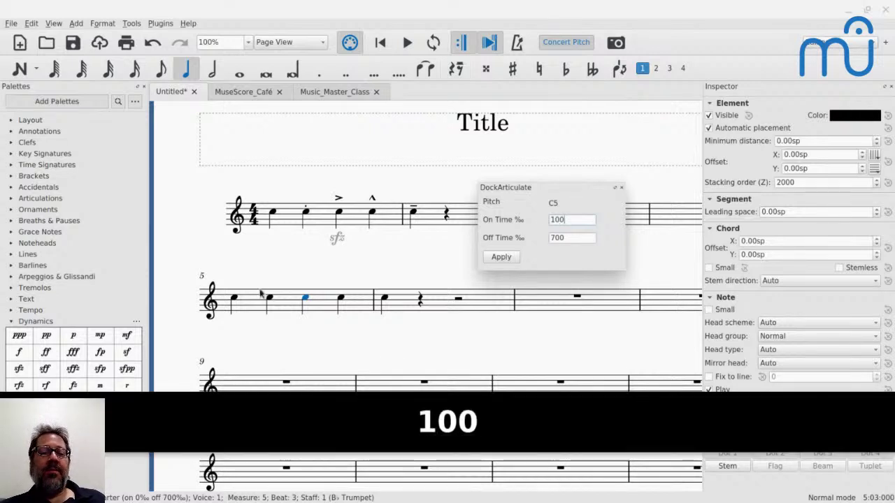
click(235, 299)
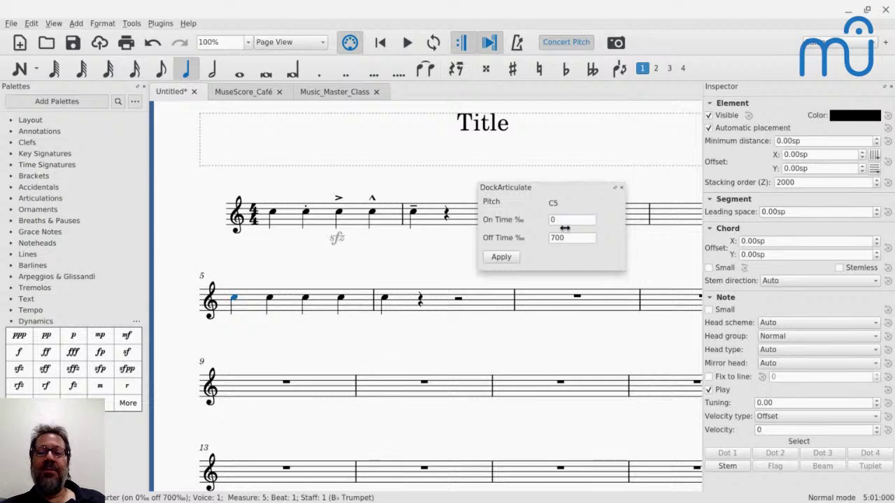
- Set the on time of measure 5's third note to 100‰ in DockArticulate, and play the measure from its first note
click(308, 300)
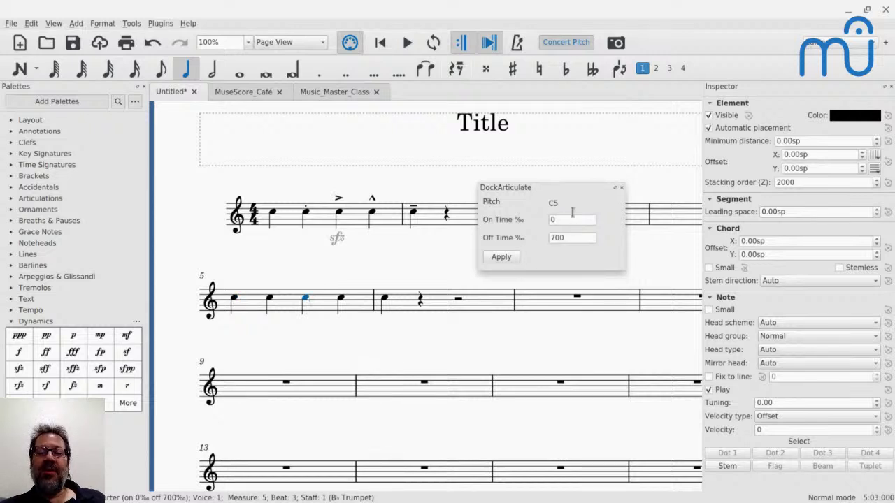
key(Left)
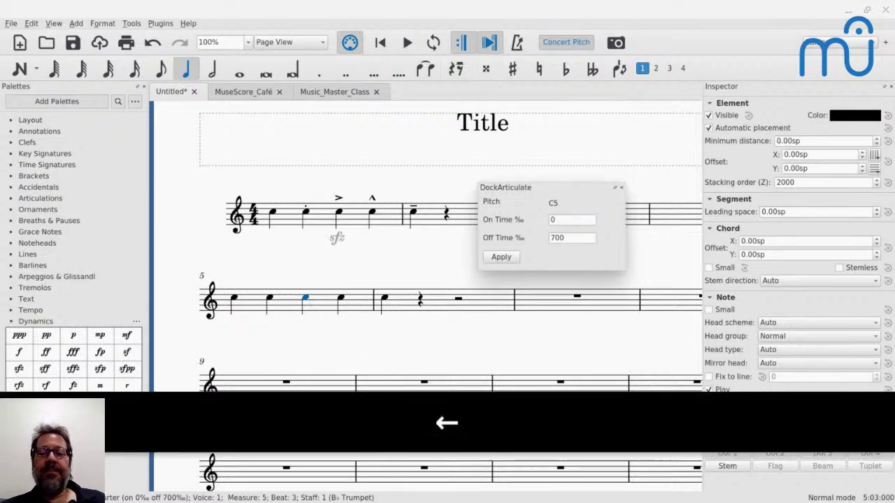
click(559, 221)
text(100)
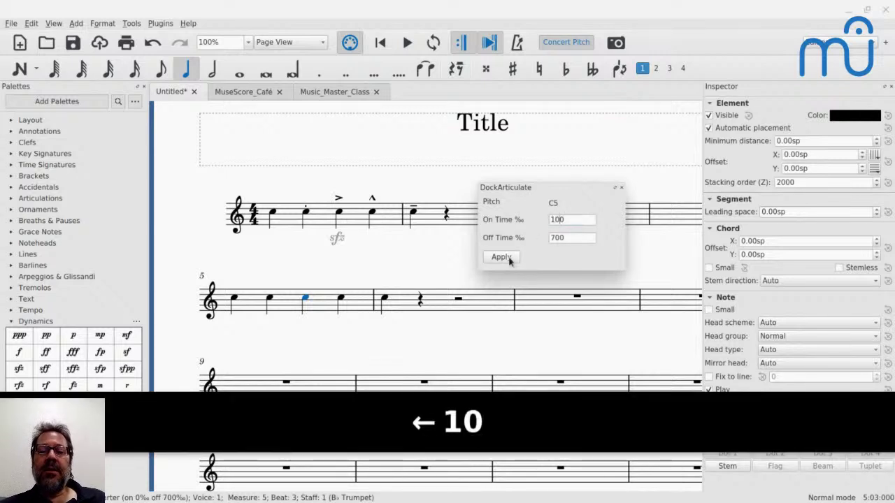
click(510, 258)
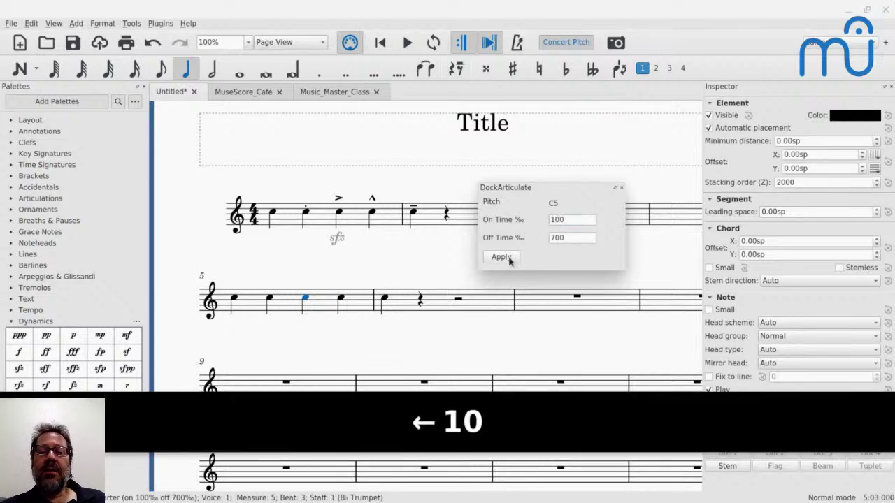
click(234, 300)
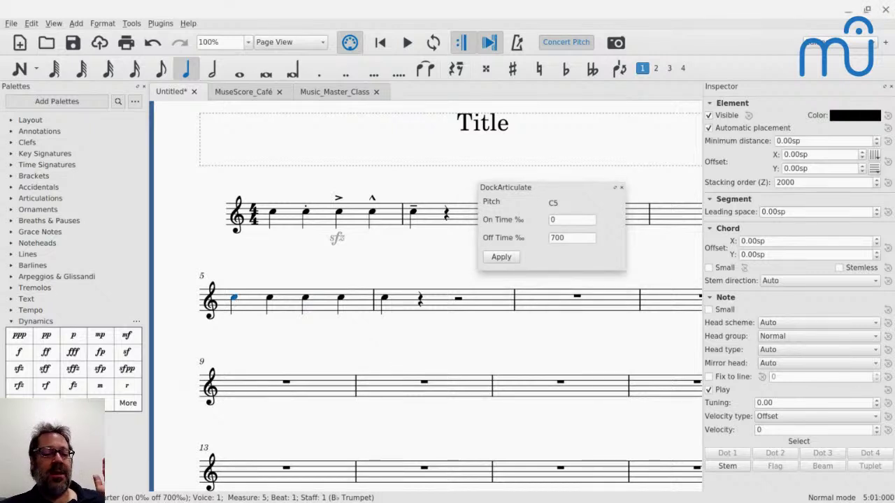
key(space)
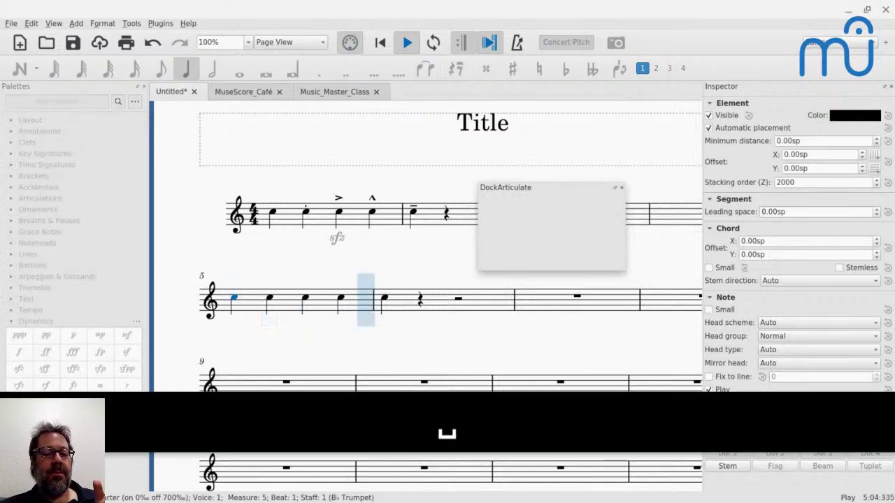
key(space)
- Set the on time of measure 5's third note to 400‰ in DockArticulate, and play from the measure's first note
click(305, 299)
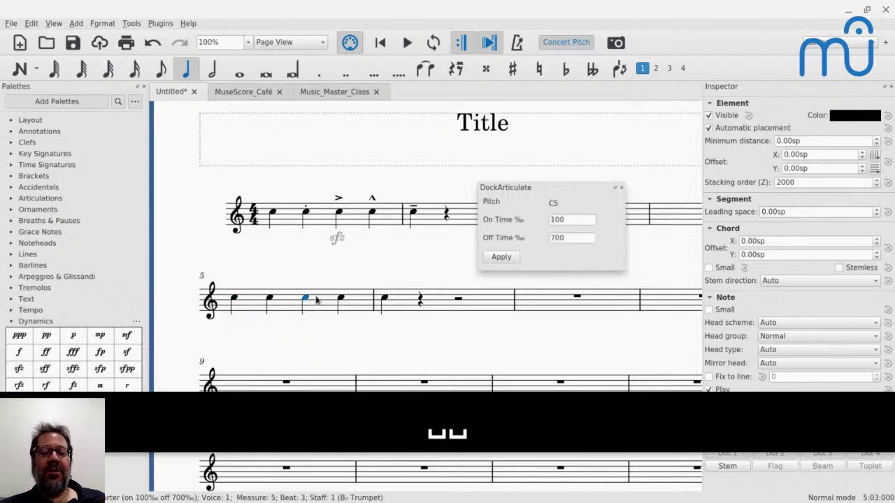
key(Left)
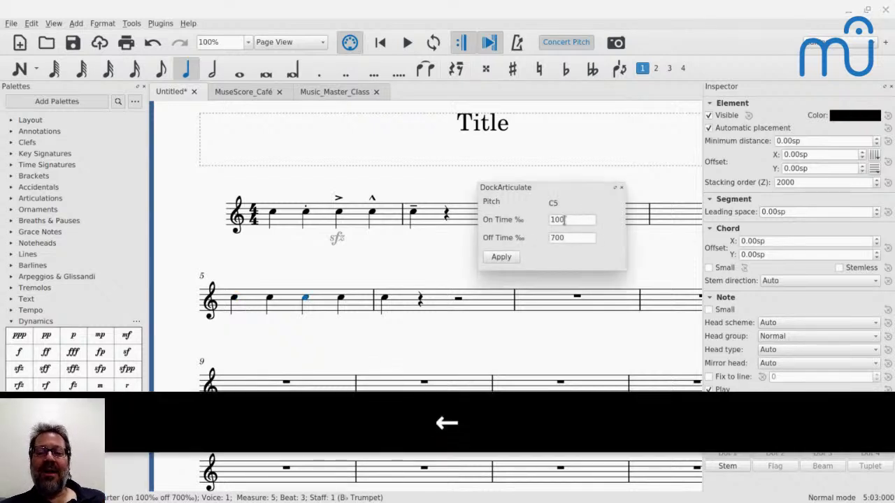
key(Left)
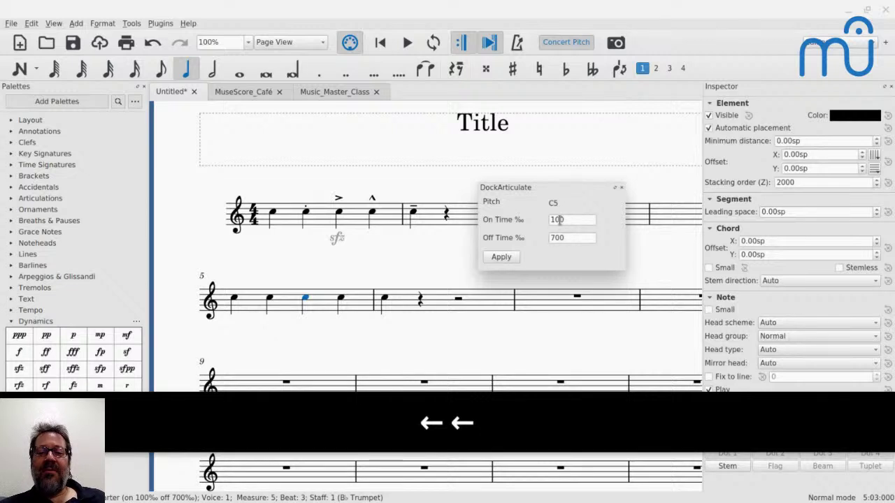
key(Left)
key(BackSpace)
text(4)
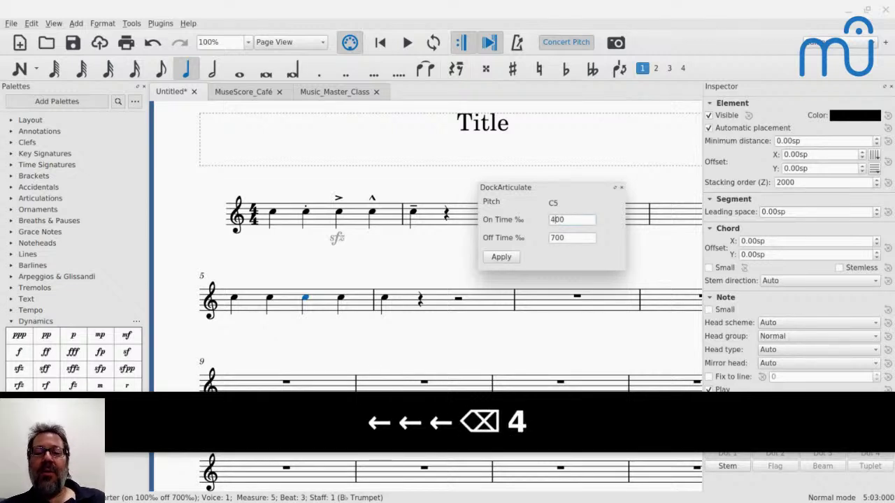
click(498, 258)
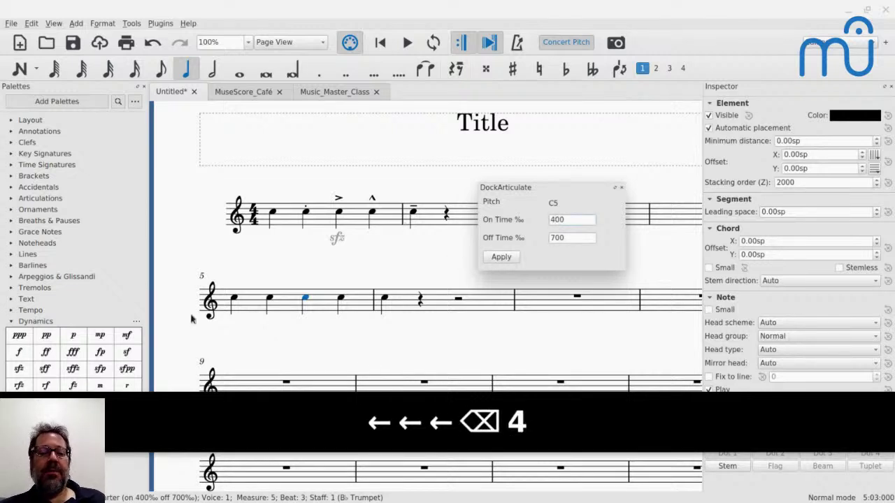
click(234, 299)
key(space)
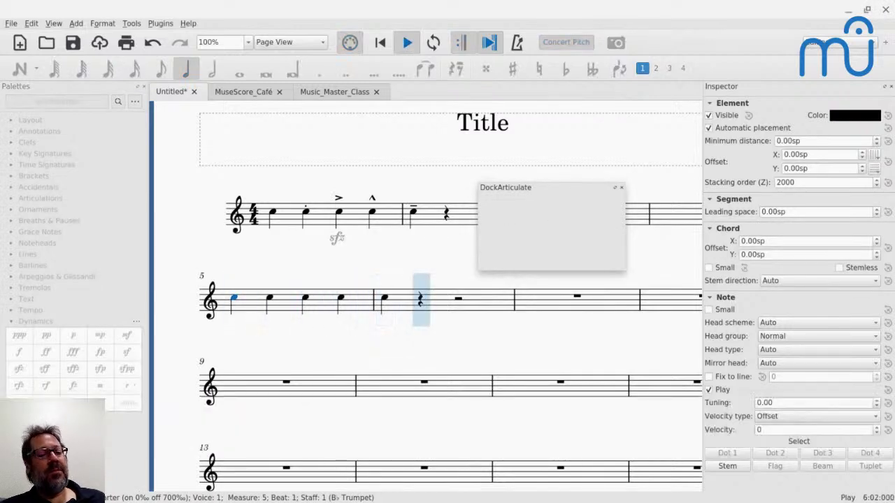
key(space)
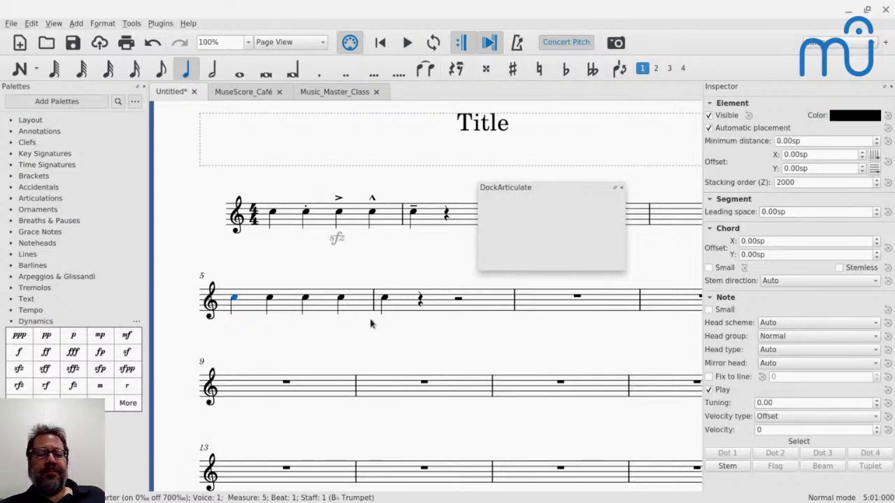
- Add an acciaccatura on B4 before the first note of measure 6
click(383, 299)
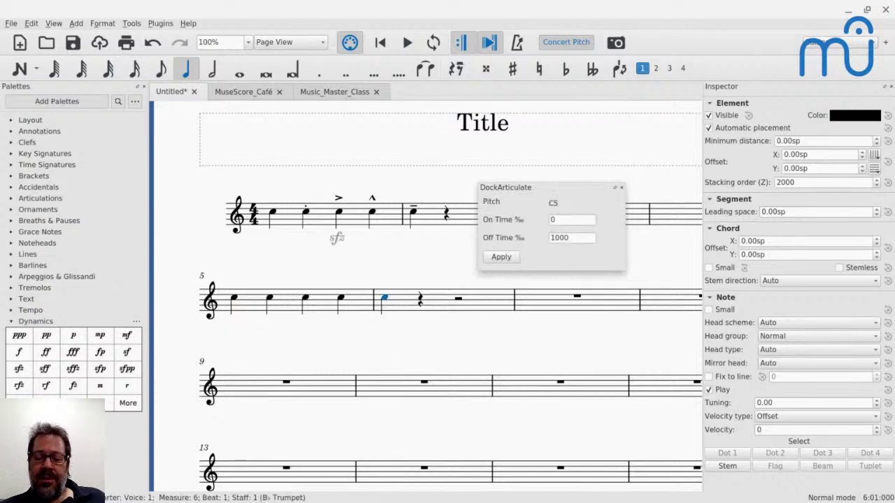
key(slash)
key(Down)
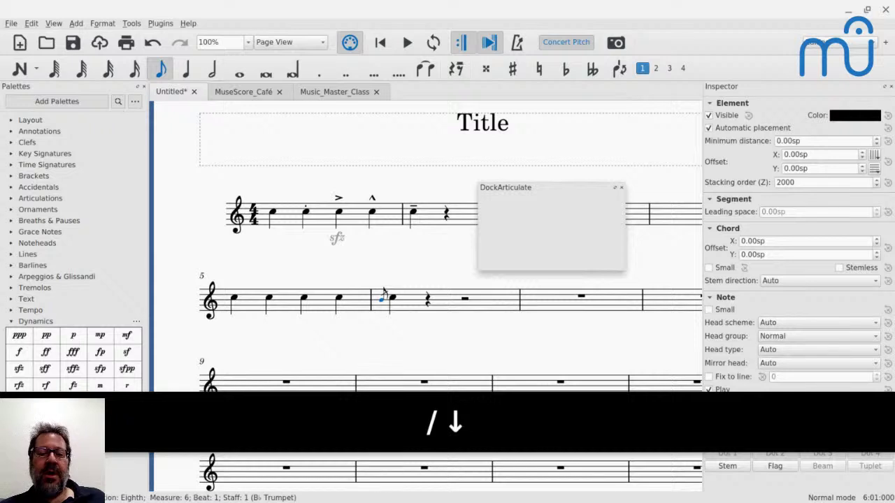
key(Escape)
- Select the grace note in measure 6 and play the passage from there
click(382, 301)
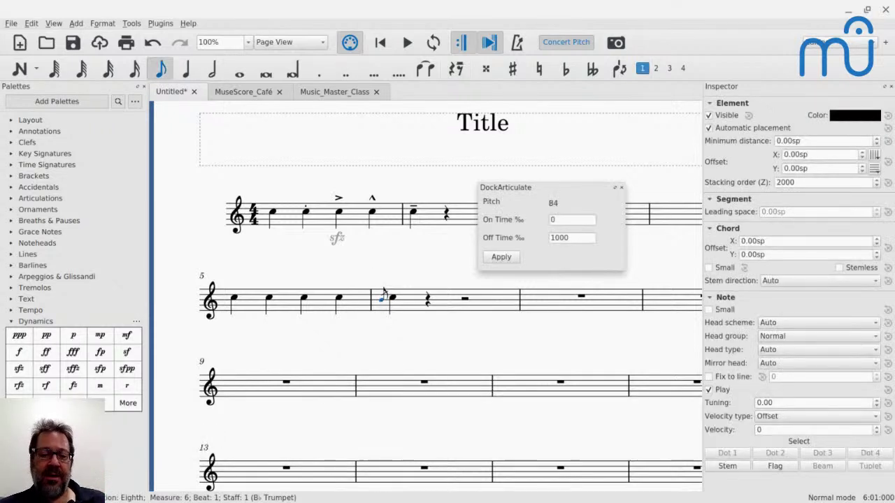
key(space)
key(space)
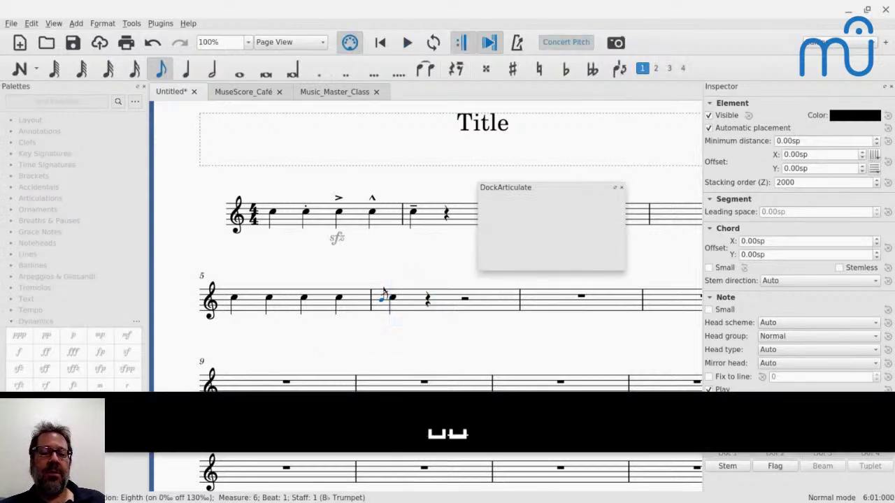
key(space)
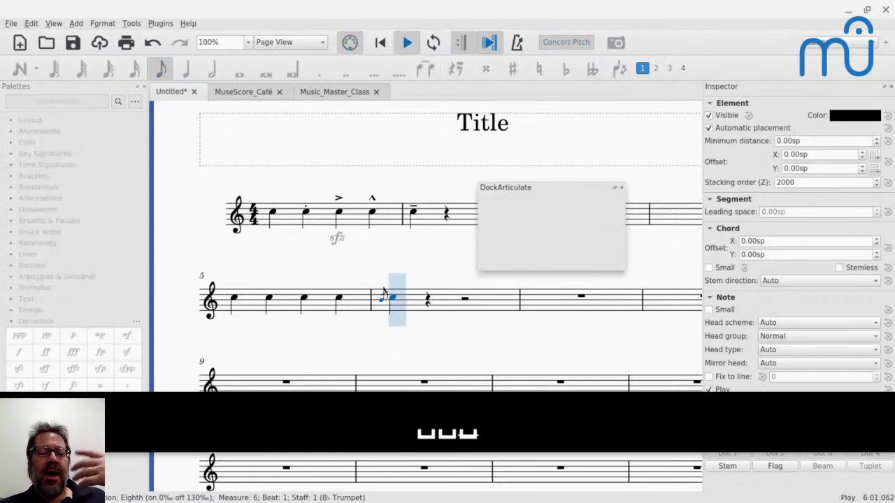
key(space)
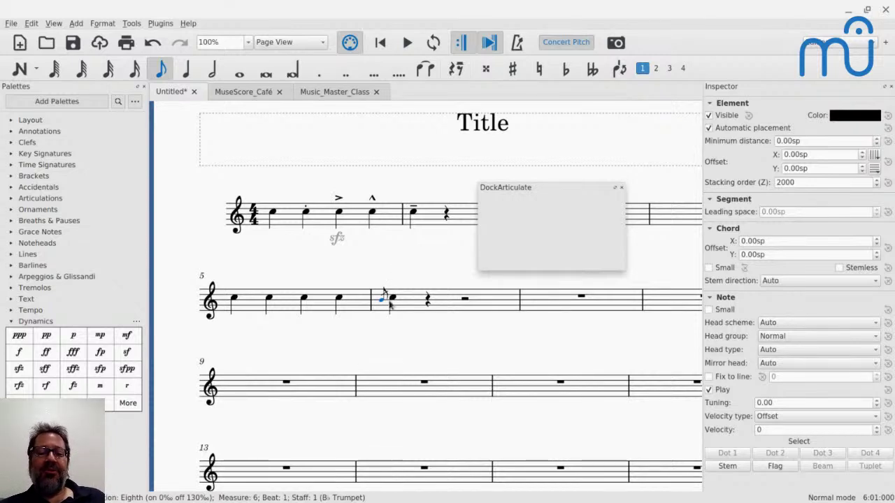
- Select measure 6's main note, close DockArticulate, and open the Appoggiatura plugin with its dialog moved clear of the note
click(391, 299)
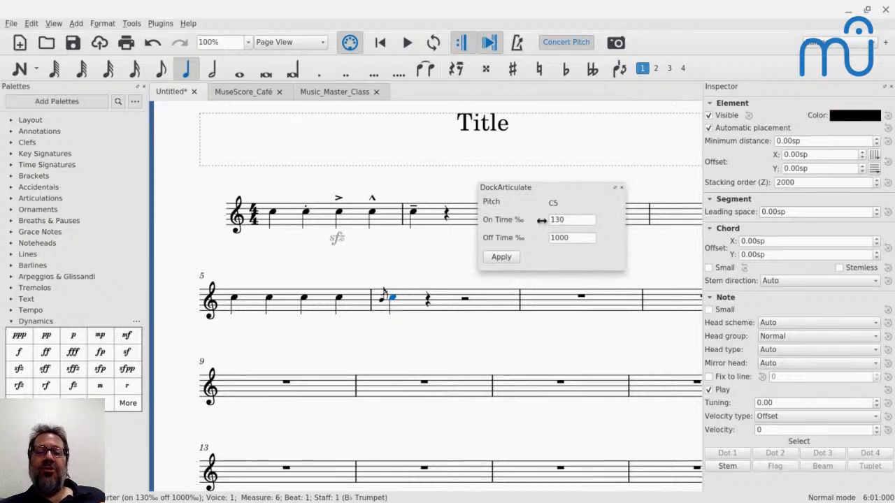
click(622, 190)
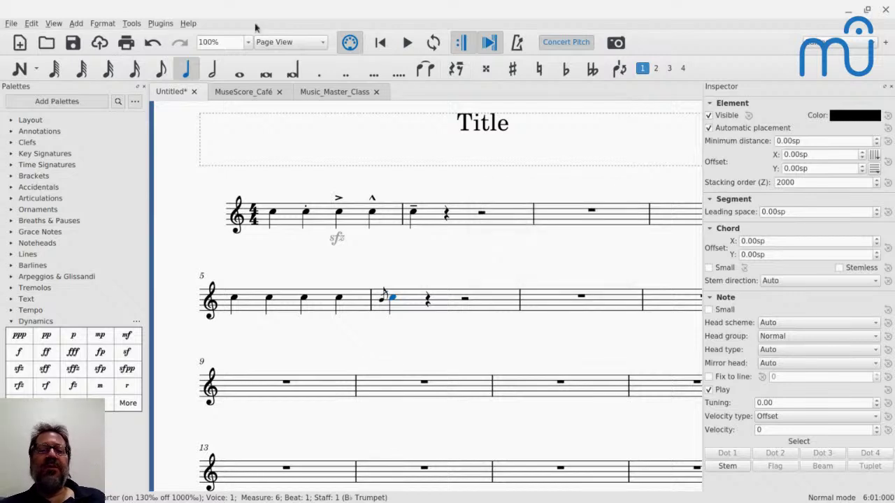
click(162, 27)
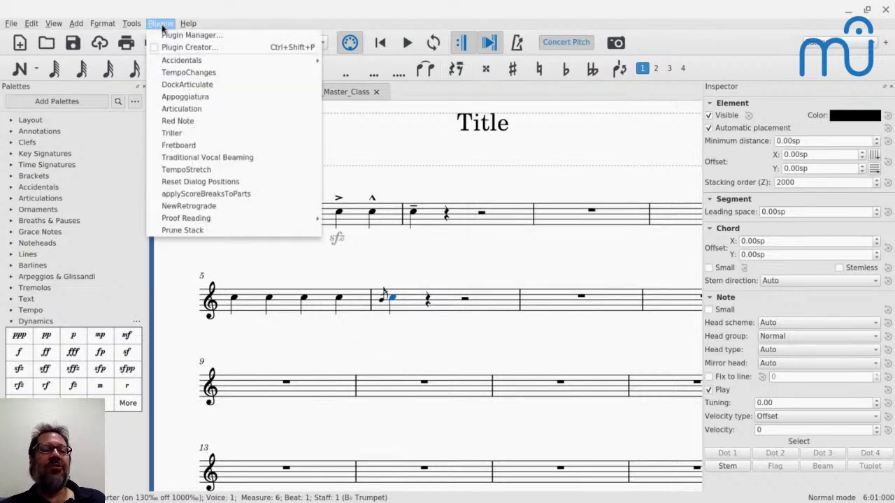
click(180, 96)
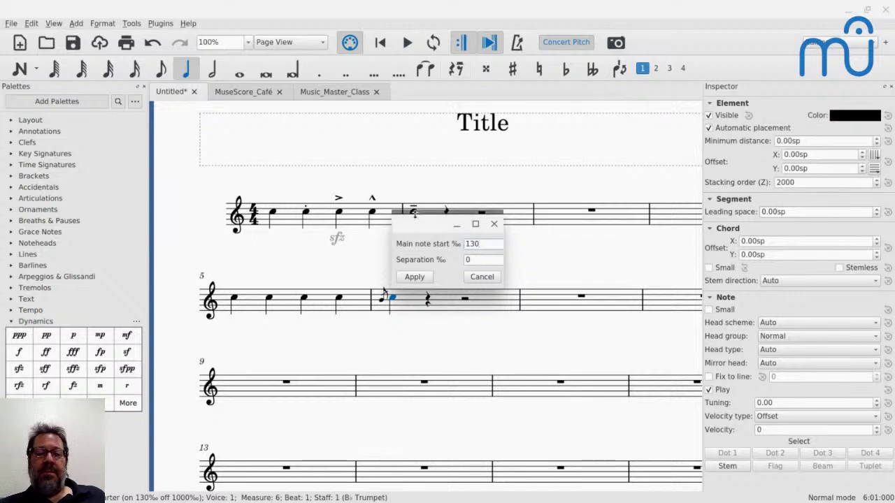
drag(420, 223, 532, 172)
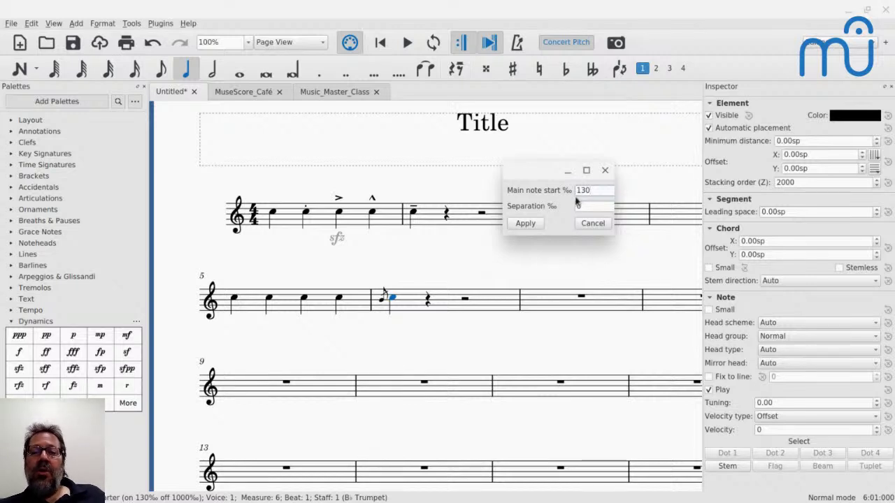
- Try a main note start of 100‰ in the Appoggiatura dialog, and clear the last two digits for another value
key(BackSpace)
key(BackSpace)
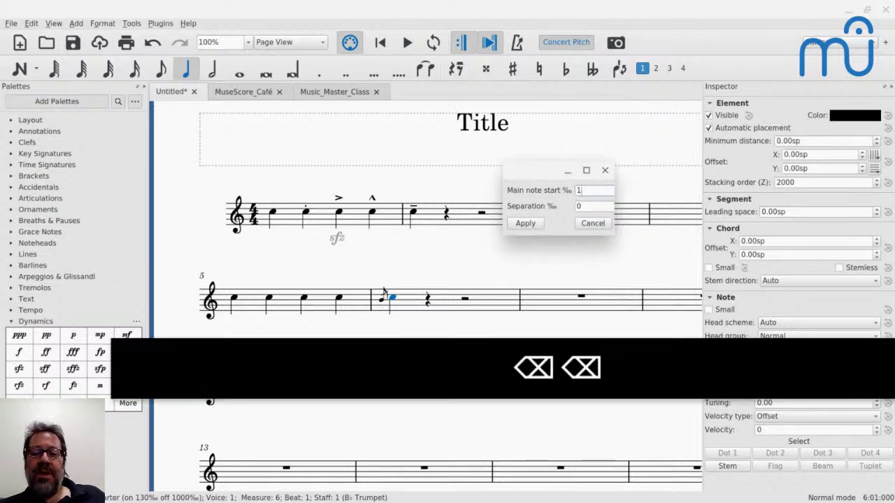
text(00)
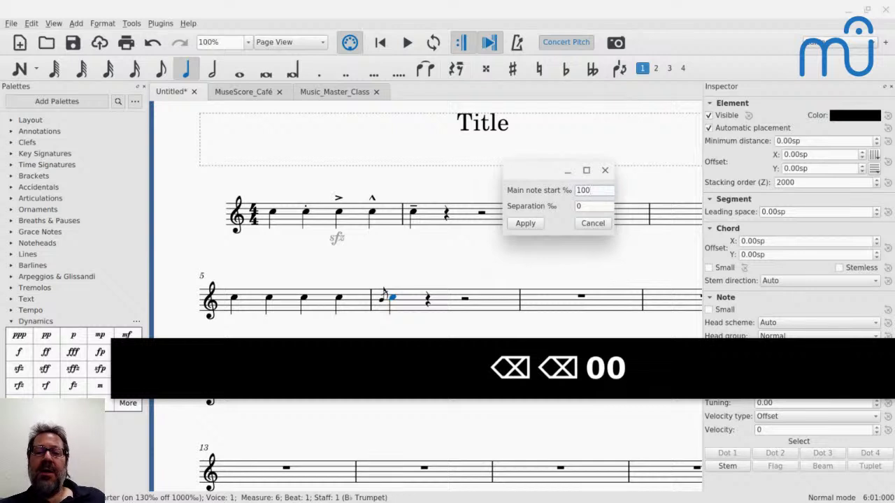
key(BackSpace)
key(BackSpace)
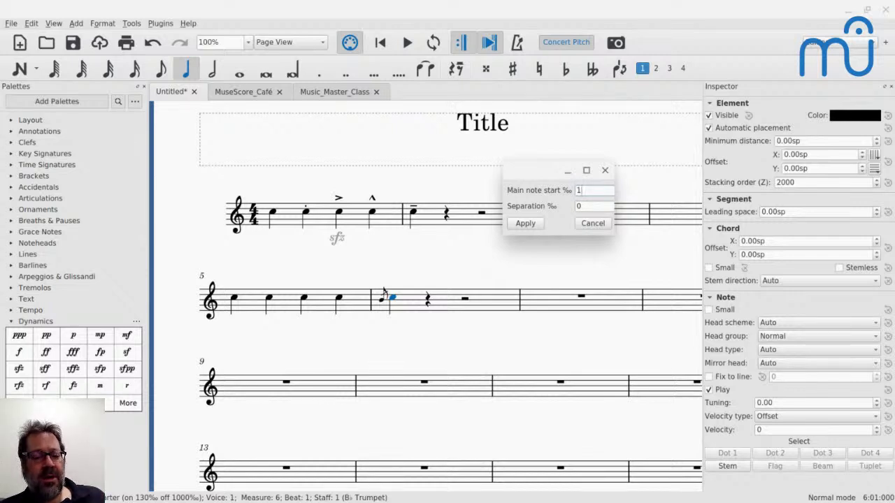
- Apply a main note start of 300‰ to the grace-noted quarter in measure 6 and play back the result
key(BackSpace)
text(300)
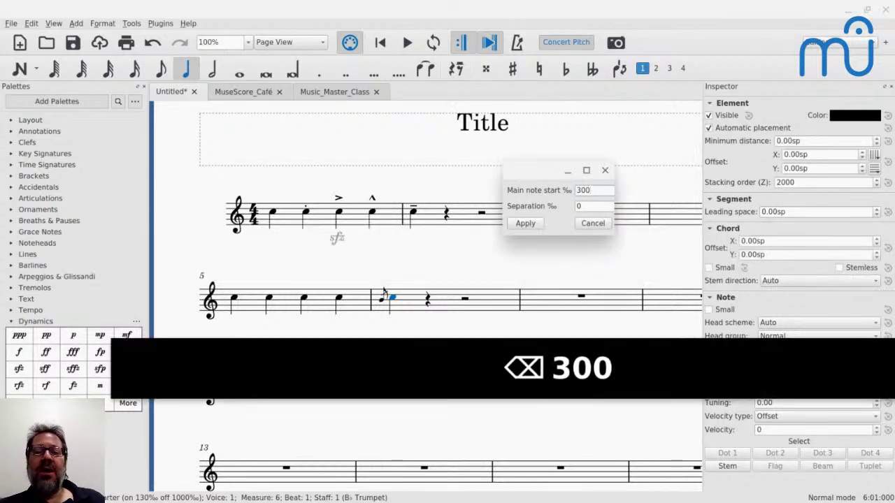
click(525, 223)
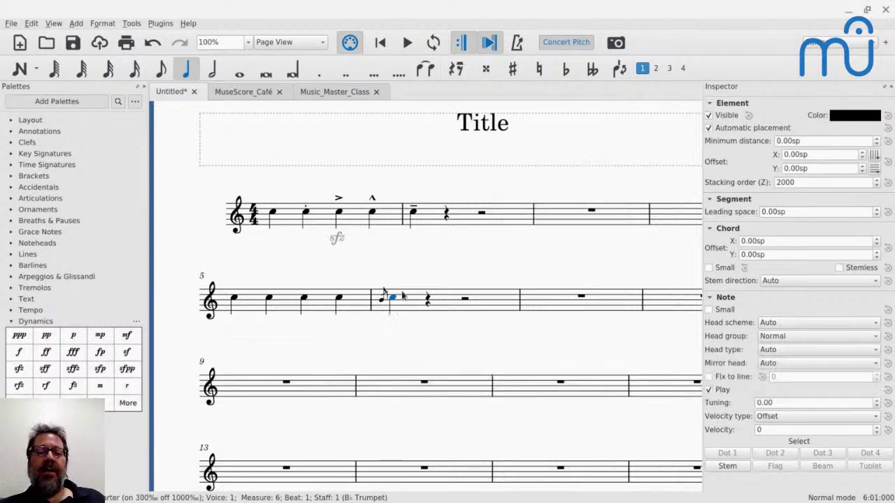
key(space)
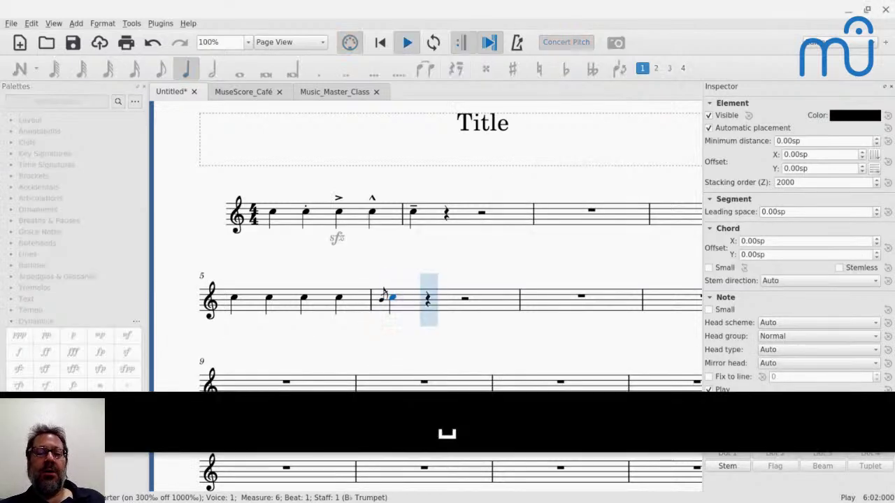
key(space)
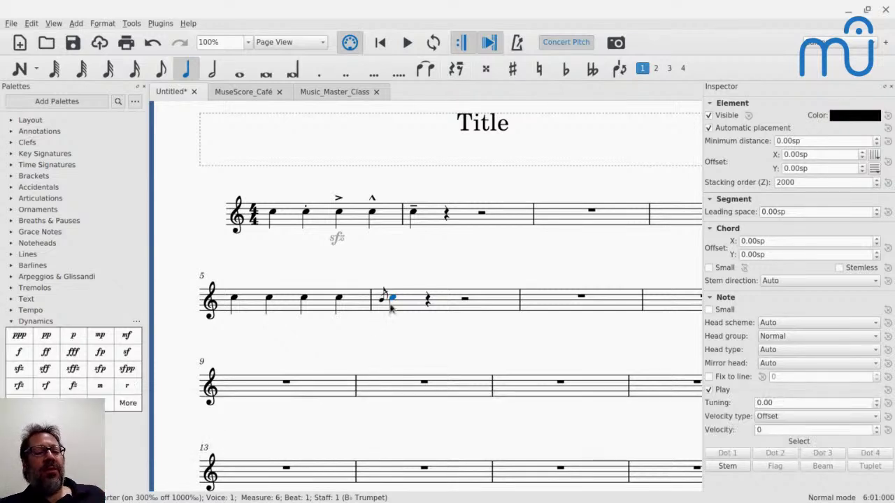
- Select the grace note in measure 6 to check its playback timing, and look over the list of installed plugins
click(383, 290)
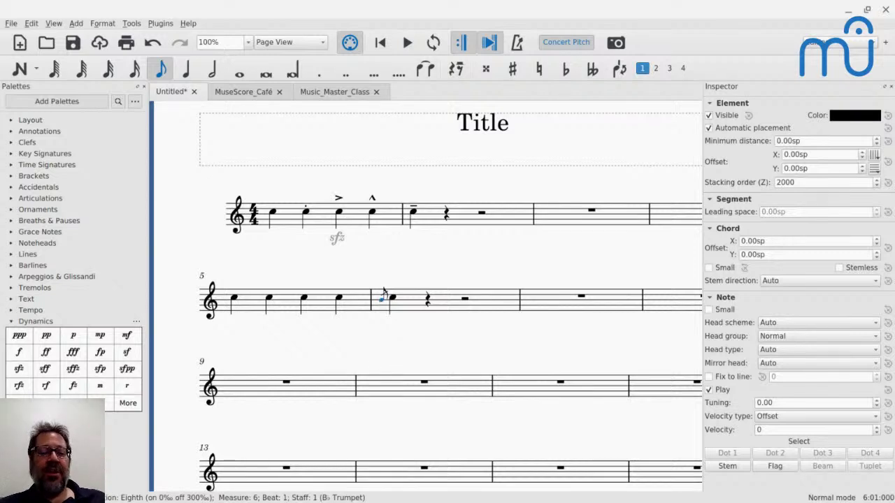
right_click(381, 299)
click(390, 274)
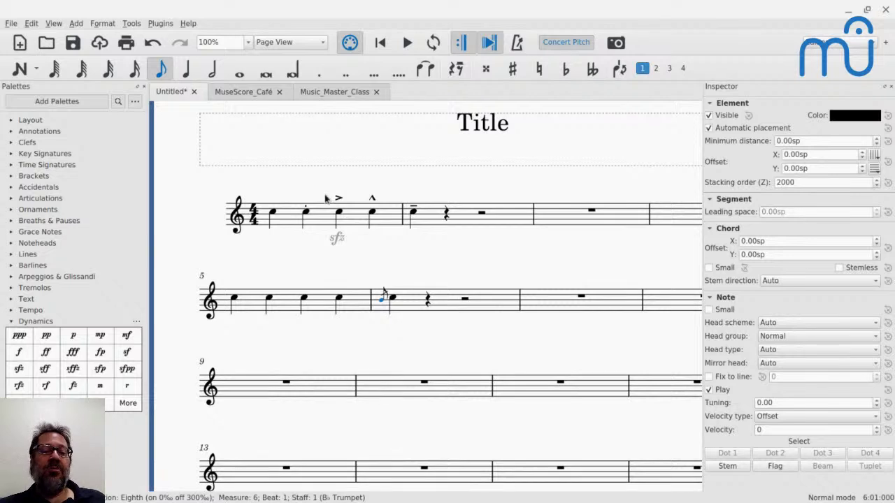
click(161, 25)
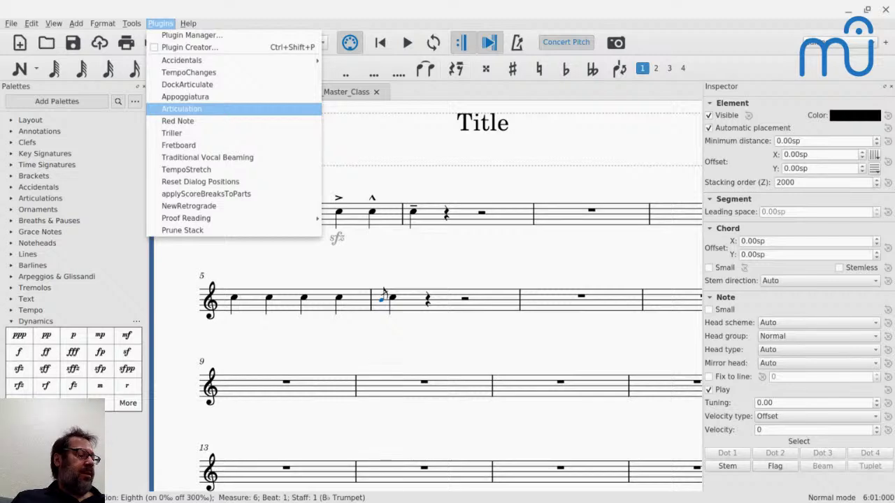
- Switch to the Chrome browser and open musescore.org in a new tab
key(alt+Tab)
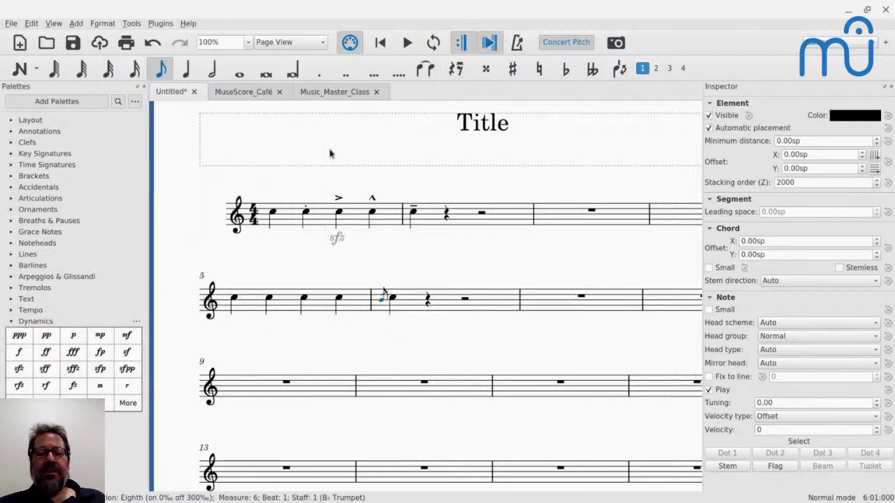
key(alt+Tab)
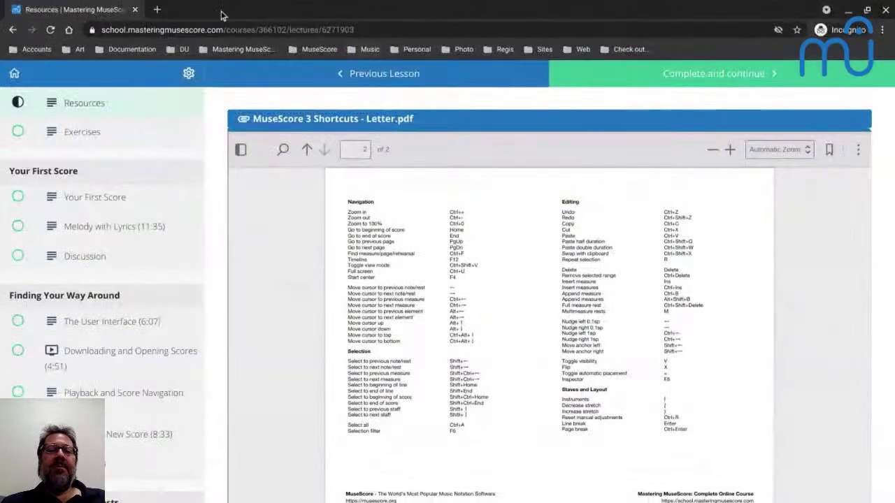
click(158, 10)
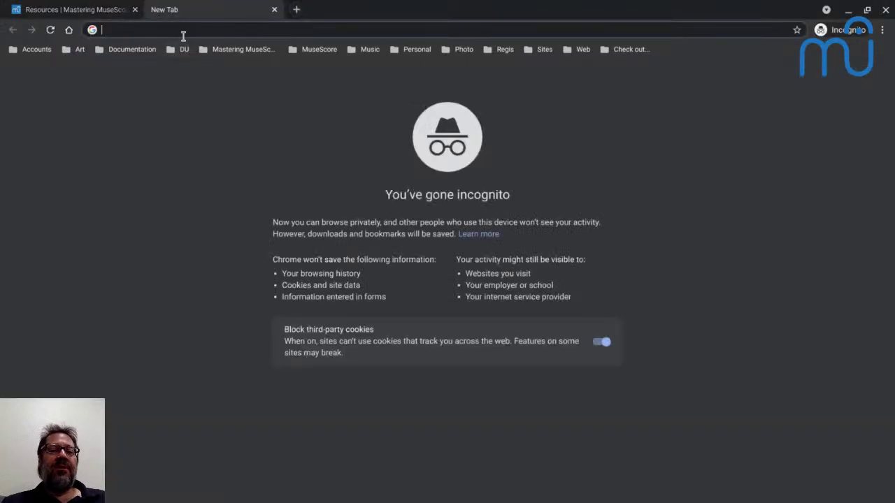
text(d)
key(BackSpace)
key(BackSpace)
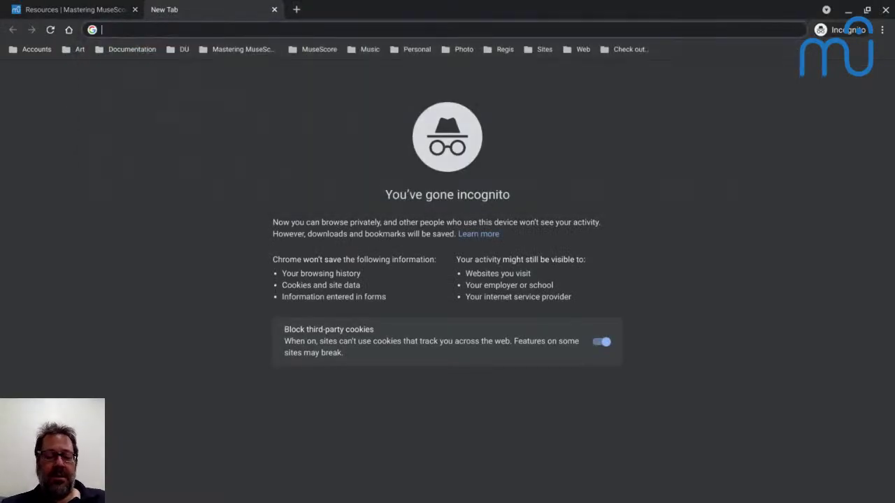
text(muse)
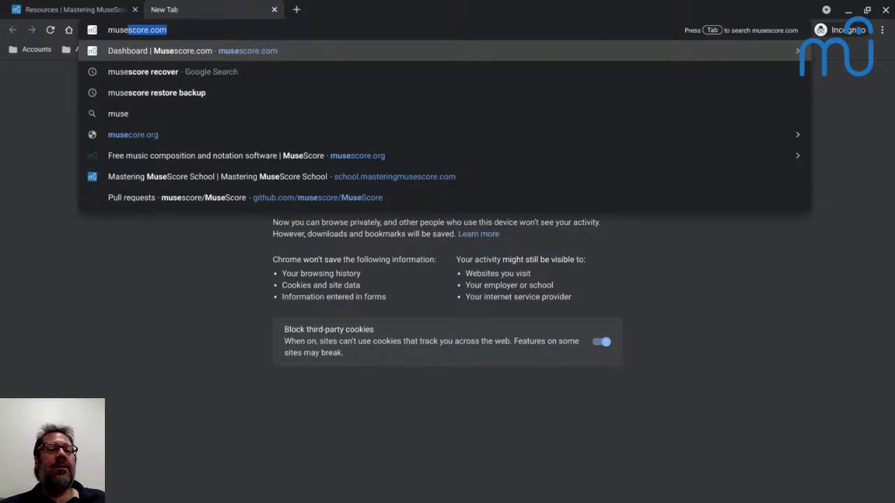
text(score.org)
key(Return)
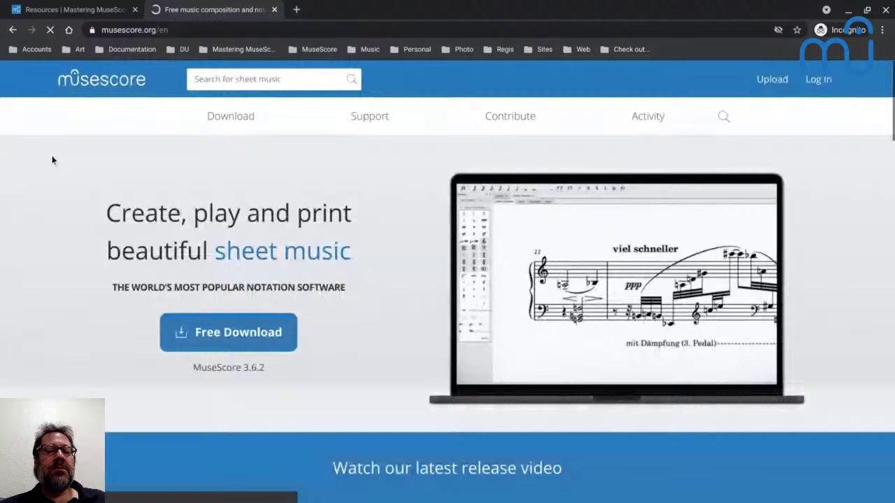
- Go to the site's plugins listing, find "art" on the page, and open the Articulation and Ornamentation Control plugin
mouse_move(355, 118)
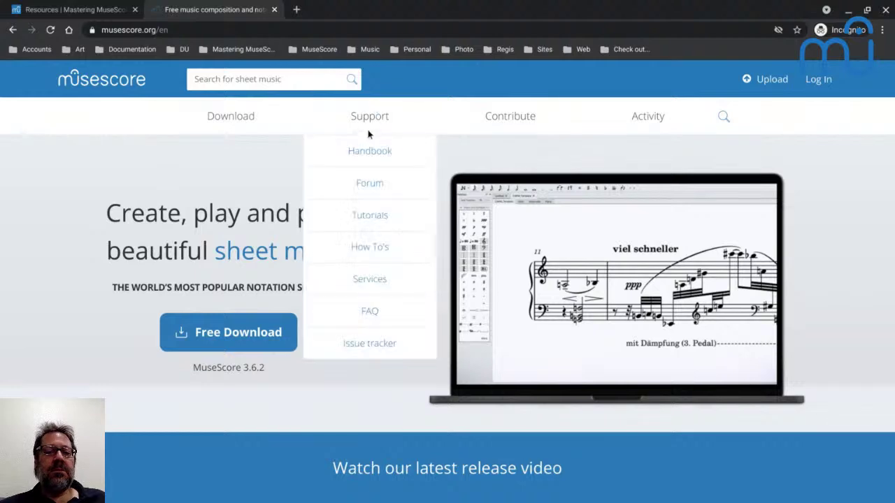
click(360, 350)
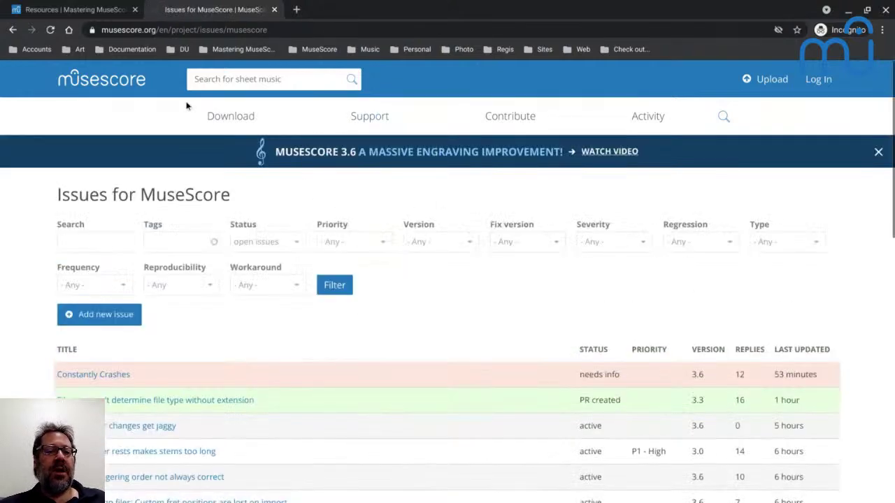
mouse_move(216, 124)
click(231, 217)
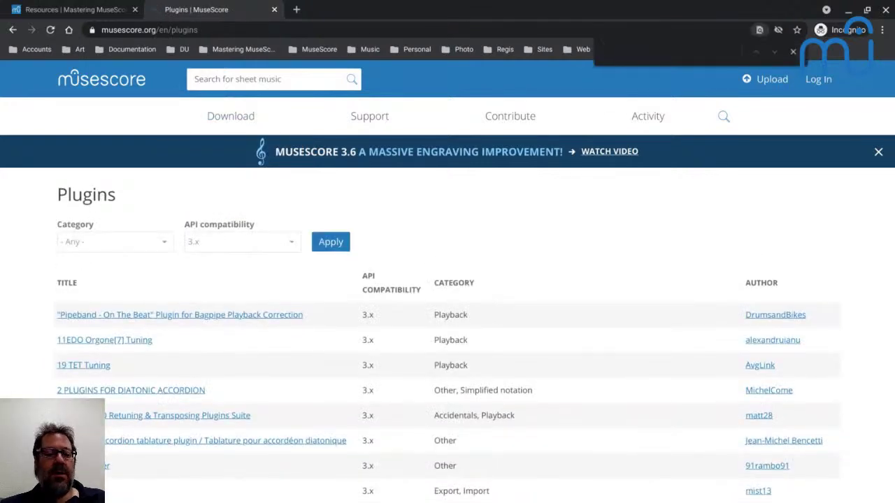
text(art)
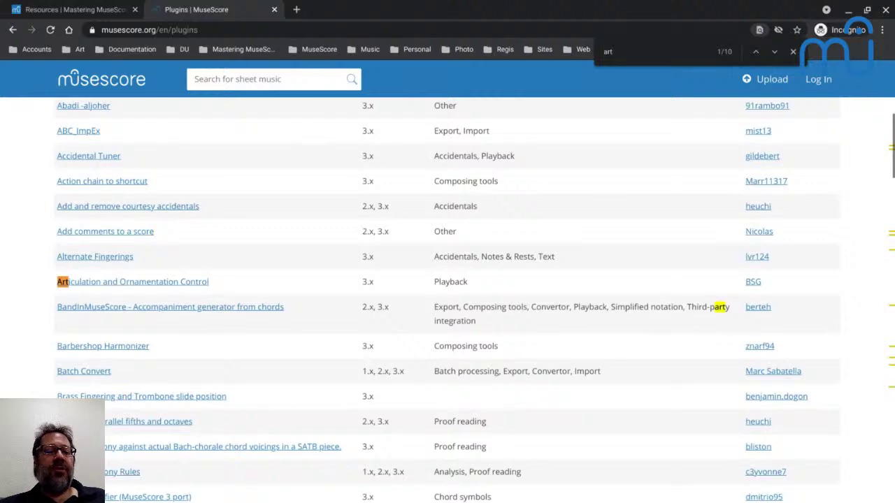
click(102, 284)
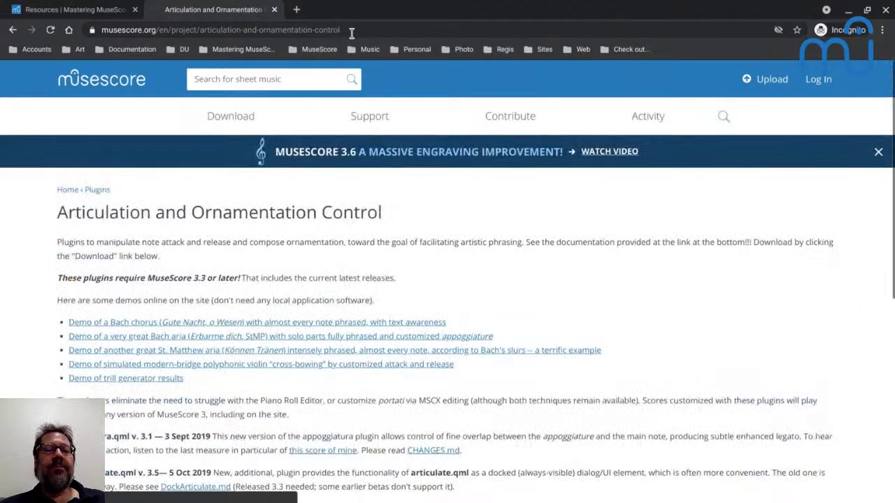
- Copy the plugin page's web address and post it in the YouTube Live chat
click(353, 31)
key(ctrl+c)
key(alt+Tab)
key(alt+Tab)
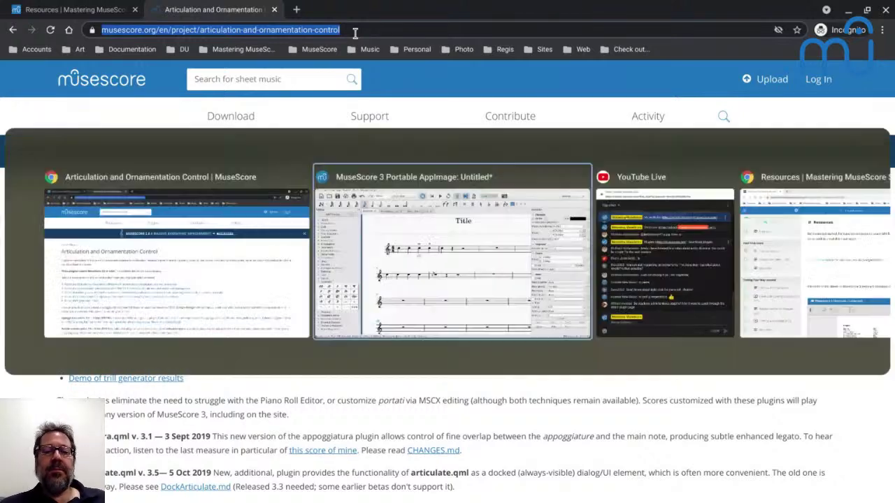
key(ctrl+v)
key(Return)
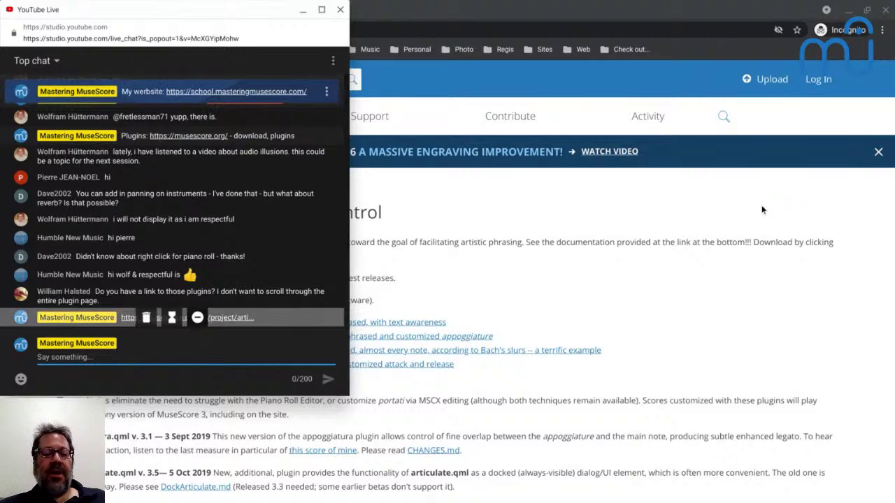
- Return to the plugin page and look through its version notes and download link
click(729, 225)
scroll(728, 225, down, 1)
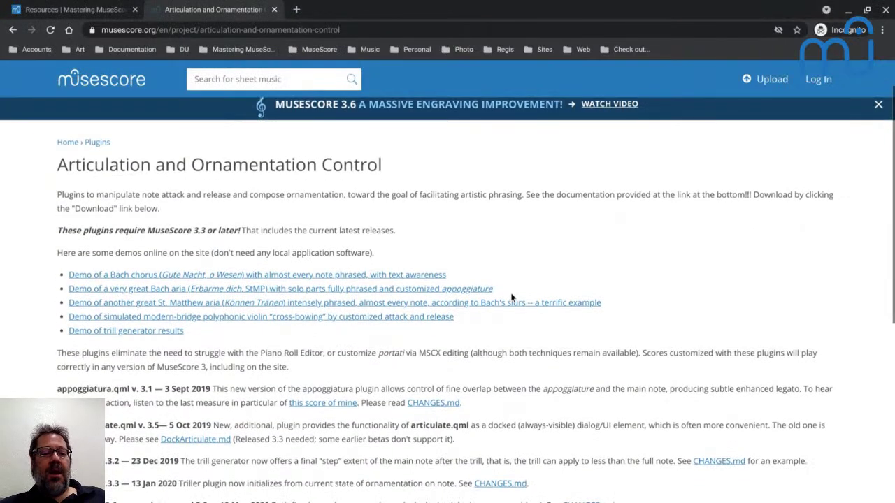
scroll(409, 309, down, 4)
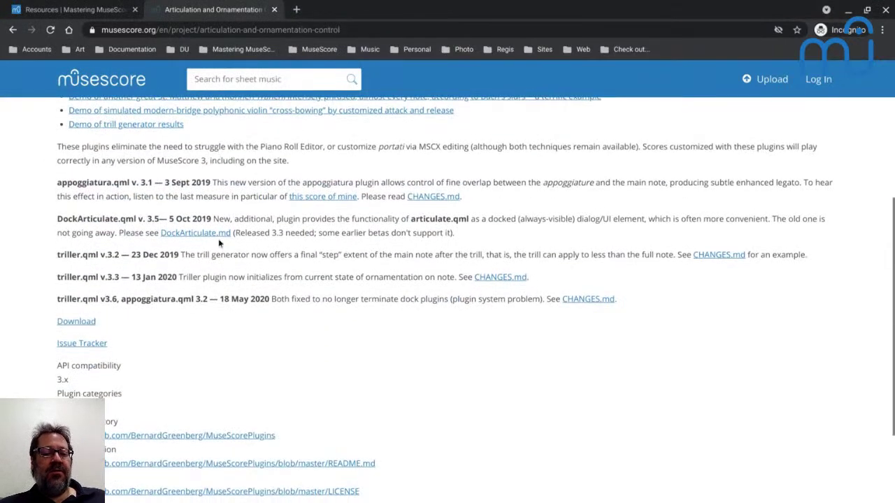
- Switch back to MuseScore and enter a half note C at the start of measure 9
key(alt+Tab)
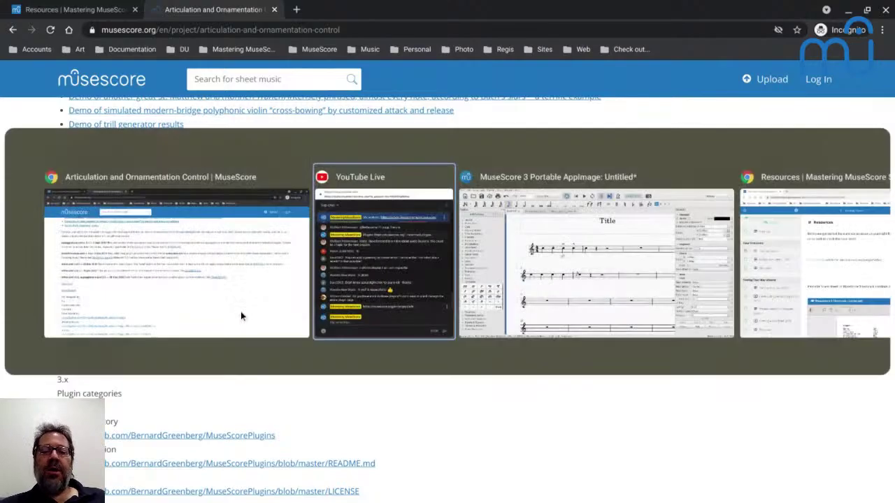
key(alt+Tab)
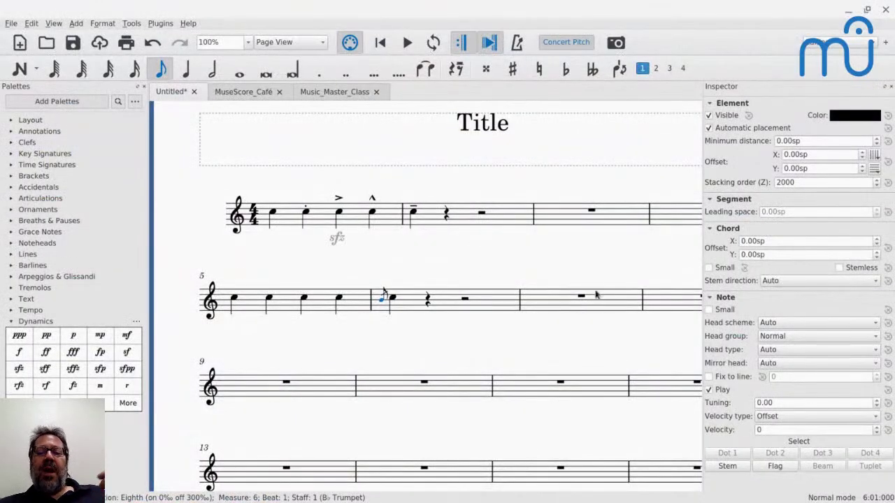
click(286, 390)
key(n)
key(6)
key(c)
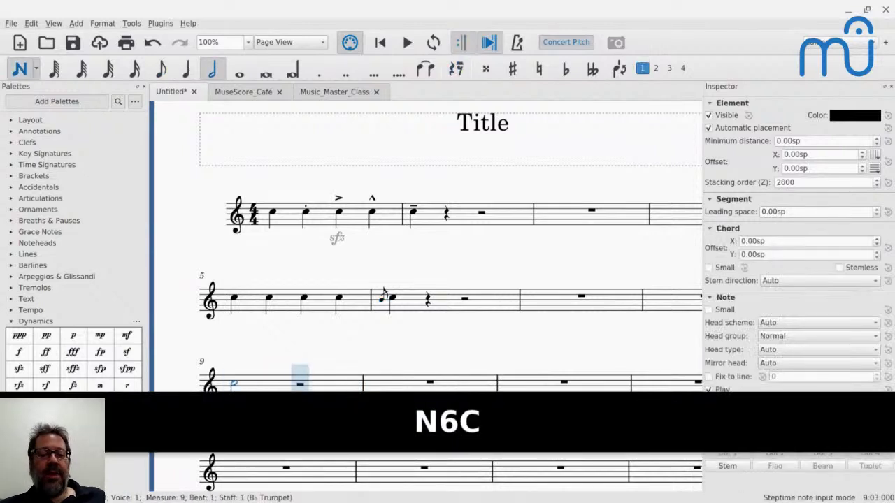
key(Escape)
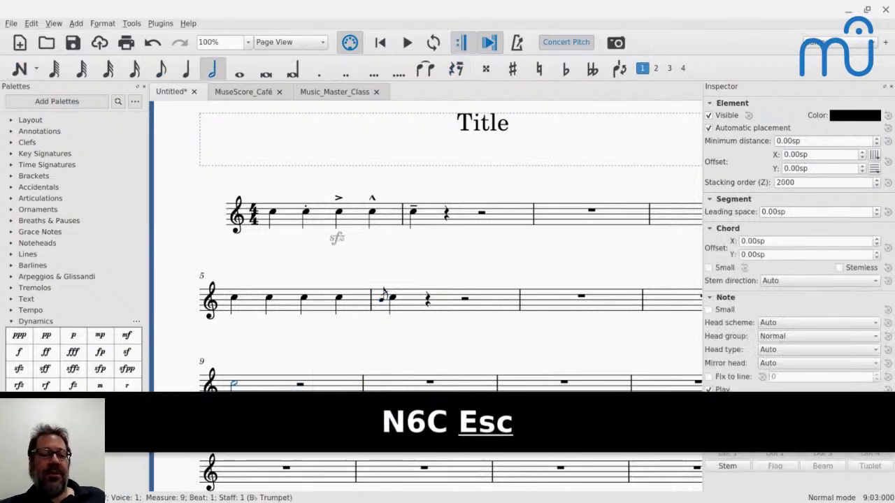
- Add a trill ornament to the half note in measure 9 and play it back
click(10, 323)
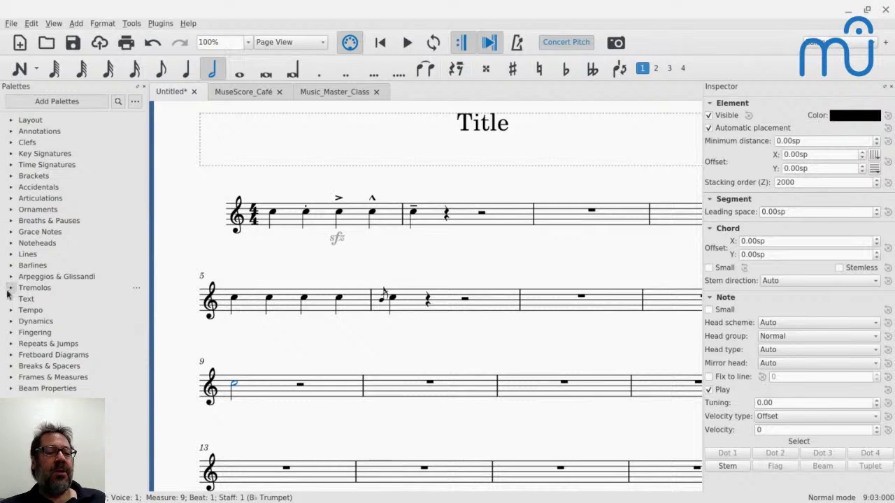
click(10, 209)
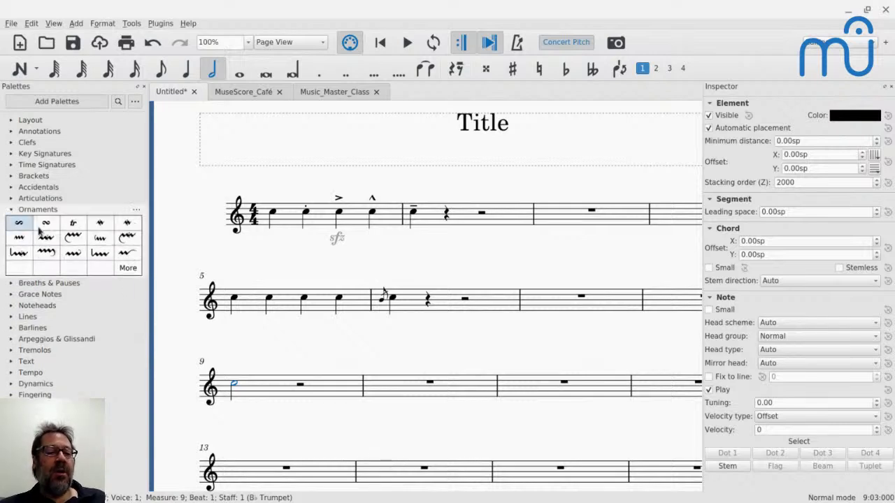
click(73, 223)
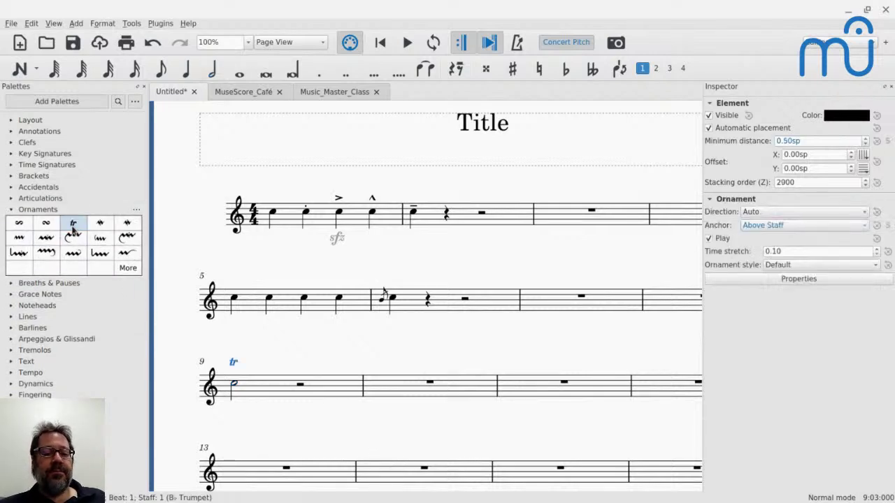
click(236, 391)
key(space)
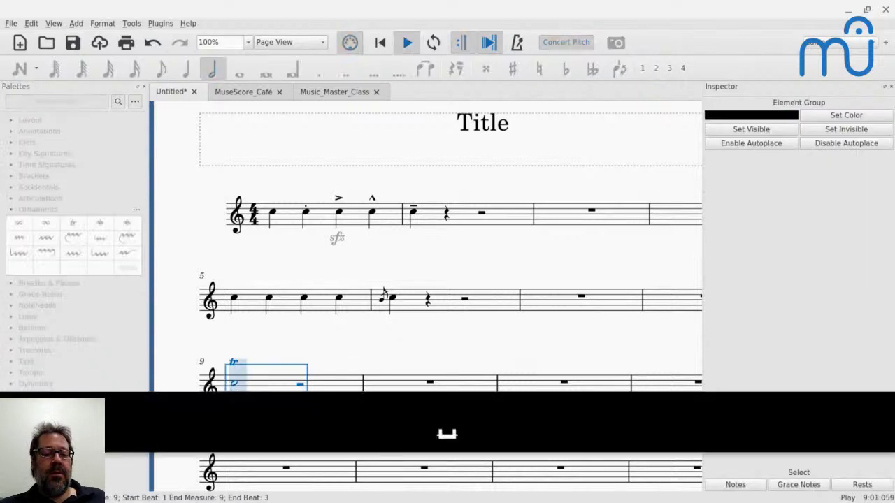
key(space)
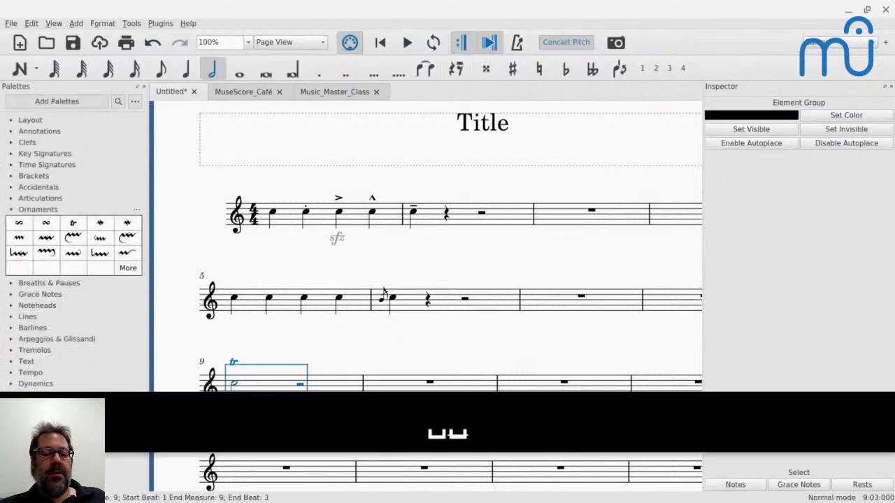
- Set the trill's ornament style to Baroque and play the half note in measure 9
click(239, 362)
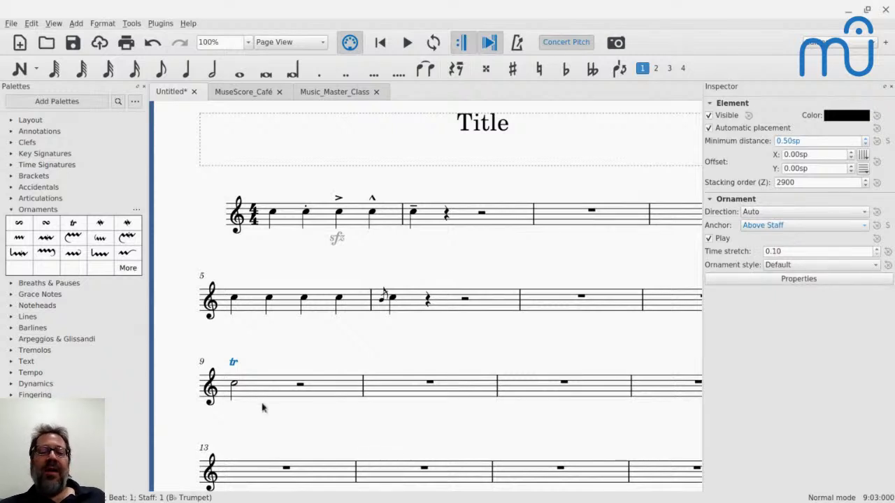
click(792, 265)
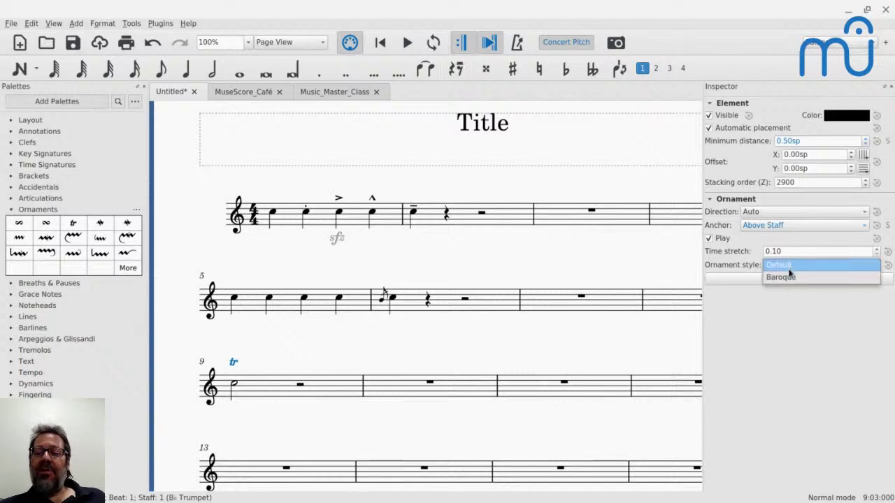
click(789, 276)
click(234, 385)
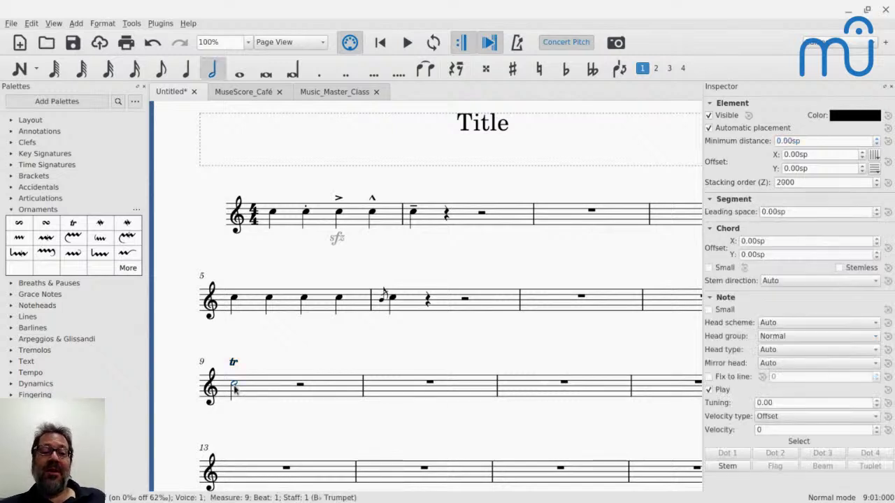
key(space)
key(space)
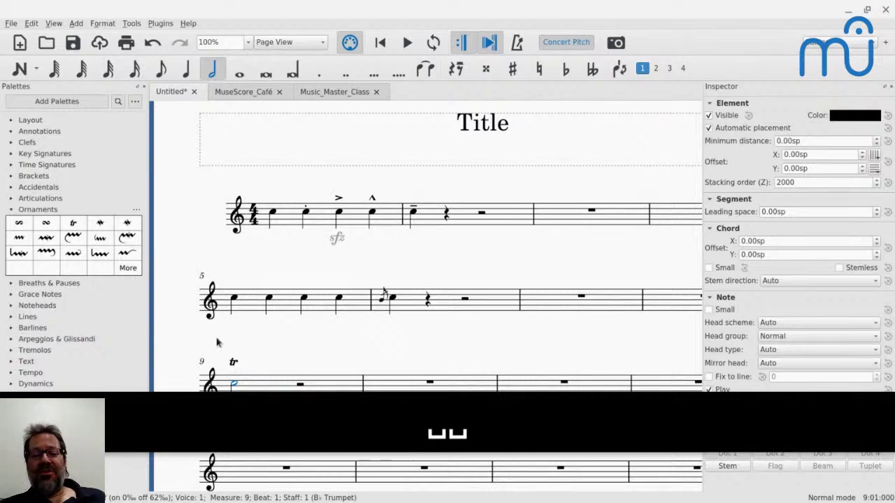
- Add a second B♭ Trumpet from the Brass instruments to the score
click(237, 341)
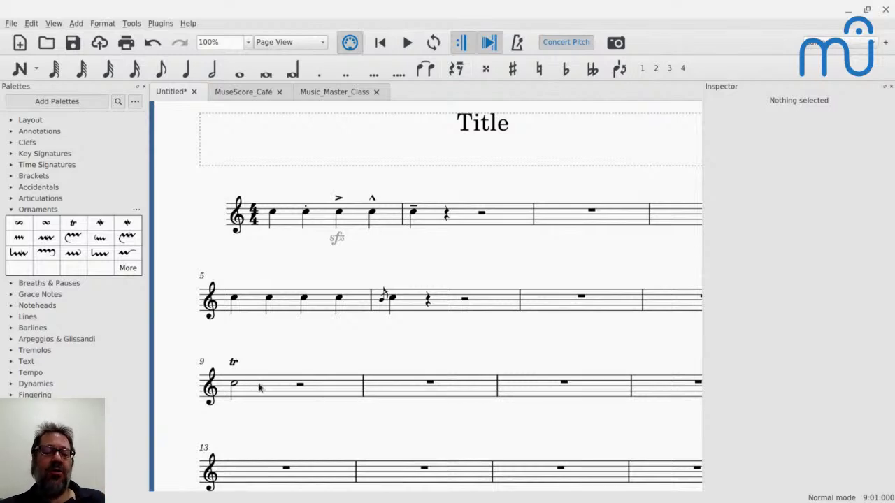
key(i)
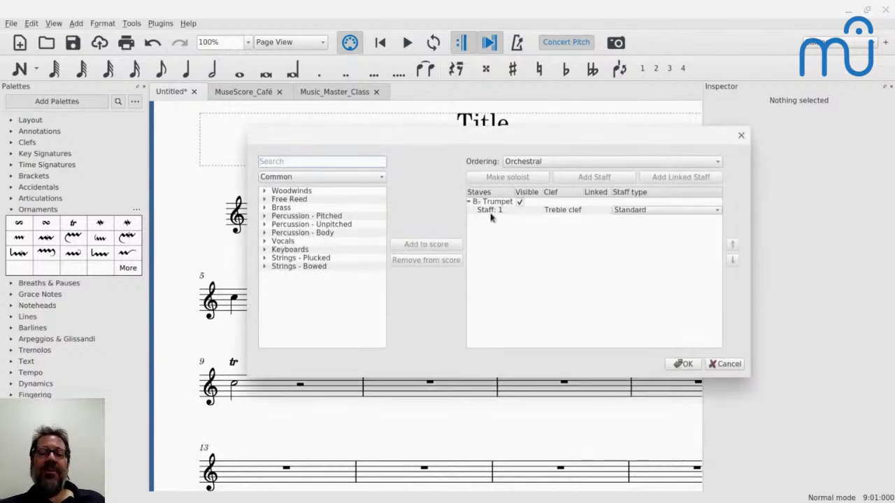
click(265, 208)
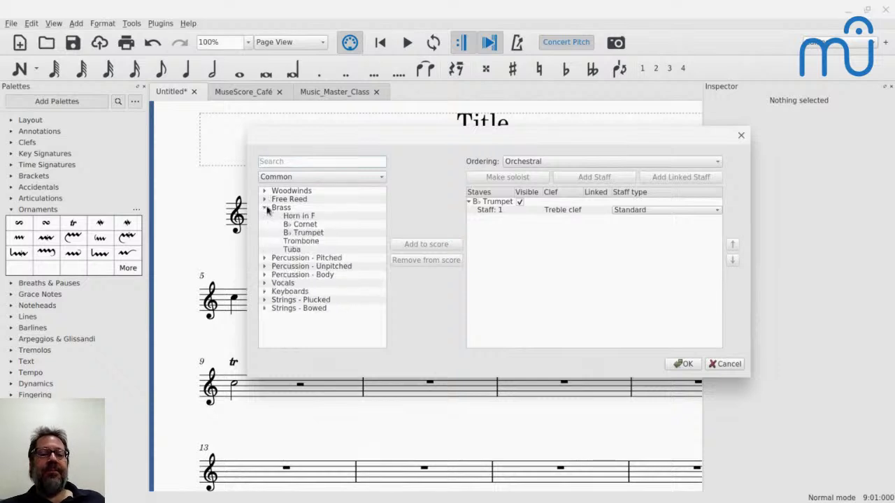
double_click(306, 237)
click(682, 365)
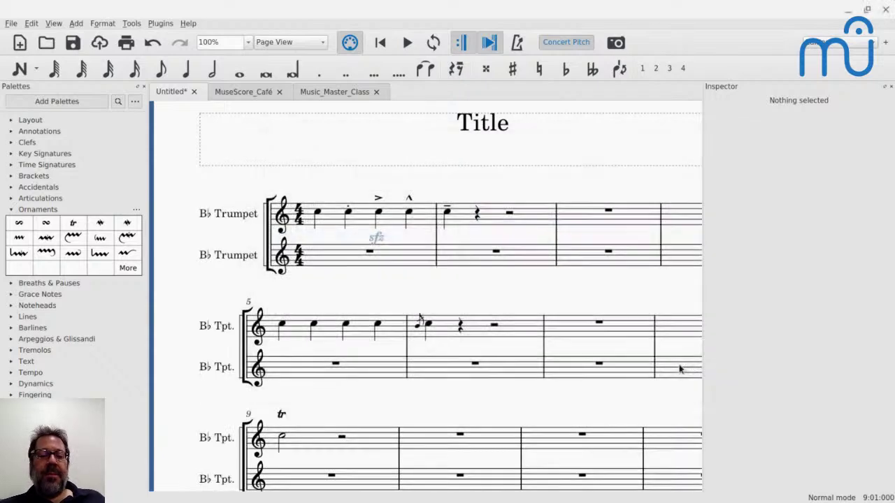
- Turn off playback for the trill ornament above the half note in measure 9
scroll(392, 389, down, 2)
click(305, 368)
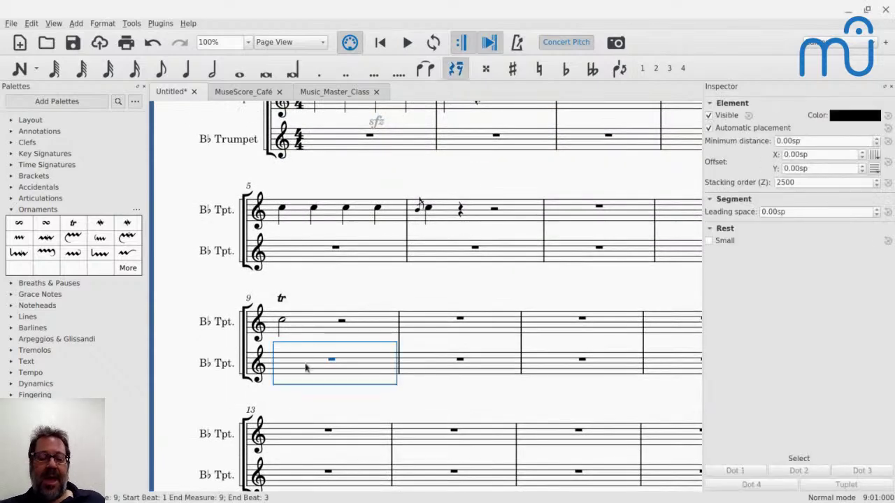
key(n)
key(Escape)
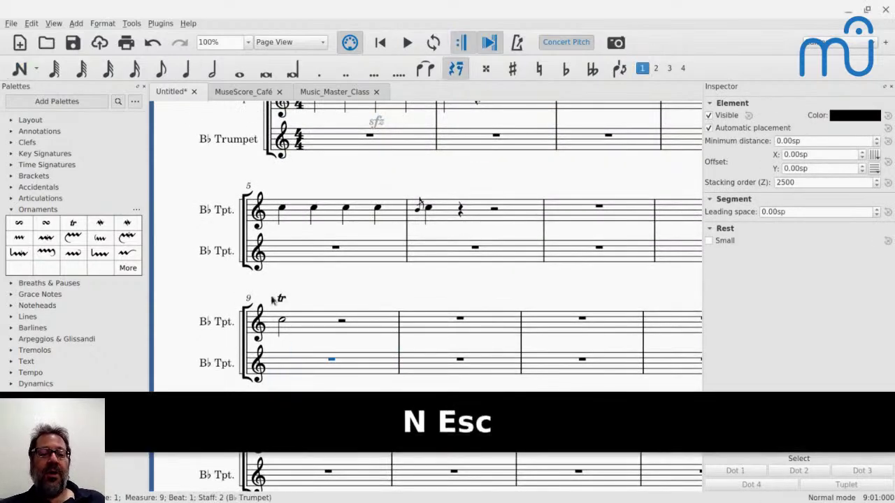
click(281, 300)
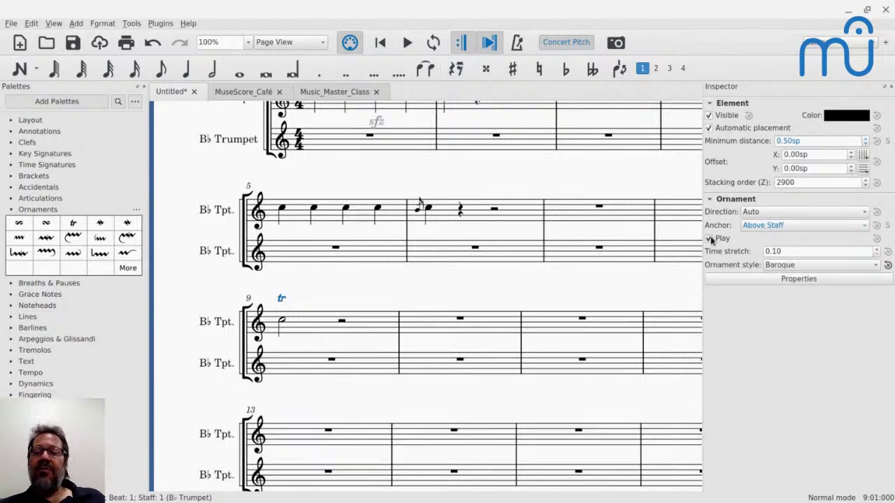
click(709, 238)
- Write out the trill in measure 9 of the second trumpet staff: an eighth-note C, then twelve thirty-second notes alternating D and C
click(308, 372)
key(n)
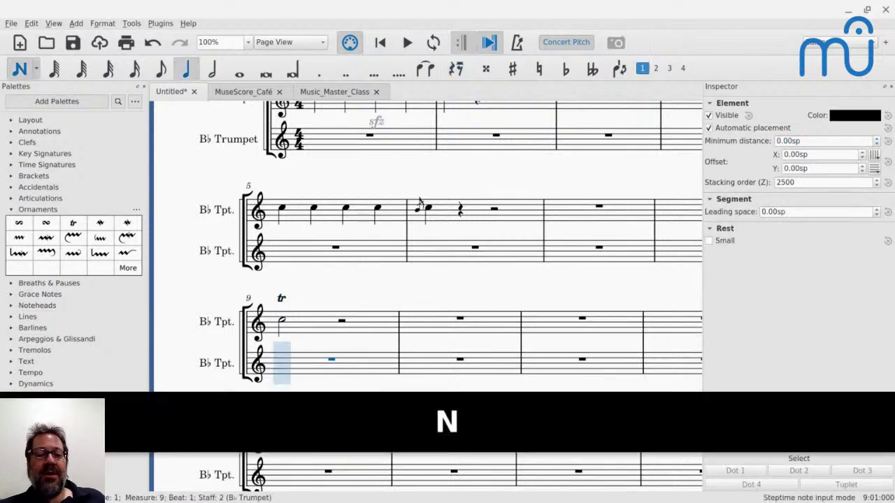
key(4)
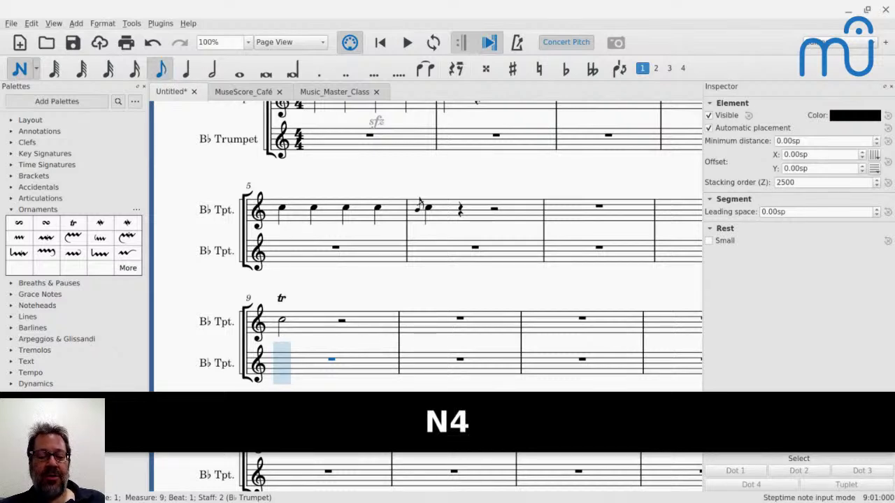
key(c)
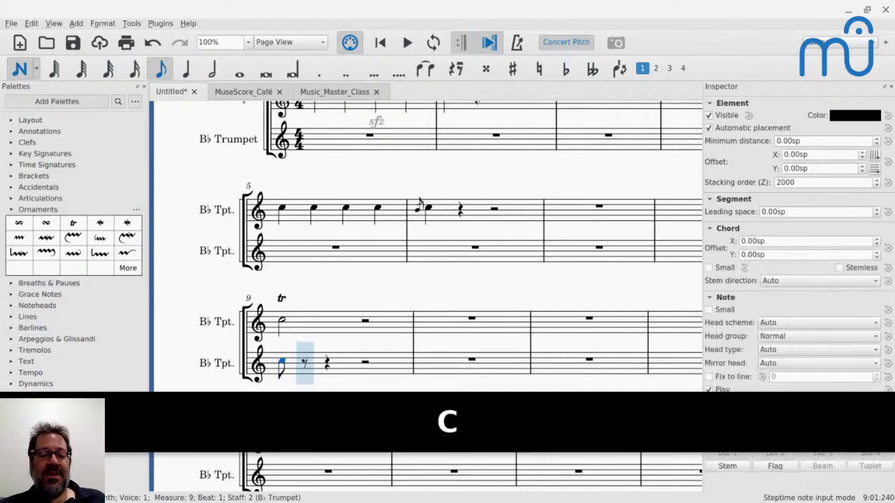
key(2)
key(d)
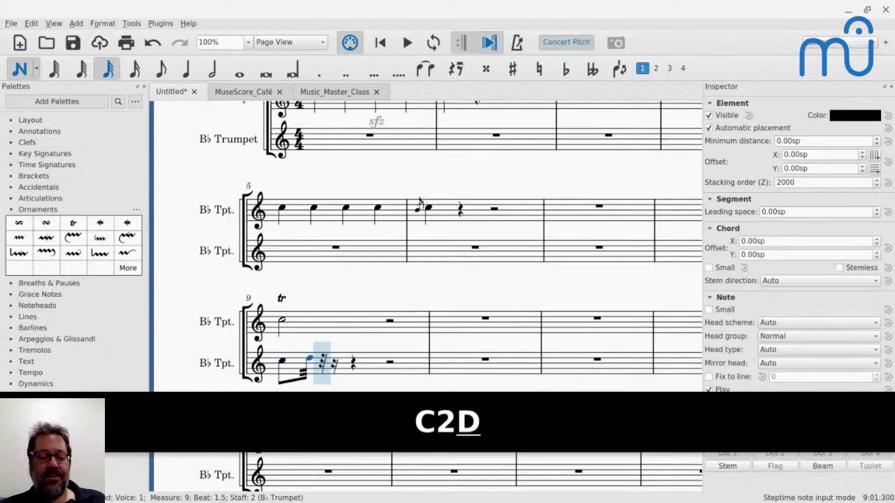
key(c)
key(d)
key(c)
key(d)
key(c)
key(d)
key(c)
key(d)
key(c)
key(d)
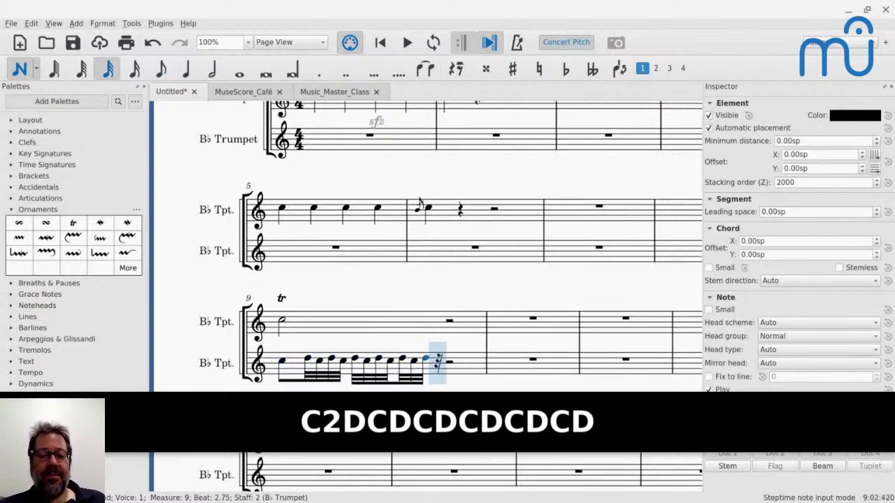
key(c)
key(Escape)
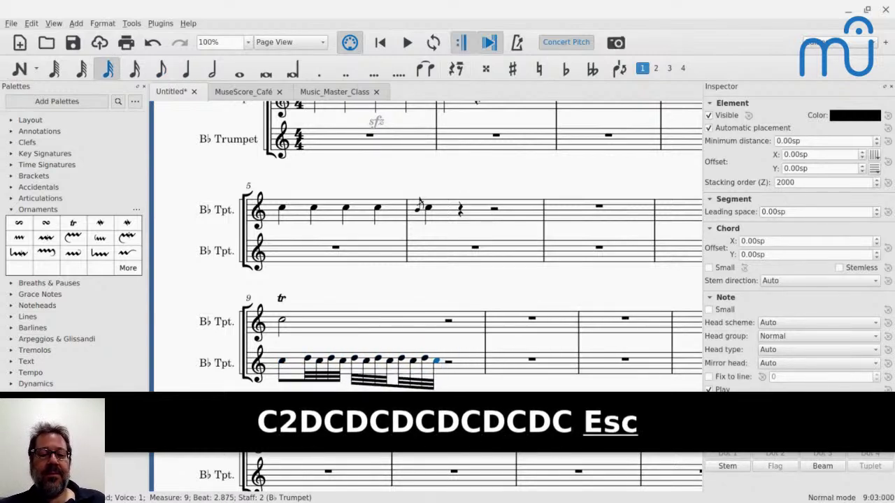
- Play back measure 9 from each trumpet staff and check the trill's playback setting in between
click(300, 320)
key(space)
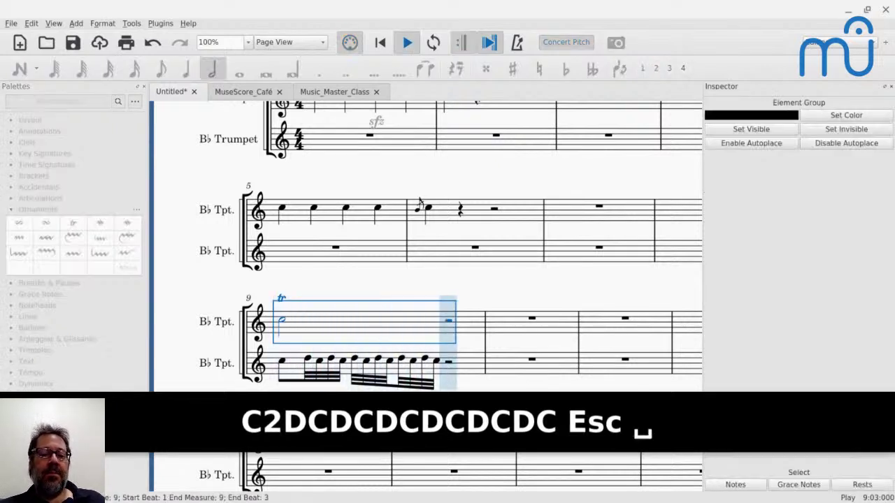
key(space)
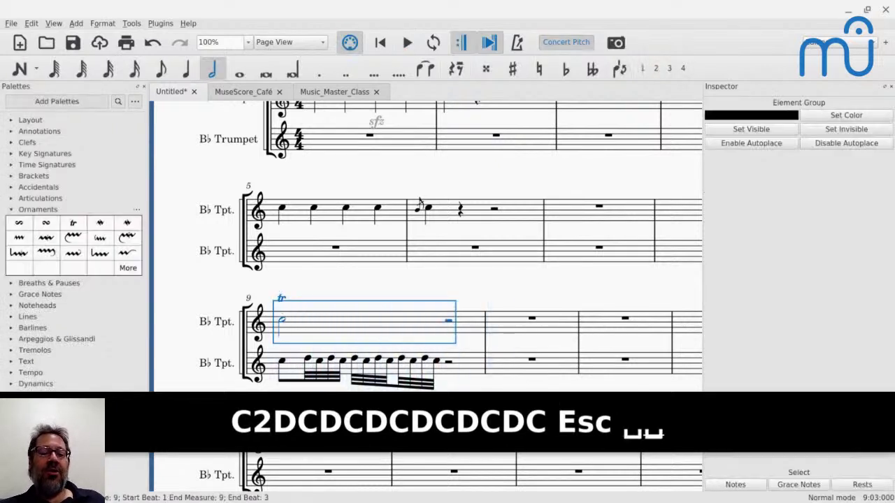
click(282, 302)
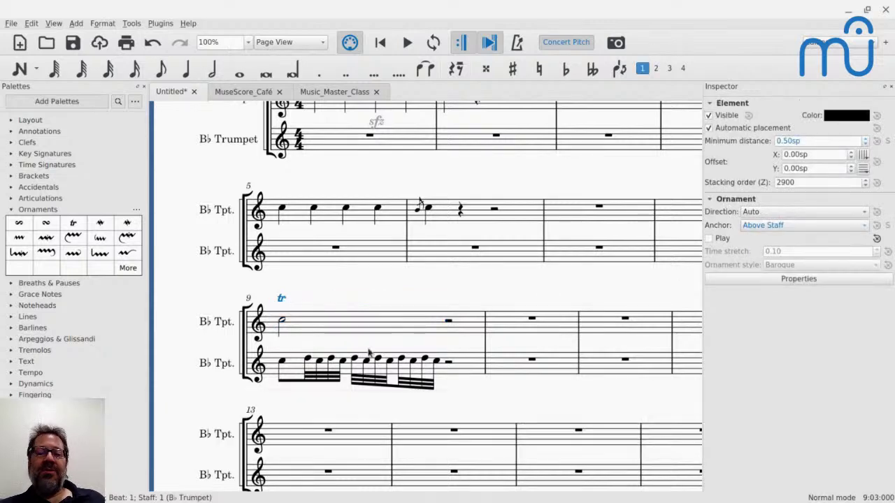
click(283, 365)
key(space)
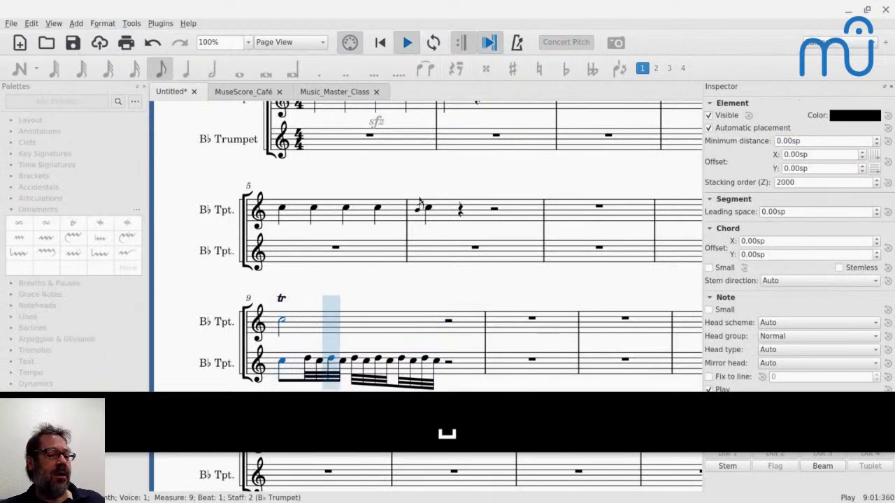
key(space)
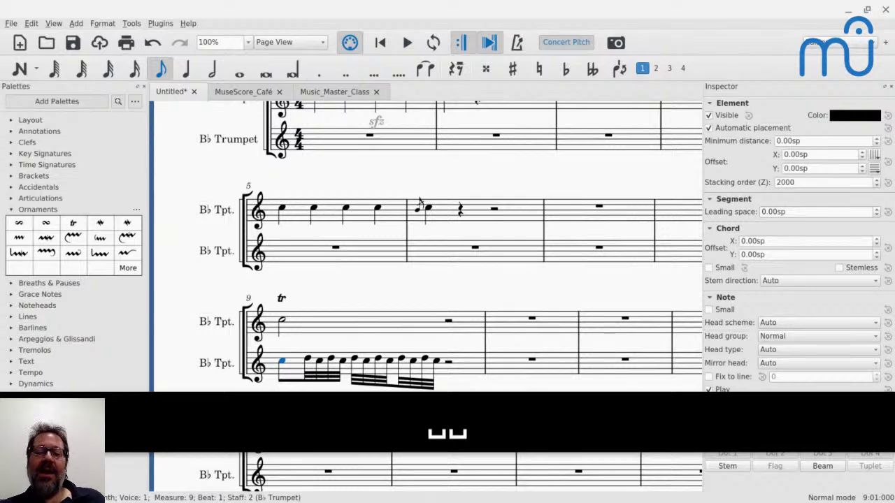
- Hide the second B♭ Trumpet through the instruments list and play back measure 9
key(i)
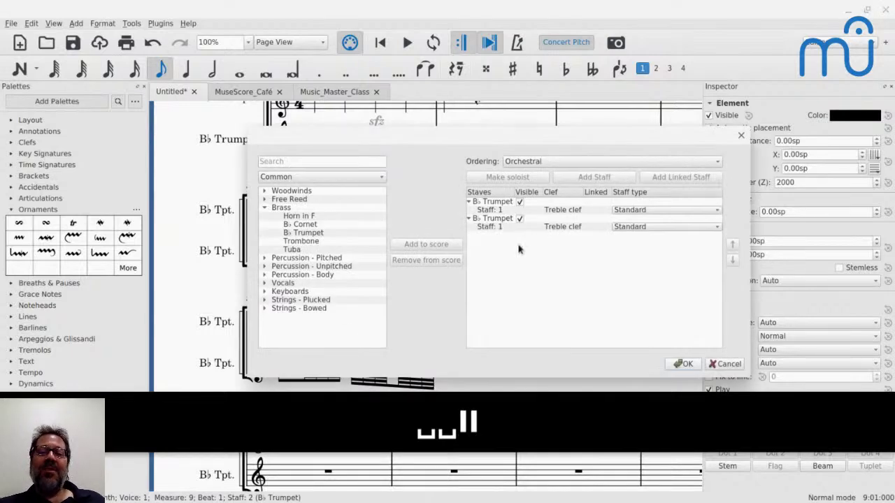
click(519, 219)
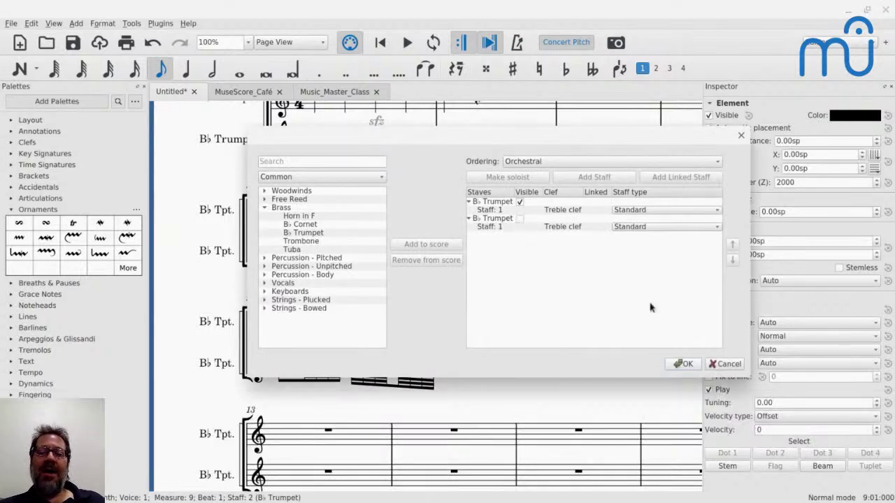
click(688, 367)
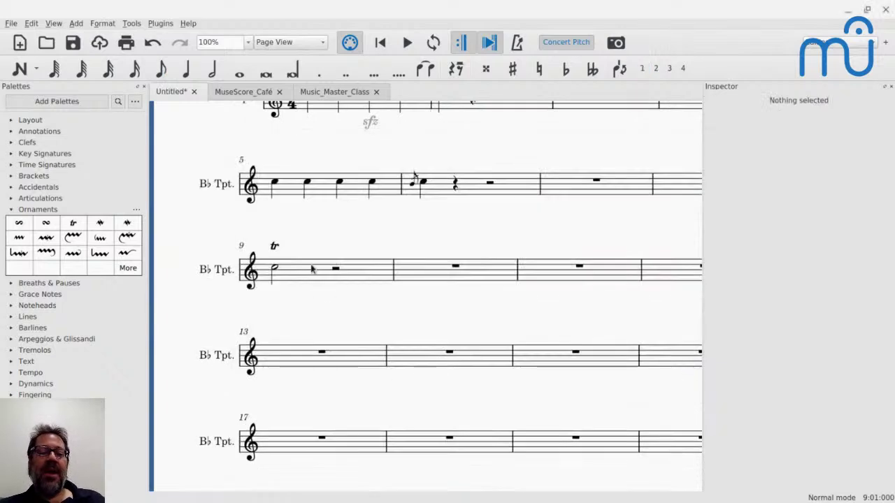
click(314, 270)
key(space)
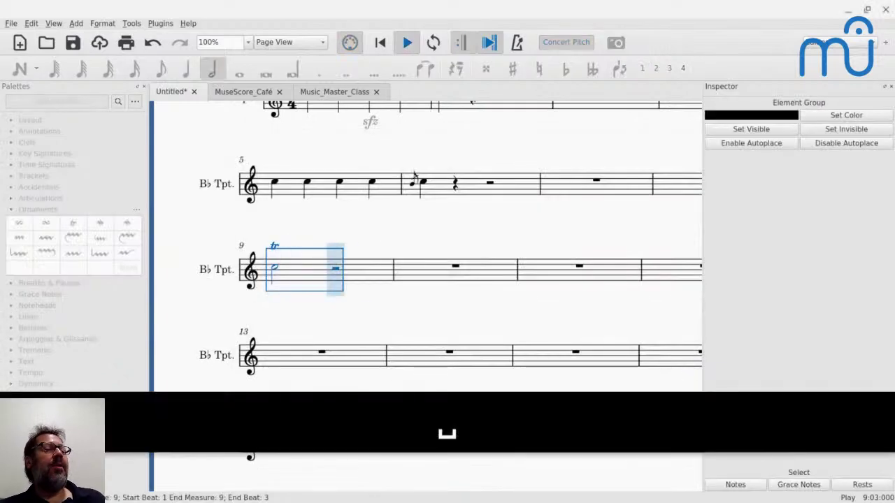
key(space)
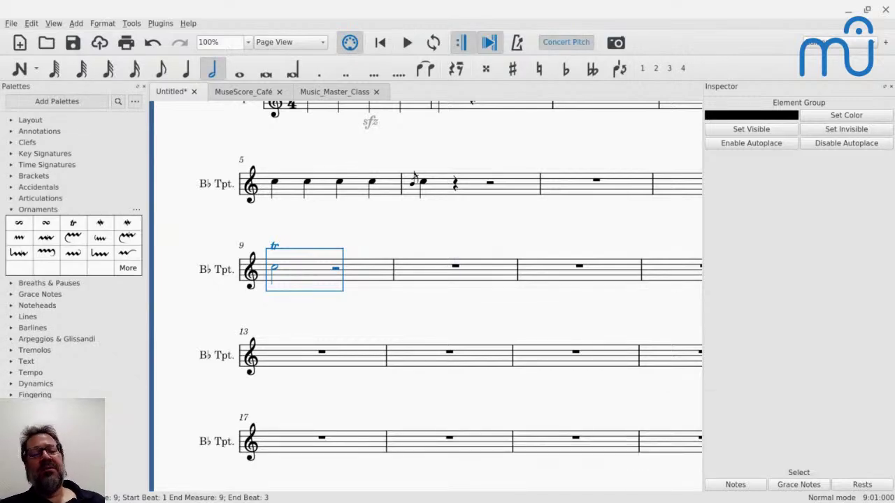
- Switch to the MuseScore_Café score and look over its lower staves down to the drums part
click(252, 96)
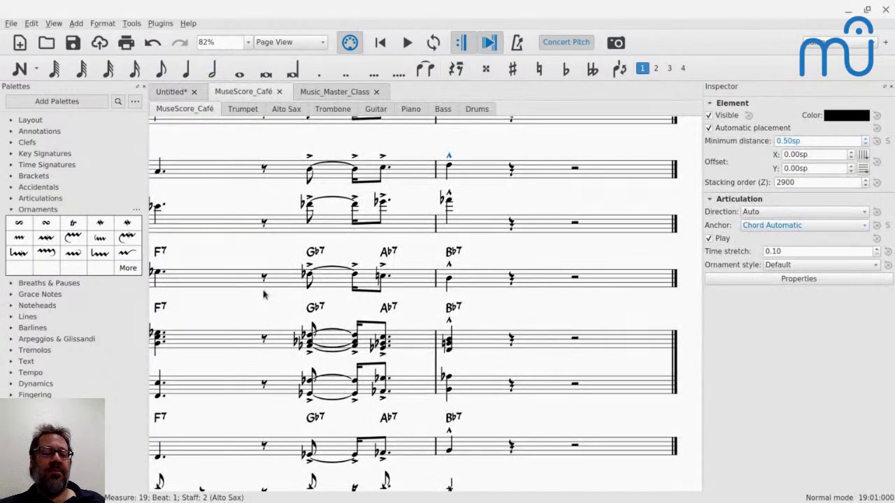
scroll(263, 294, down, 10)
scroll(263, 293, up, 5)
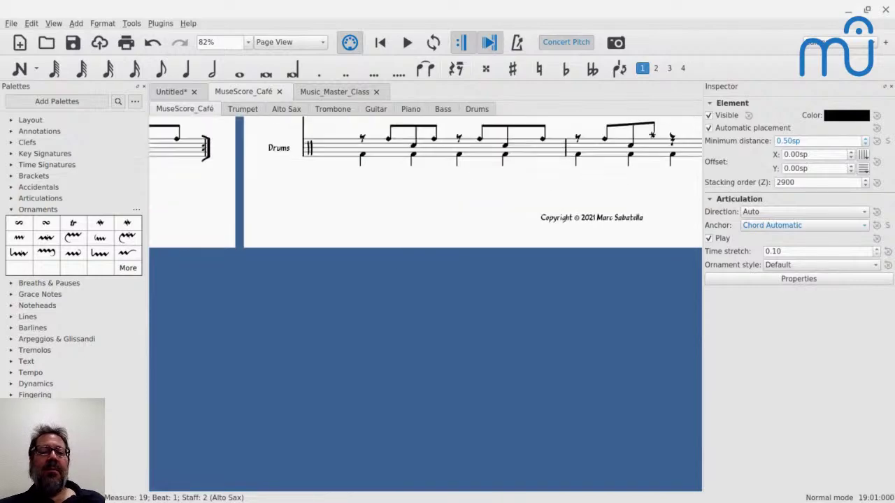
scroll(425, 255, right, 5)
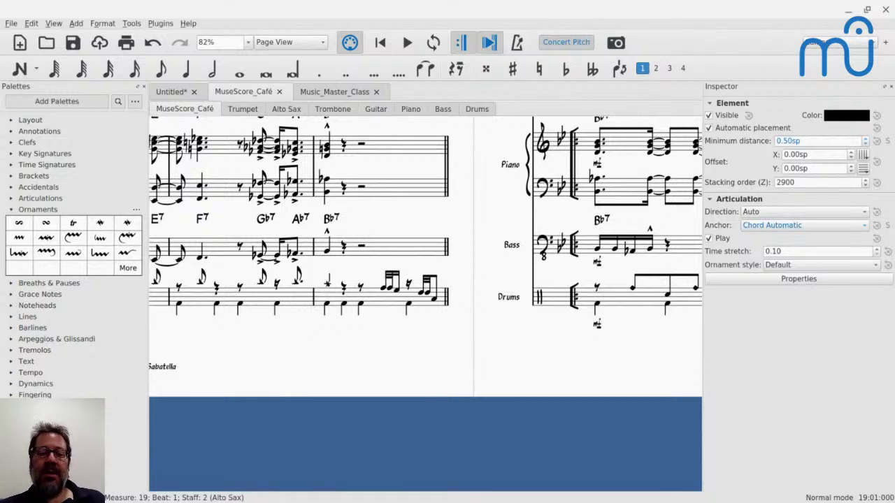
- Start opening another score and browse to the Big Band folder inside Scores/Projects
key(ctrl+o)
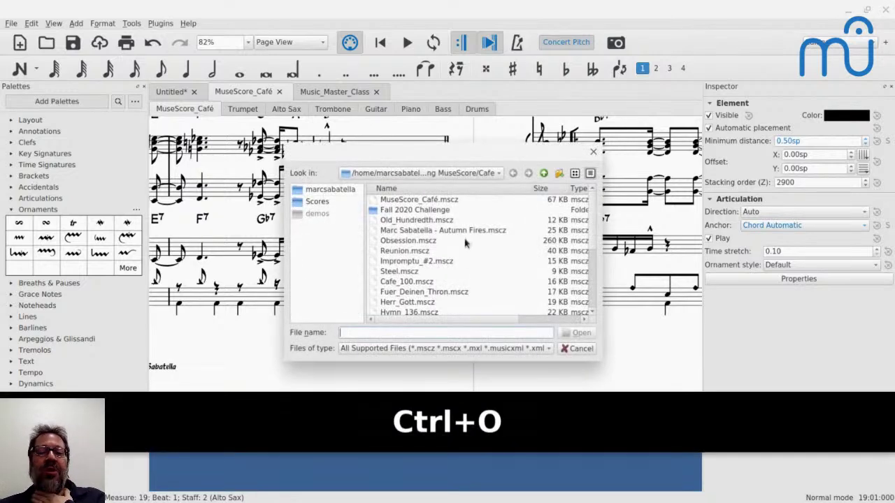
click(544, 174)
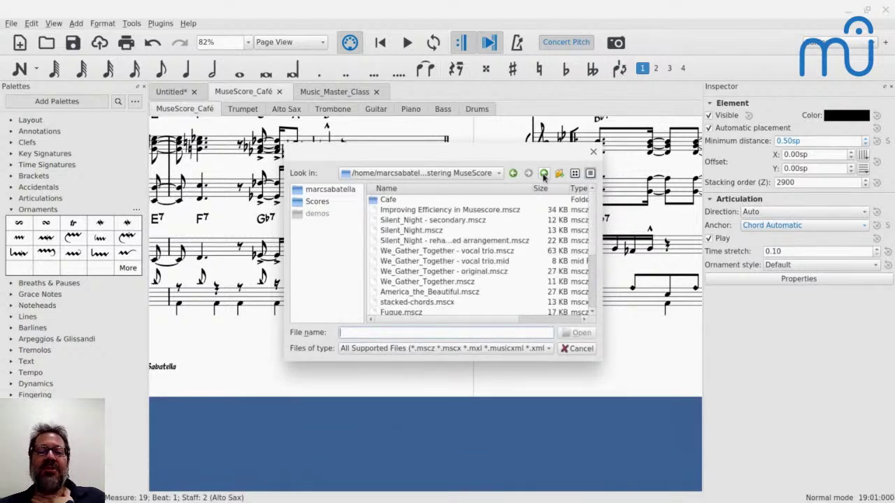
click(544, 174)
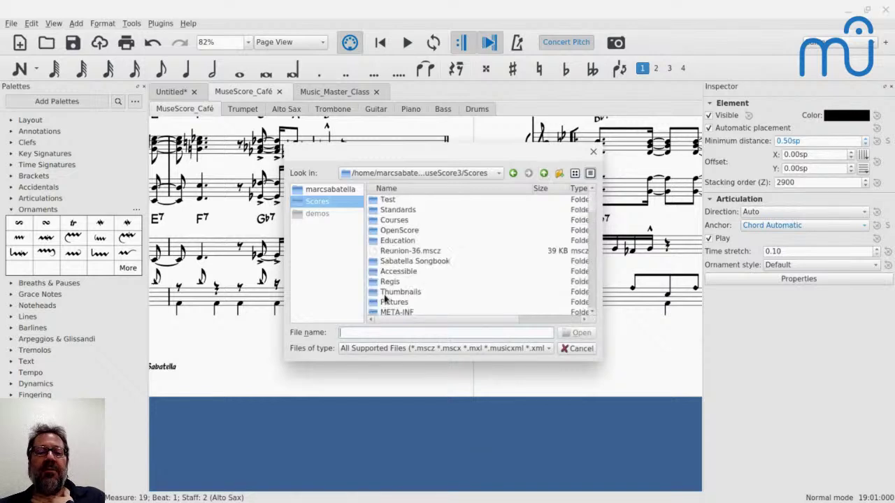
scroll(383, 298, down, 1)
click(383, 295)
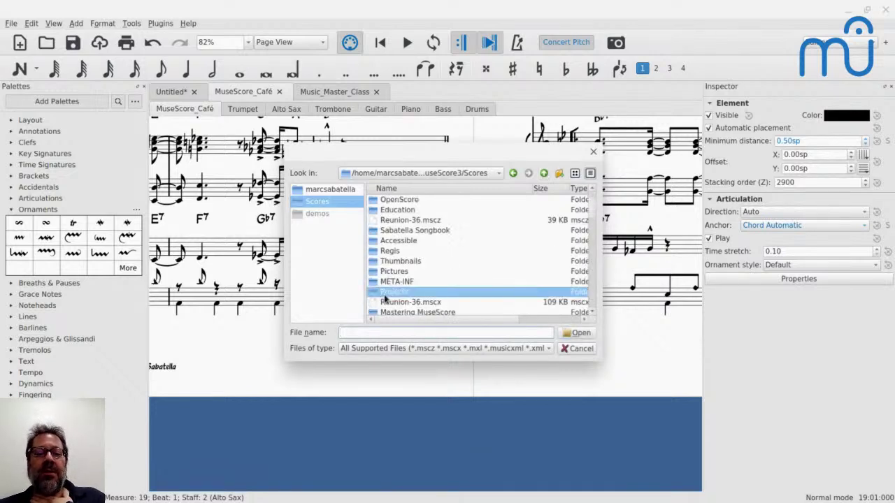
key(Return)
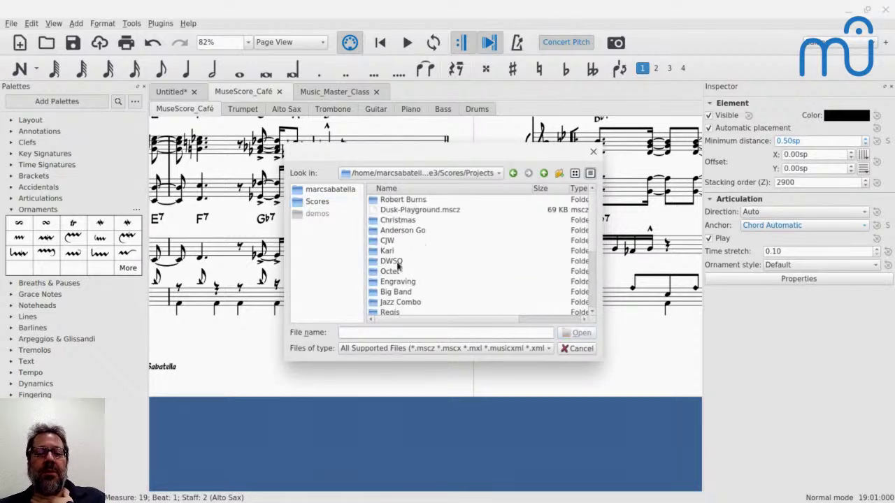
double_click(397, 293)
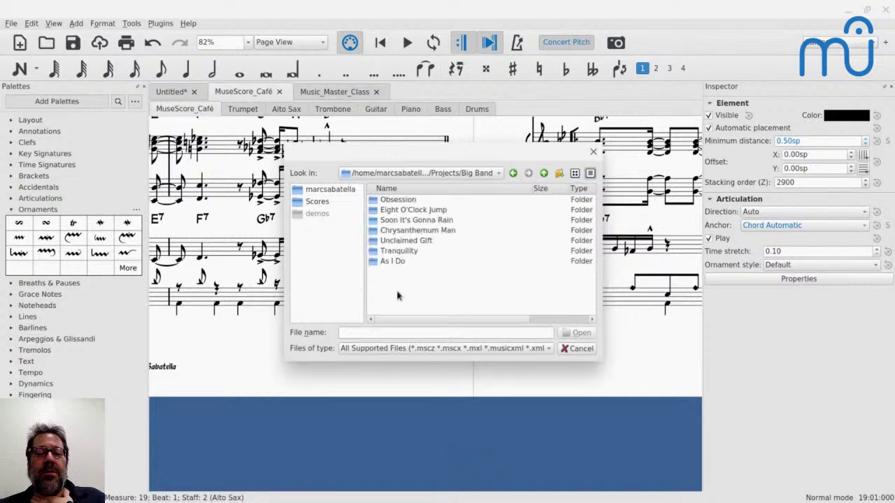
- Open Chrysanthemum_Man-demo.mscz from the Chrysanthemum Man folder
click(401, 233)
key(Return)
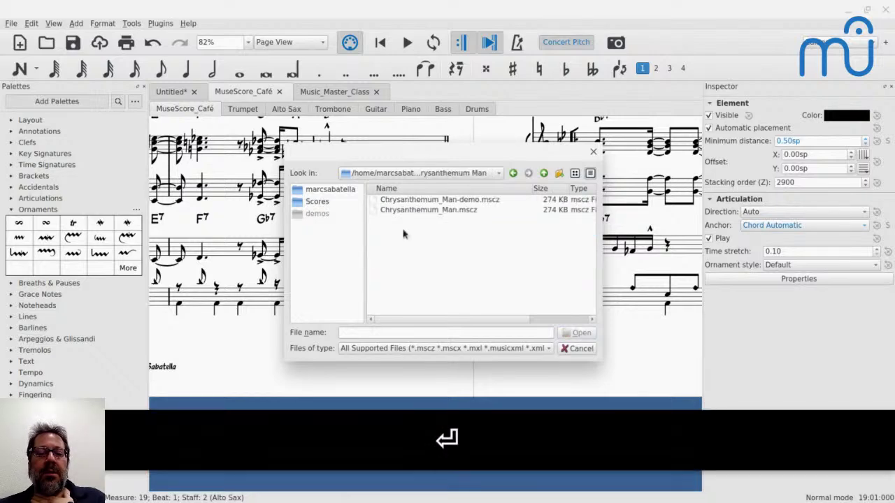
click(452, 201)
key(Return)
key(Return)
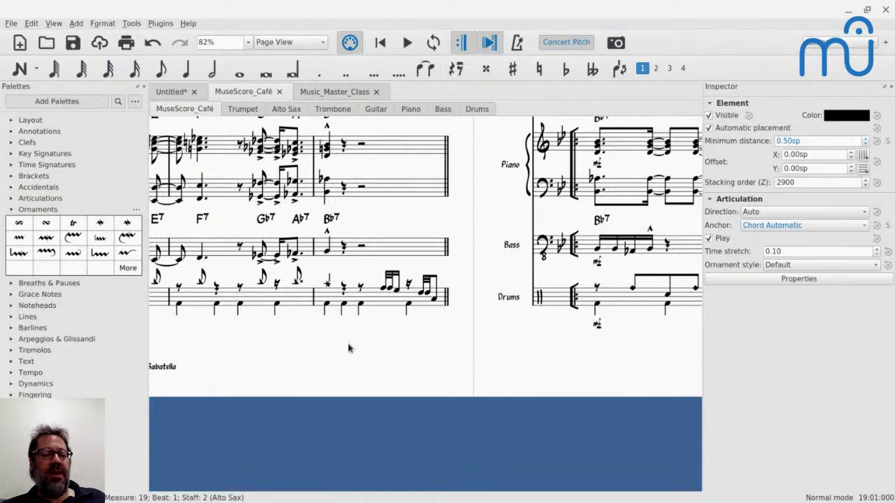
key(Escape)
key(Escape)
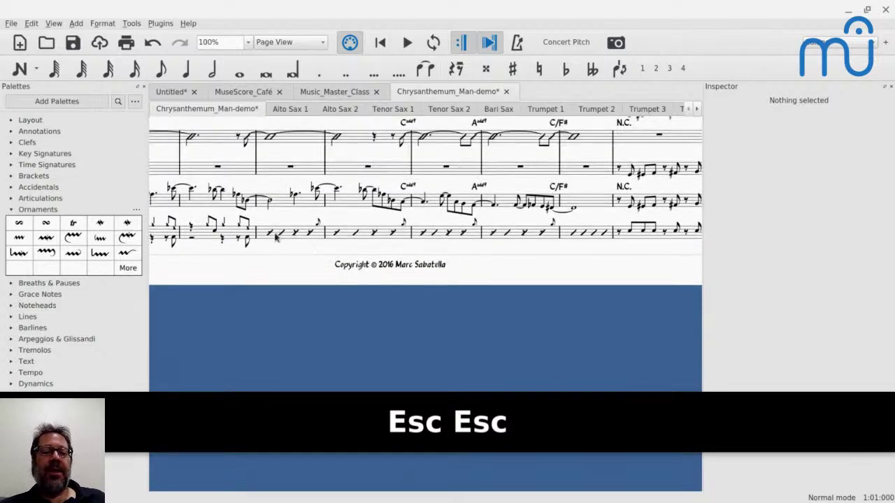
- Play back the Chrysanthemum_Man-demo score starting from the first drum slash of measure 13
click(276, 238)
key(space)
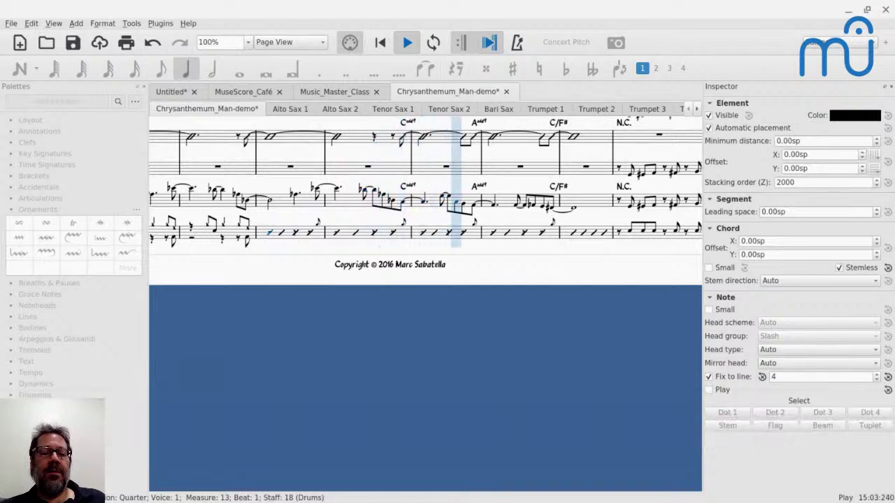
key(space)
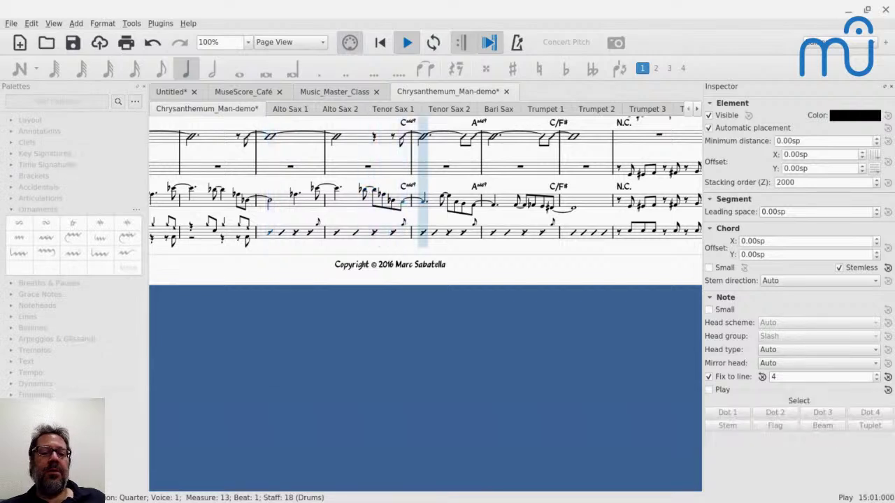
key(space)
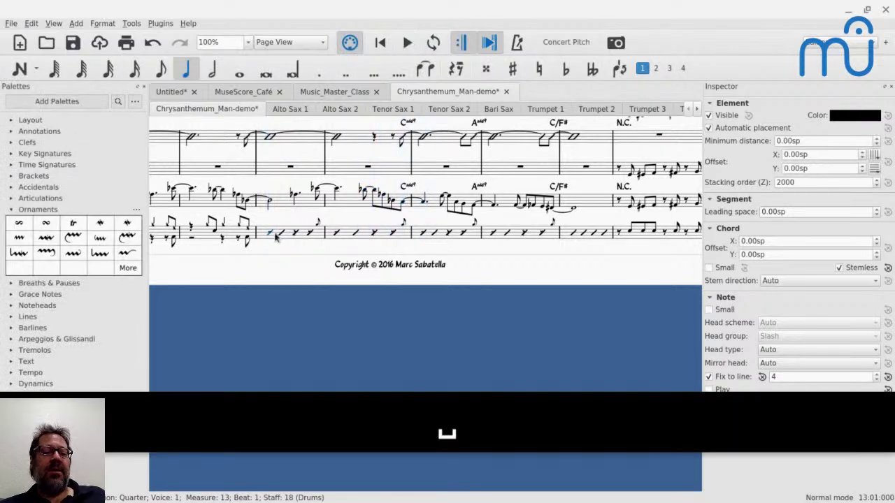
- Solo the Drumset channel in the mixer to play back the passage from measure 13, and close the mixer
key(F10)
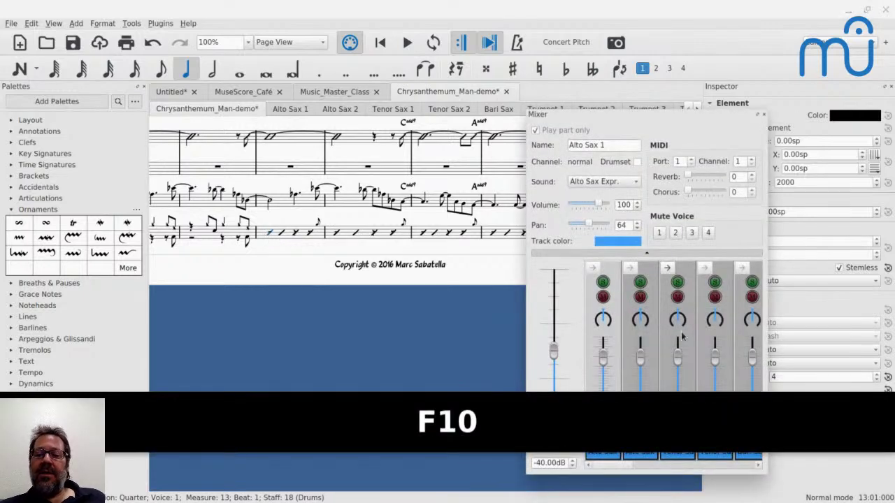
click(743, 282)
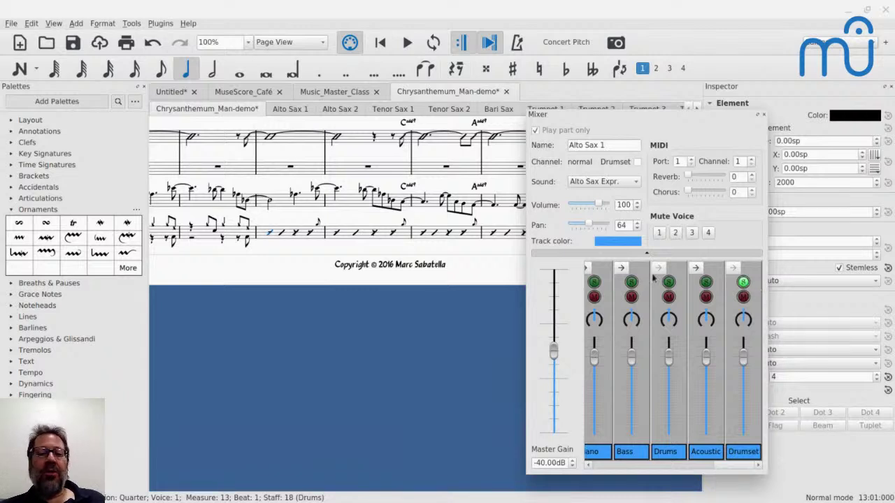
key(space)
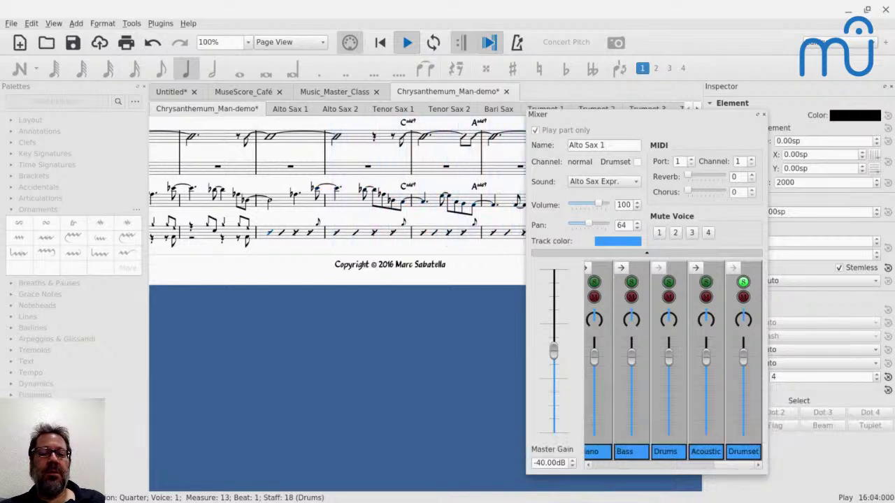
key(space)
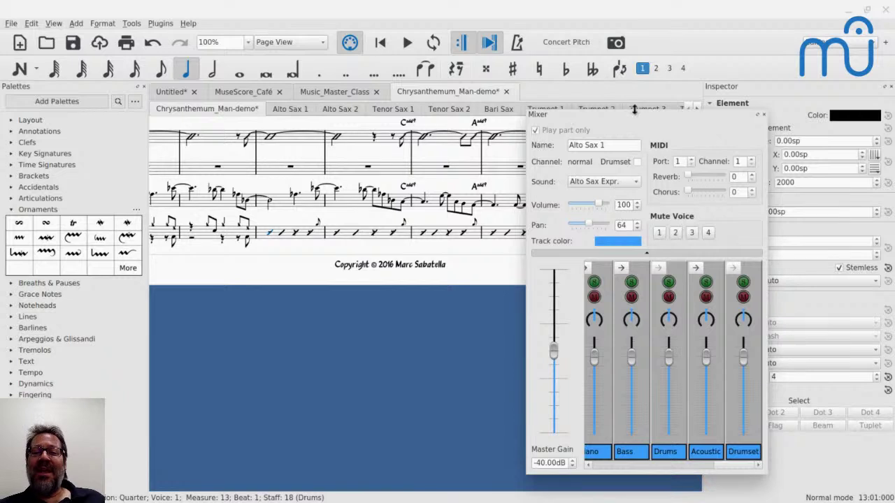
drag(631, 122, 630, 103)
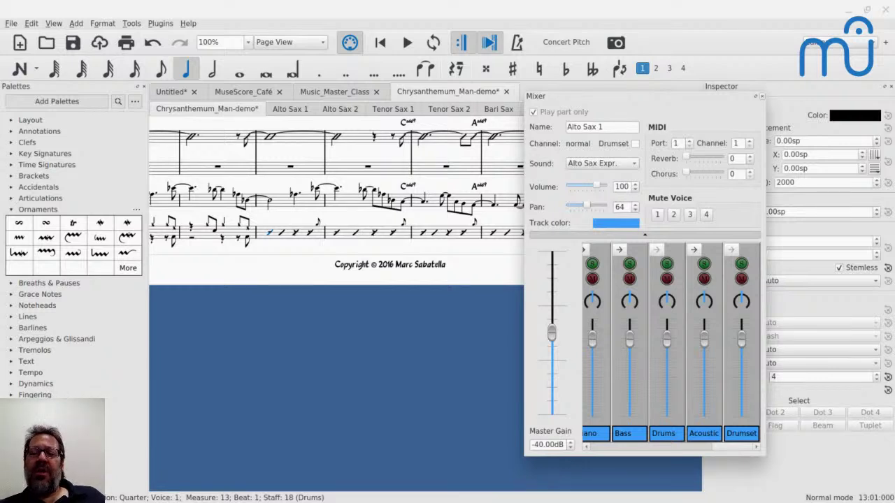
click(760, 98)
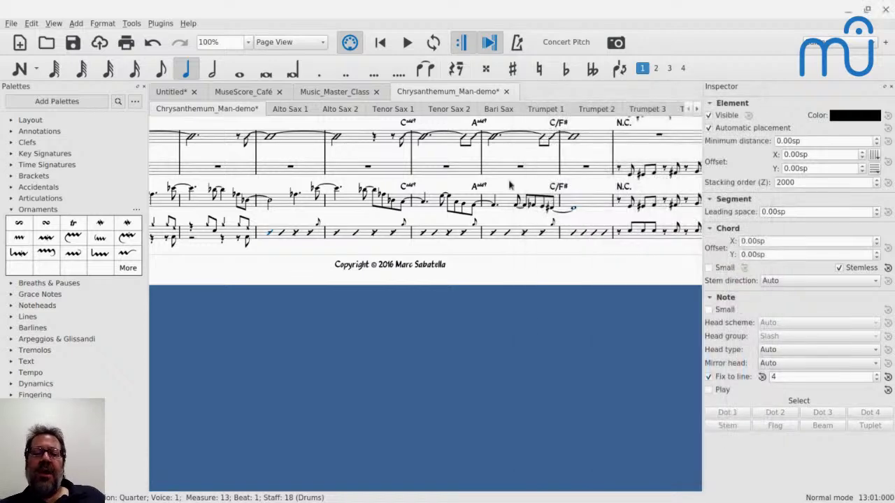
- Switch to the MuseScore_Café score and select measure 2 of the Bass staff
scroll(510, 186, up, 5)
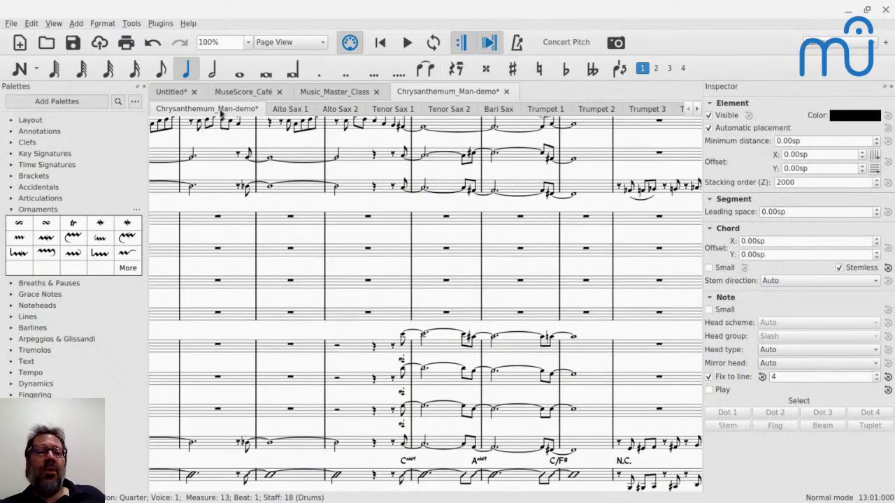
click(243, 92)
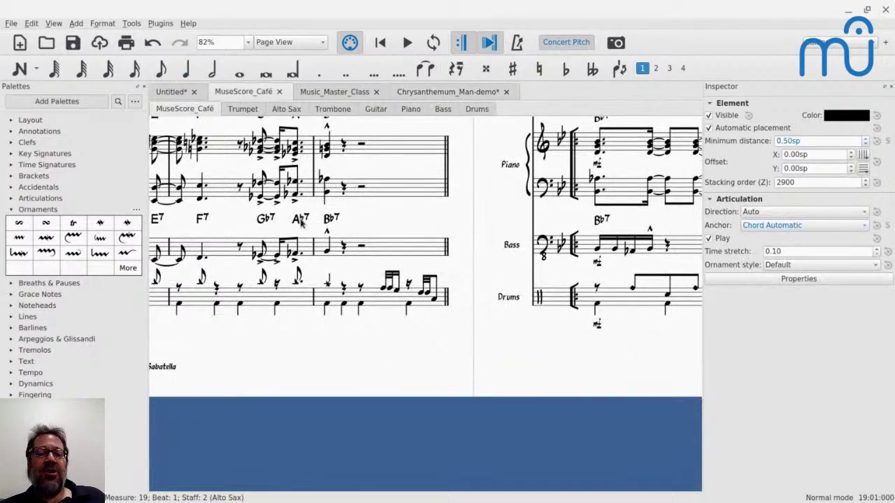
scroll(300, 223, left, 3)
scroll(300, 224, right, 8)
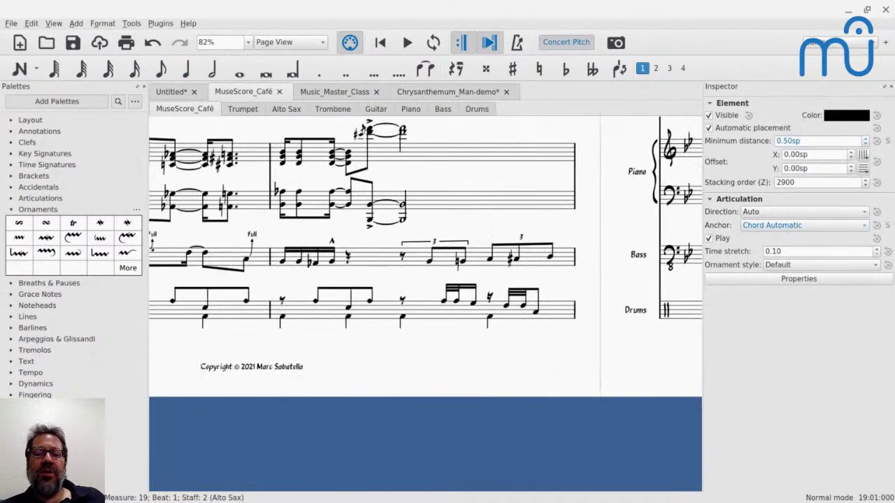
scroll(425, 257, right, 3)
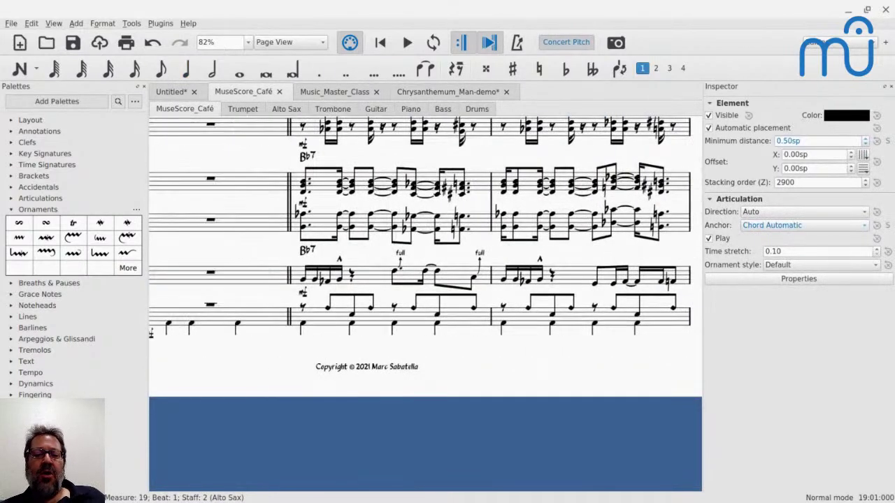
scroll(389, 274, left, 1)
click(401, 279)
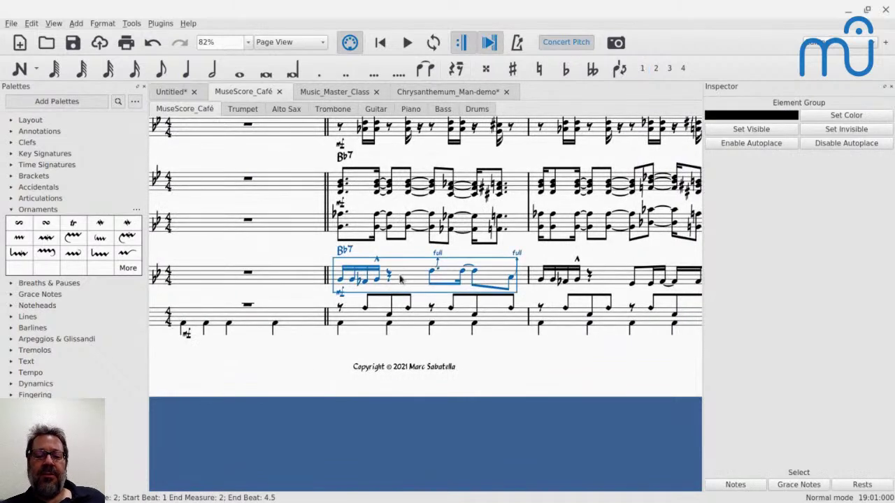
- Solo the Bass channel in the mixer and select the first bass note of measure 2, keeping the mixer clear of the score
key(F10)
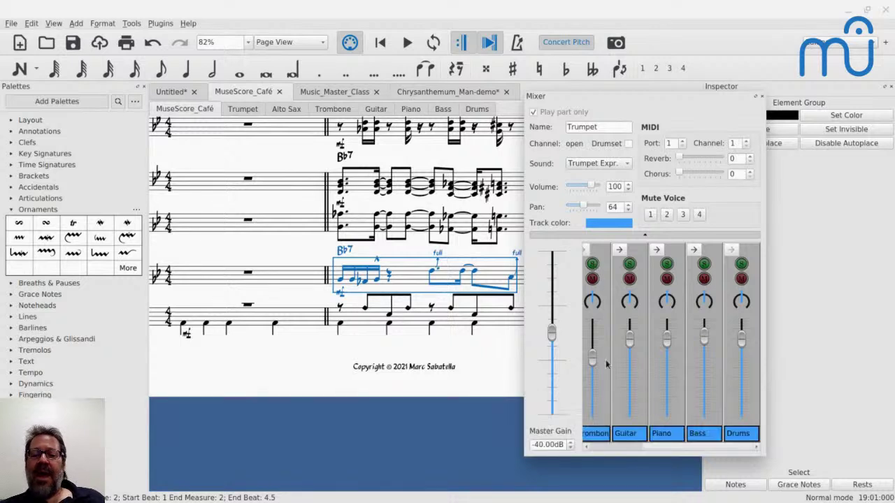
scroll(611, 362, left, 3)
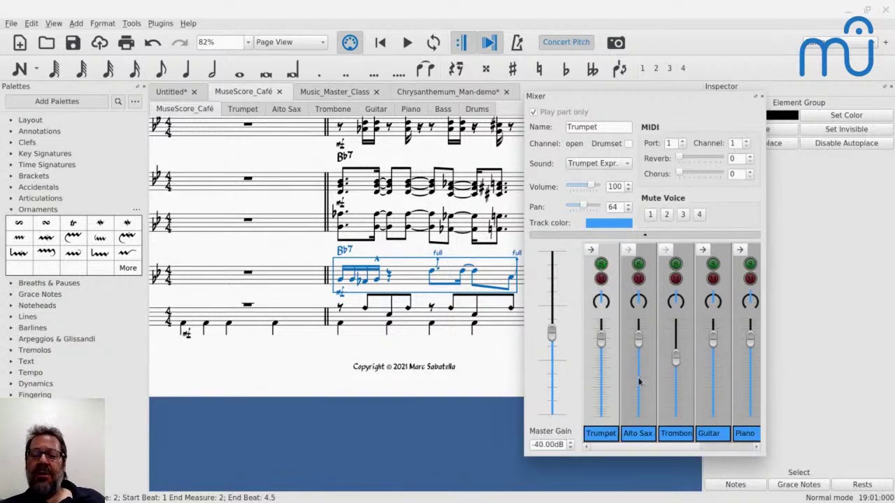
scroll(638, 381, right, 3)
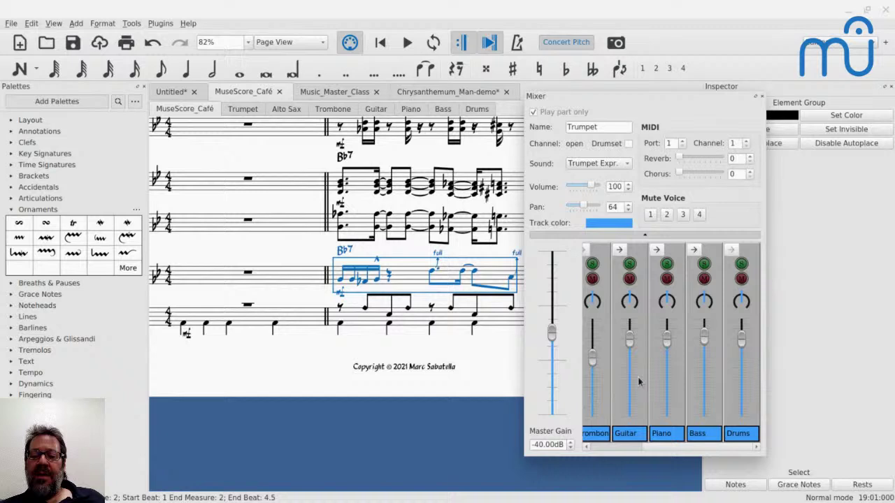
click(704, 264)
click(342, 281)
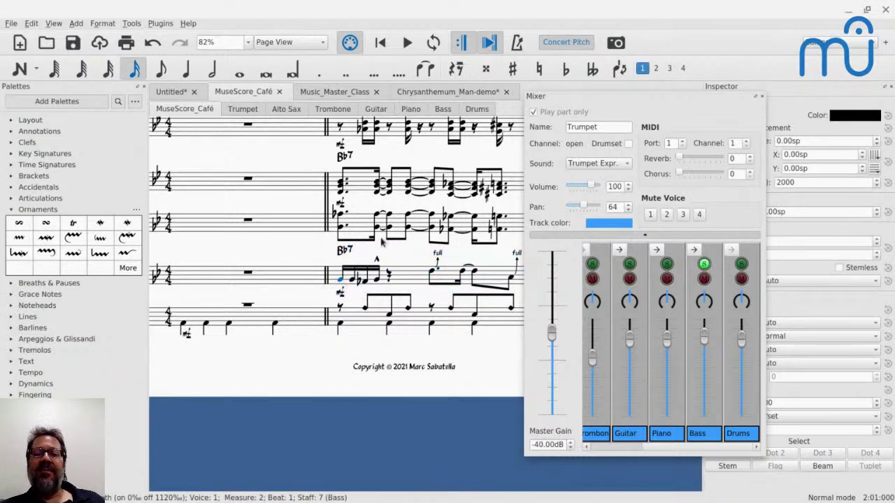
drag(541, 100, 646, 23)
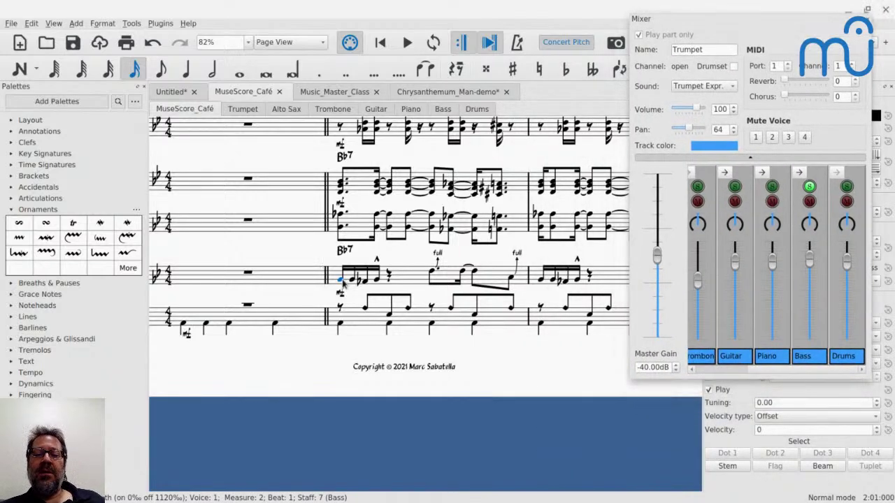
- Change the score to Continuous View and play back the bass line from measure 2
key(space)
key(space)
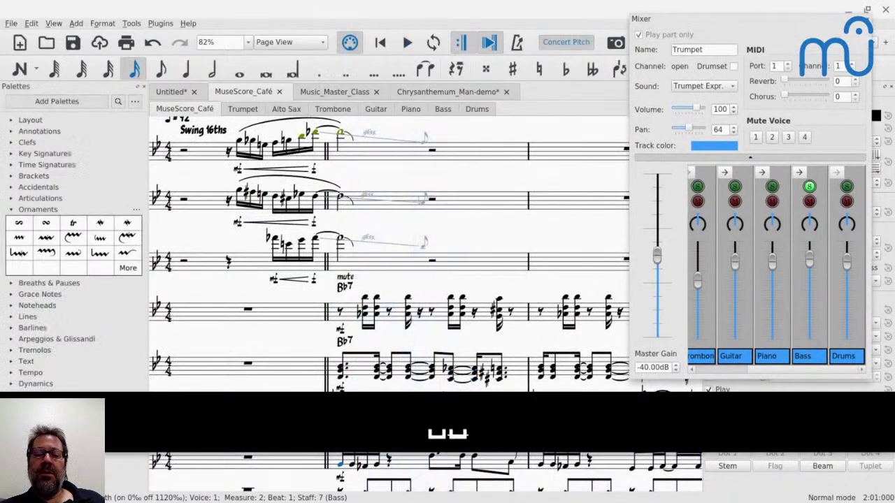
scroll(263, 180, down, 3)
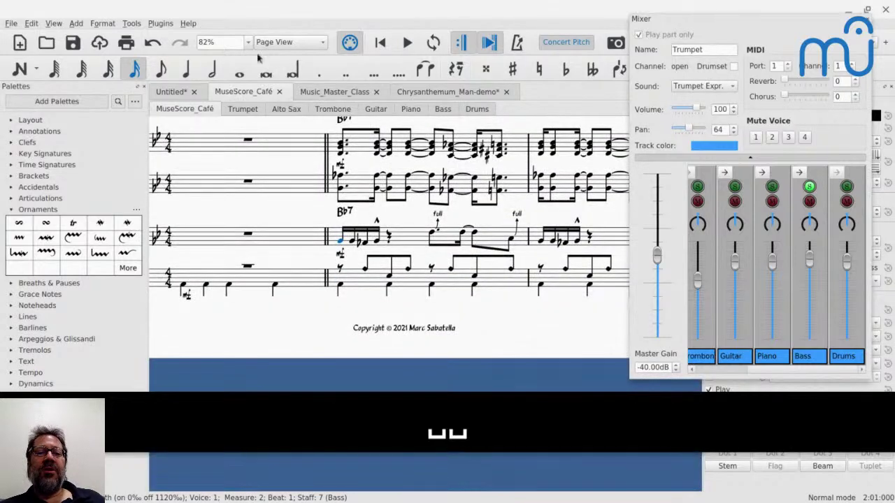
click(277, 45)
click(280, 54)
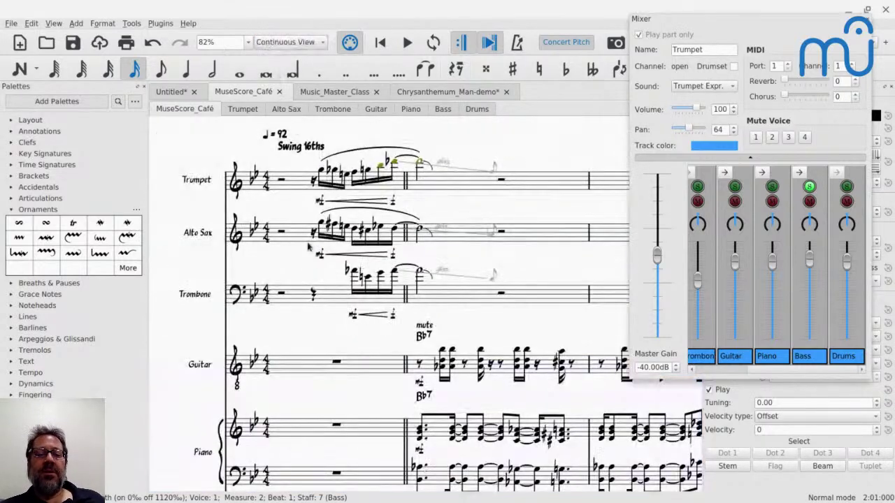
scroll(311, 271, down, 2)
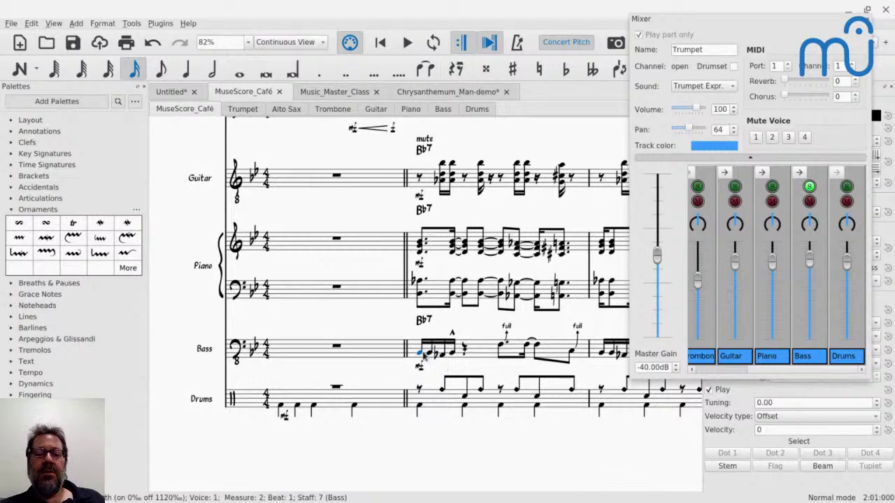
key(space)
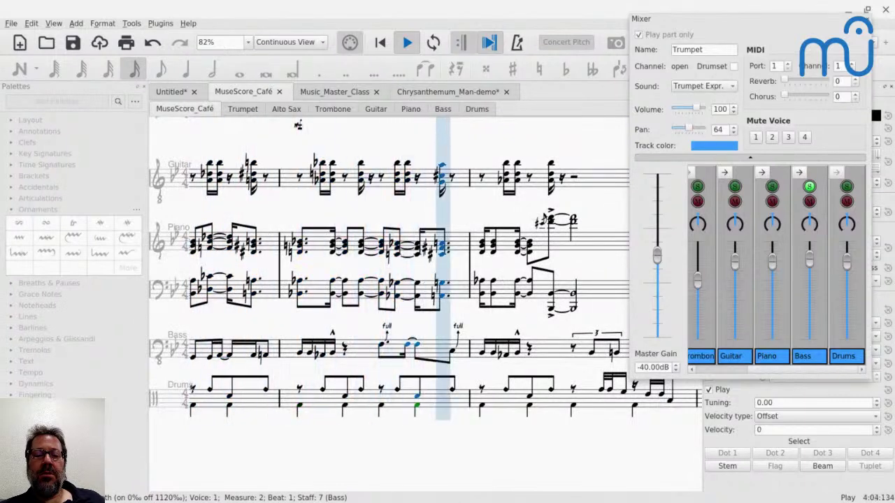
key(space)
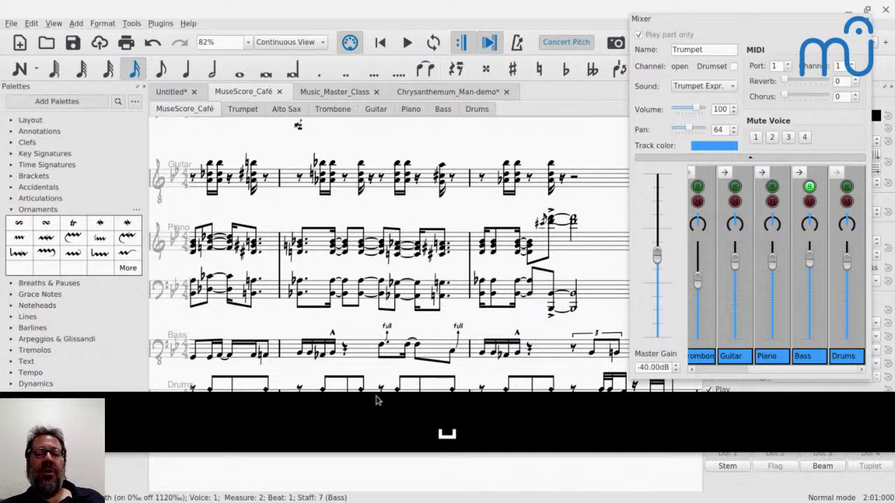
- Add a Bend articulation to the sixteenth note at beat 3.75 of measure 4 in the Bass staff
click(387, 338)
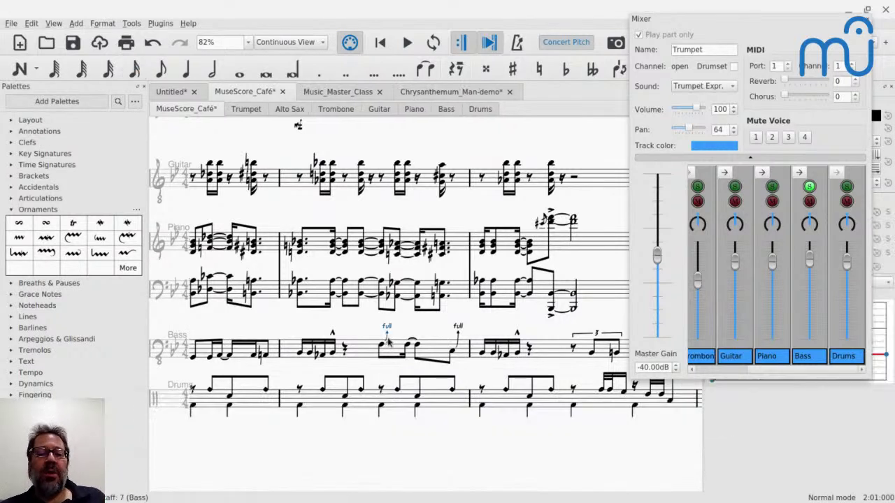
click(11, 209)
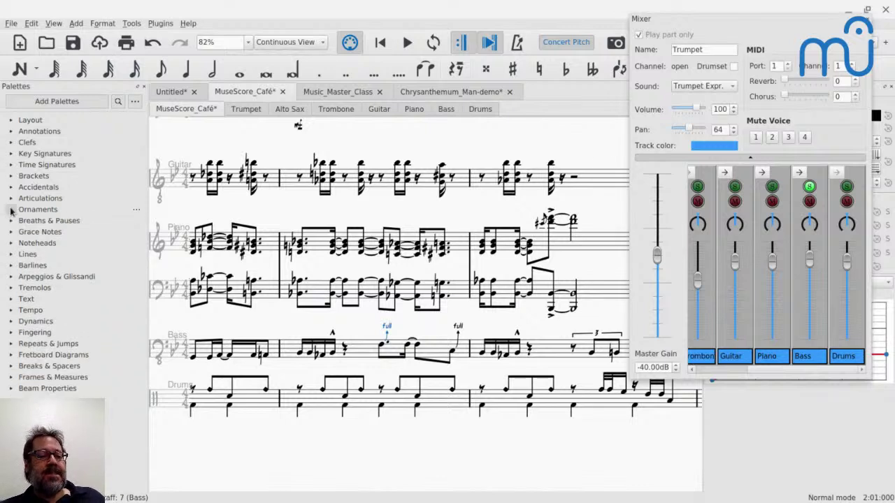
click(11, 199)
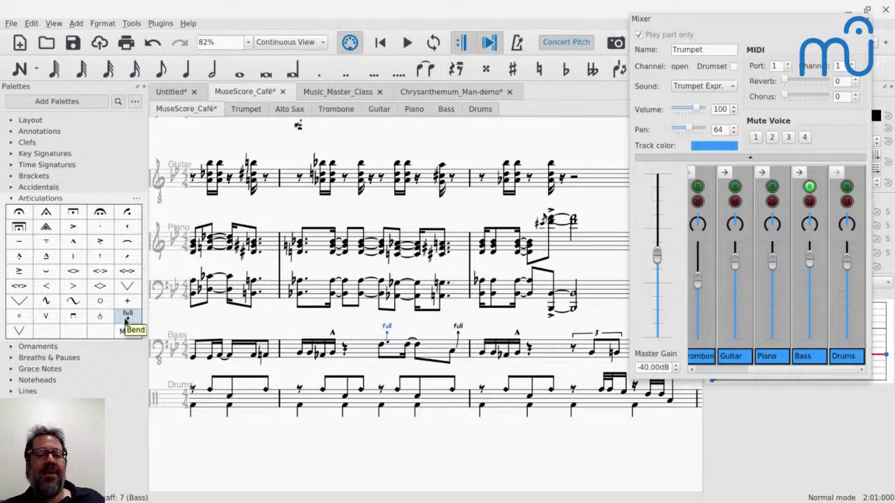
drag(127, 318, 412, 347)
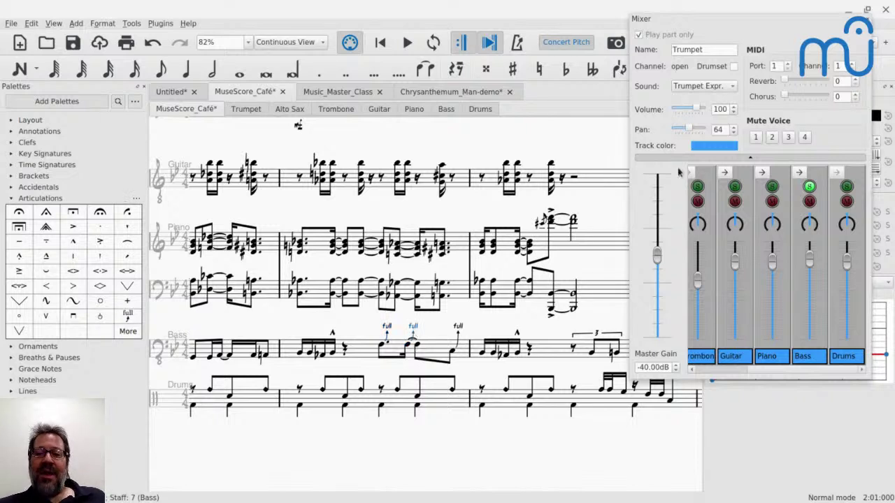
- Close the mixer and lower the middle and end points of the new bend's curve to make it a 1/2 bend
click(870, 23)
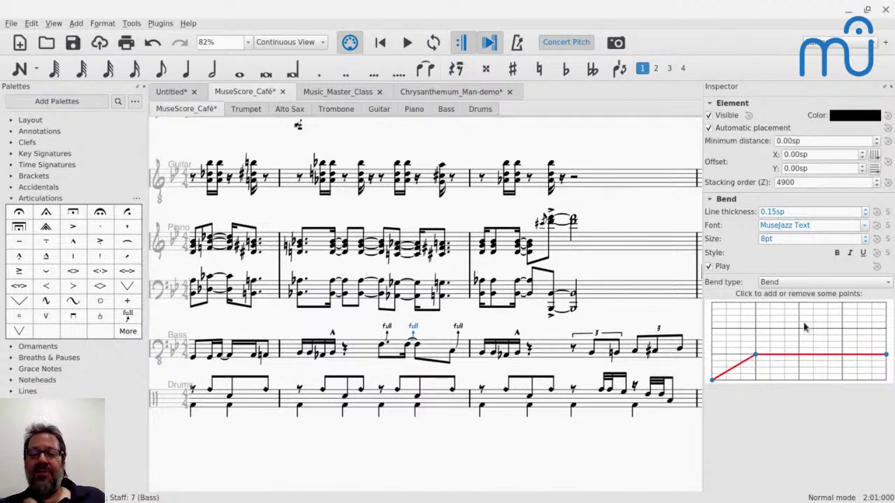
click(757, 374)
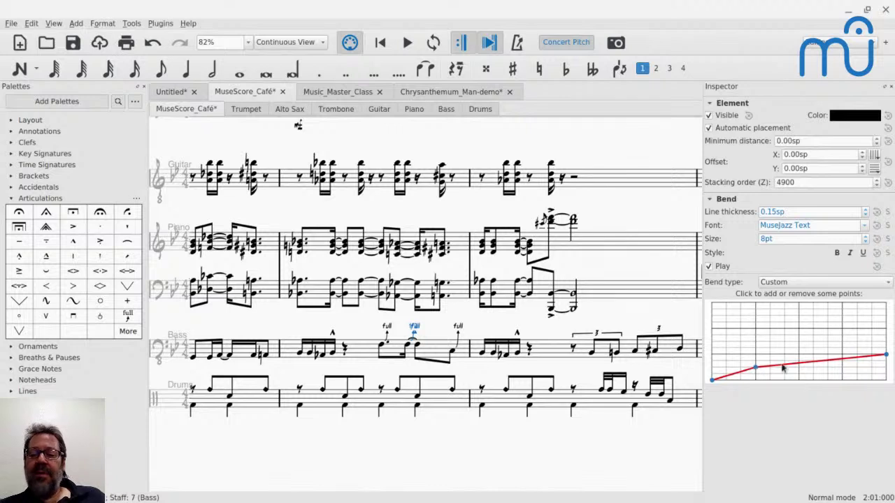
click(885, 369)
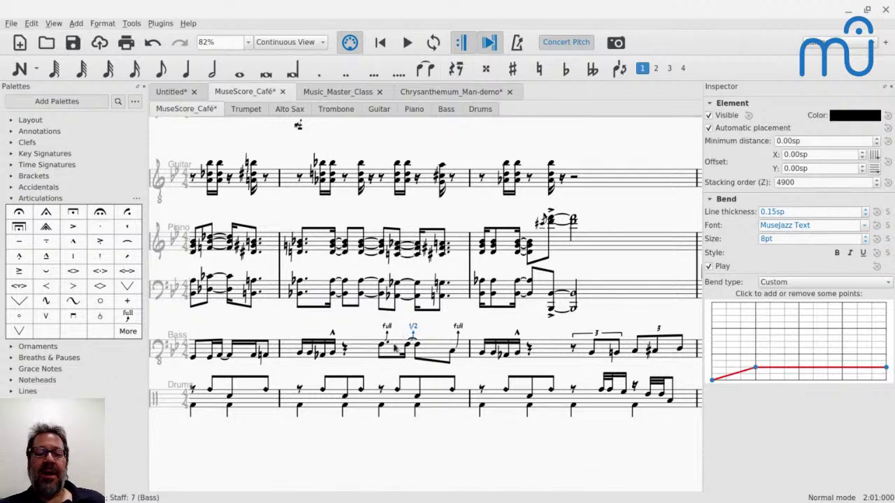
- Play back the bass from beat 3 of measure 4 and select the note carrying the 1/2 bend
click(388, 350)
key(space)
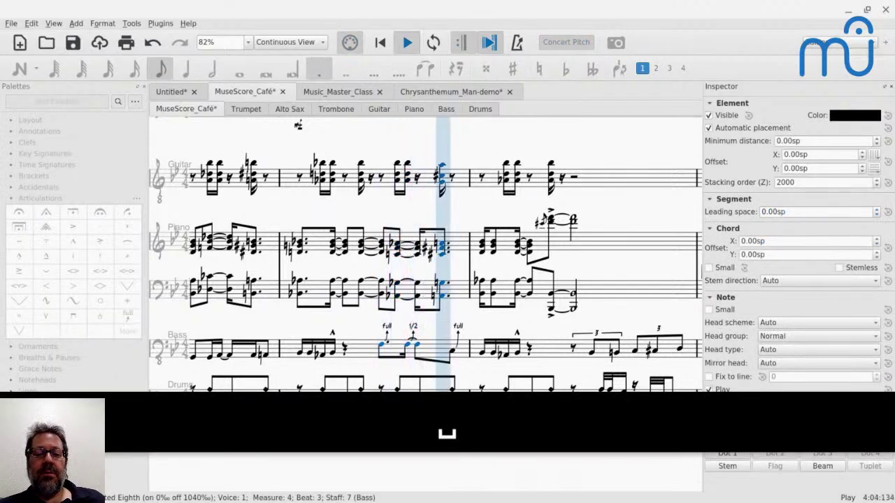
key(space)
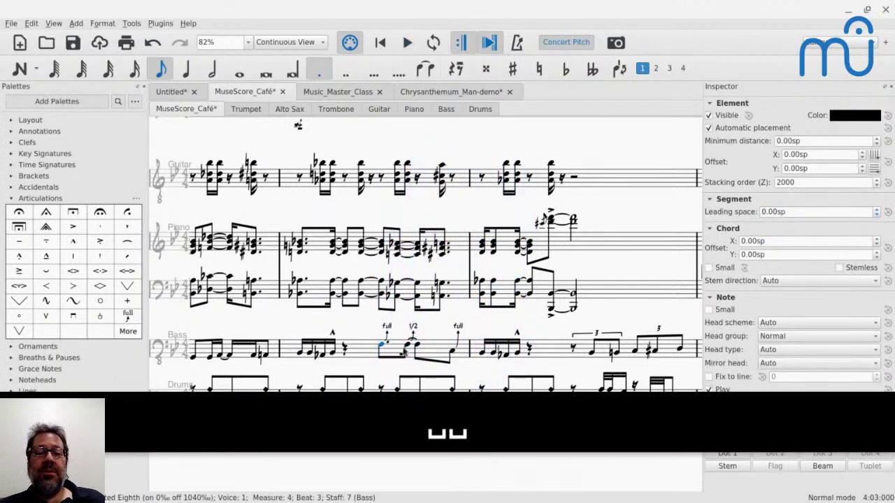
click(408, 345)
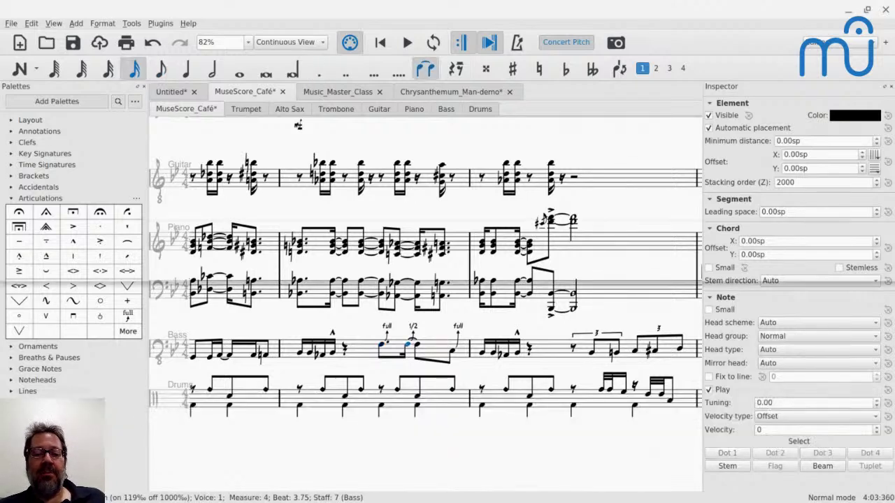
- Play back the bass from the note carrying the 1/2 bend in measure 4 and select that bend to view its curve
key(space)
key(space)
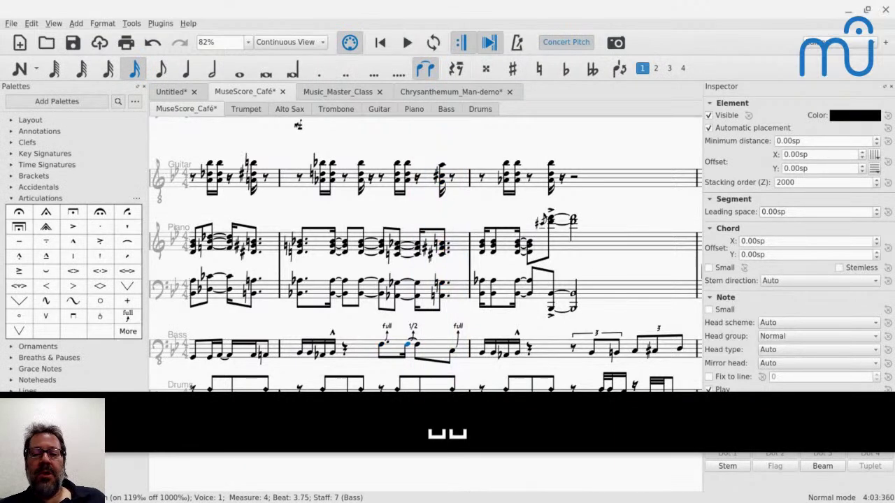
click(412, 329)
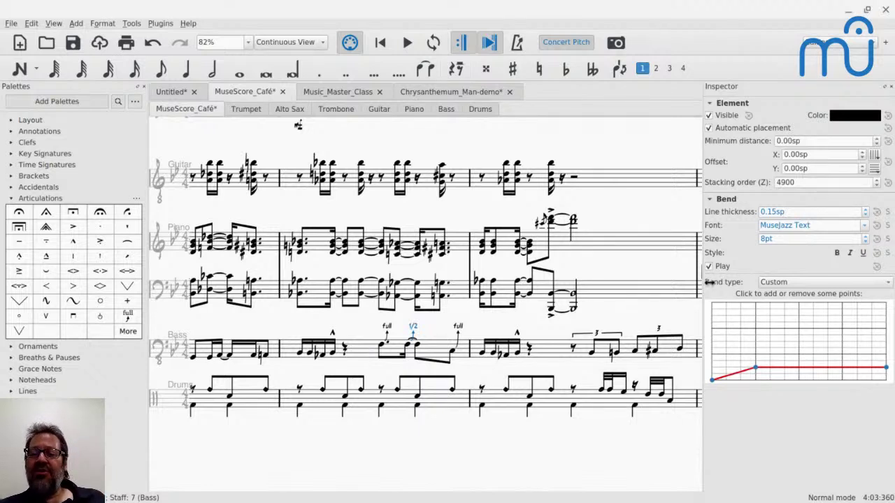
- Undo all the edits made to the MuseScore_Café score in this session
key(ctrl+z)
key(ctrl+z)
key(ctrl+z)
key(ctrl+z)
key(ctrl+z)
key(ctrl+z)
key(ctrl+z)
key(ctrl+z)
key(ctrl+z)
key(ctrl+z)
key(ctrl+z)
key(ctrl+z)
key(ctrl+z)
key(ctrl+z)
key(ctrl+z)
key(ctrl+z)
key(ctrl+z)
key(ctrl+z)
key(ctrl+z)
key(ctrl+z)
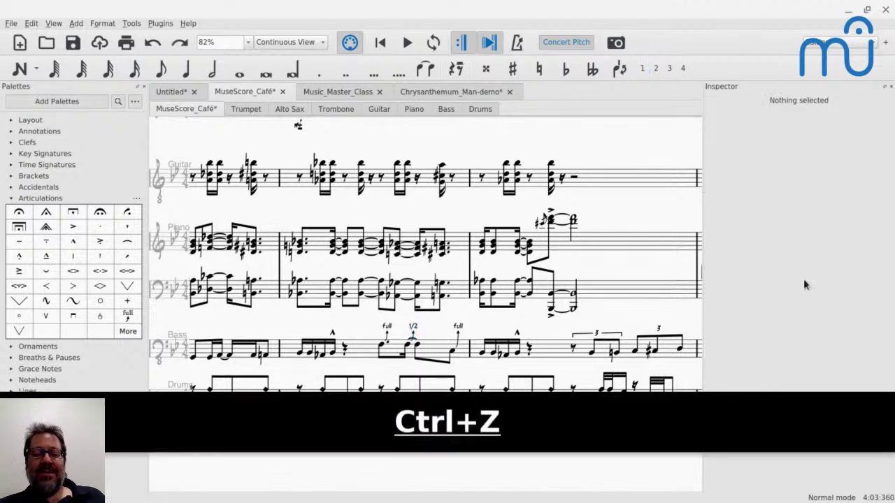
key(ctrl+z)
key(ctrl+z)
key(ctrl+z)
key(ctrl+z)
key(ctrl+z)
key(ctrl+z)
key(ctrl+z)
key(ctrl+z)
key(ctrl+z)
key(ctrl+z)
key(ctrl+z)
key(ctrl+z)
key(ctrl+z)
key(ctrl+z)
key(ctrl+z)
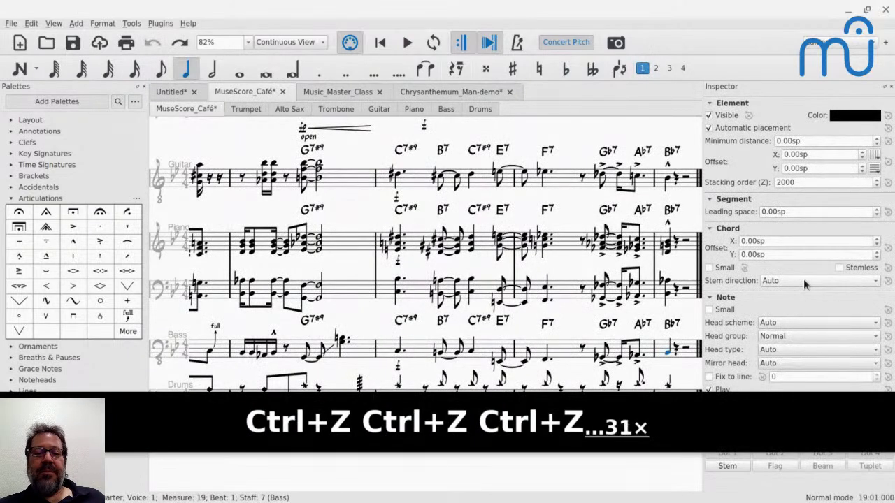
key(ctrl+z)
key(ctrl+z)
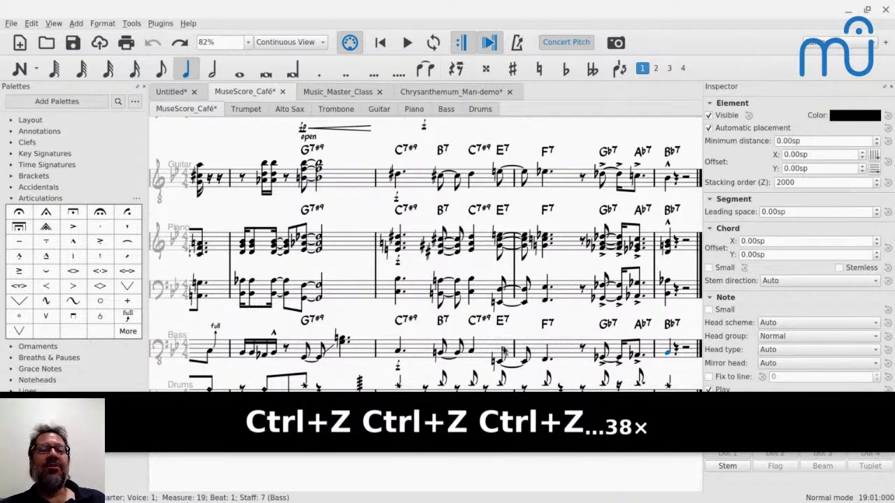
- Close MuseScore_Café without saving and reopen MuseScore_Café.mscz from the Cafe folder inside Scores/Mastering MuseScore
key(ctrl+w)
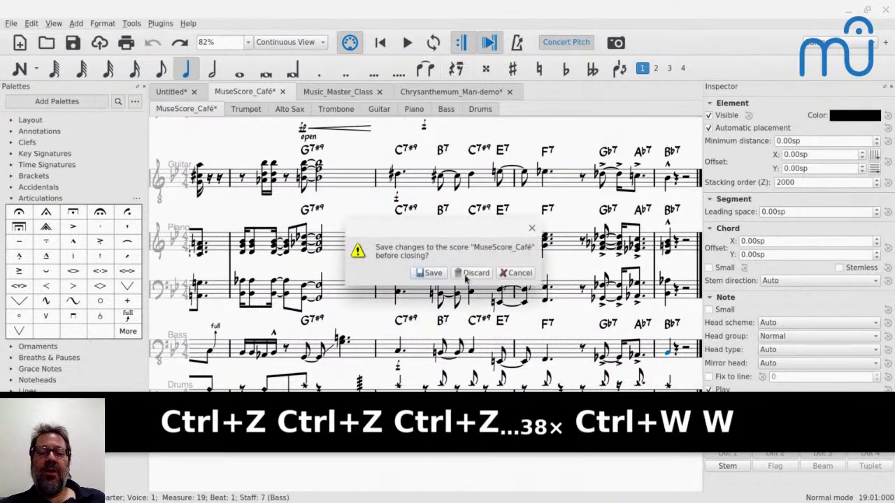
click(466, 276)
key(ctrl+o)
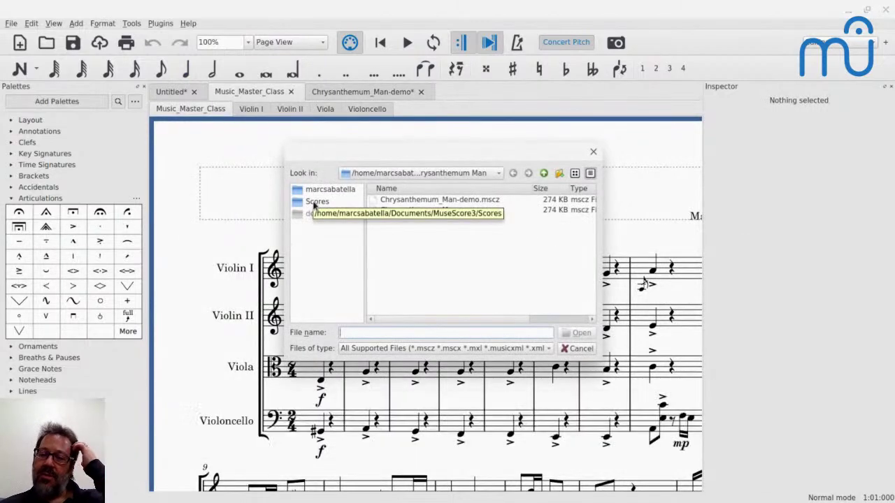
click(314, 202)
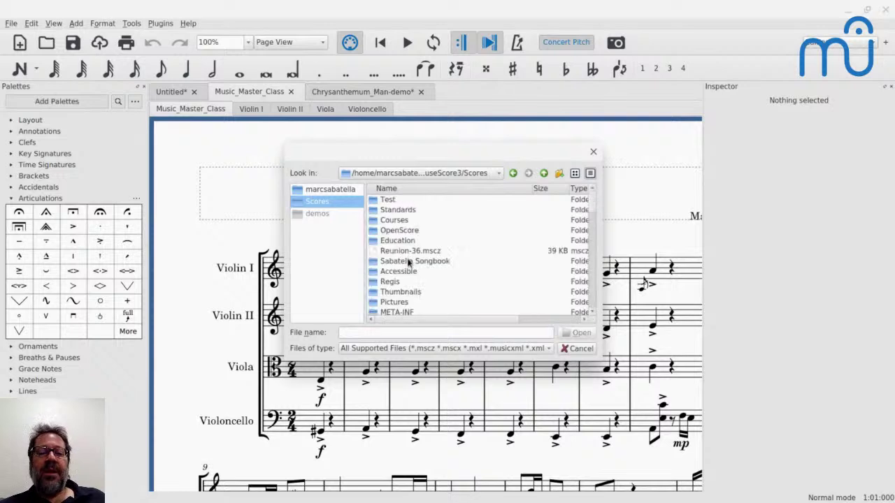
scroll(411, 270, down, 3)
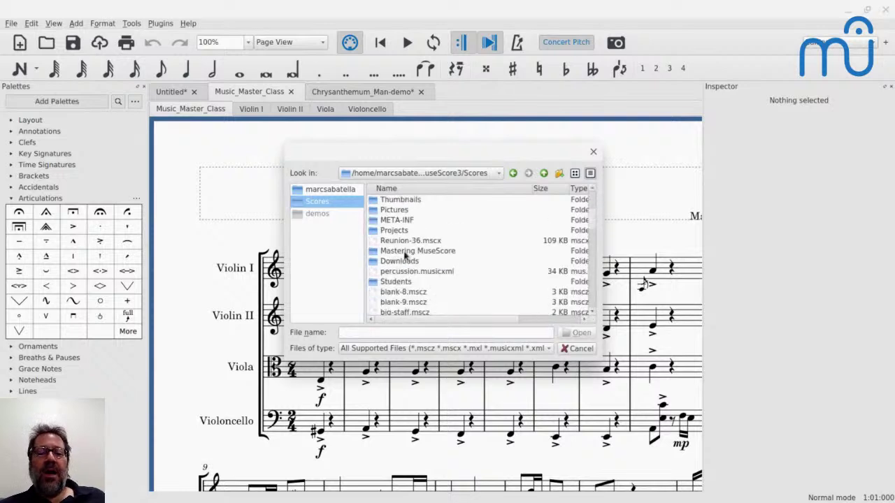
double_click(404, 252)
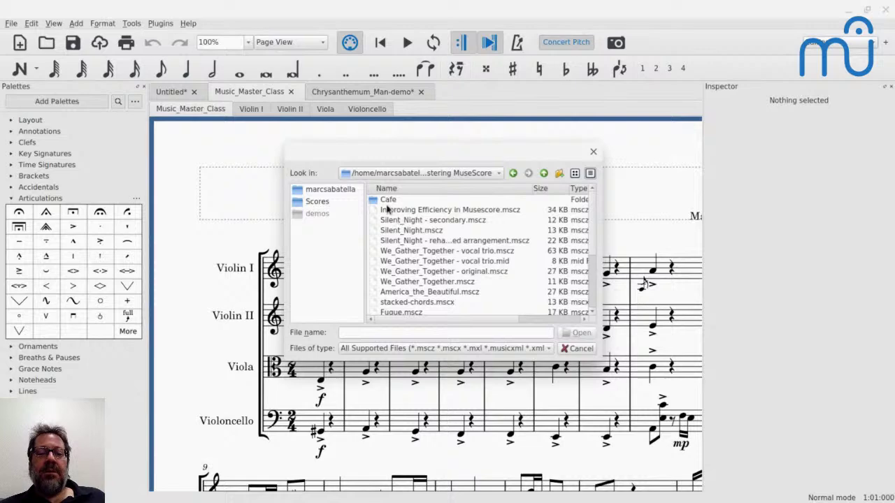
double_click(387, 201)
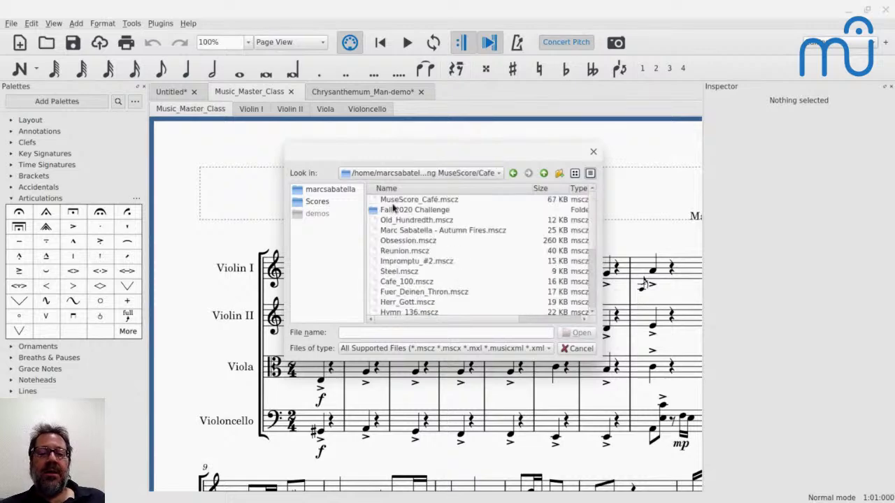
double_click(391, 208)
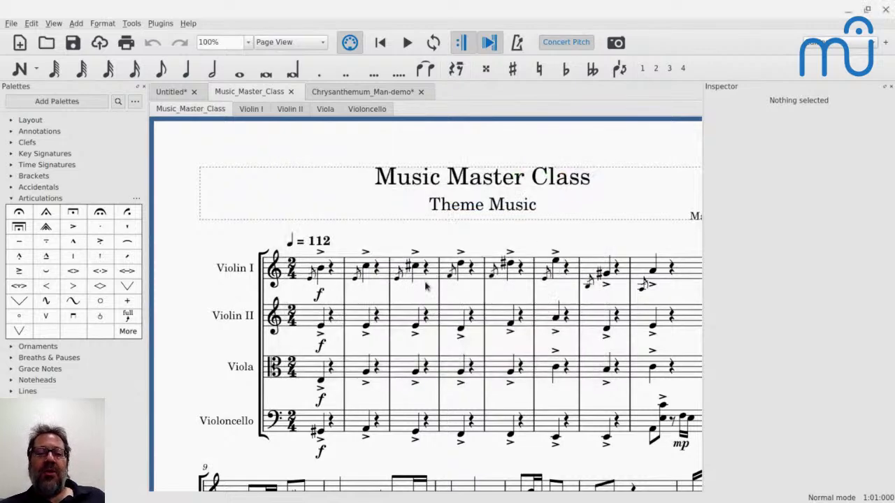
- Select the first full bend of measure 2 in the Bass staff to examine its bend curve
scroll(426, 285, down, 3)
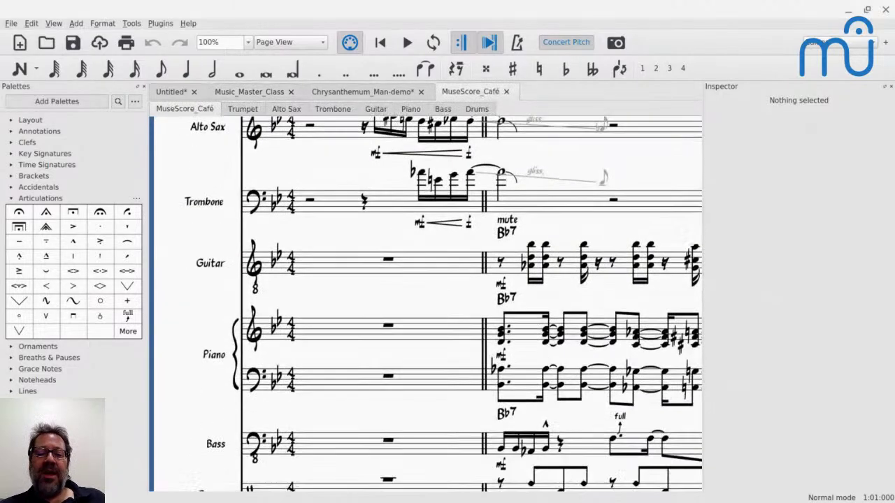
scroll(426, 286, right, 2)
scroll(424, 447, right, 2)
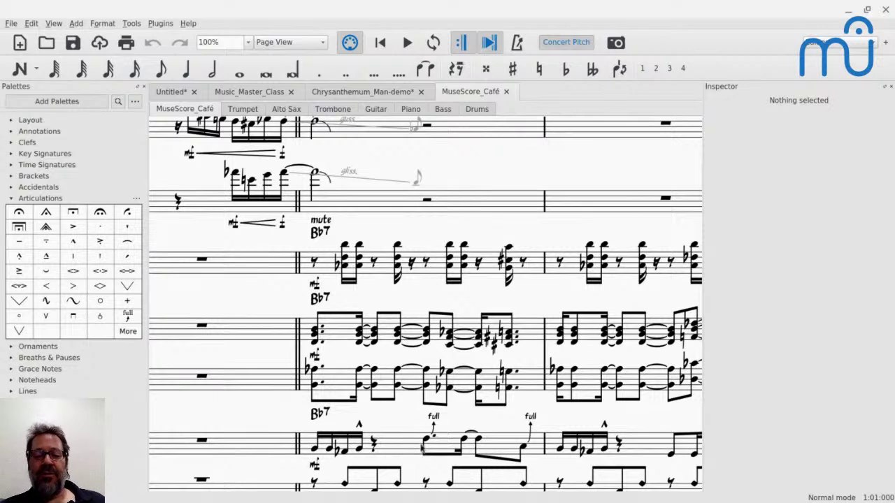
click(434, 424)
scroll(433, 424, down, 2)
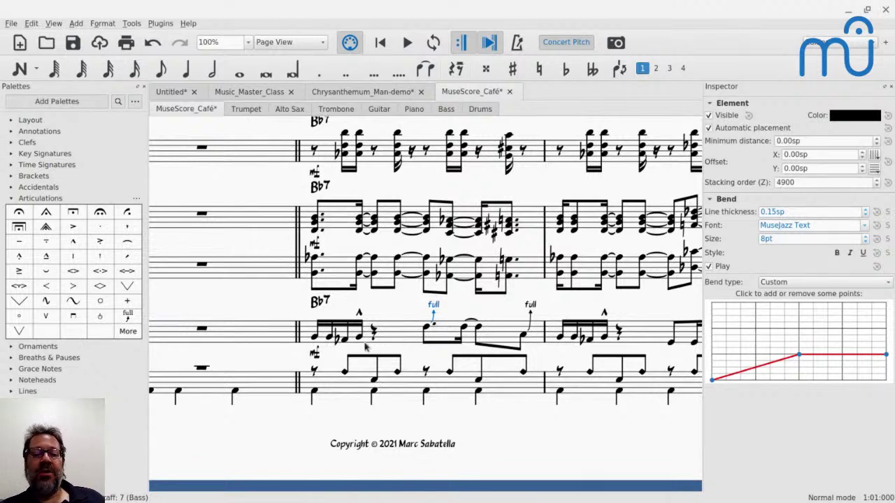
- Solo the Guitar in the mixer and play back its part from the eighth rest opening measure 2
scroll(362, 355, up, 3)
scroll(362, 355, up, 1)
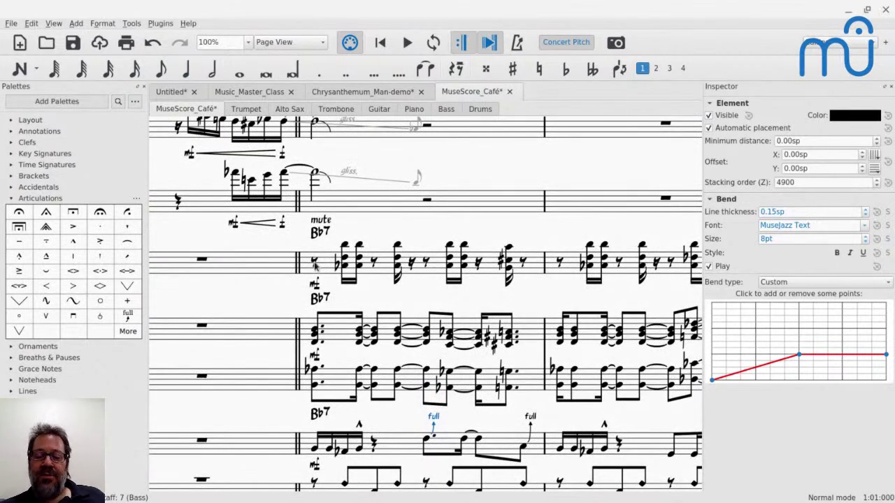
key(F10)
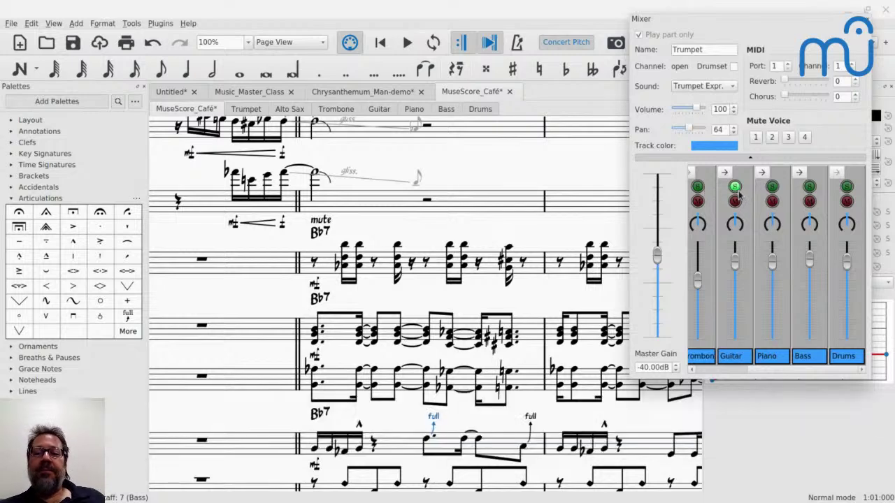
click(314, 262)
key(space)
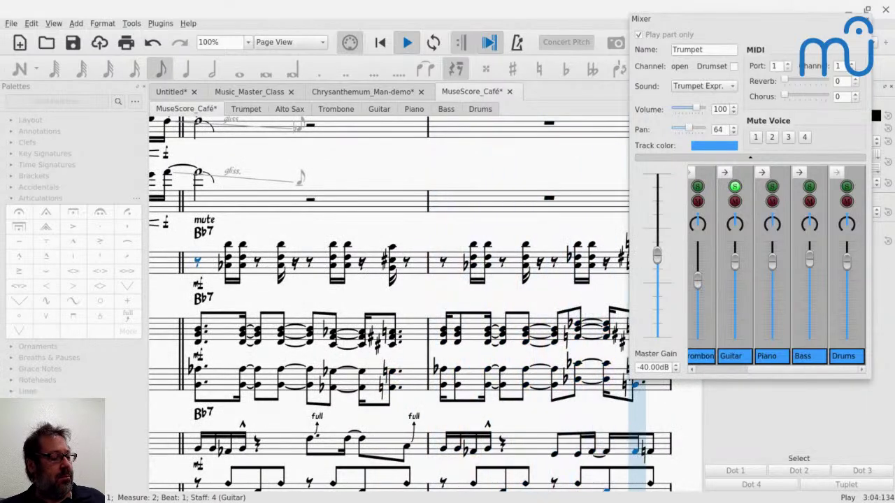
key(space)
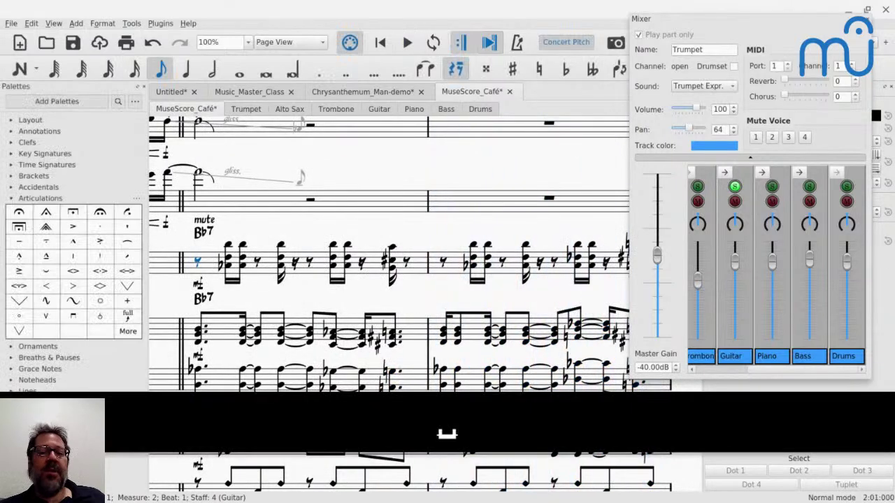
- Select the mute staff text above the Guitar staff and expand the Text palette in place of Articulations
click(207, 223)
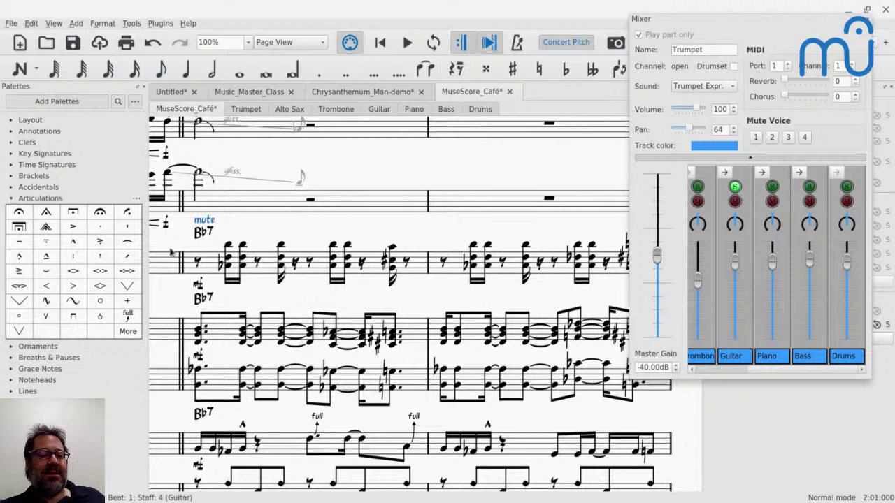
click(10, 199)
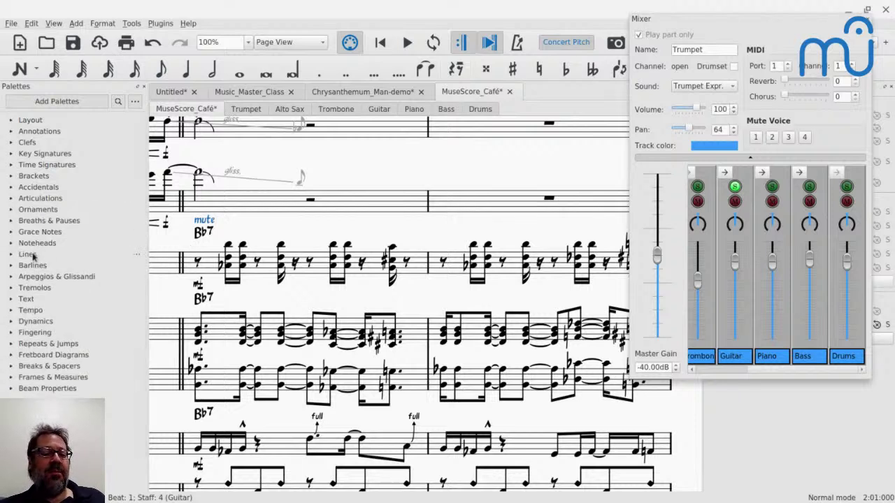
click(10, 299)
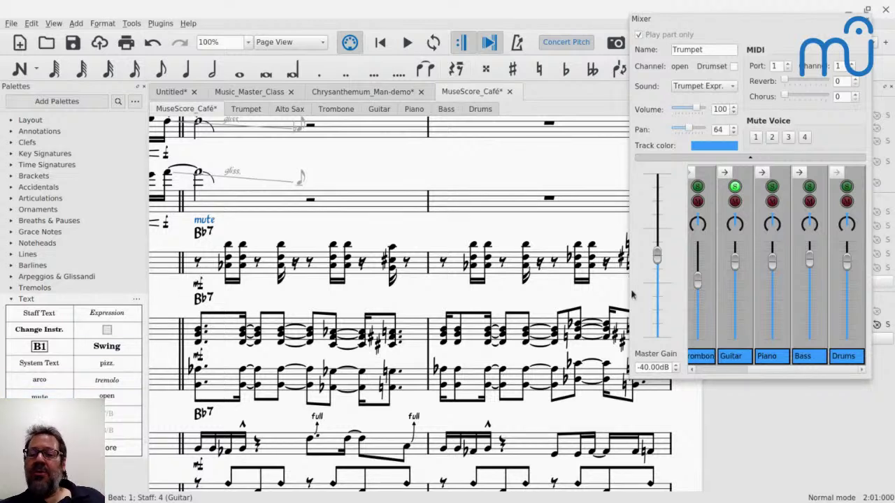
- Expand the Guitar's individual channels in the mixer and widen the mixer window to show them all
click(724, 172)
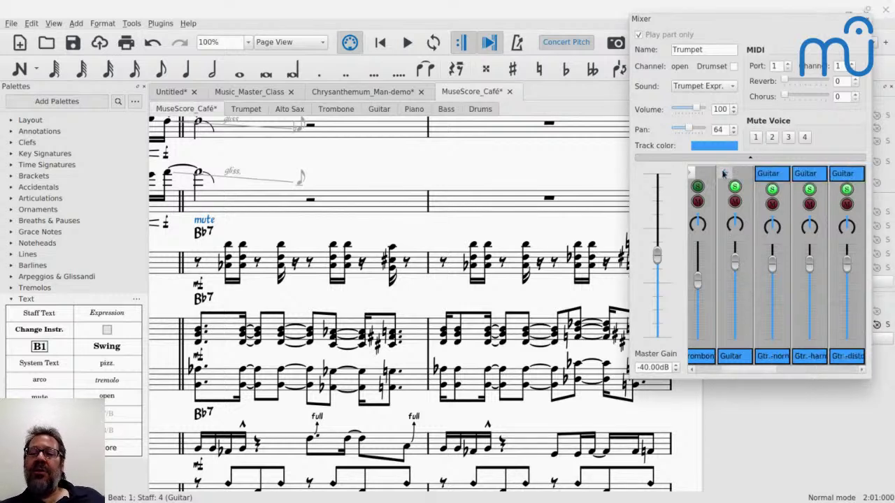
click(724, 173)
click(724, 173)
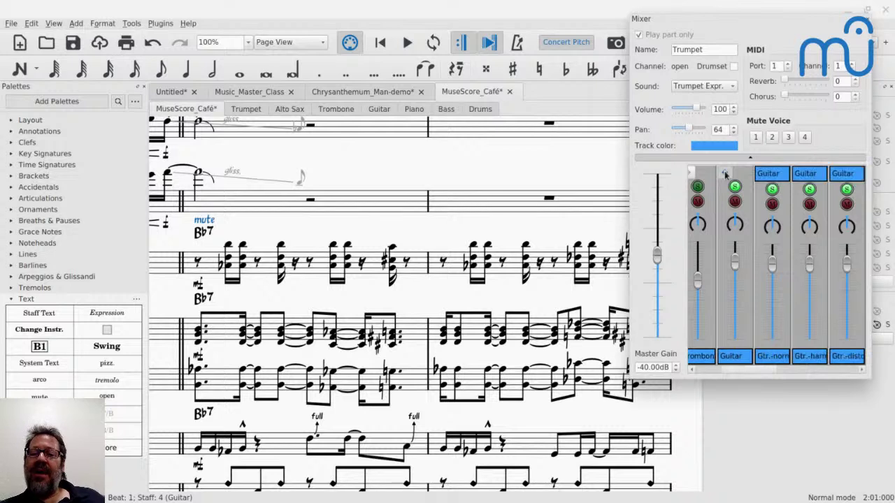
scroll(781, 297, right, 1)
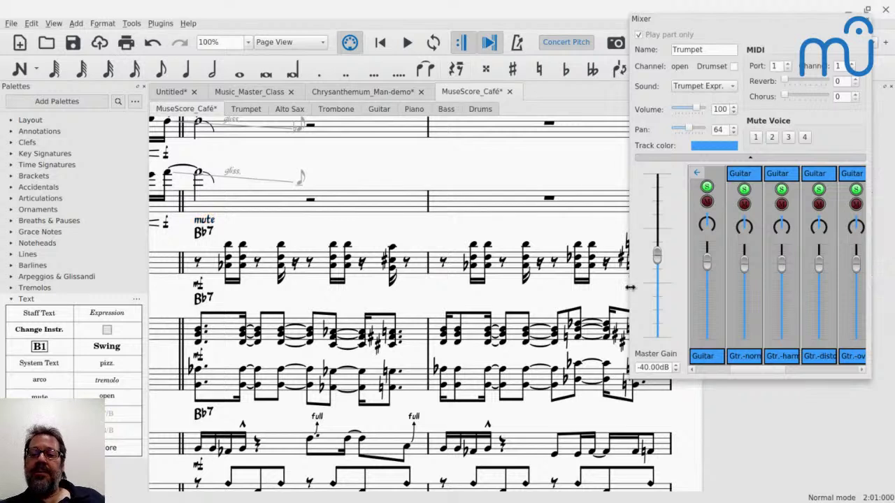
drag(629, 292, 531, 280)
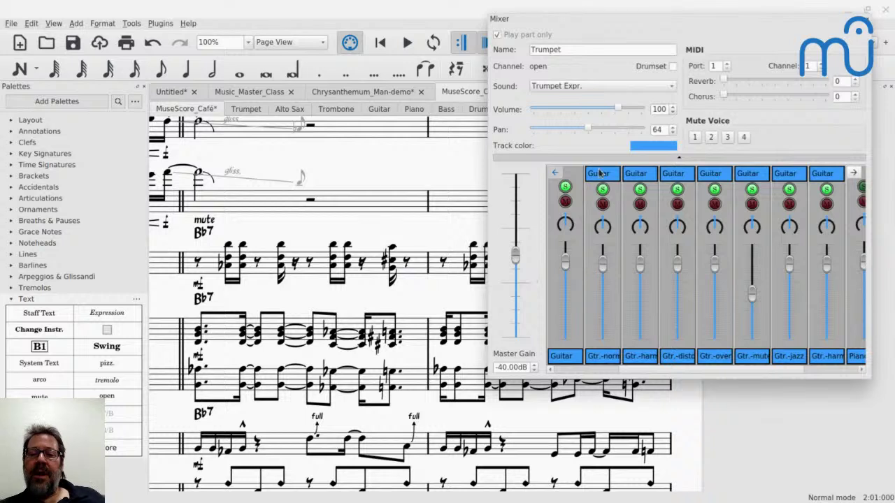
- Examine the sounds assigned to the Guitar's normal, harmonics, distortion, overdriven and mute channels
click(599, 322)
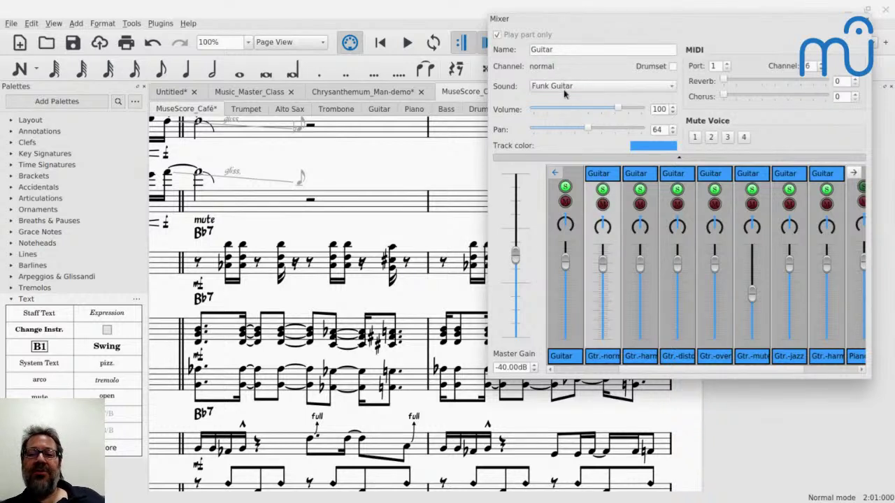
click(642, 318)
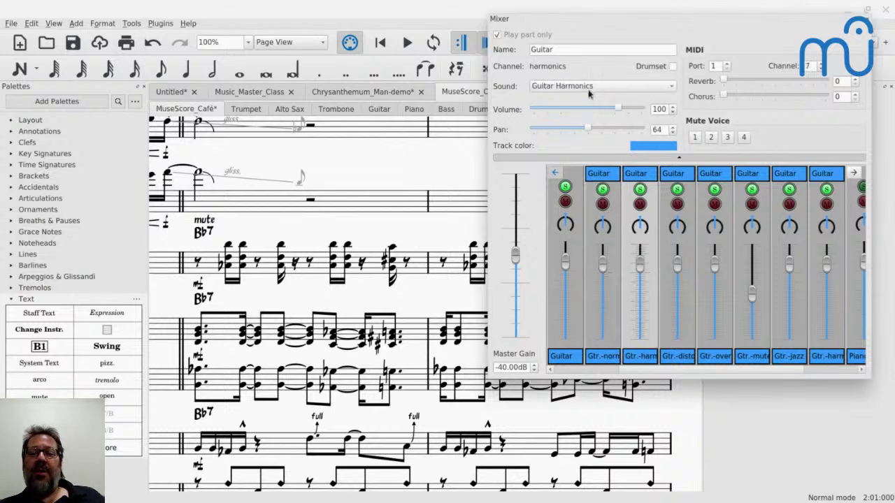
click(672, 334)
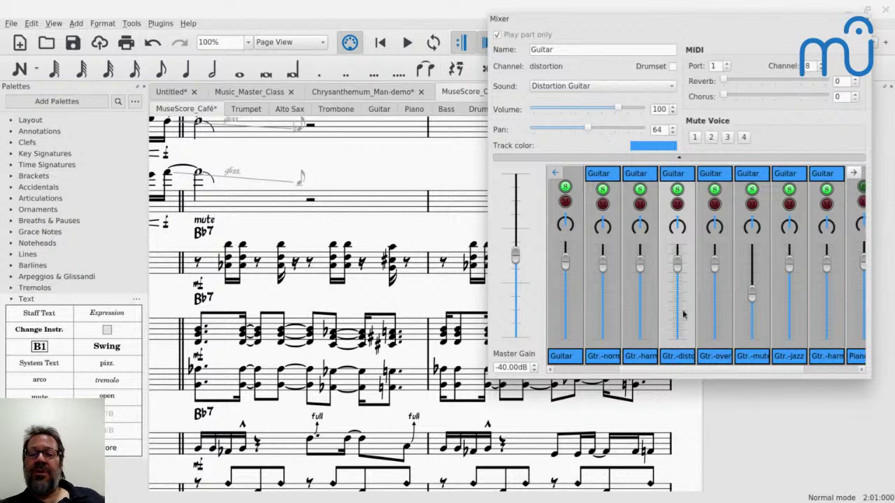
click(711, 322)
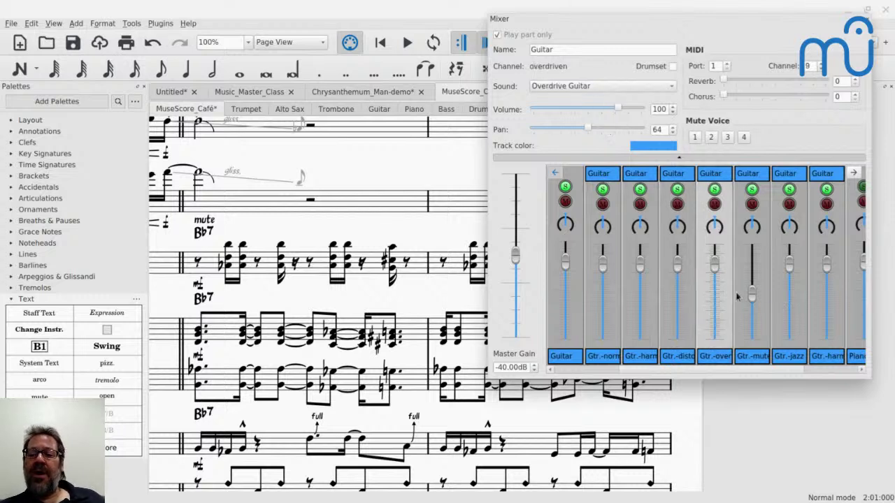
click(748, 309)
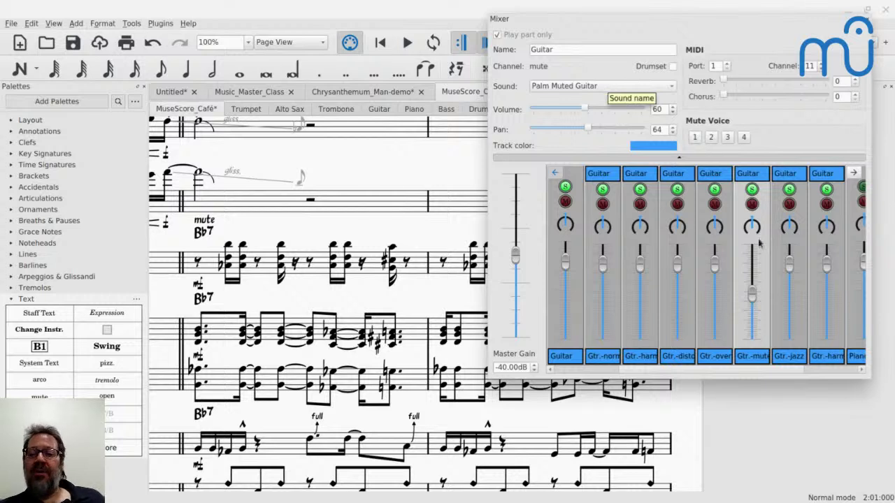
mouse_move(751, 258)
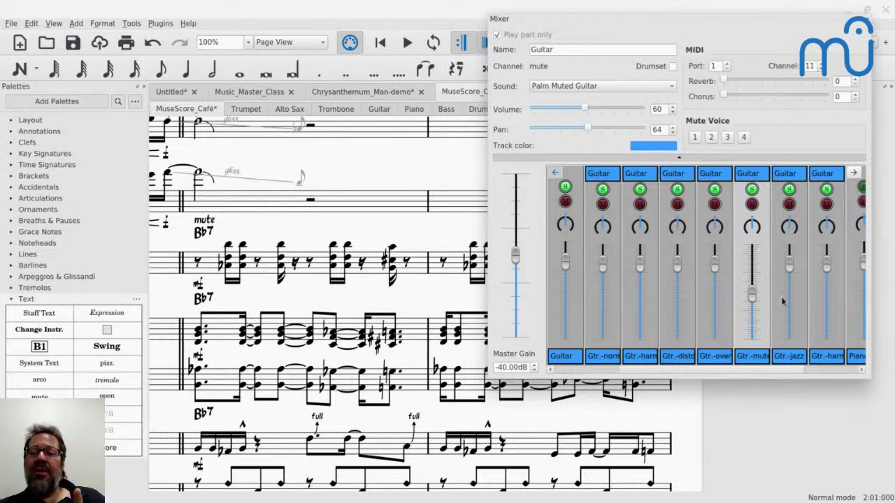
- Play back the soloed guitar again from the eighth rest at the start of measure 2
click(197, 263)
key(space)
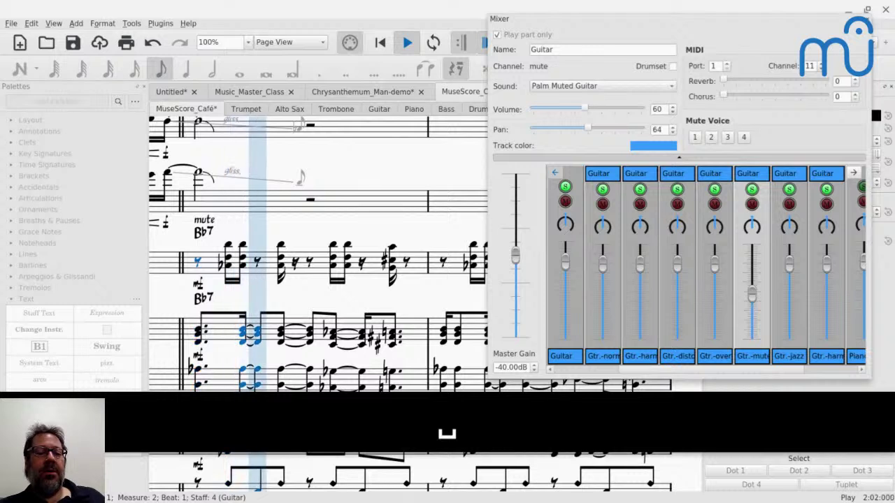
key(space)
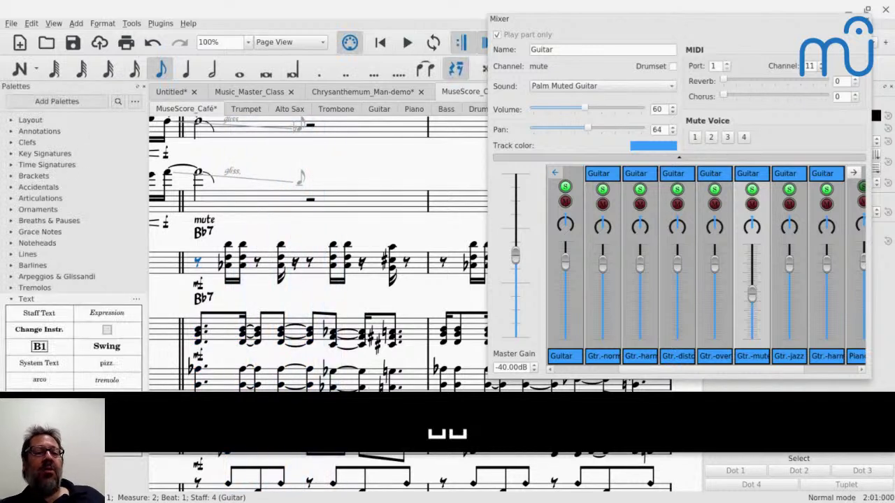
- Check the channel assigned to voice 1 in the mute staff text's properties, without keeping any changes
click(200, 223)
right_click(201, 226)
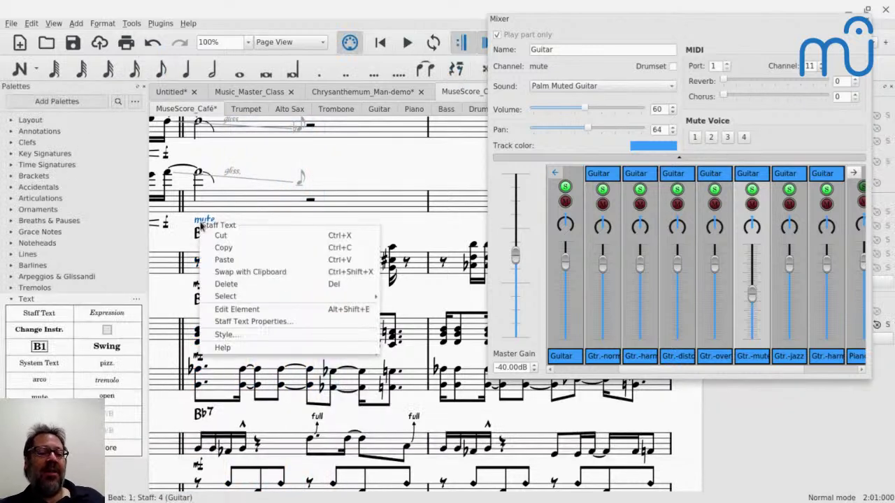
click(246, 323)
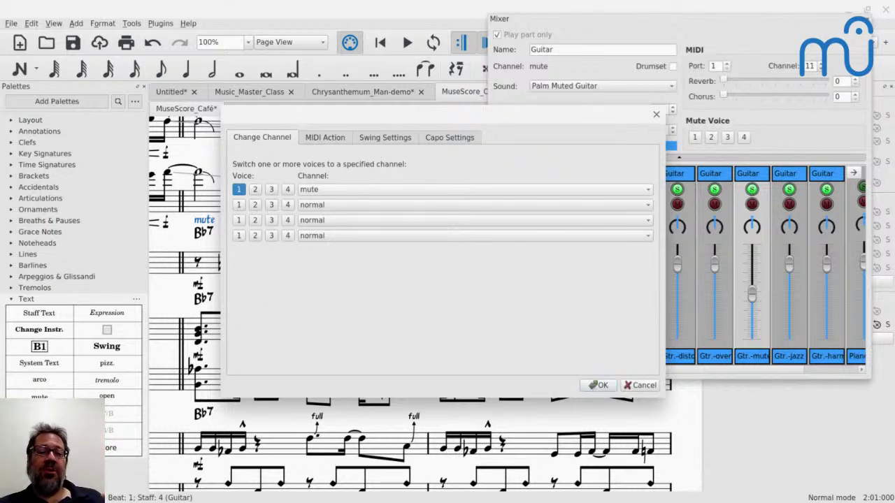
click(302, 190)
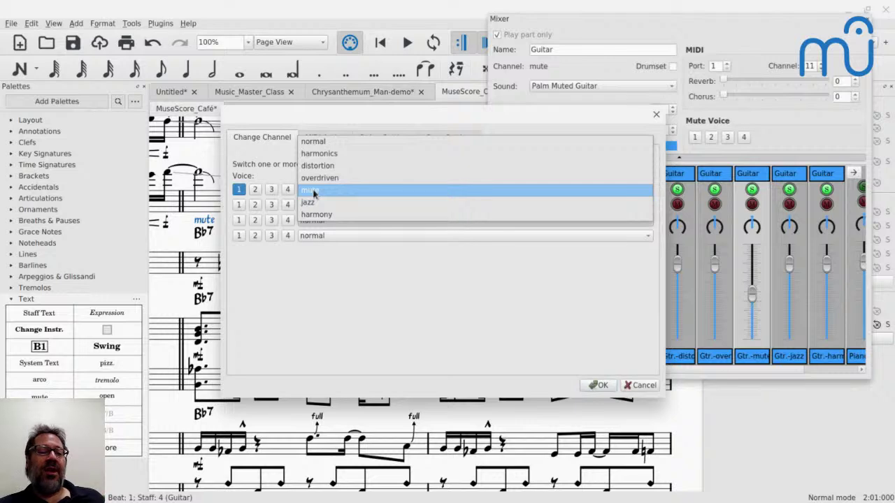
click(313, 192)
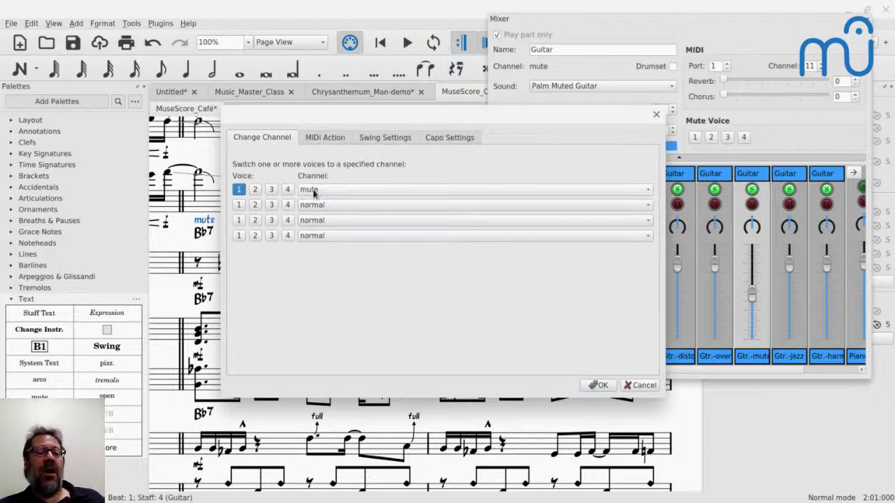
click(636, 385)
- Check the channel change in the properties of the open staff text above the Guitar's G7#9 chord, without changing it
scroll(377, 299, down, 3)
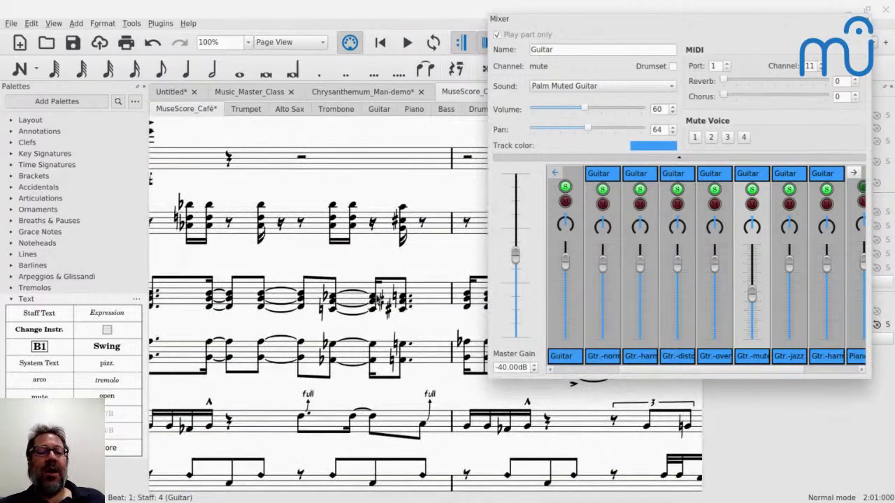
scroll(318, 301, down, 10)
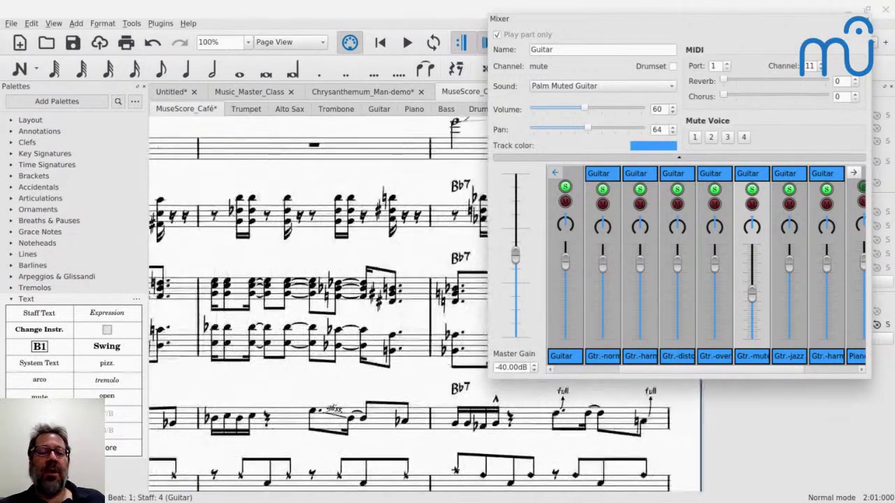
scroll(343, 158, down, 5)
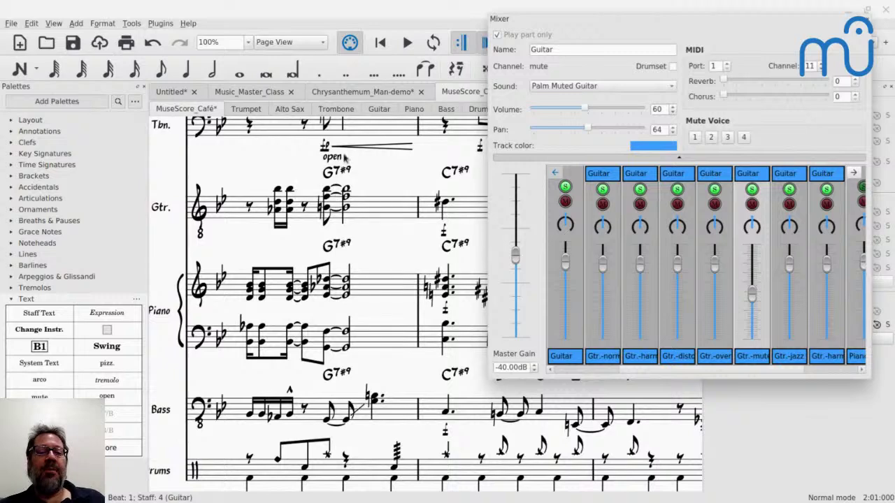
click(338, 158)
right_click(338, 158)
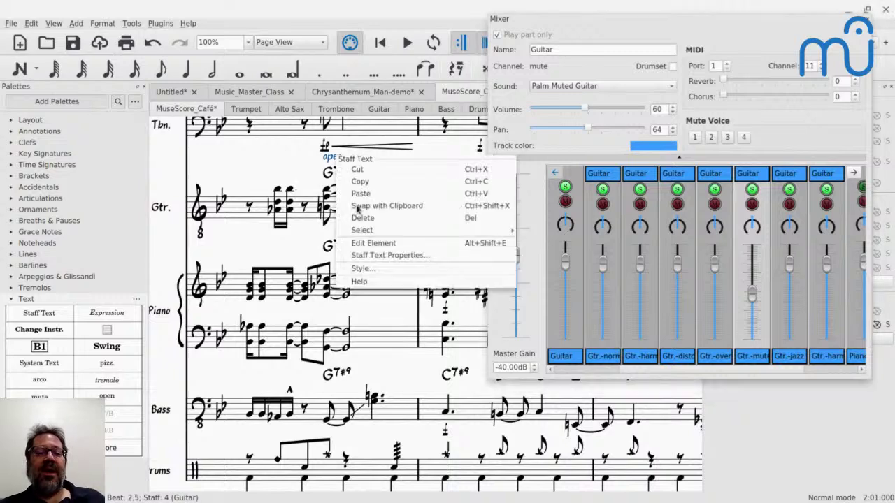
click(371, 256)
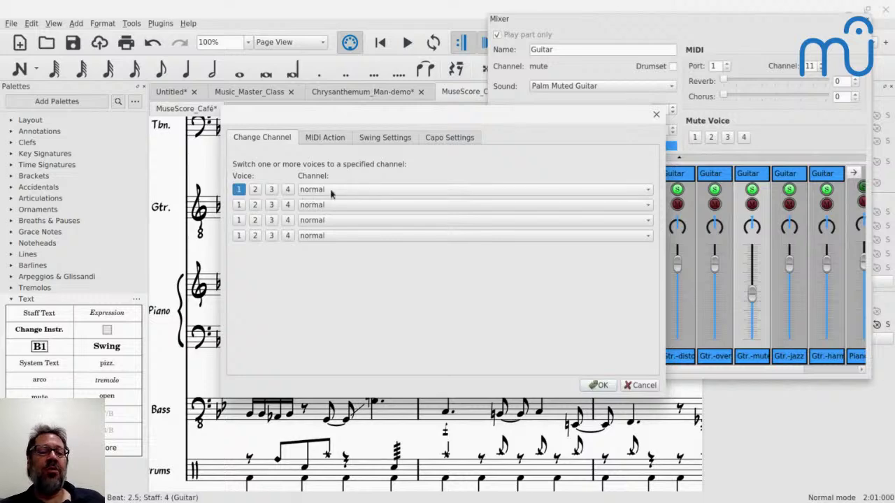
click(633, 385)
- Play back the soloed guitar from the eighth rest at the start of measure 8 through the open passage
scroll(429, 263, left, 5)
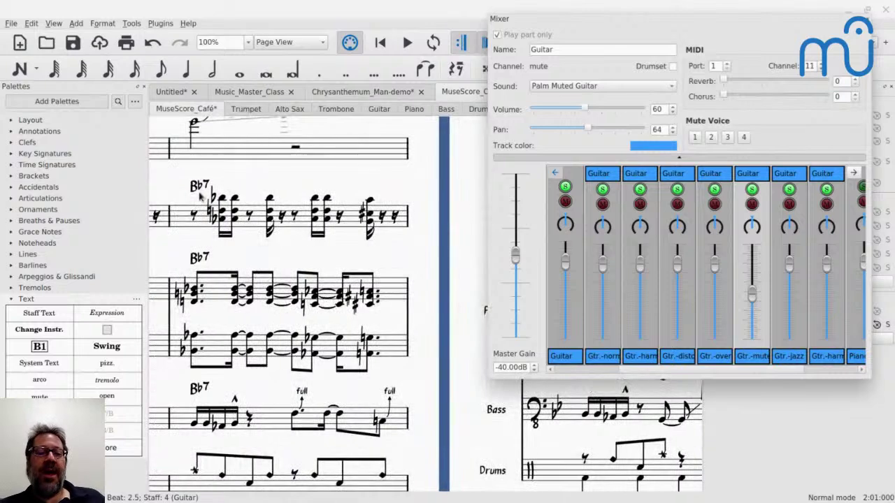
click(194, 216)
key(space)
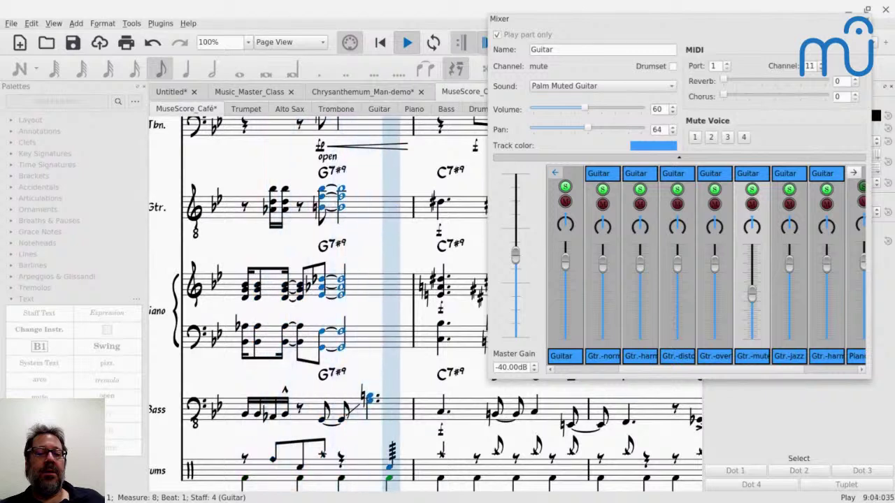
key(space)
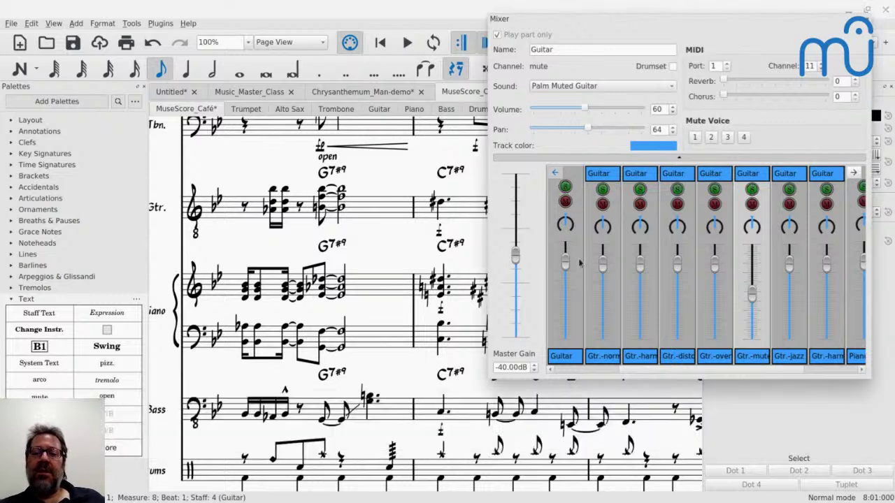
- Look through the mixer's channels and play back the unsoloed score from the Guitar chord in measure 7
scroll(629, 297, left, 3)
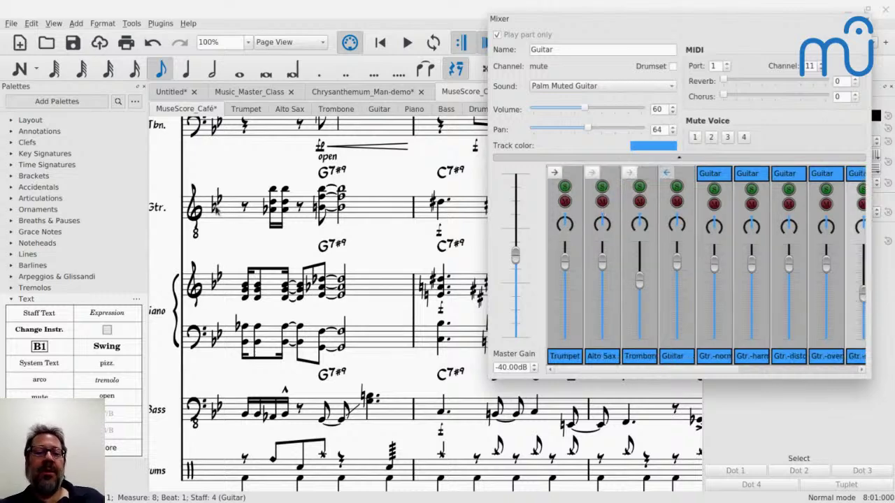
scroll(215, 209, right, 5)
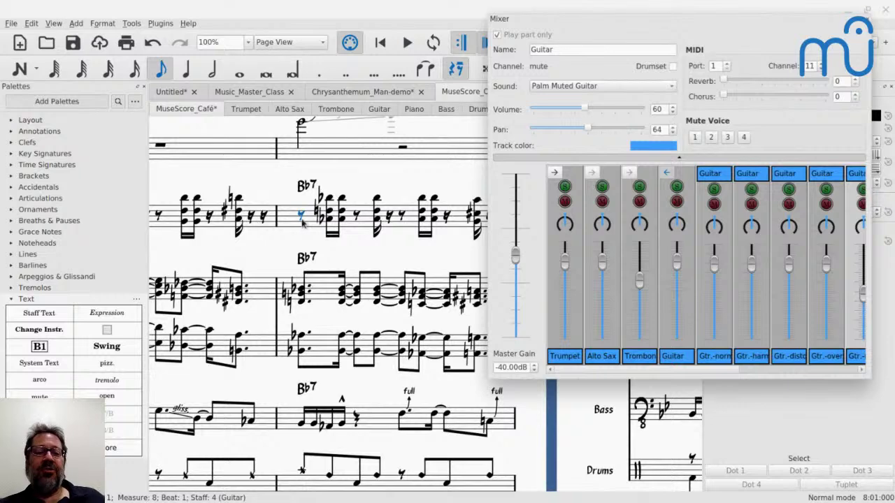
key(space)
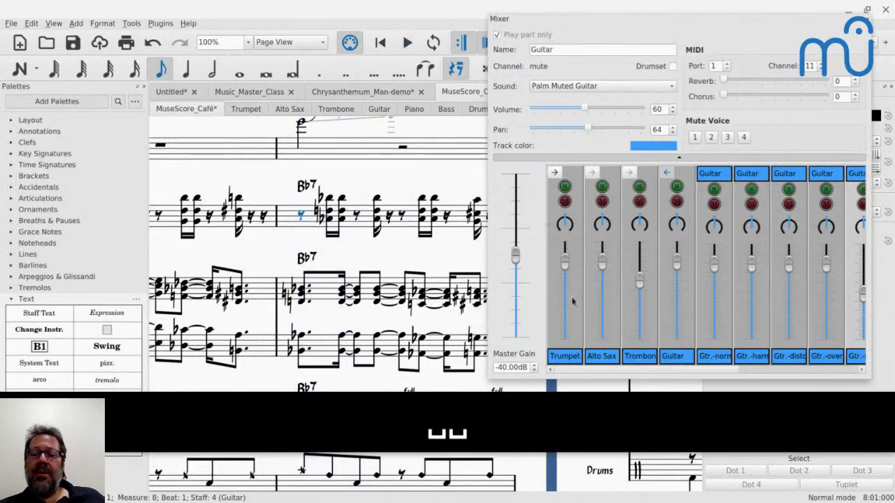
scroll(621, 327, right, 5)
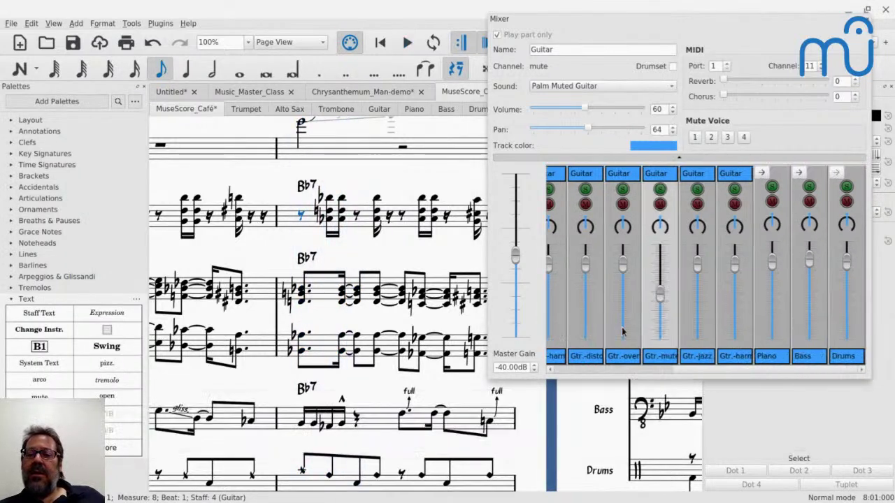
scroll(621, 331, left, 5)
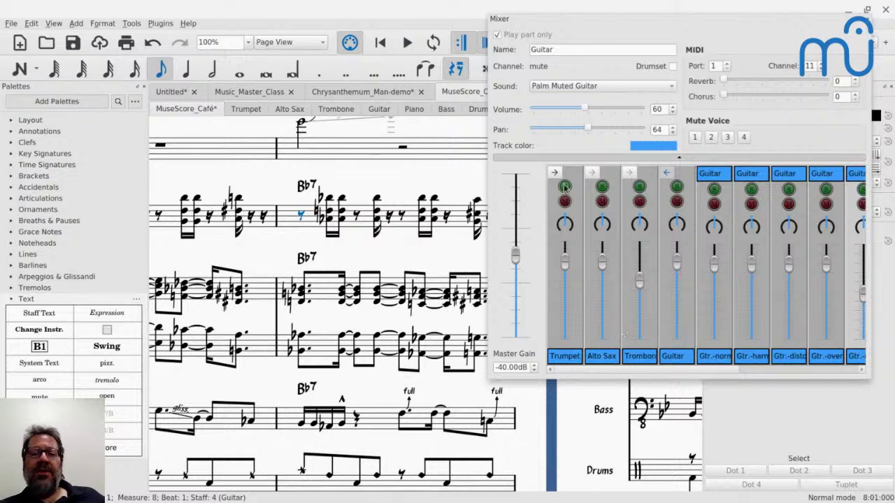
click(186, 202)
key(space)
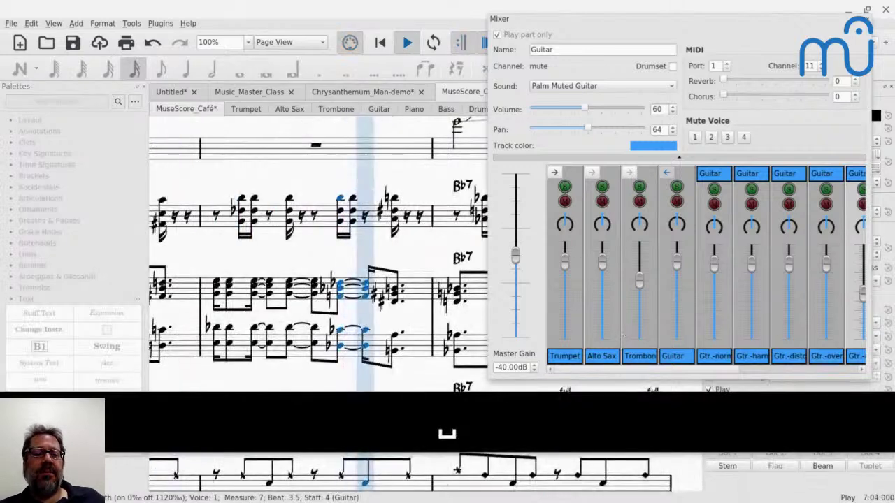
key(space)
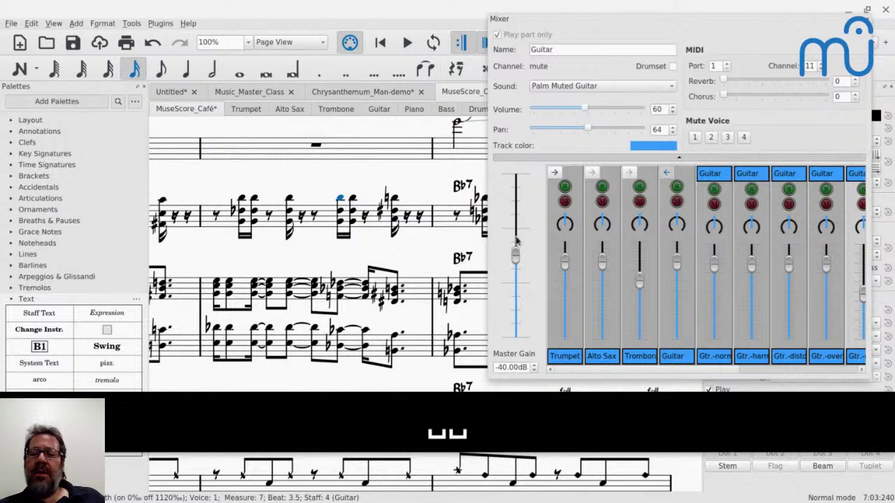
- Solo all the Guitar channels in the mixer and play back from the eighth rest at the start of measure 7
click(714, 189)
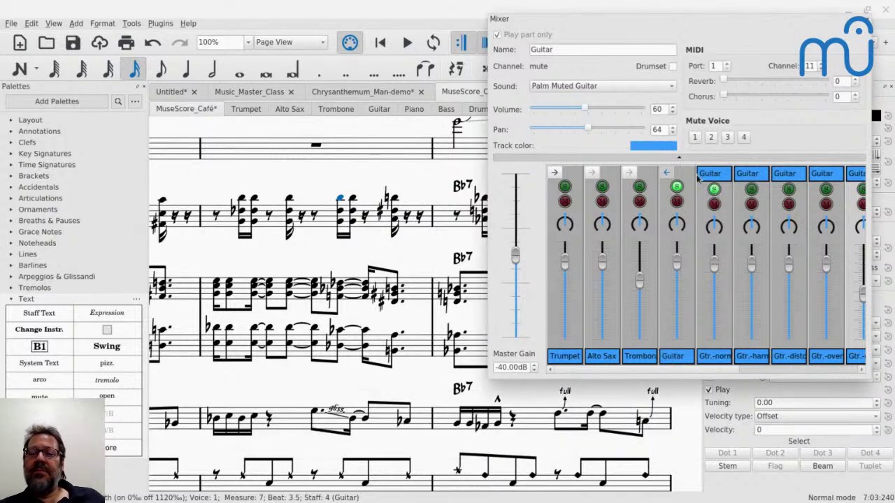
click(676, 187)
click(676, 187)
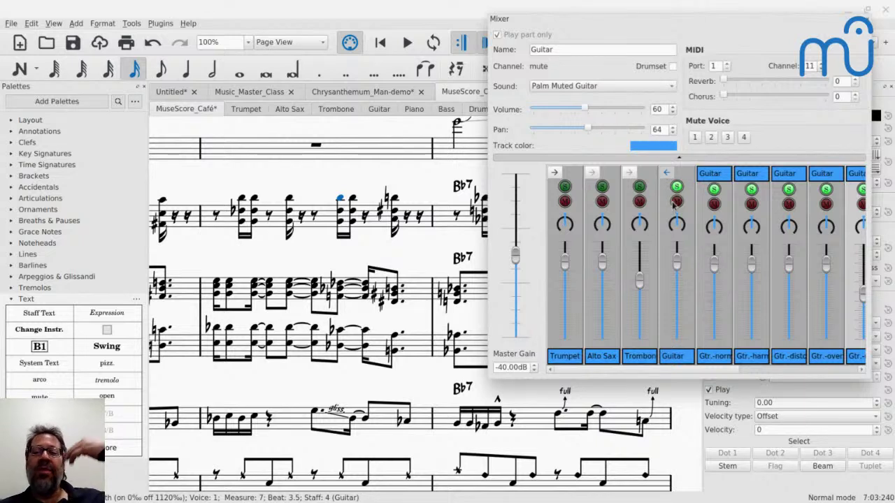
click(216, 215)
key(space)
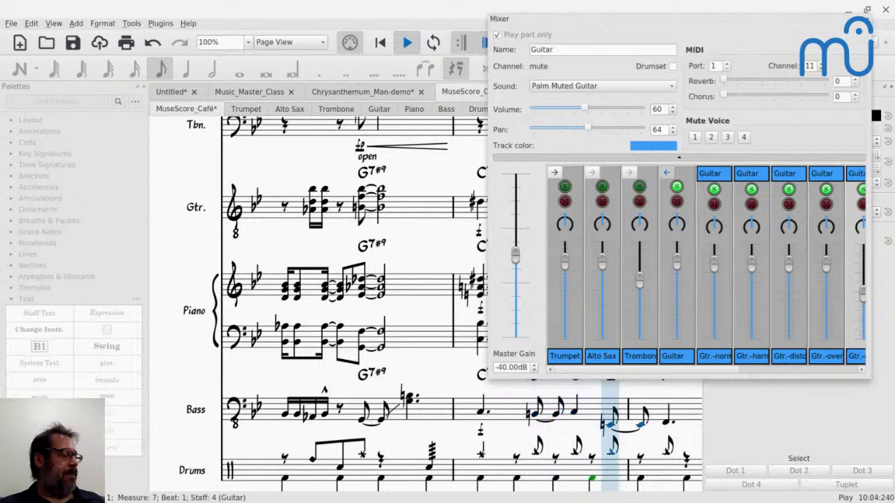
key(space)
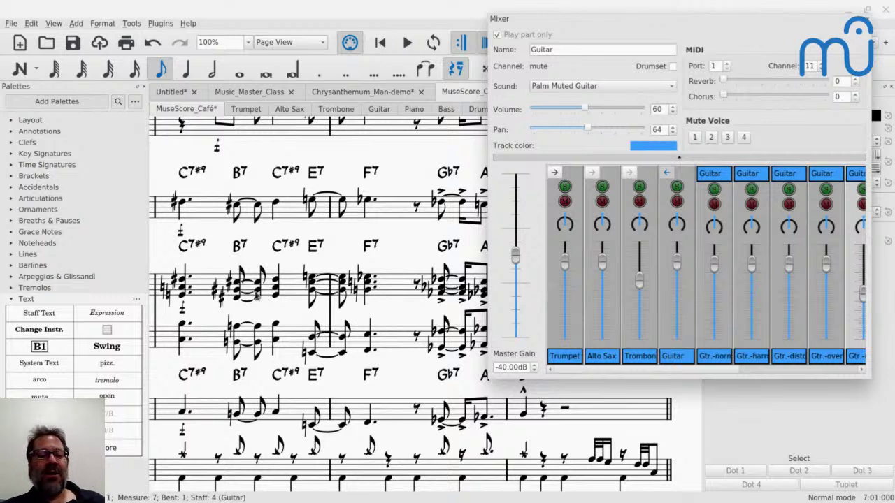
- Select measure 10 in both Piano staves and close the mixer
click(196, 294)
shift+click(207, 343)
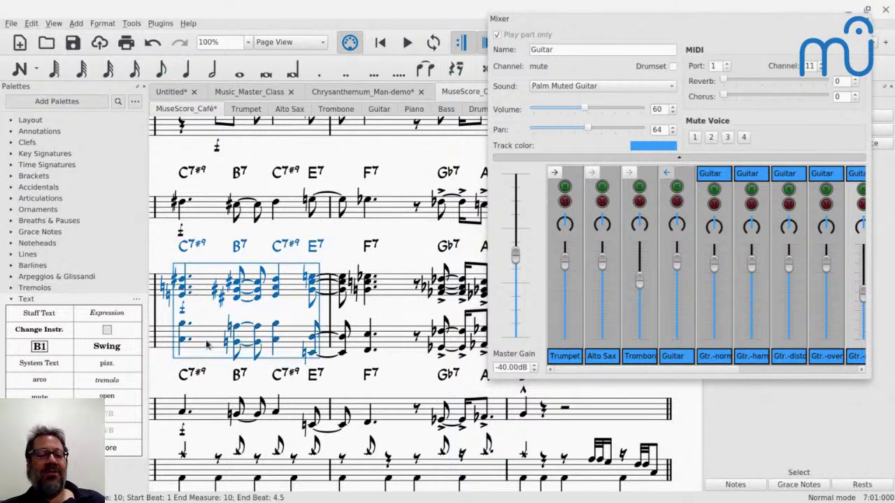
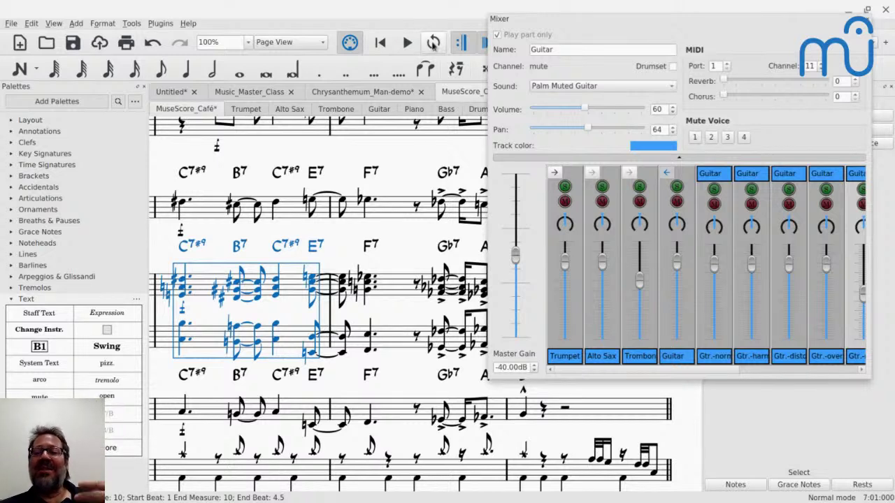
click(870, 23)
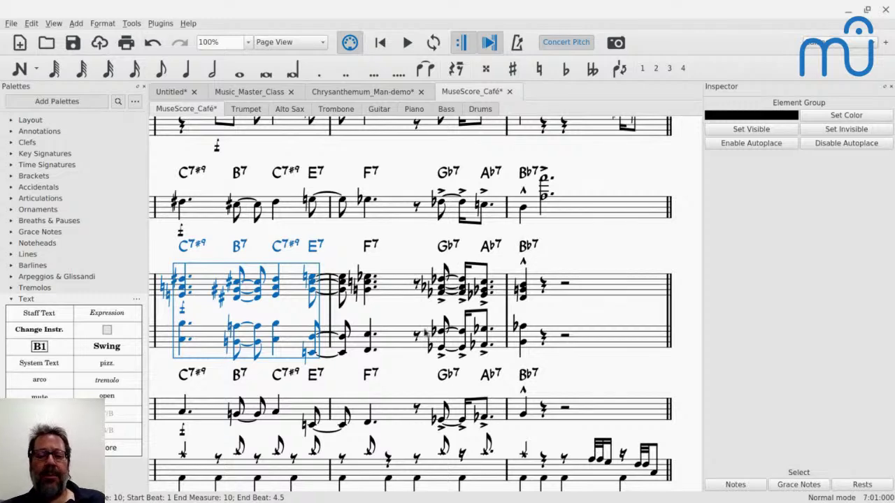
- Play back the repeated Vamp section from the Guitar's first rest in measure 13, with the score shown at 50%
scroll(425, 304, right, 15)
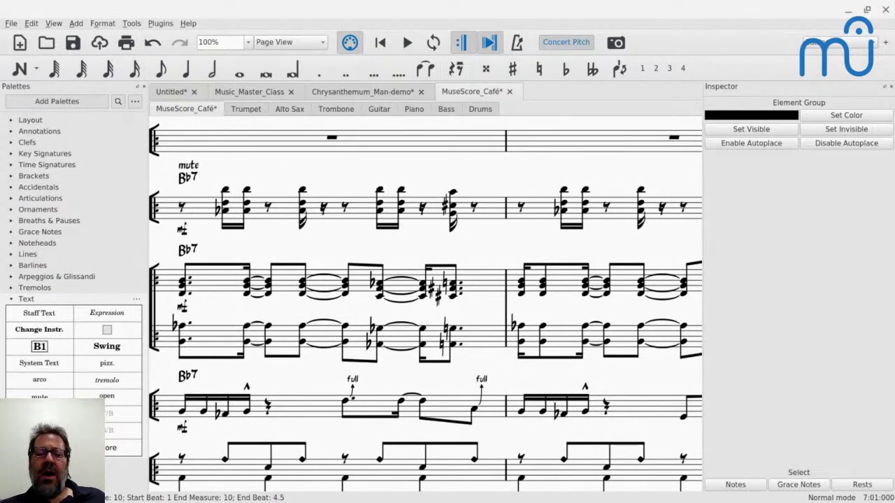
scroll(425, 303, up, 5)
scroll(425, 303, right, 2)
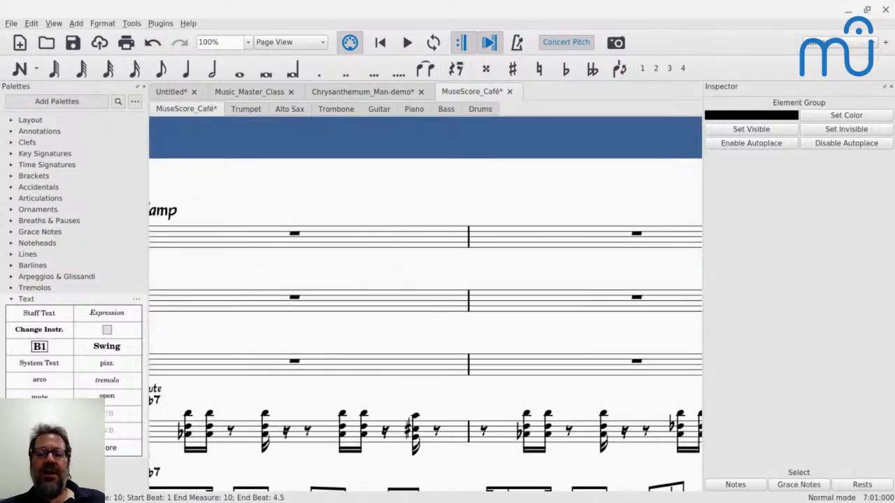
key(ctrl+minus)
scroll(425, 304, down, 3)
key(ctrl+minus)
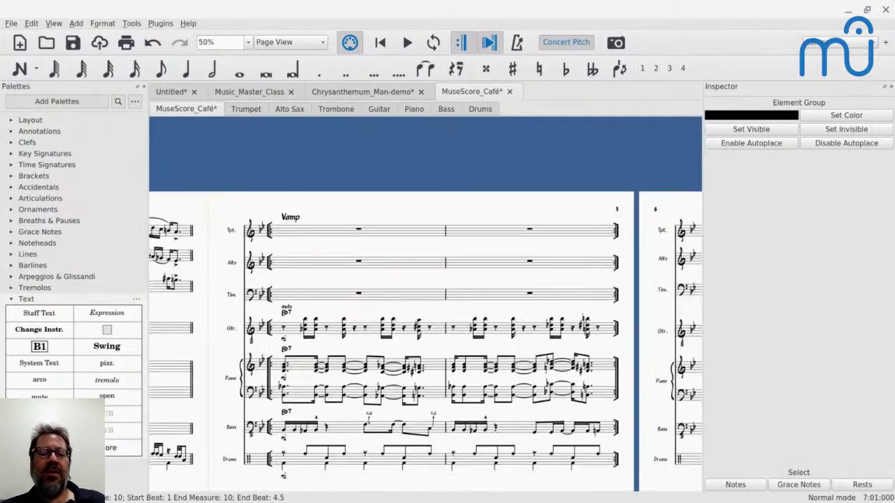
click(286, 327)
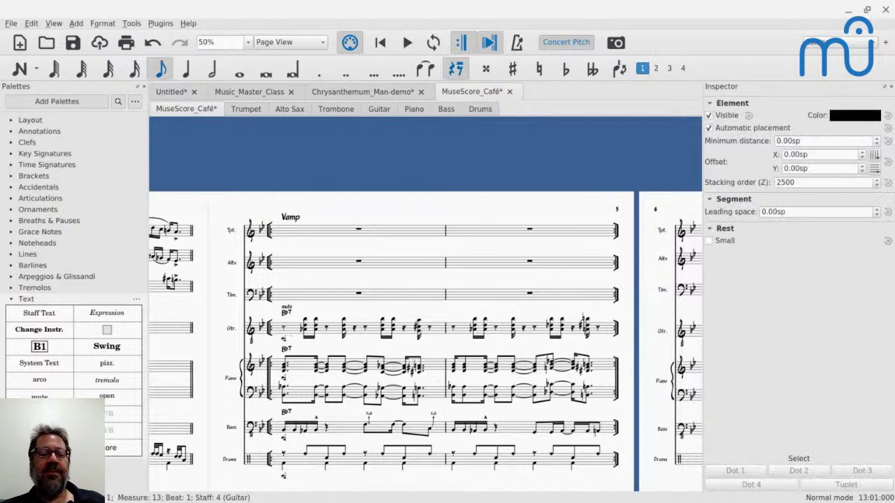
key(space)
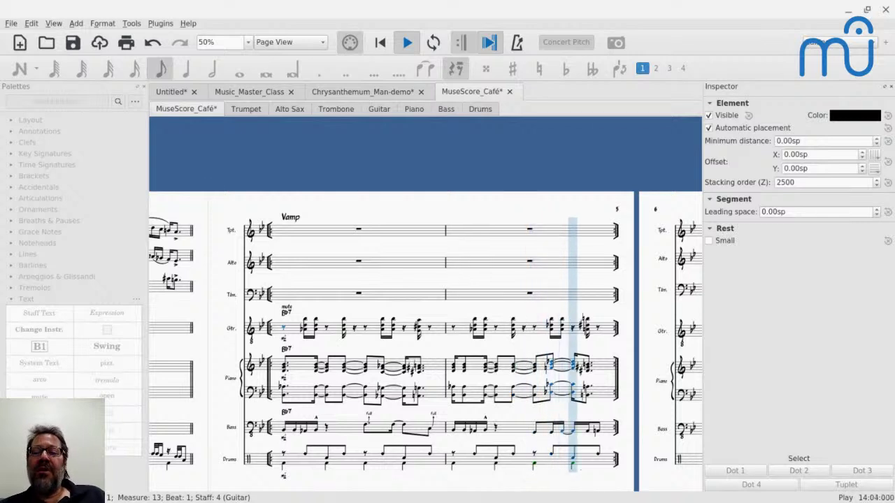
key(space)
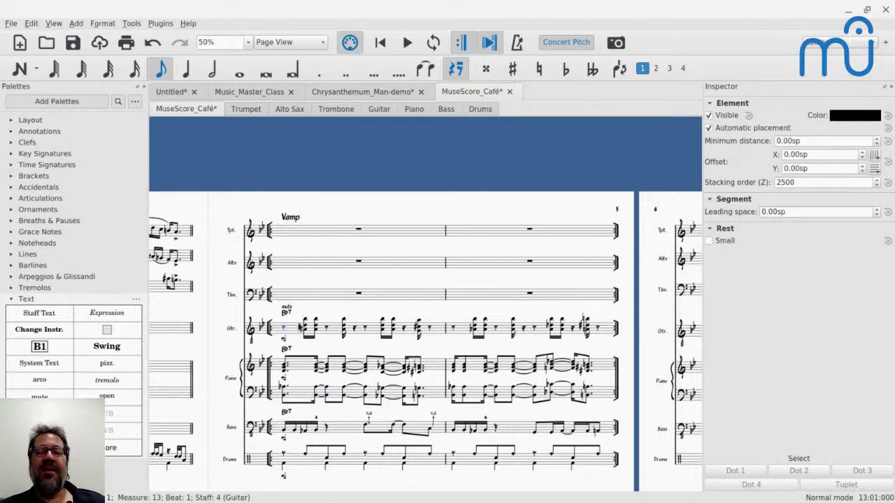
- Check the play count in the properties of measure 14, the second Vamp measure, without changing anything
click(587, 239)
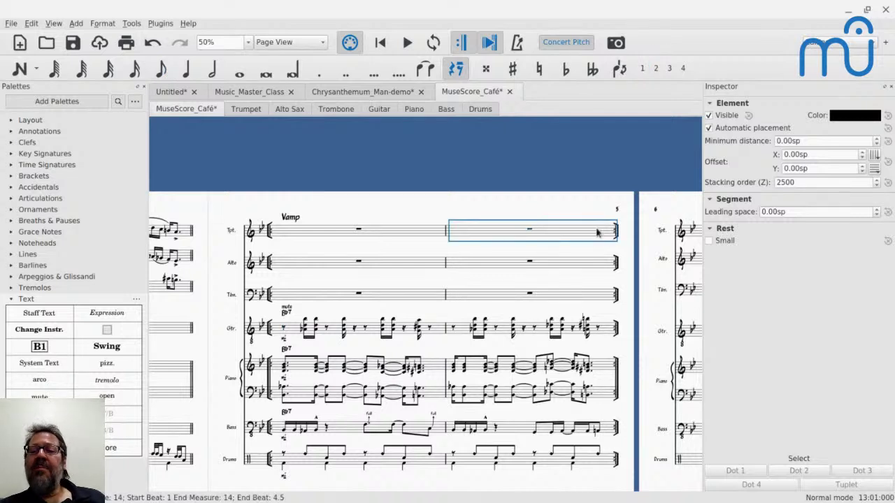
right_click(586, 235)
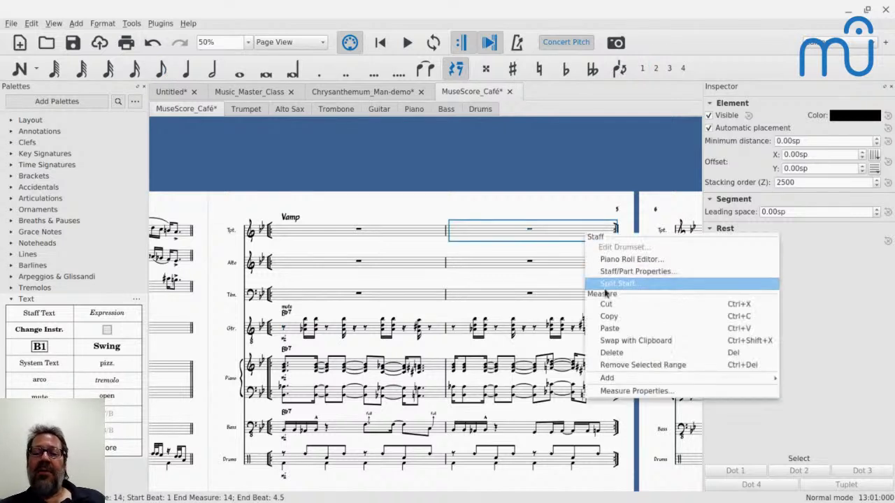
click(620, 392)
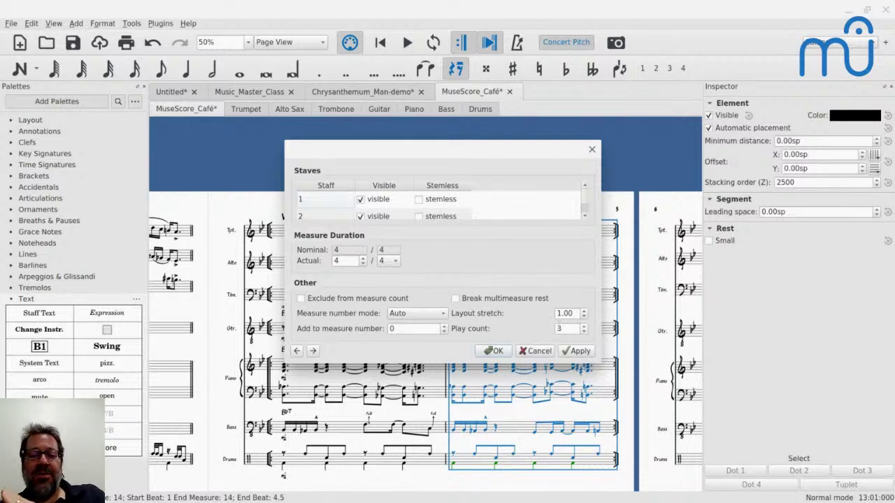
click(526, 352)
- Play back the repeated Vamp section from the Trumpet's measure 13
click(296, 238)
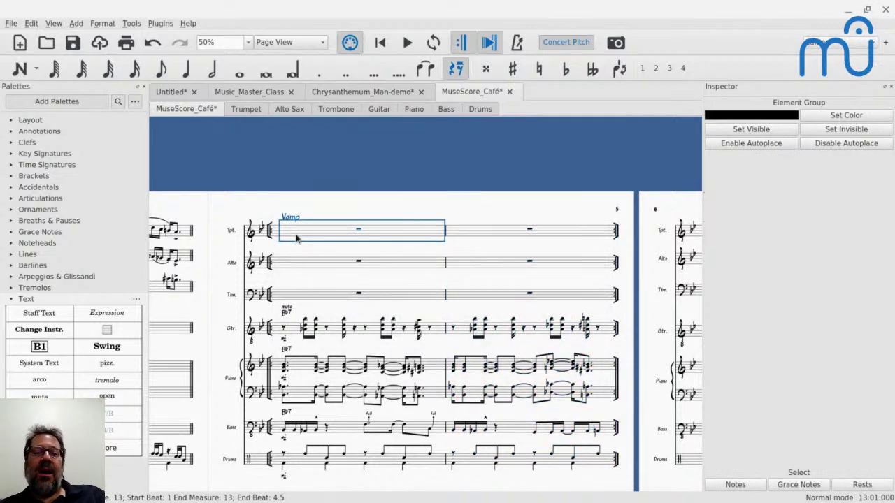
key(space)
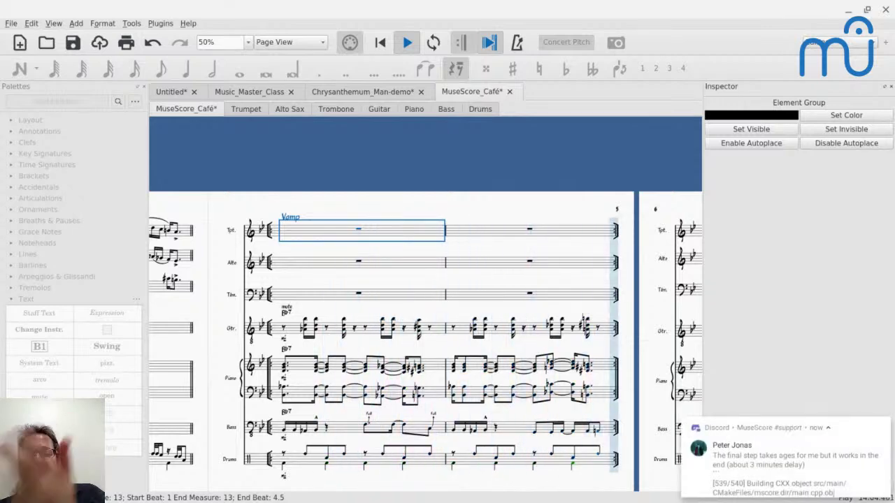
key(space)
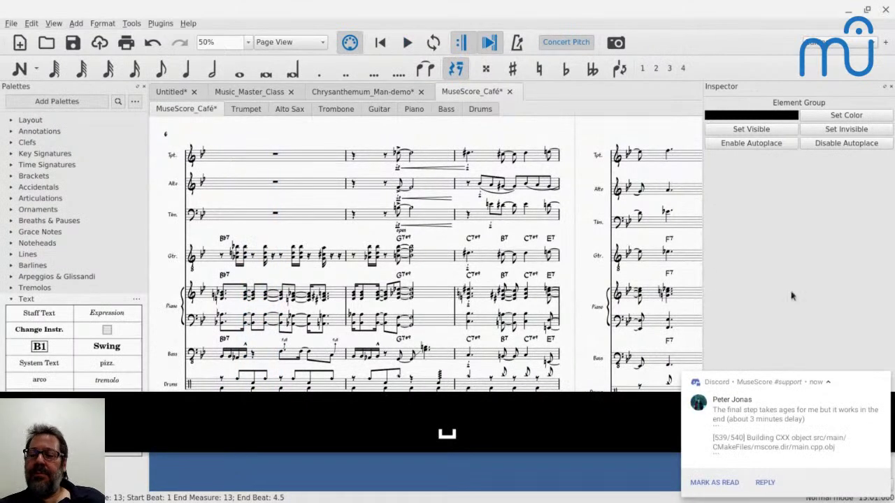
- Dismiss the Discord notification and turn on Do not disturb for system notifications
click(886, 384)
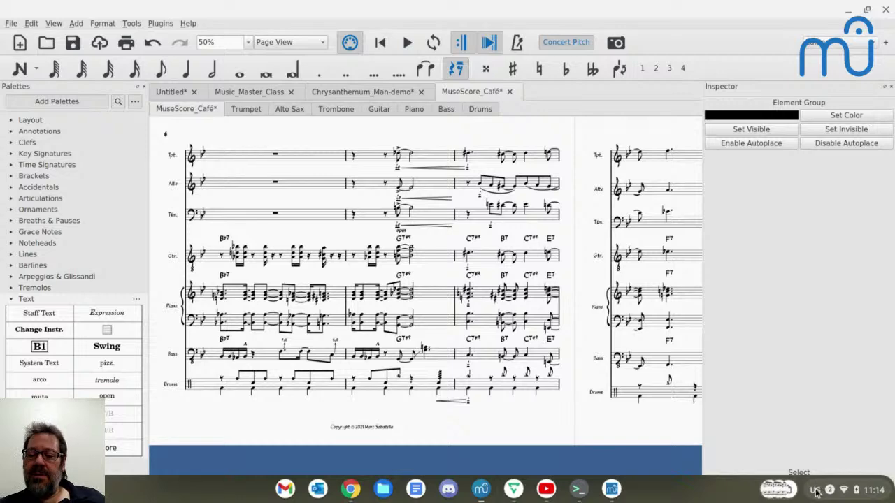
click(816, 492)
click(718, 274)
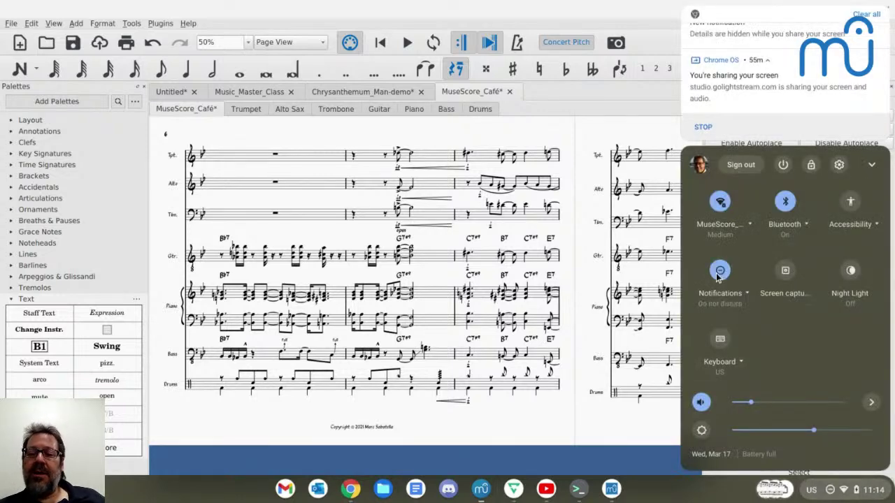
click(351, 190)
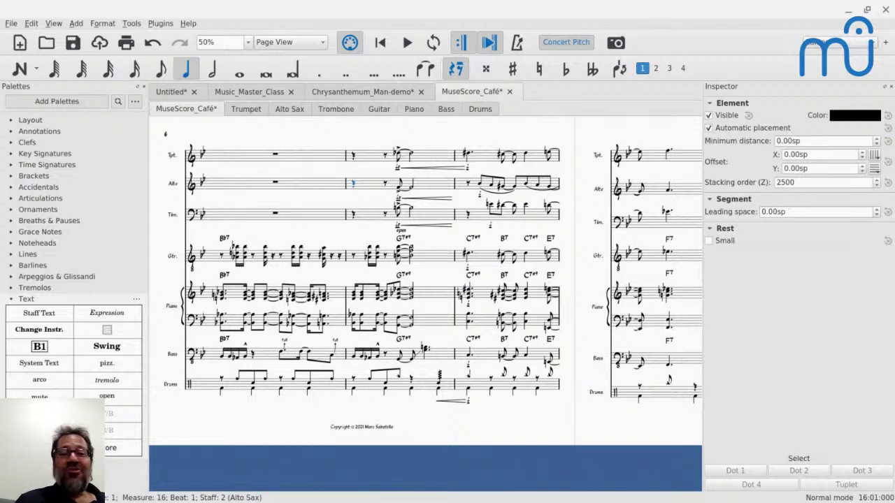
- Add a Piano from the Keyboards group to the Untitled score's instruments
click(171, 91)
key(i)
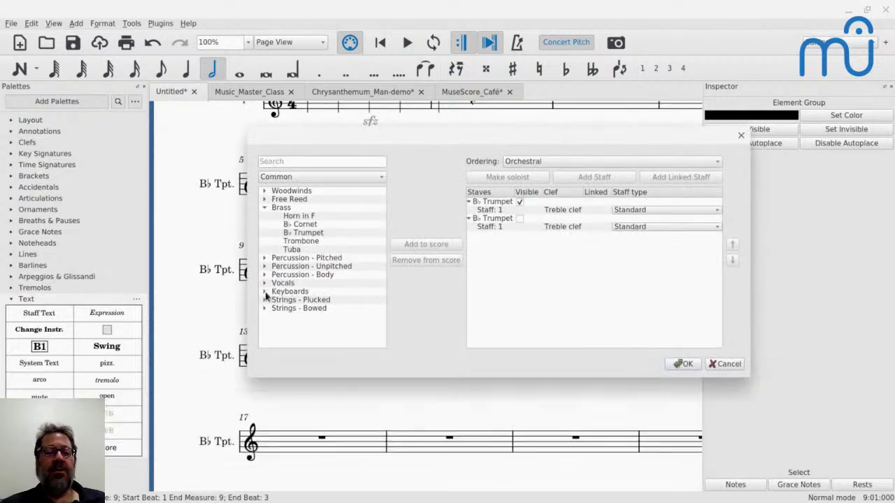
click(267, 291)
click(290, 301)
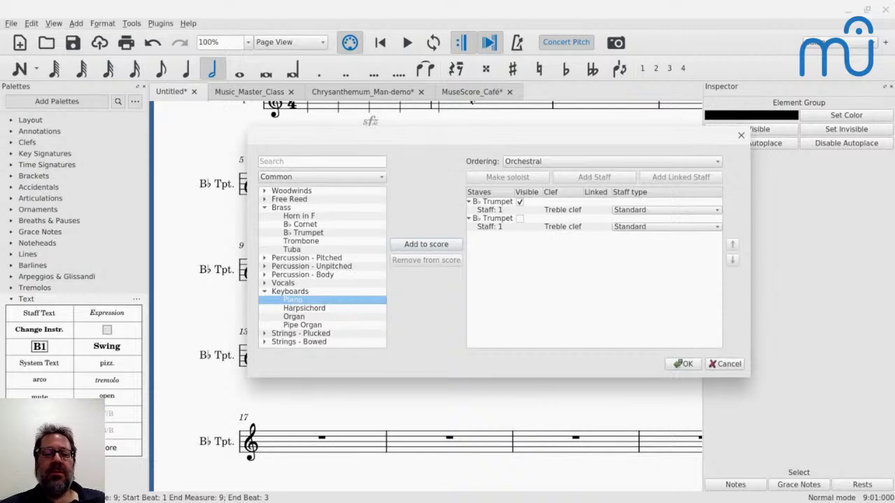
double_click(290, 304)
click(675, 366)
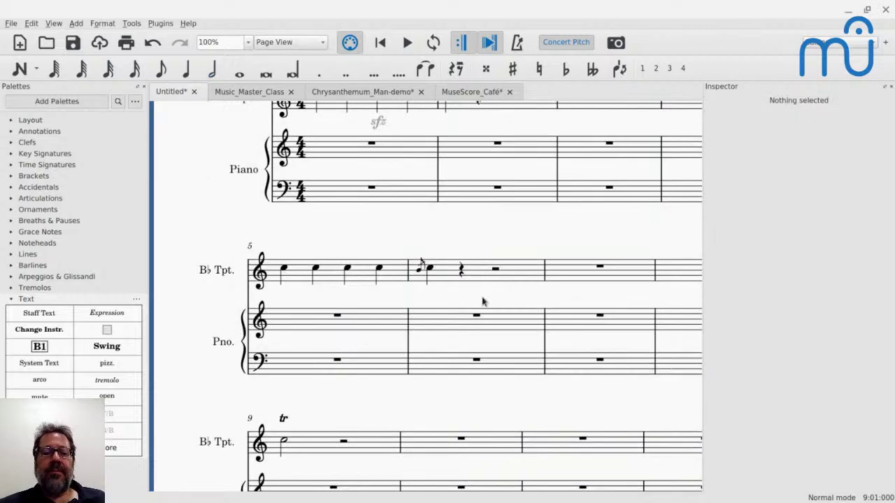
- Enter quarter notes C and B in measure 7 of the Piano's treble staff, and lower each by an octave
click(559, 326)
key(n)
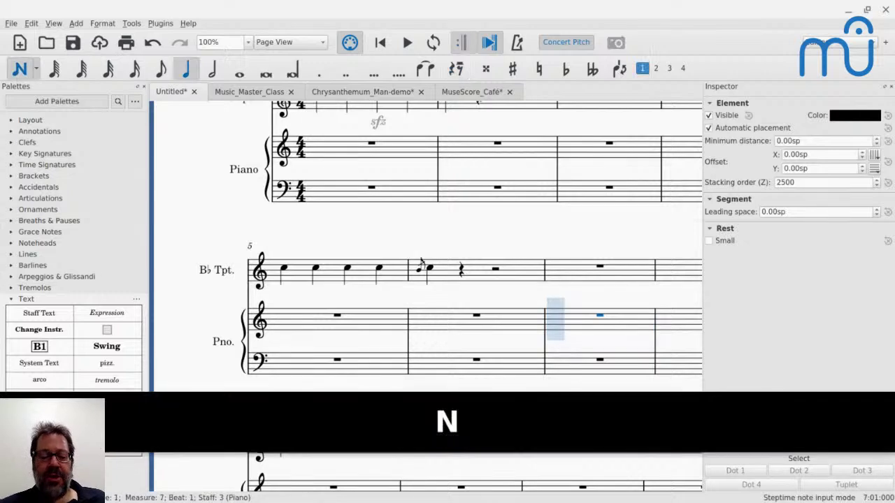
key(c)
key(b)
key(ctrl+Left)
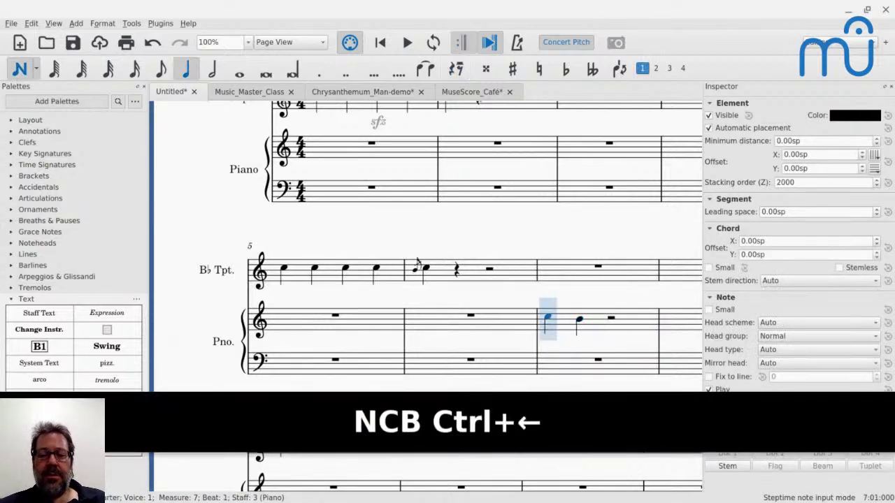
key(ctrl+Down)
key(Right)
key(ctrl+Down)
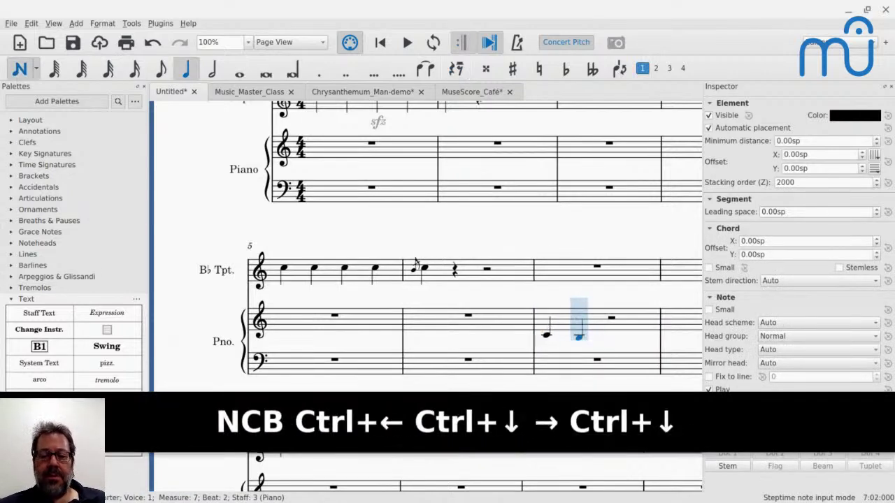
- Enter the descending eighth notes B, A, G, F, E and D from beat 2 of the Piano's measure 7
key(4)
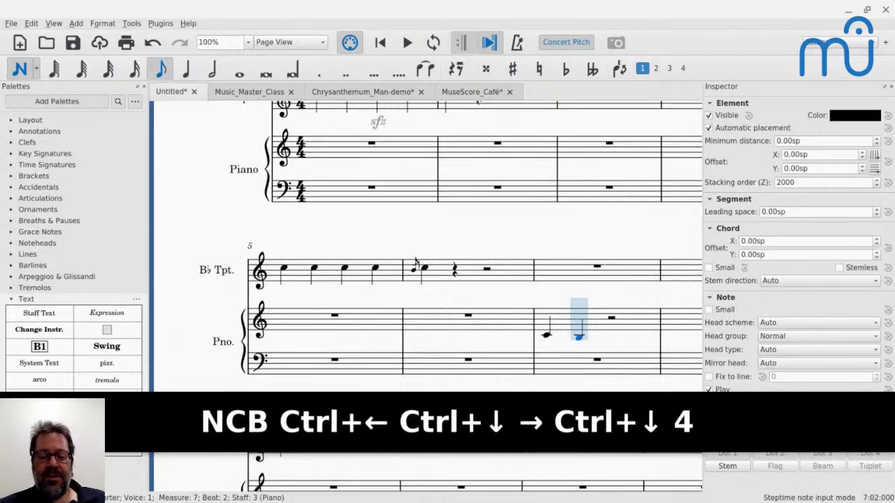
key(b)
key(a)
key(g)
key(f)
key(e)
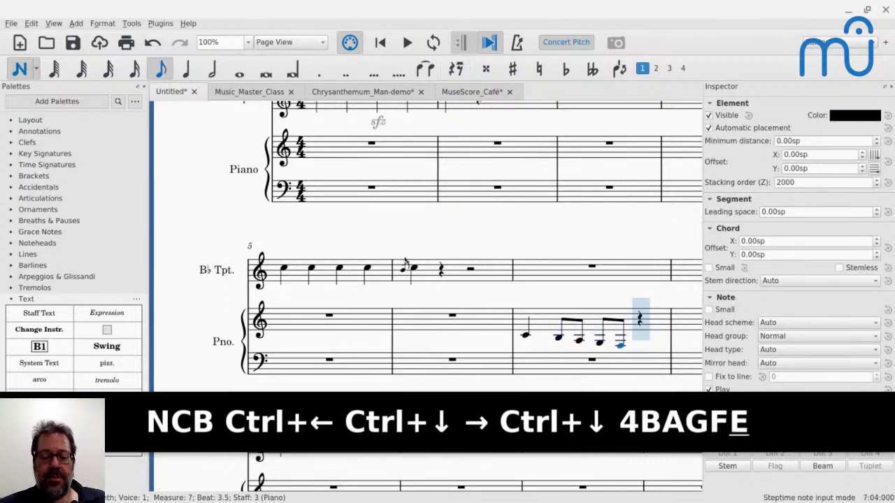
key(d)
key(Escape)
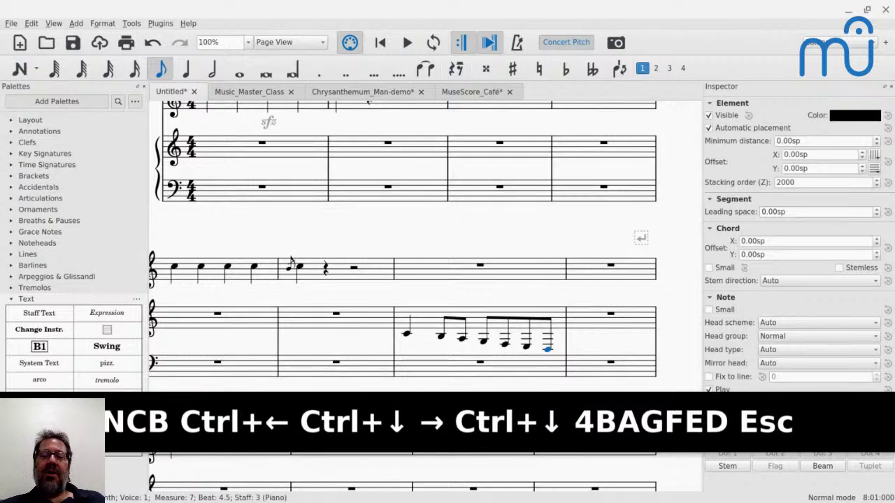
- Move the last four eighth notes of the Piano's measure 7 to the bass staff and return the G to the treble staff
click(485, 342)
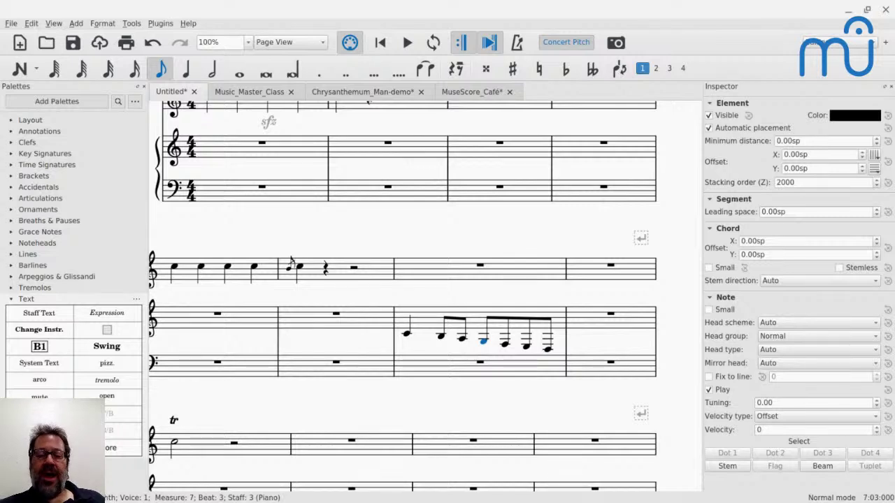
key(ctrl+shift+Down)
key(Right)
key(ctrl+shift+Down)
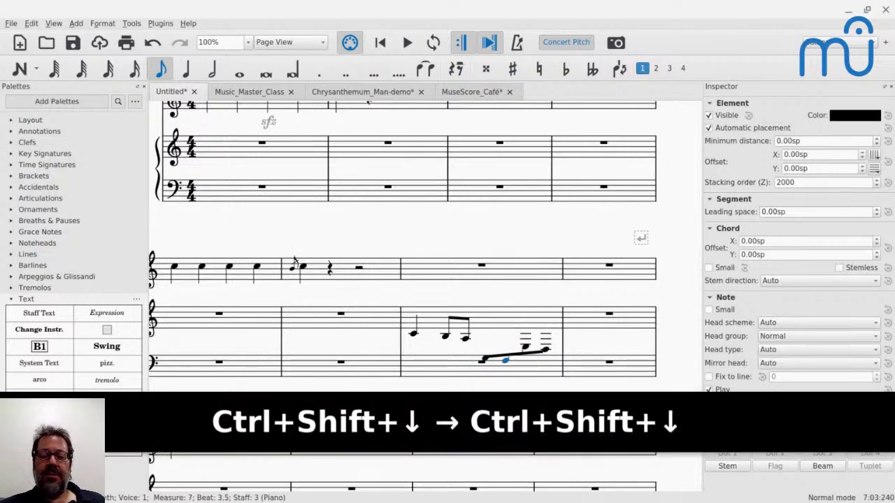
key(Right)
key(ctrl+shift+Down)
key(Right)
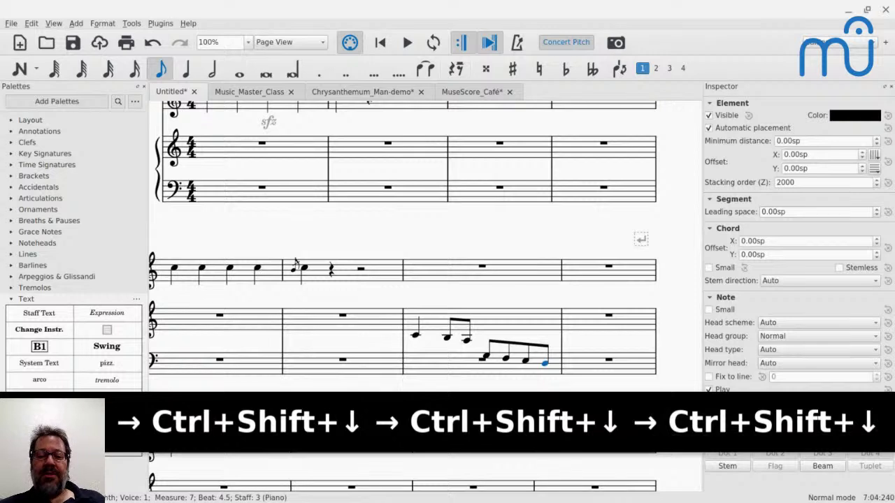
click(486, 357)
key(ctrl+shift+Up)
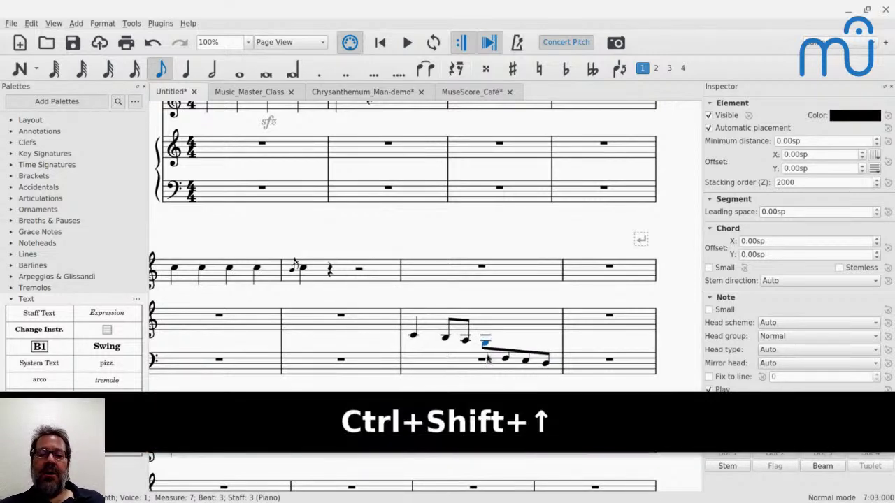
- Reposition the cross-staff beam below the last four eighth notes, at a custom position of about X 12.13sp and Y 14.36sp
click(491, 351)
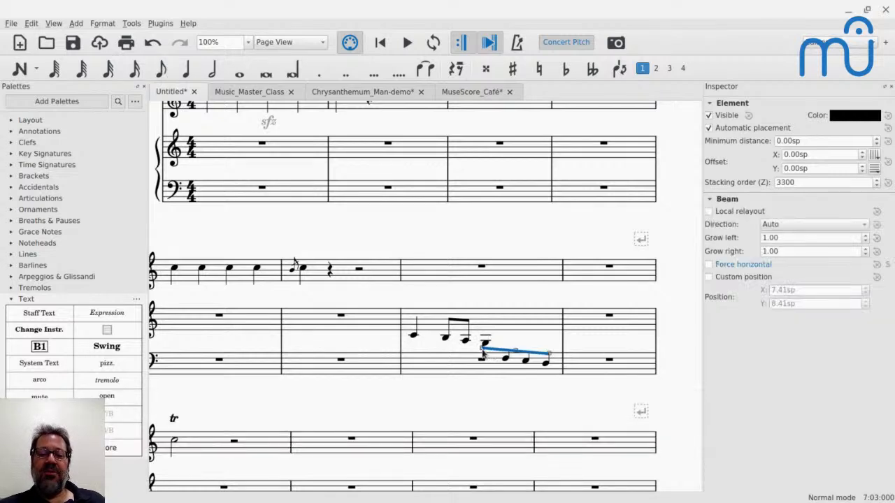
double_click(482, 351)
drag(482, 351, 482, 355)
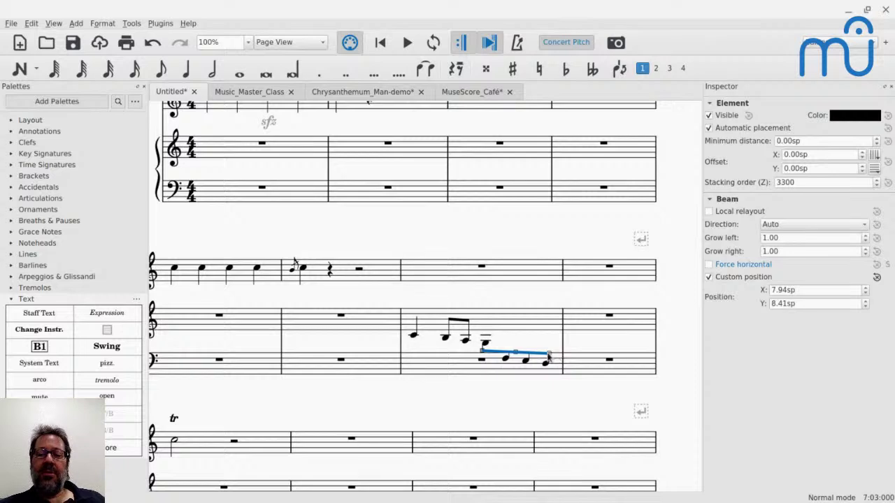
mouse_move(549, 357)
mouse_down()
mouse_move(550, 334)
mouse_move(550, 347)
mouse_up()
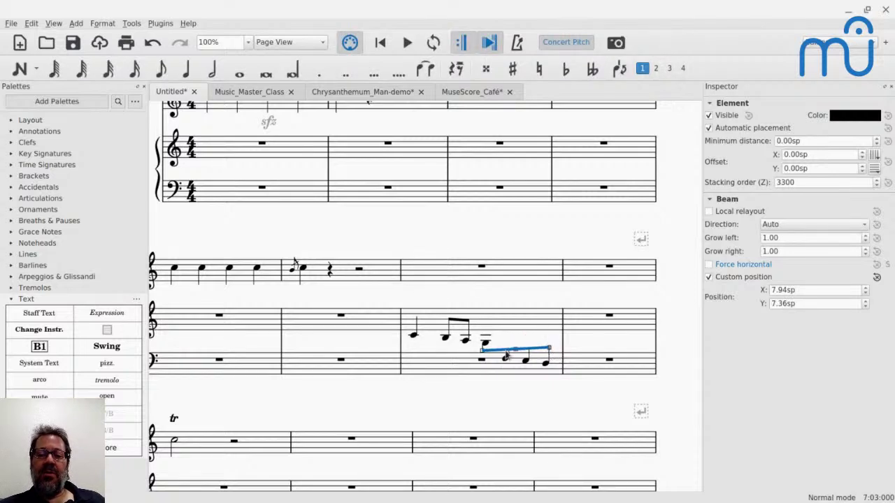
drag(481, 350, 486, 379)
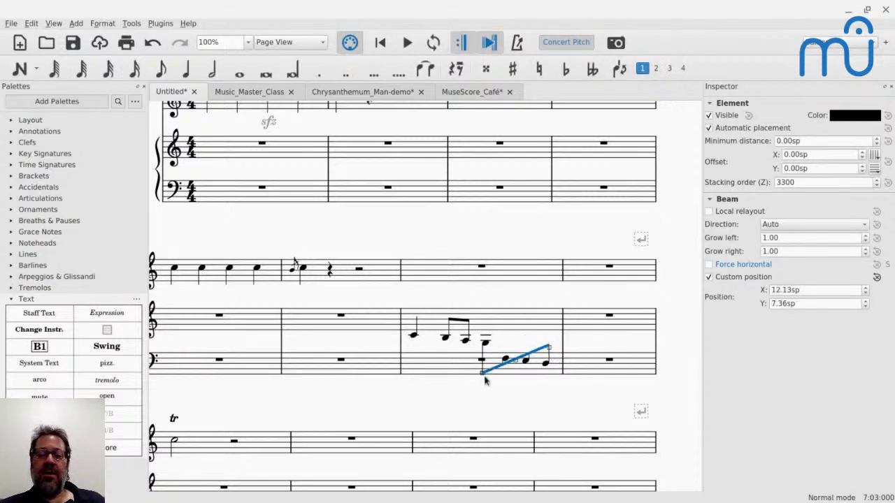
drag(549, 347, 545, 391)
key(Escape)
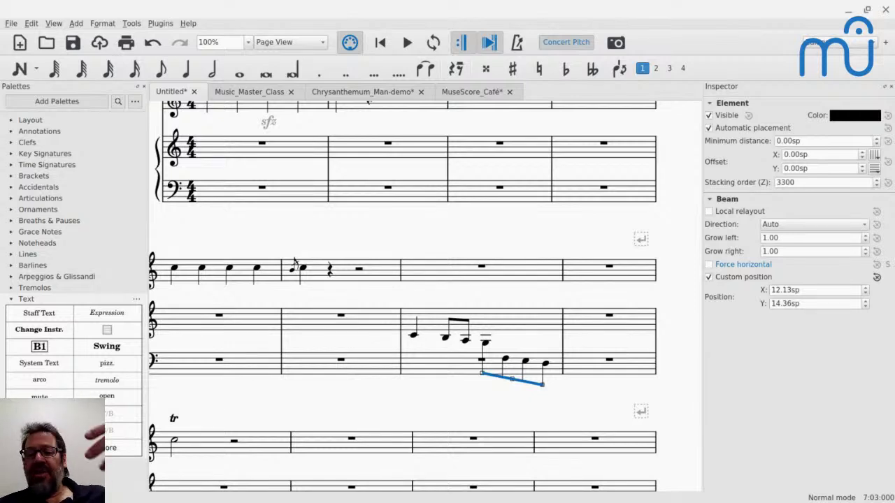
click(429, 327)
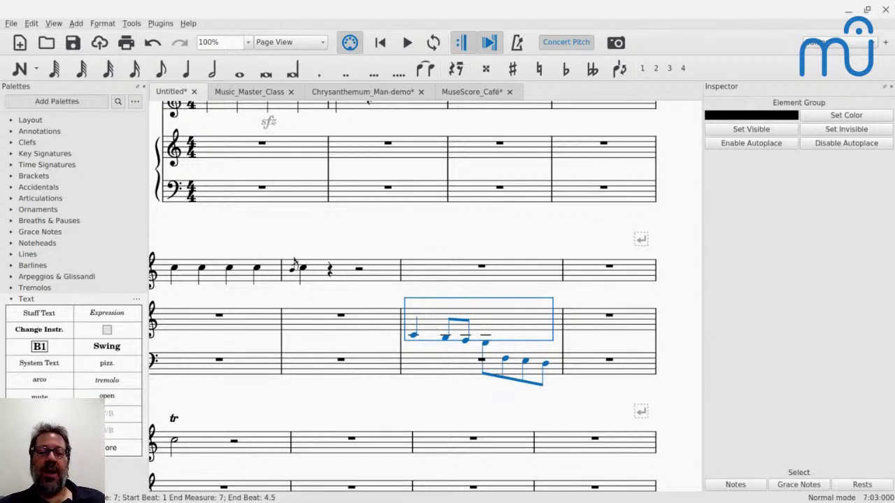
key(alt+Tab)
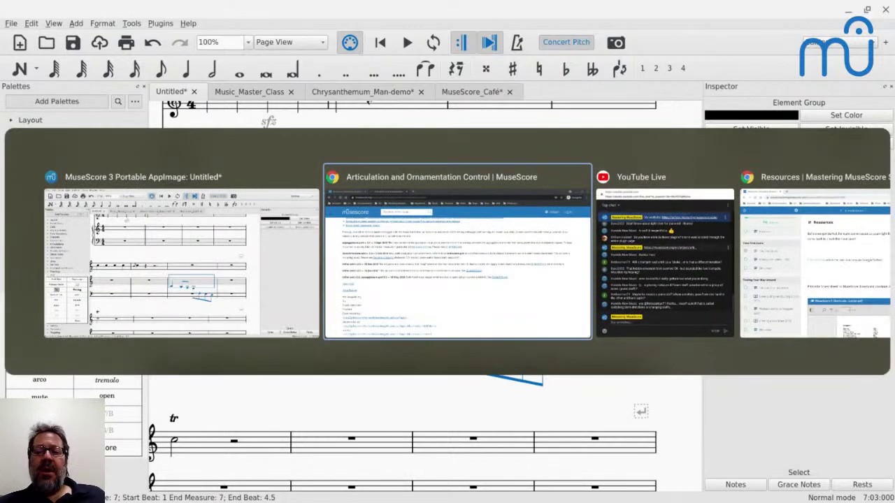
key(alt+shift+Tab)
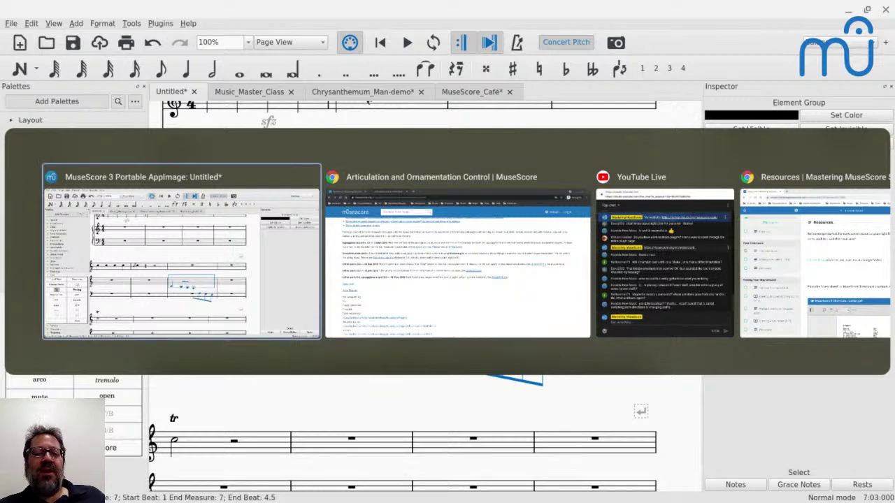
- Select measures 8 and 9 across all four string staves in the Music_Master_Class score, shown at 79% zoom
click(253, 93)
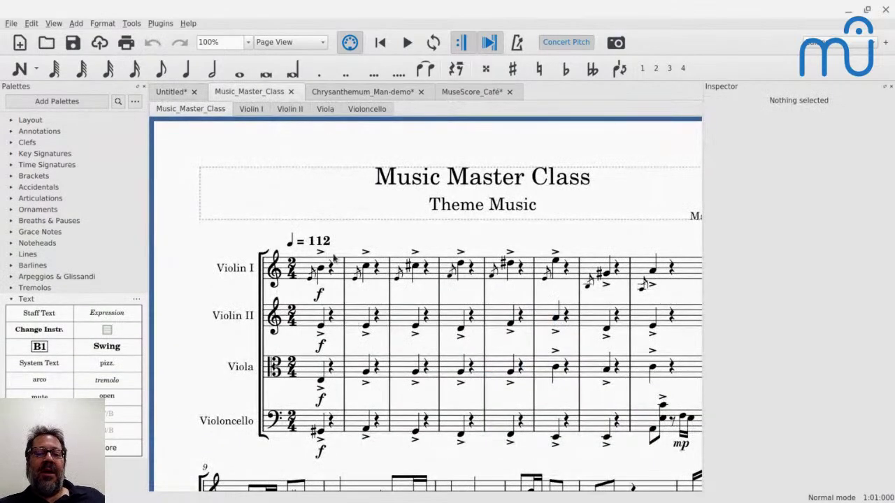
scroll(334, 259, right, 1)
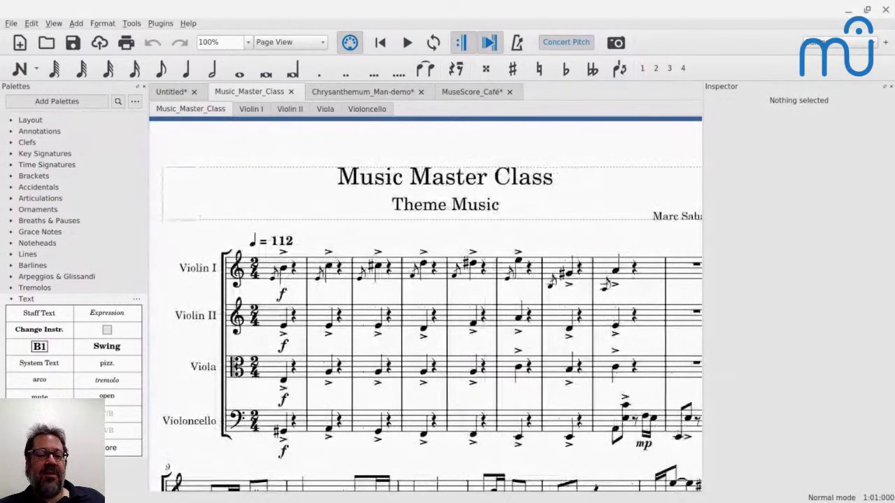
scroll(335, 258, down, 3)
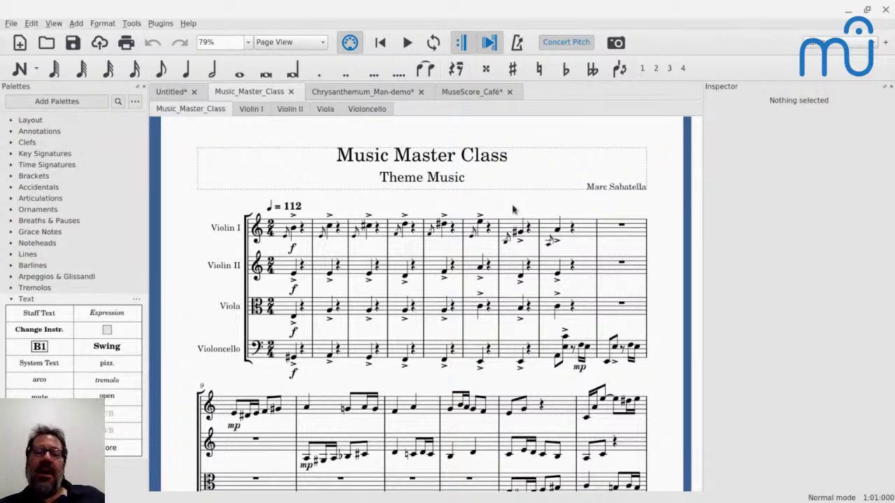
click(549, 231)
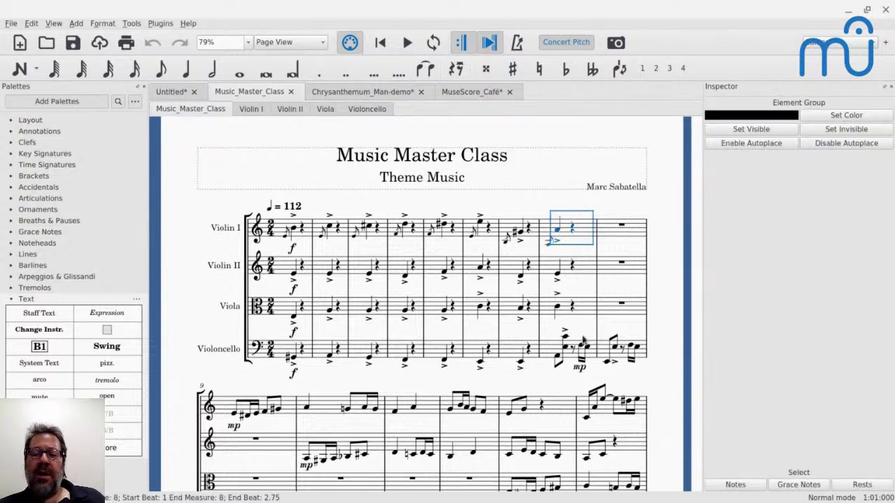
shift+click(614, 358)
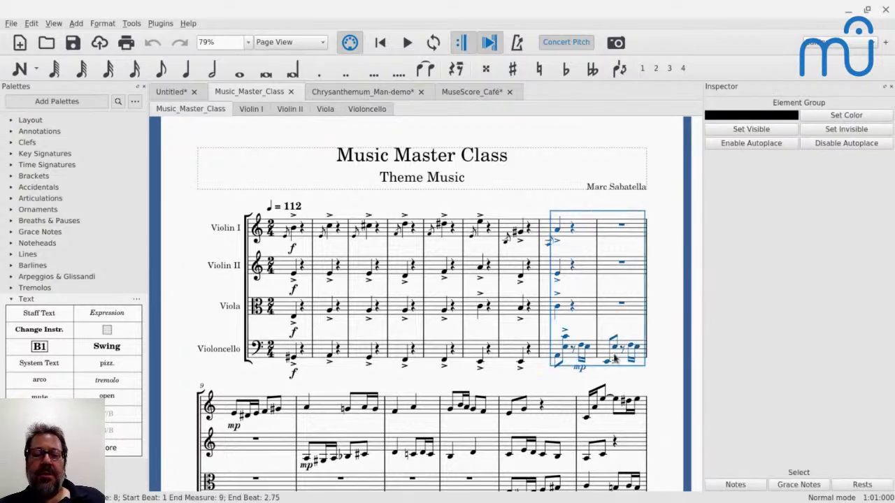
- Play back the selected measures 8 and 9 of the string score and stop playback
key(space)
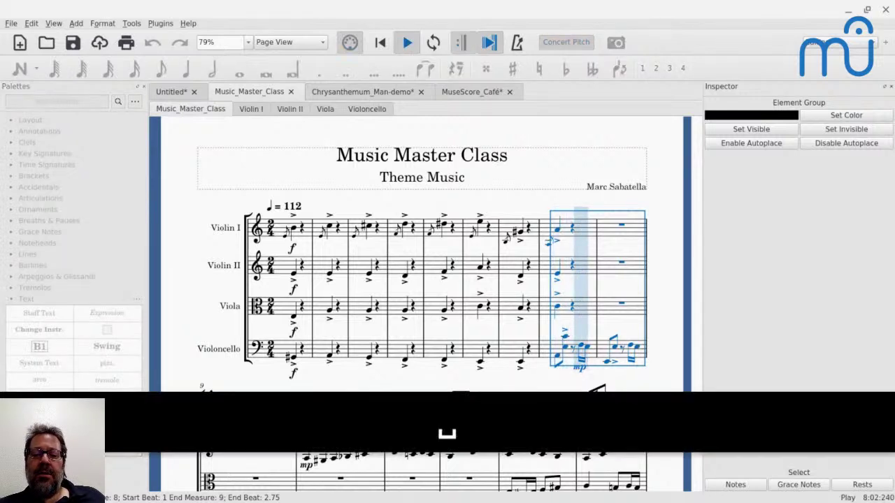
key(space)
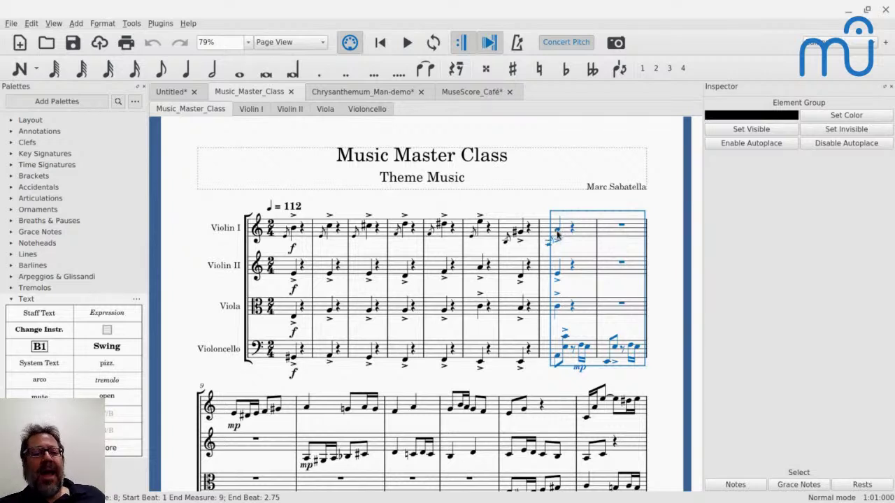
- Open the Mixer and move it clear of the first system's opening measures, undoing the deletion of measures 8 and 9
key(F10)
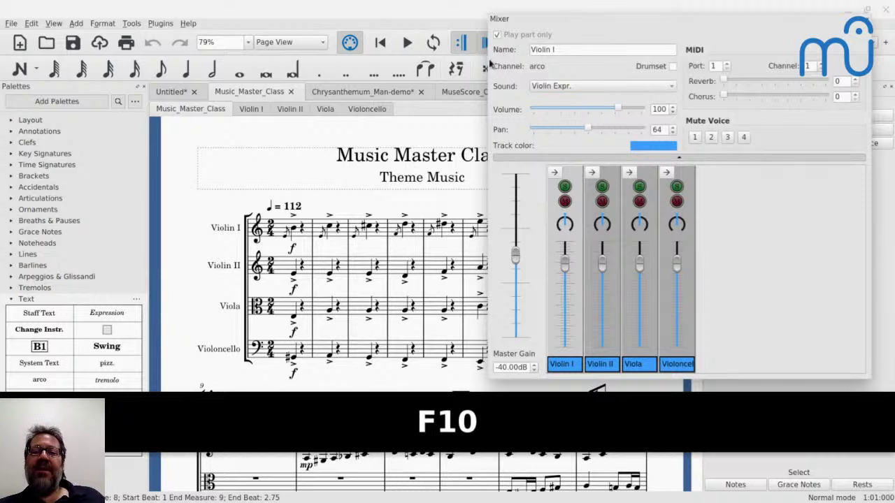
key(Delete)
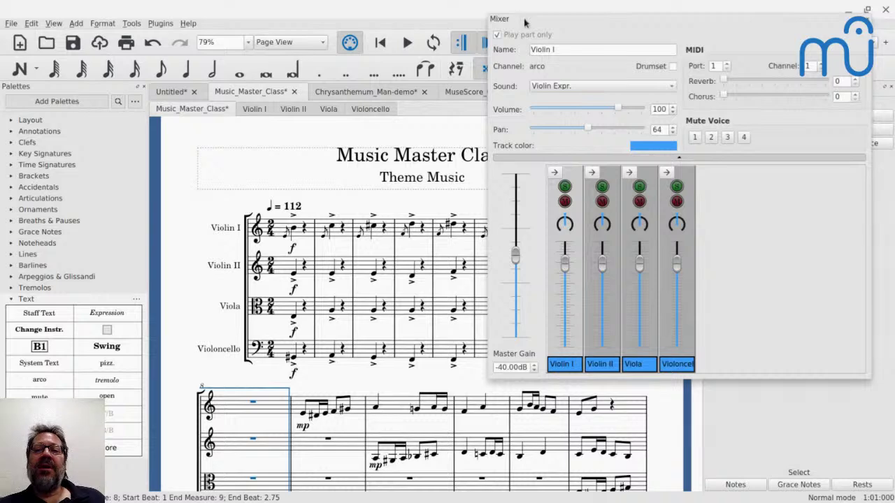
drag(525, 25, 680, 79)
key(ctrl+z)
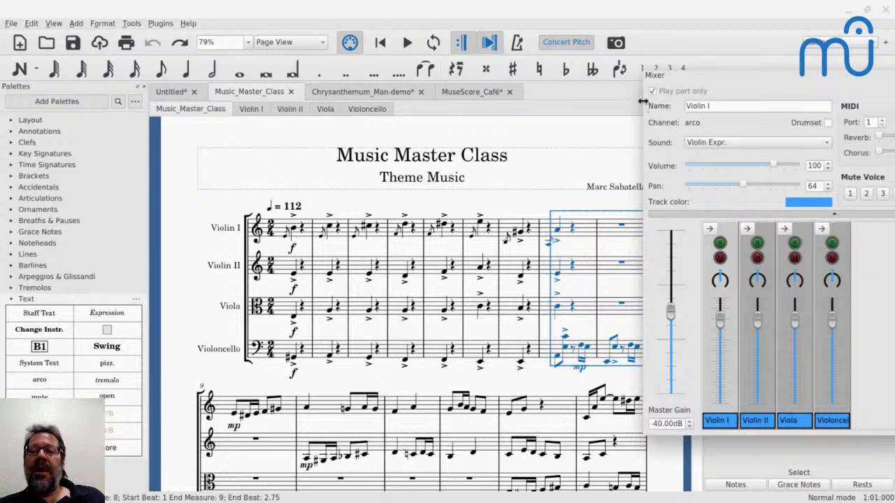
drag(646, 105, 675, 67)
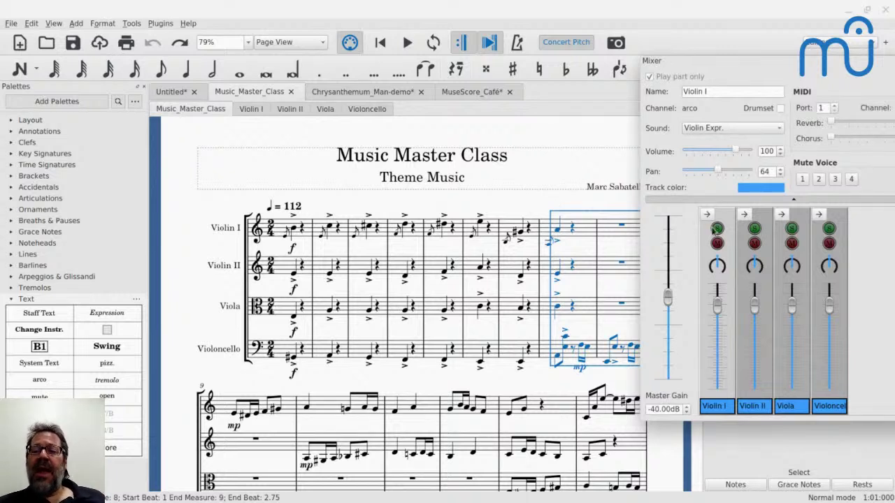
- Solo Violin I in the Mixer and play the score from measure 1 into measure 8
click(303, 232)
key(space)
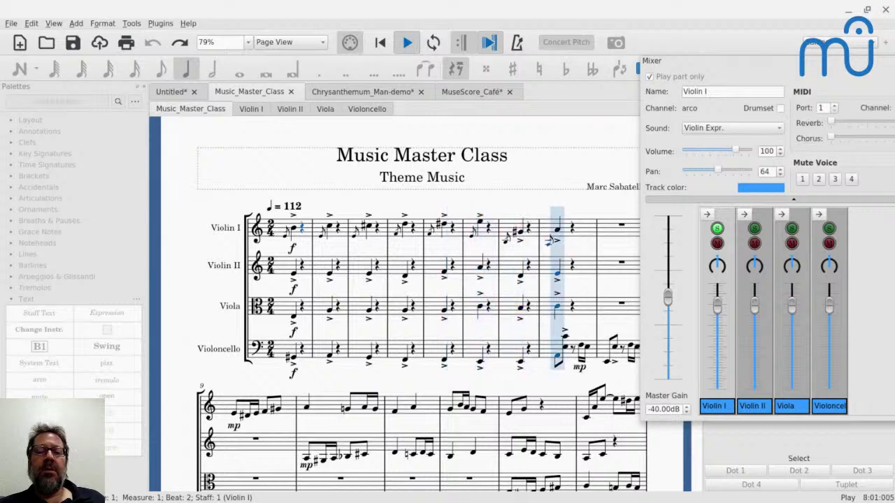
key(space)
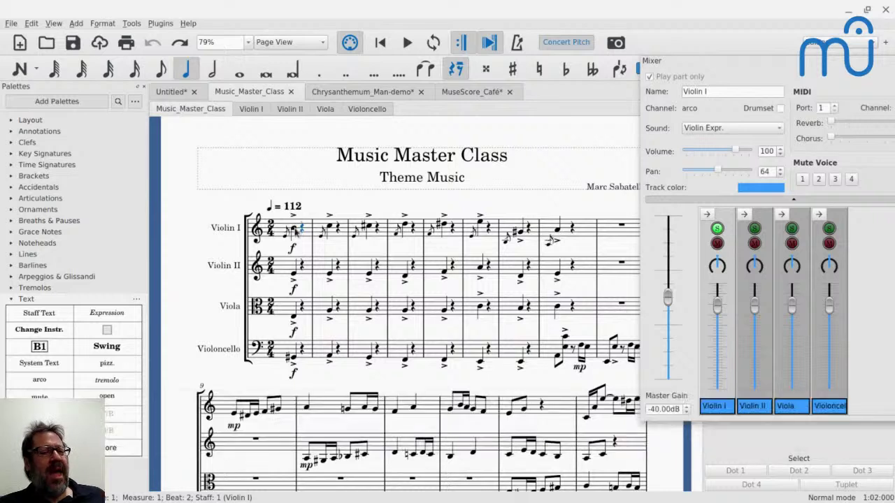
- Use a plugin to set the main note start of Violin I's first note to 300‰
click(294, 230)
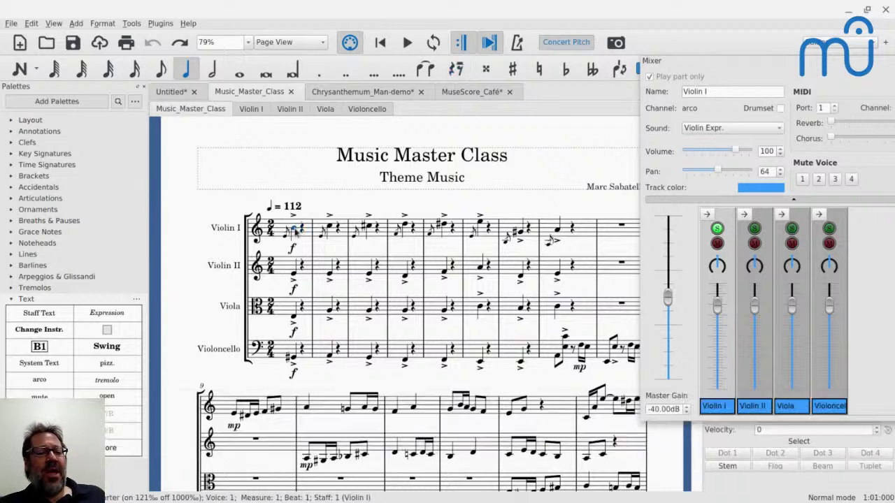
click(160, 24)
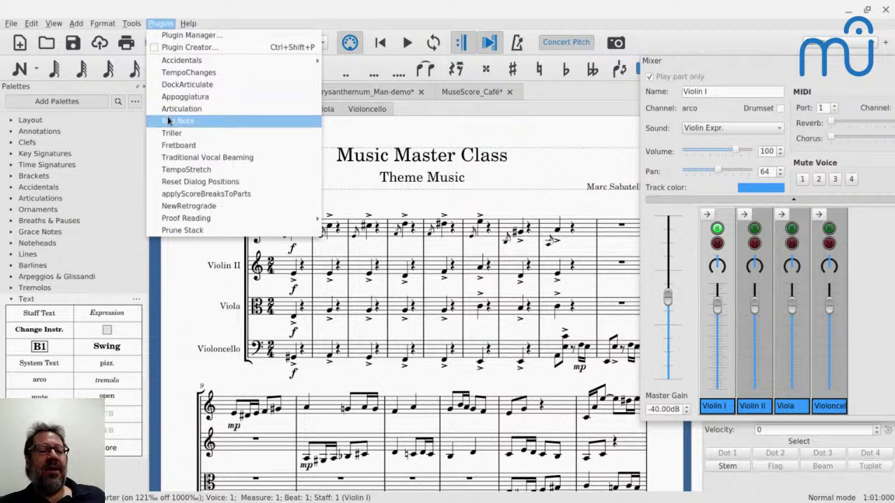
click(213, 110)
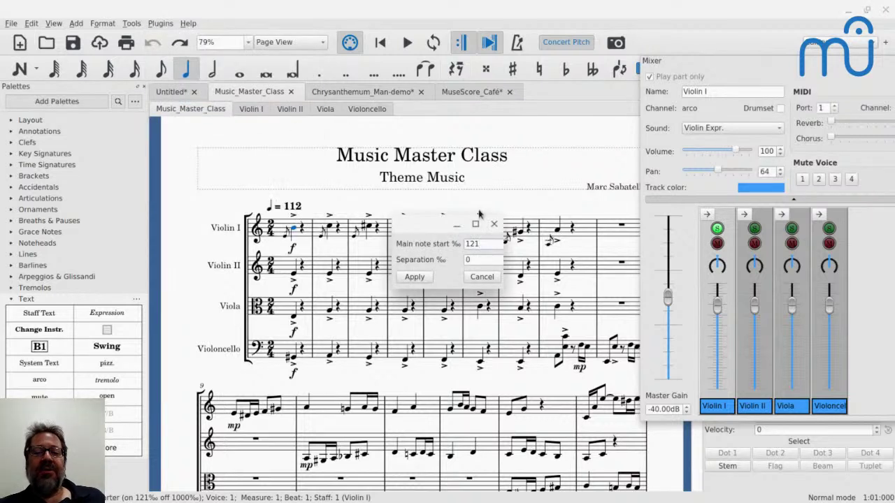
key(ctrl+a)
text(300)
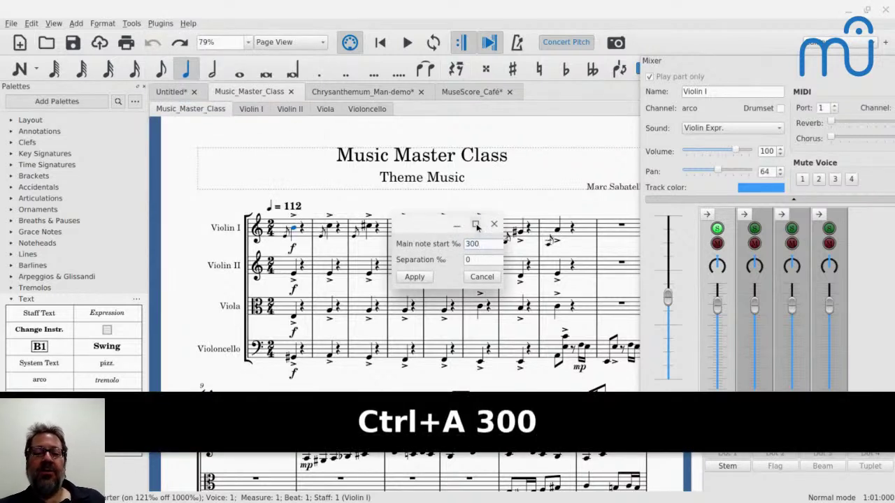
click(418, 281)
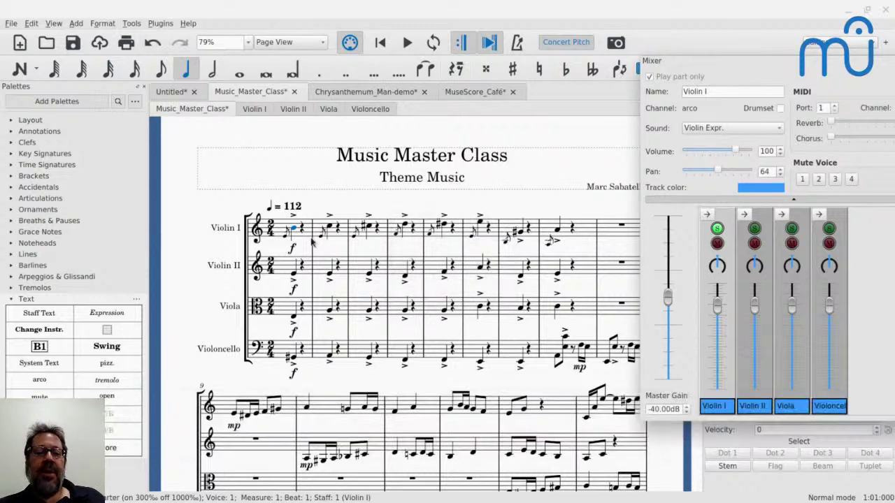
- Play Violin I's measure 1 and undo the main note start change
shift+click(294, 235)
key(space)
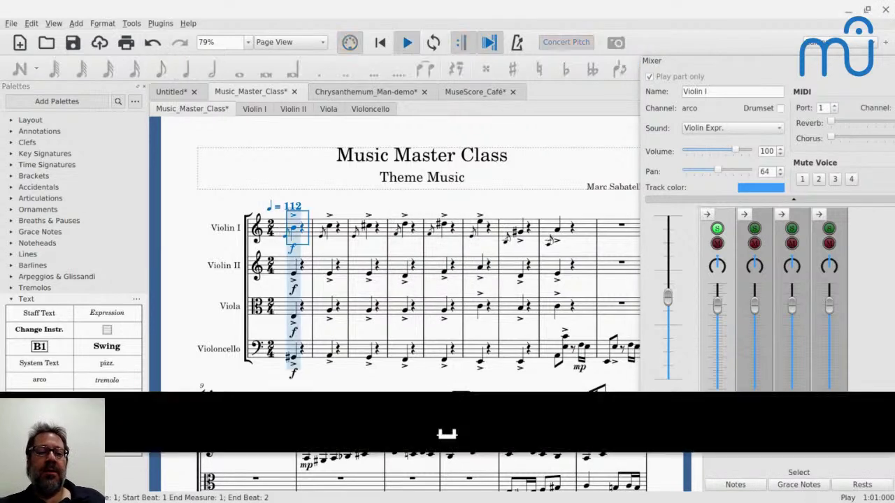
key(space)
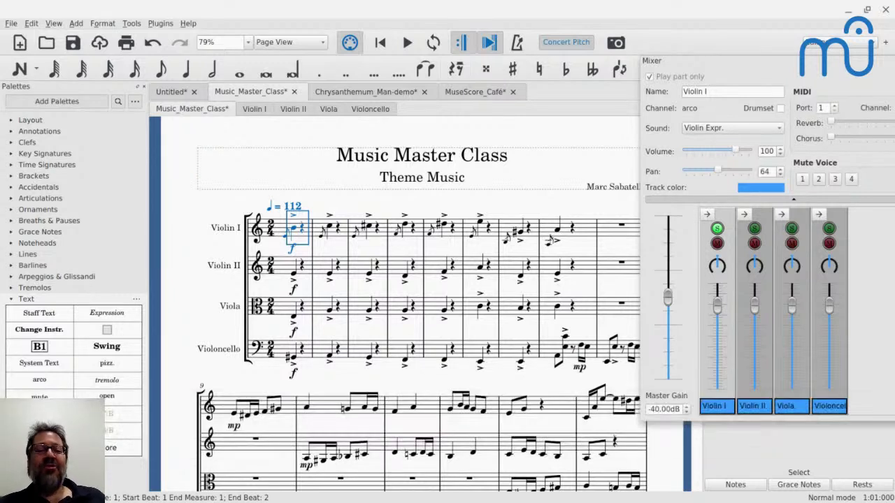
key(ctrl+z)
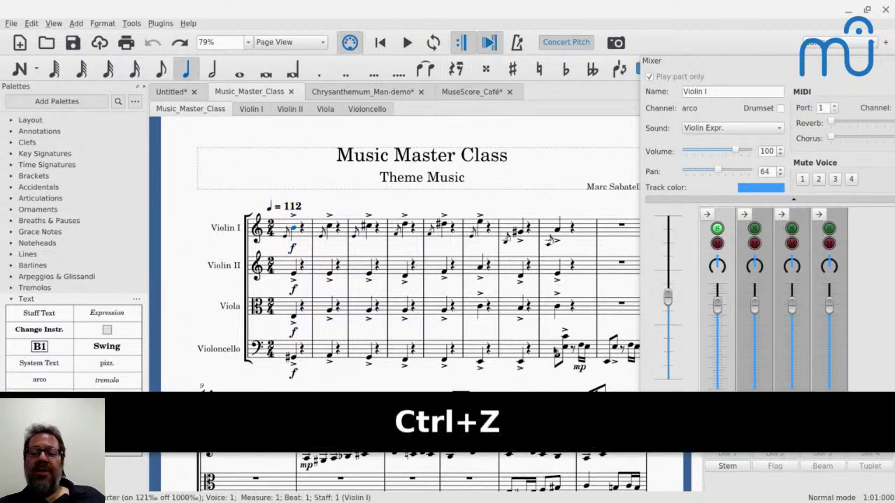
- Switch the Mixer solo from Violin I to Violoncello and play the Violoncello part from measure 8
click(556, 349)
scroll(555, 349, right, 3)
key(space)
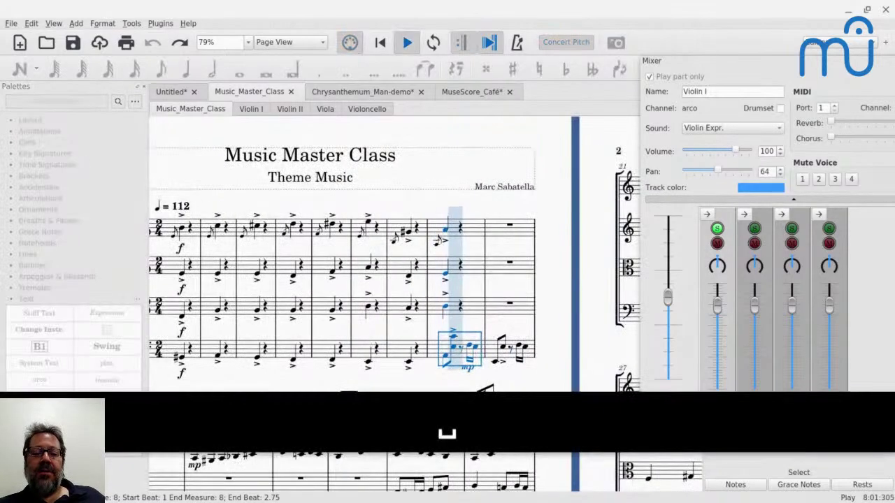
key(space)
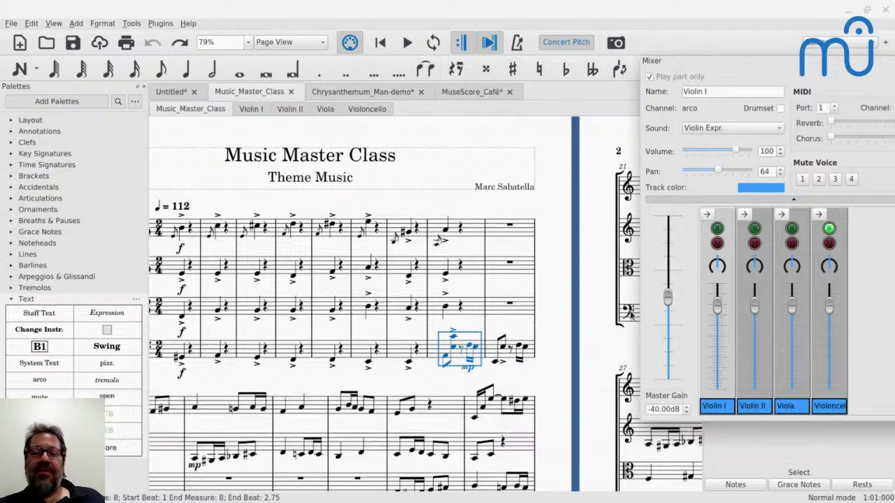
click(449, 346)
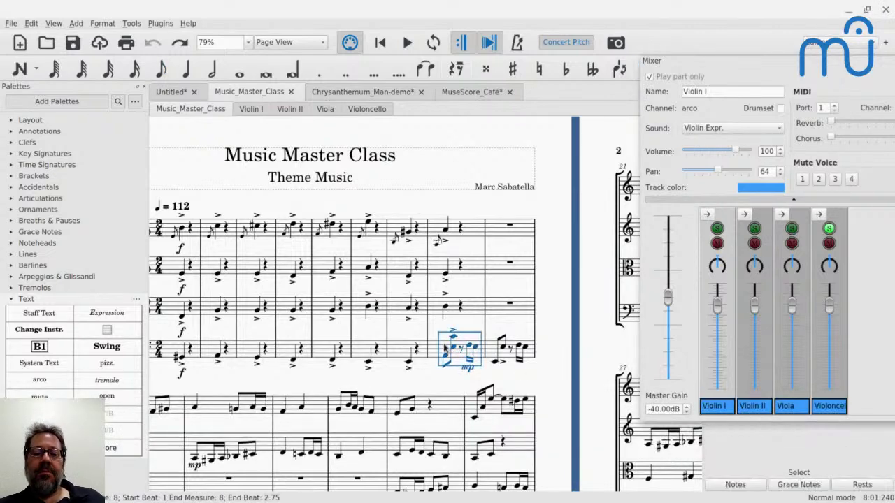
key(space)
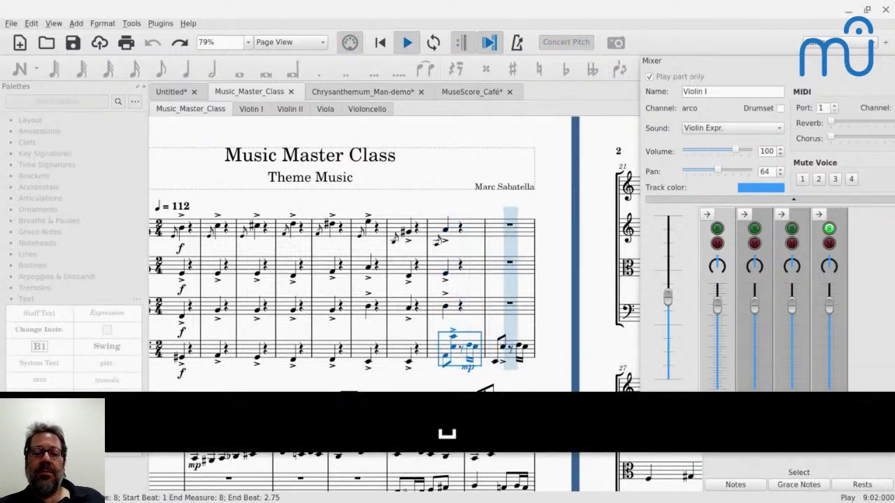
key(space)
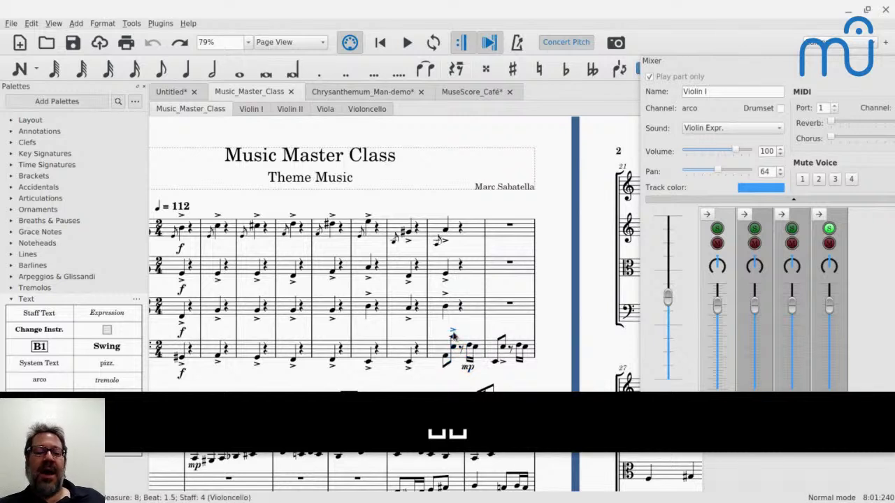
key(space)
key(space)
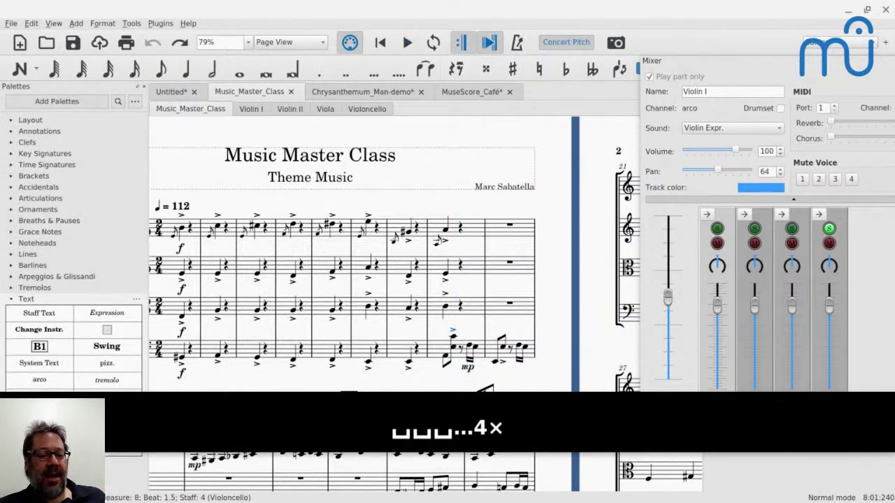
- Select the Violoncello's first note in measure 9 and close the Mixer
click(500, 364)
click(496, 362)
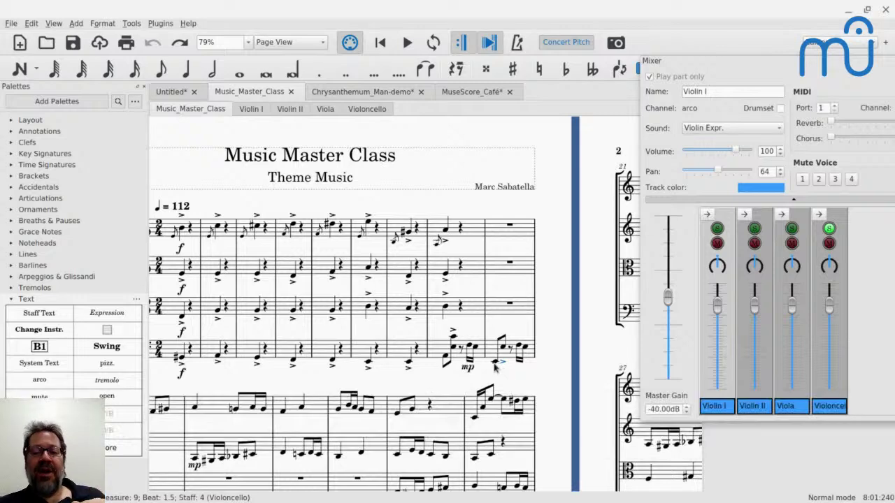
key(space)
key(space)
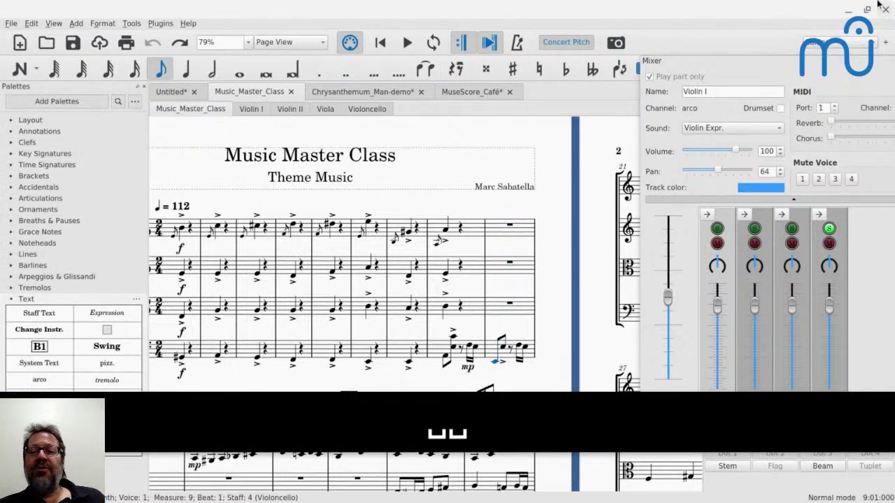
drag(831, 64, 696, 49)
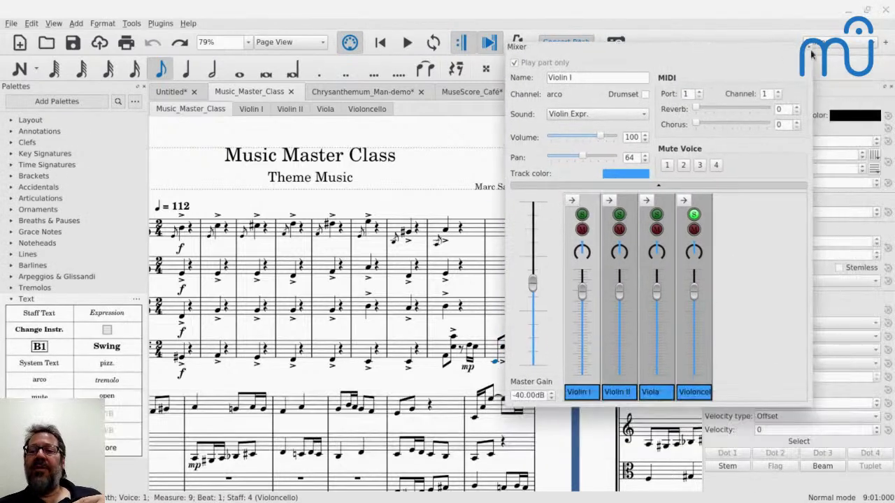
click(809, 48)
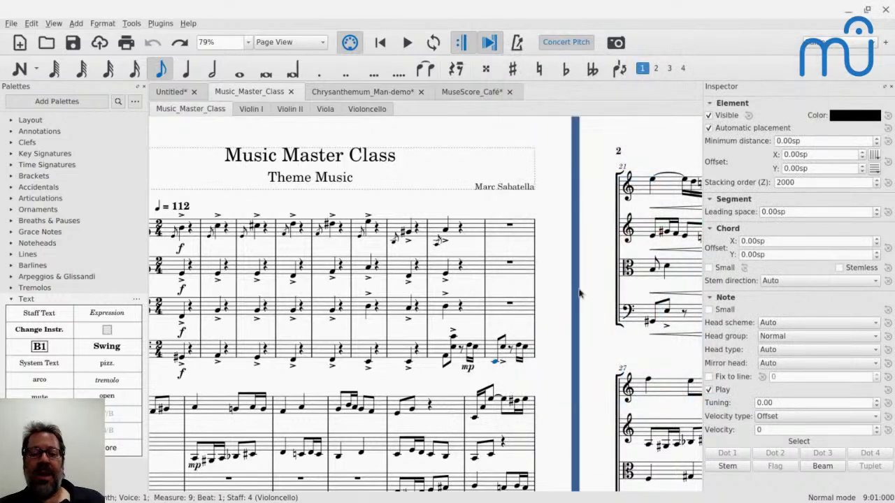
- Look through the Music_Master_Class score from the opening system to the final measures on page 2
scroll(481, 357, down, 5)
scroll(480, 357, left, 5)
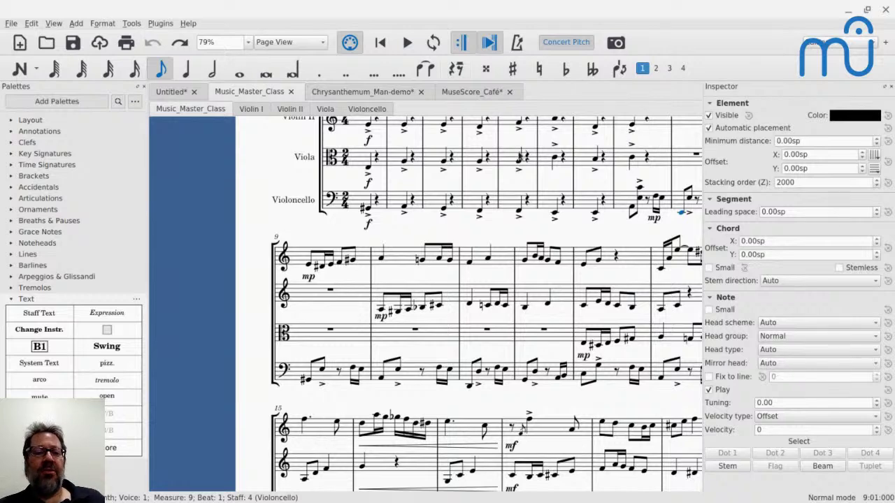
scroll(441, 185, up, 3)
scroll(440, 185, right, 2)
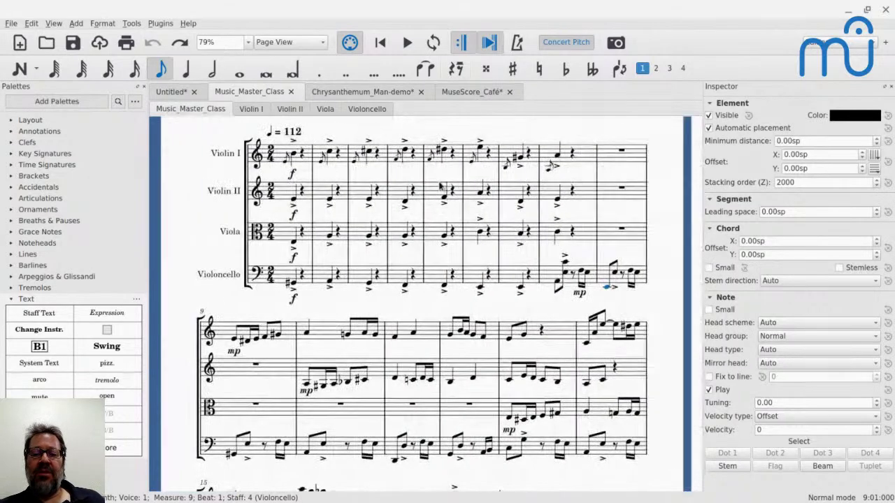
scroll(440, 185, right, 5)
scroll(440, 185, up, 2)
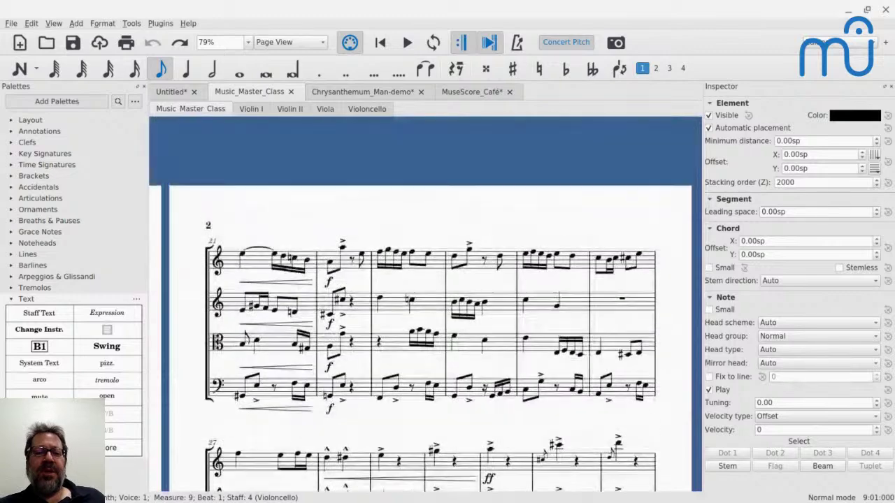
scroll(420, 302, down, 10)
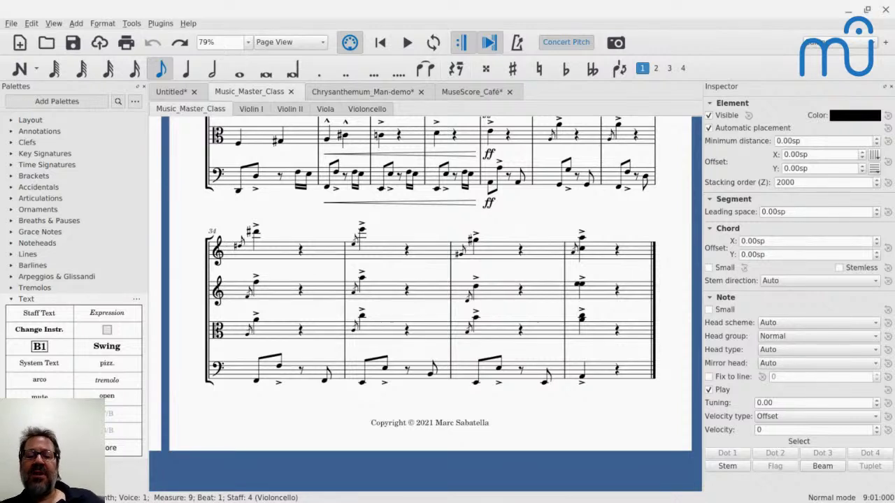
scroll(425, 283, left, 3)
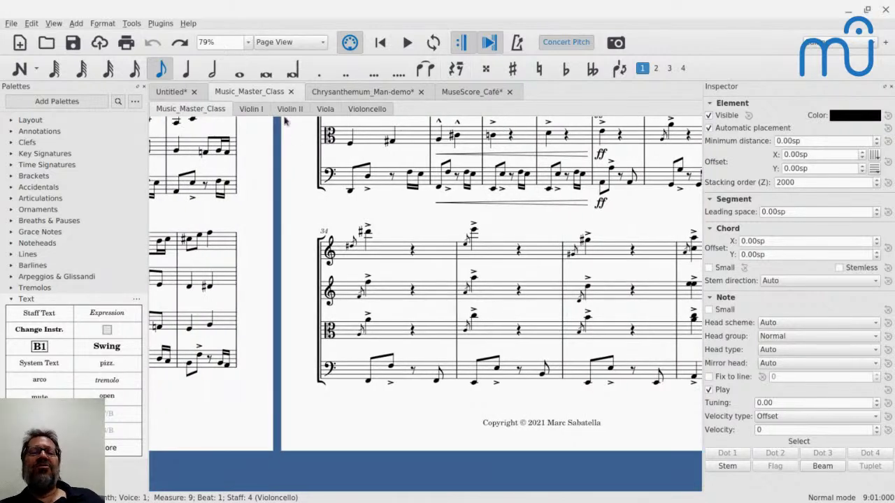
- Look through the Chrysanthemum_Man-demo score up to the rhythm section's chord symbols and slashes at rehearsal mark G
click(355, 94)
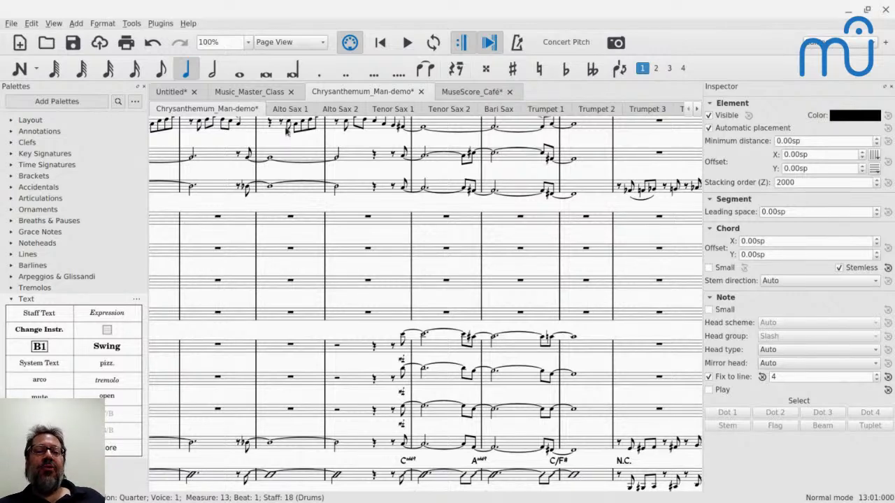
scroll(341, 258, up, 5)
scroll(341, 258, down, 10)
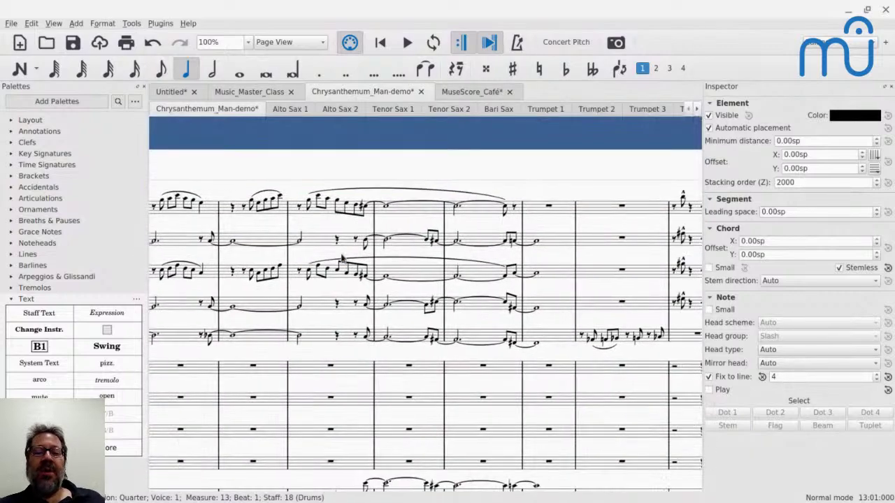
scroll(424, 300, down, 10)
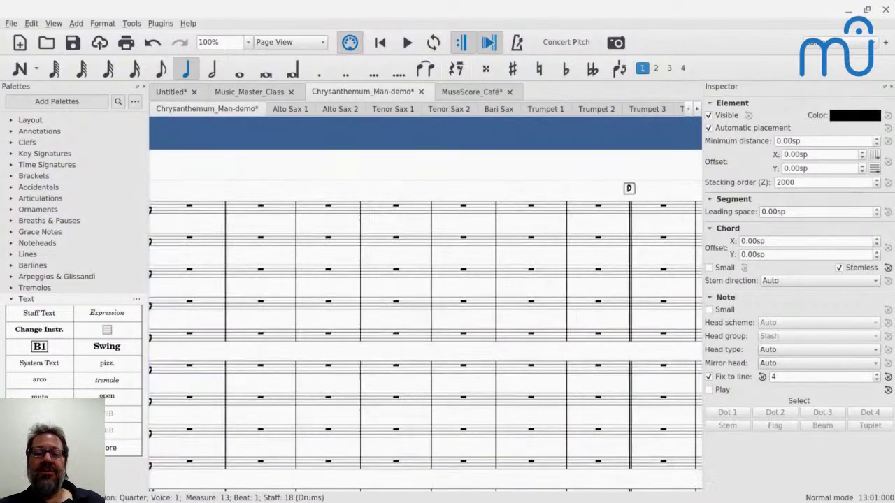
scroll(425, 292, left, 3)
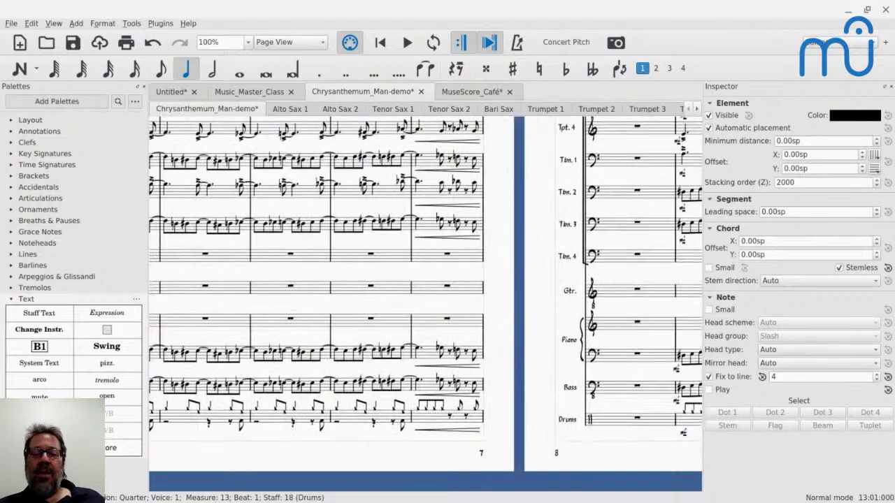
scroll(425, 304, up, 6)
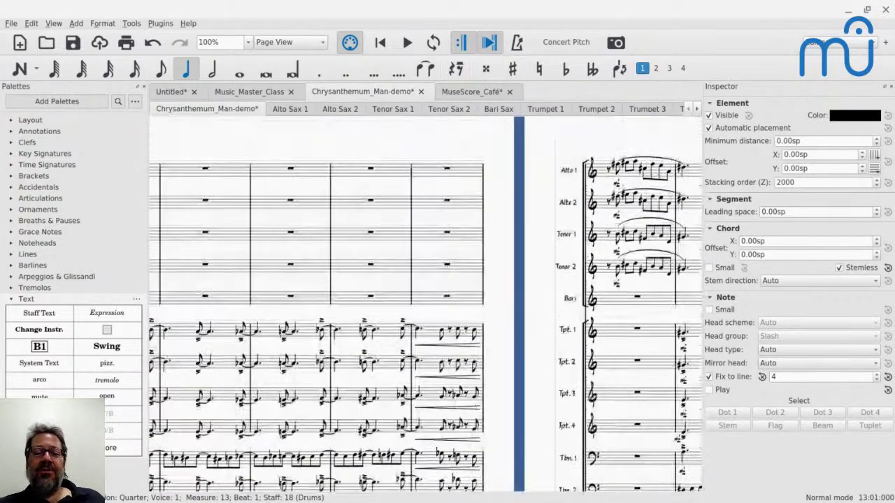
scroll(425, 304, right, 5)
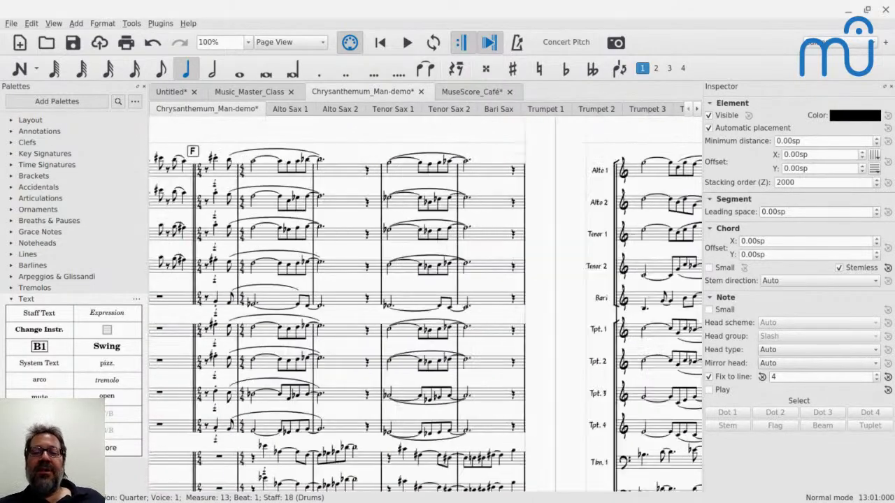
scroll(343, 297, right, 2)
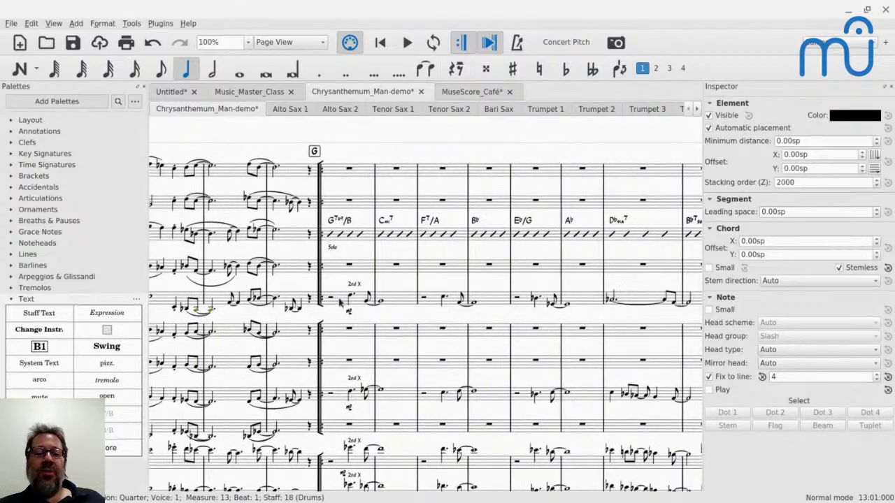
scroll(340, 300, down, 3)
scroll(340, 301, down, 2)
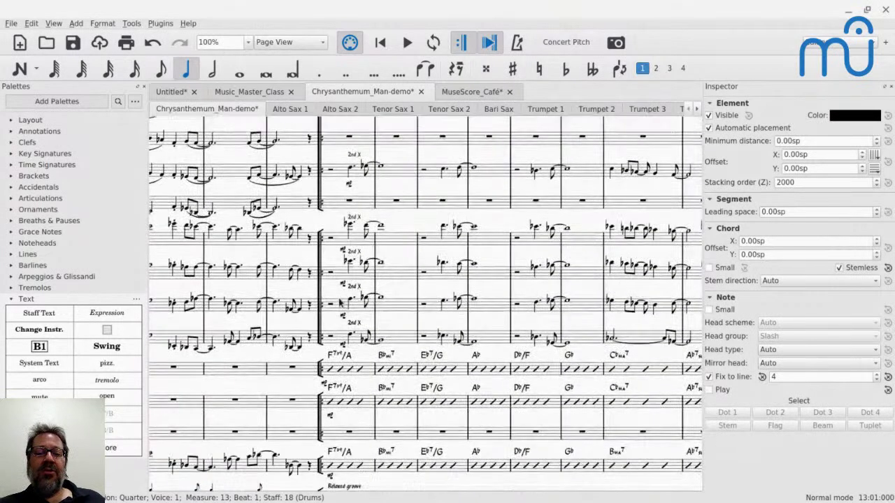
- Play the score from the Guitar's first slash in measure 79, then stop playback
click(329, 369)
key(space)
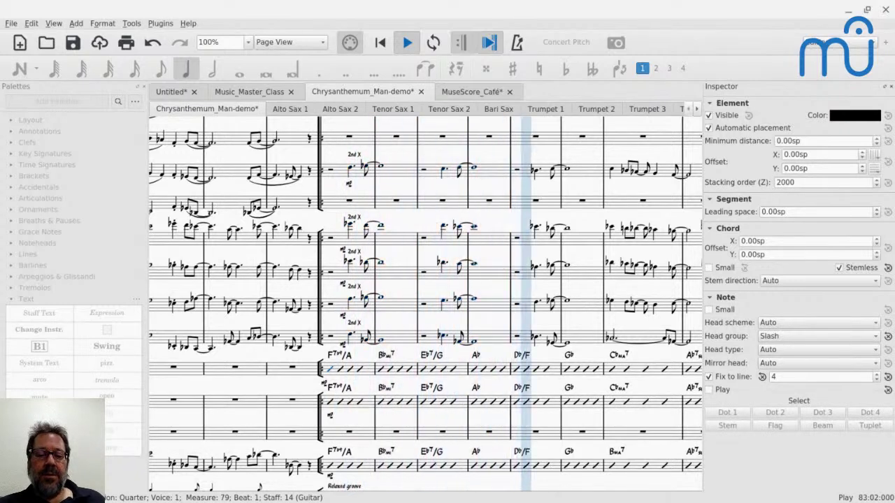
key(space)
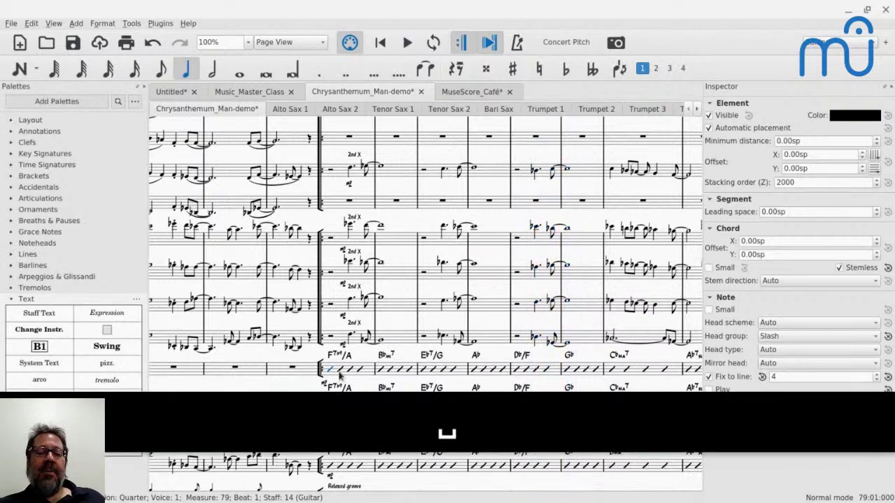
- Turn off playback for the first chord symbol of the Guitar, Piano and Bass staves in measure 79
click(337, 355)
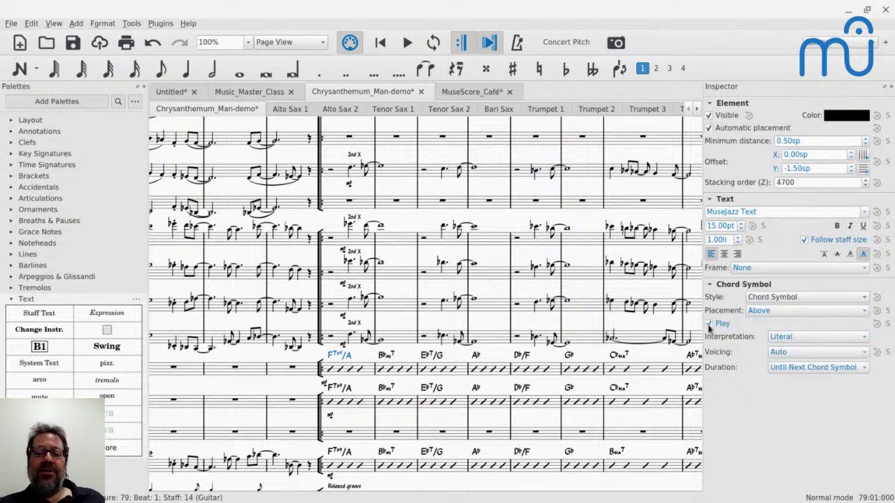
click(709, 326)
click(337, 388)
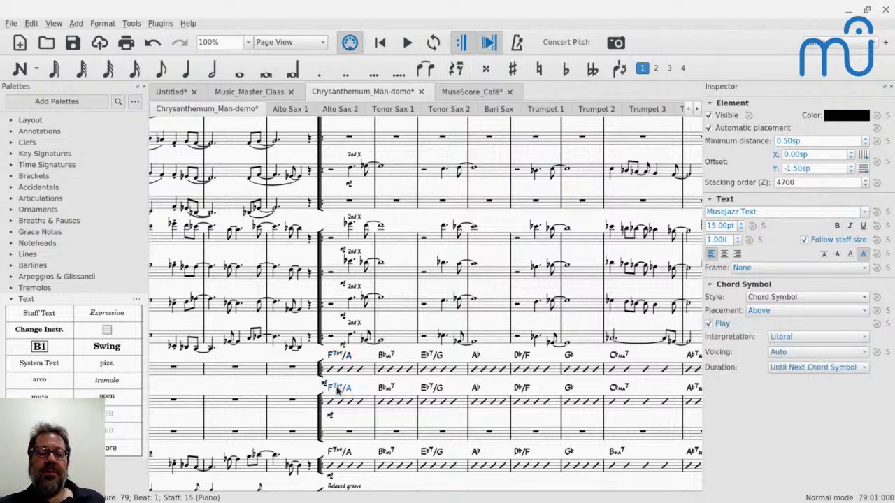
click(709, 324)
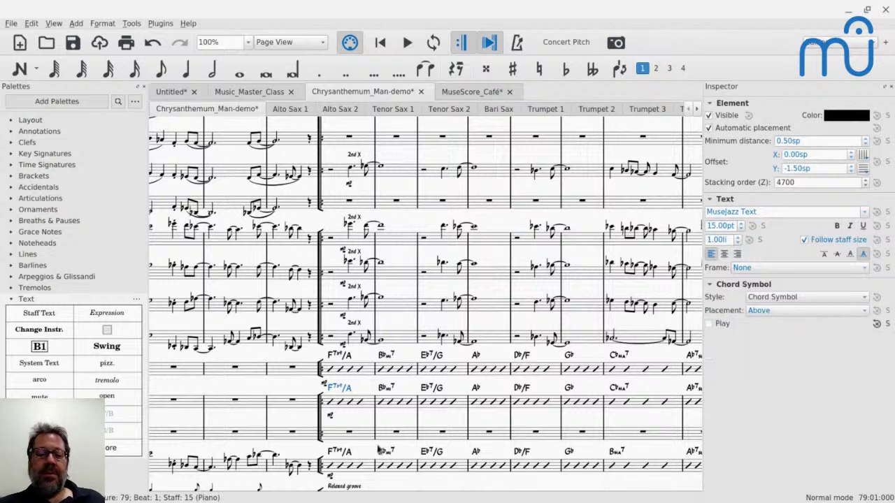
click(341, 453)
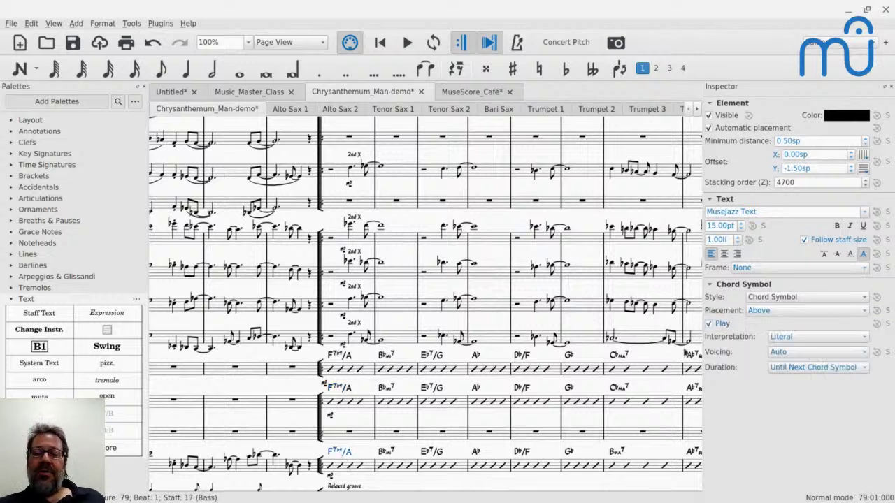
click(709, 324)
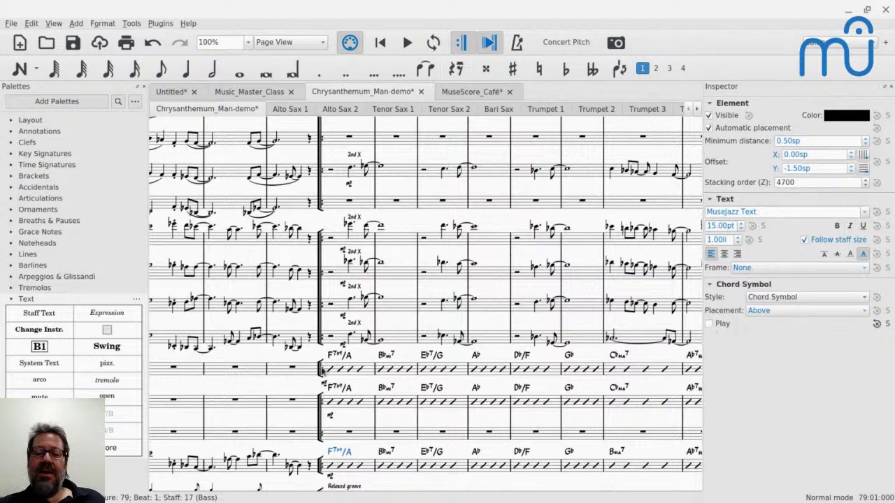
- Play the score from the Guitar's measure 79 again, then stop playback
click(369, 376)
key(space)
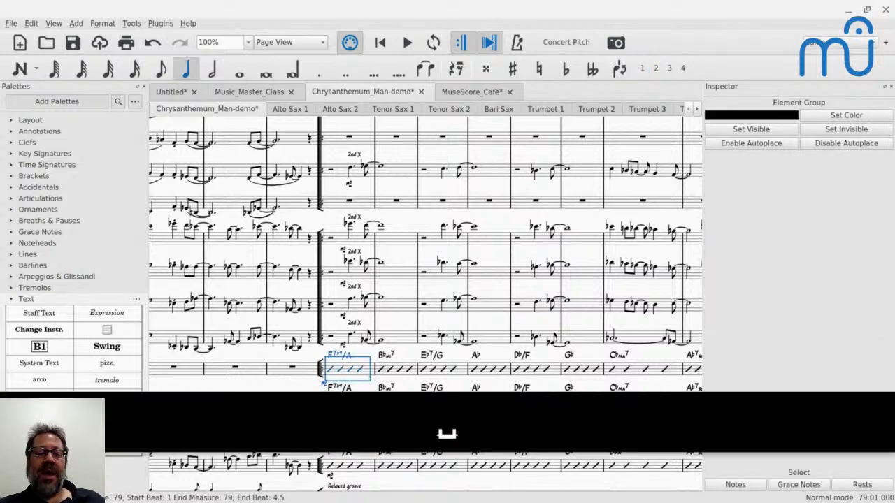
key(space)
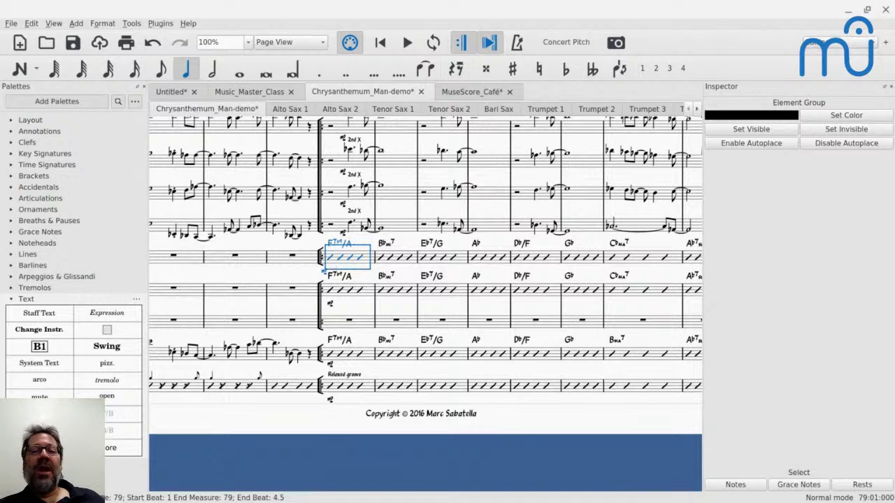
- Undo all edits made to the Chrysanthemum_Man-demo score
key(ctrl+z)
key(ctrl+z)
key(ctrl+z)
key(ctrl+z)
key(ctrl+z)
key(ctrl+z)
key(ctrl+z)
key(ctrl+z)
key(ctrl+z)
key(ctrl+z)
key(ctrl+z)
key(ctrl+z)
key(ctrl+z)
key(ctrl+z)
key(ctrl+z)
key(ctrl+z)
key(ctrl+z)
key(ctrl+z)
key(ctrl+z)
key(ctrl+z)
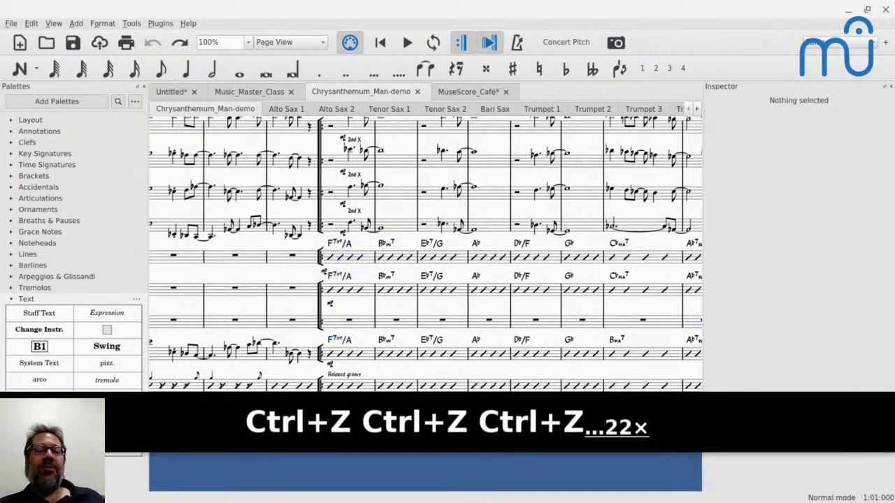
key(ctrl+z)
key(ctrl+z)
key(ctrl+z)
key(ctrl+z)
key(ctrl+z)
- In the Untitled score, add the chord symbol F7b9/A to the B♭ Trumpet's first note in measure 5 and view its Interpretation options
click(167, 93)
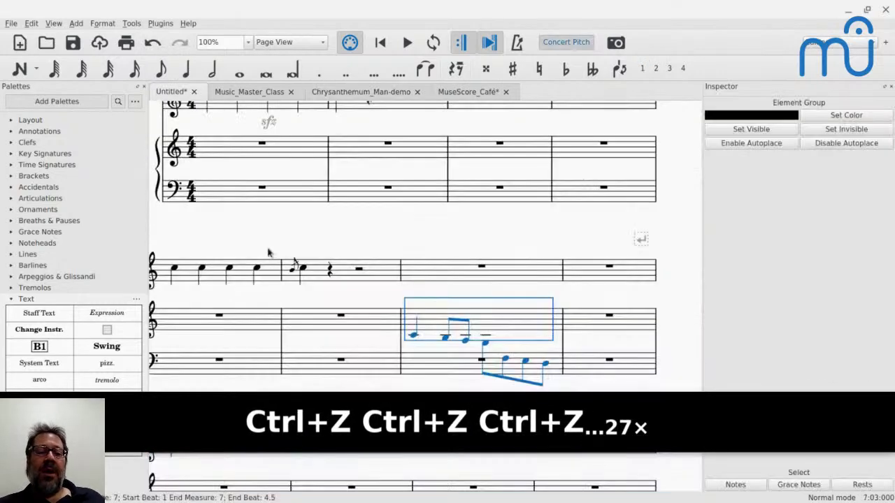
click(175, 269)
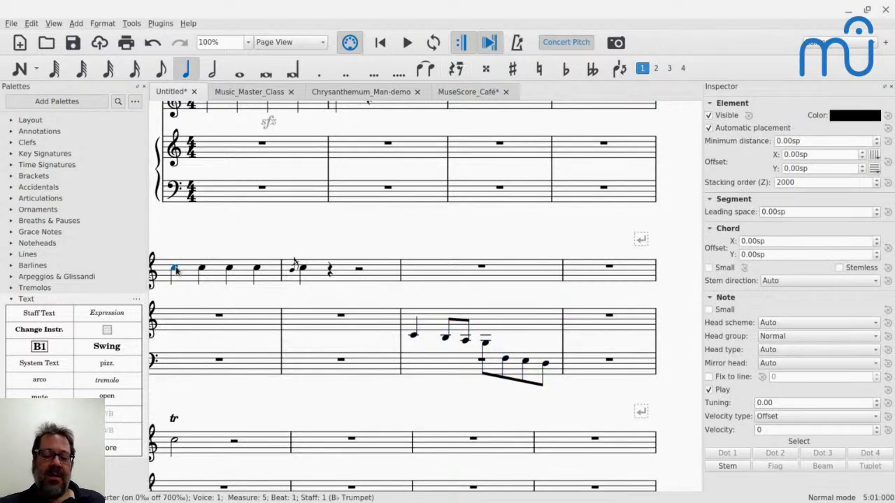
key(ctrl+k)
text(F)
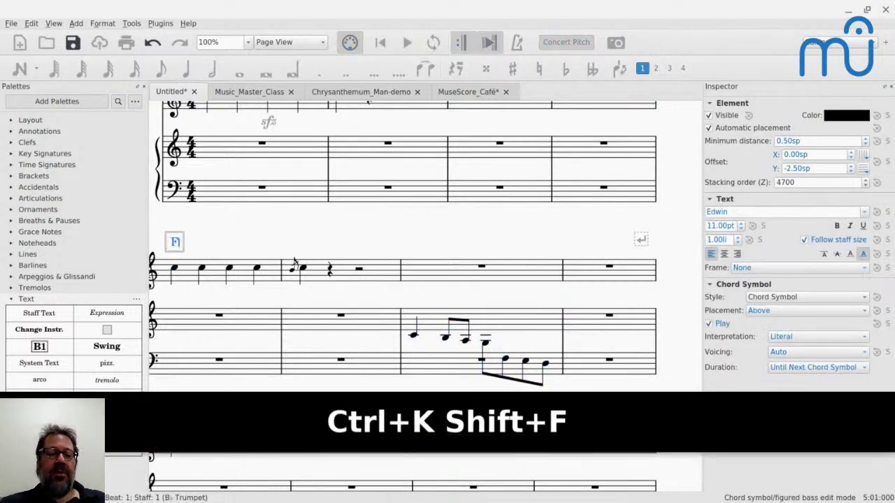
key(Escape)
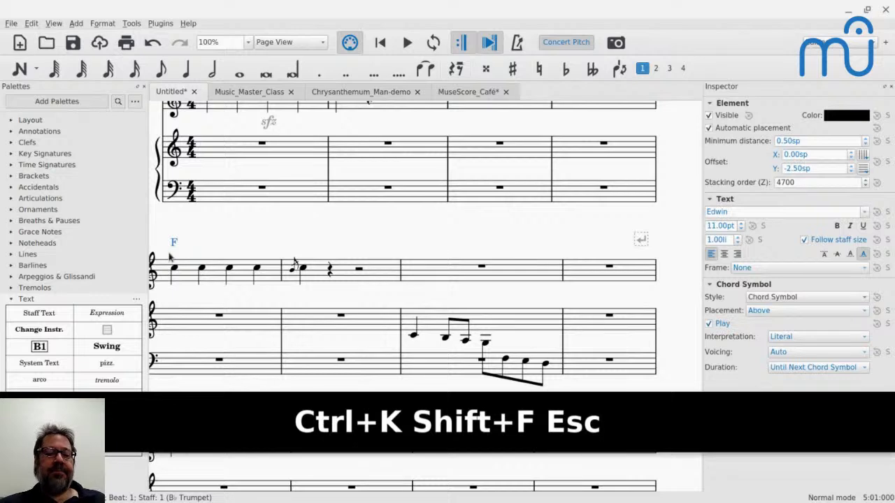
double_click(173, 246)
key(End)
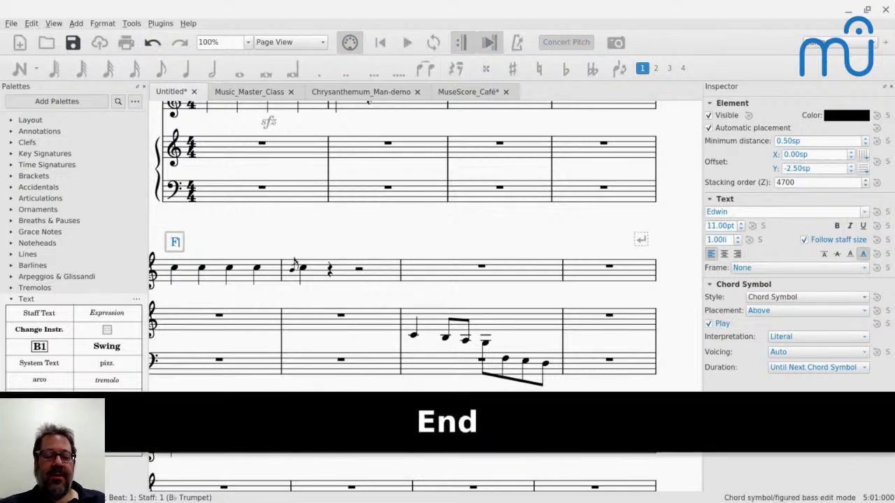
text(7b9/A)
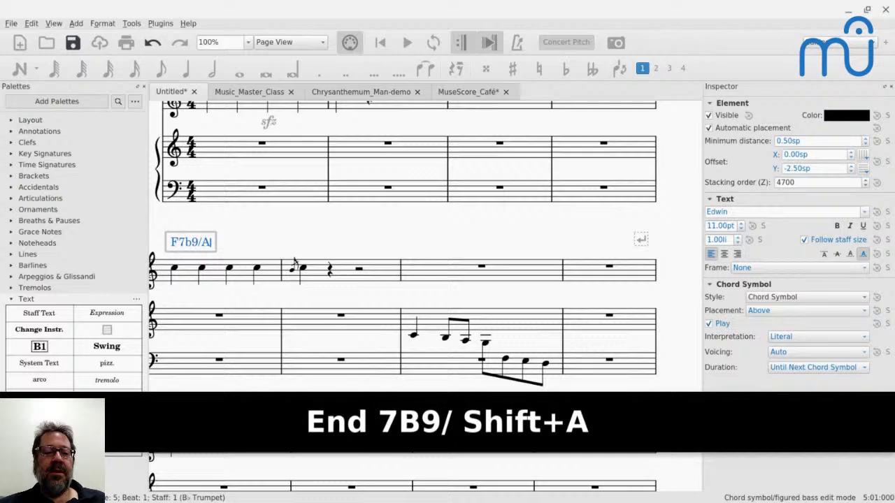
key(Escape)
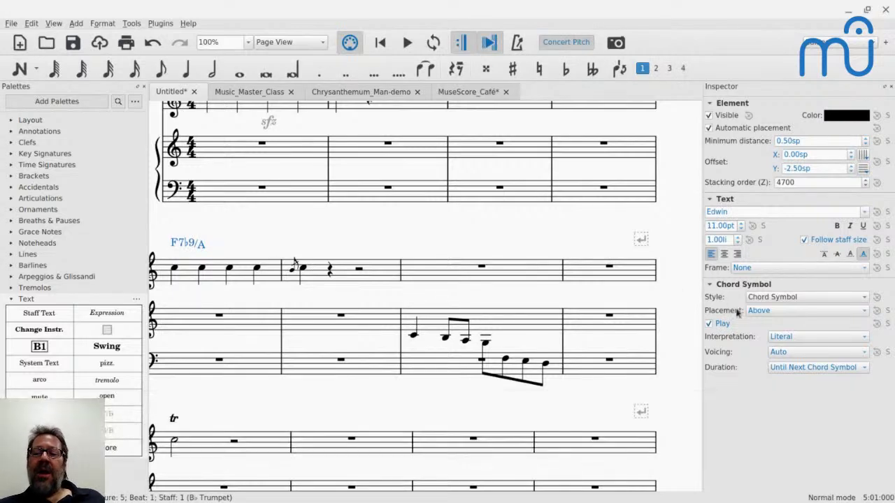
click(791, 337)
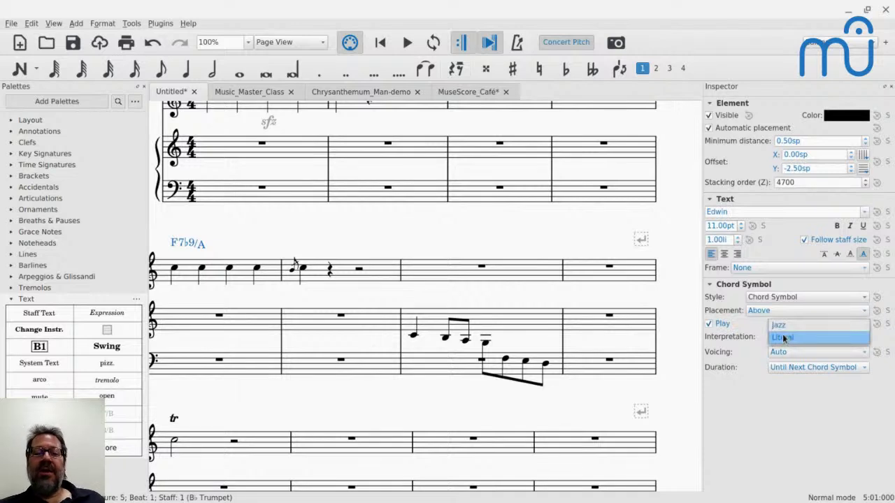
key(Escape)
- Add the chord symbol F7 at the start of the B♭ Trumpet's measure 7
click(482, 270)
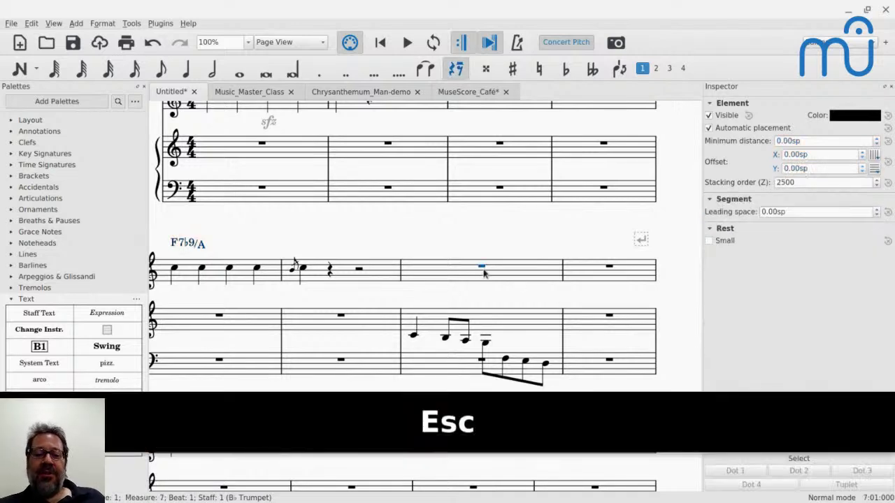
key(ctrl+k)
text(F6)
key(BackSpace)
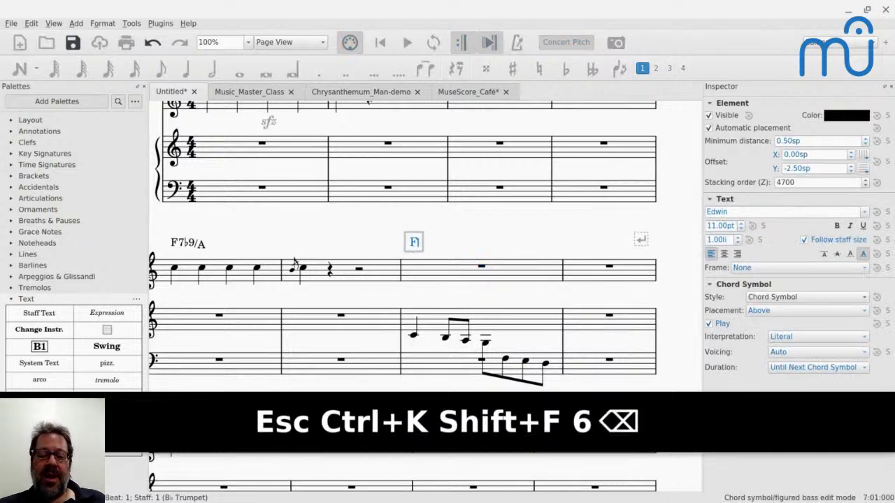
text(7)
key(Escape)
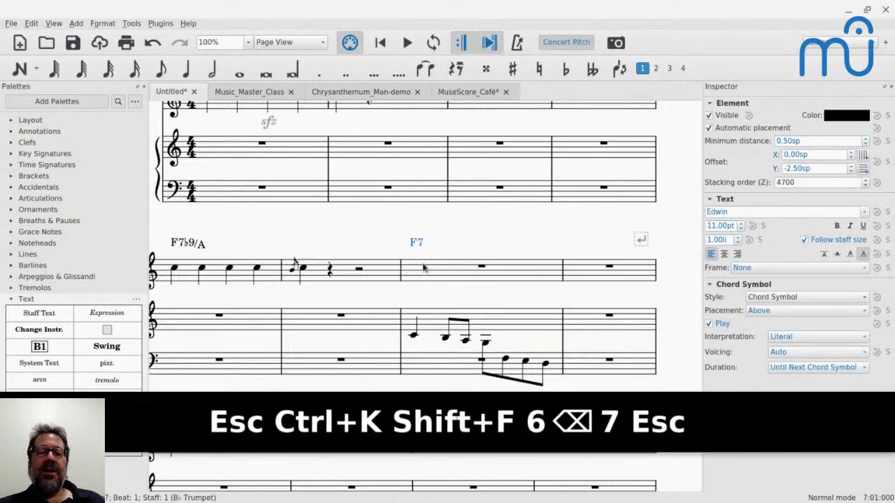
- Delete the notes in measure 7 of the grand staff, play the trumpet's measure 7, and select its F7 chord symbol
click(433, 341)
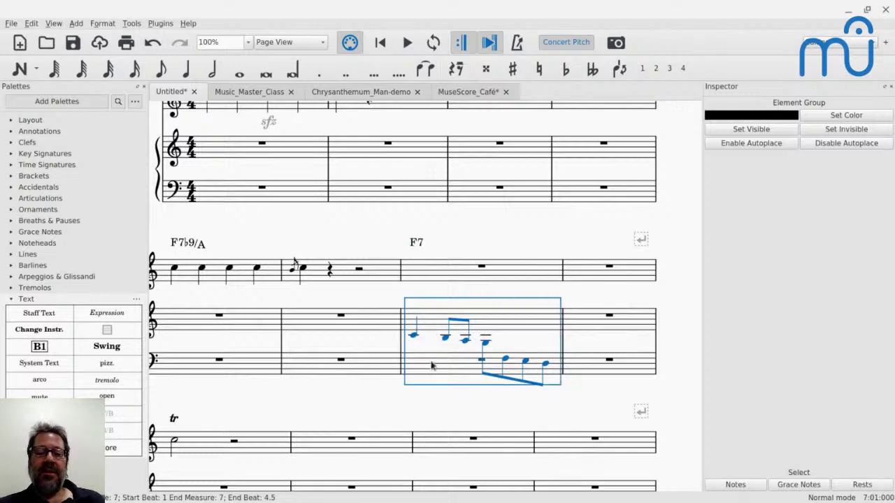
key(BackSpace)
click(448, 260)
key(space)
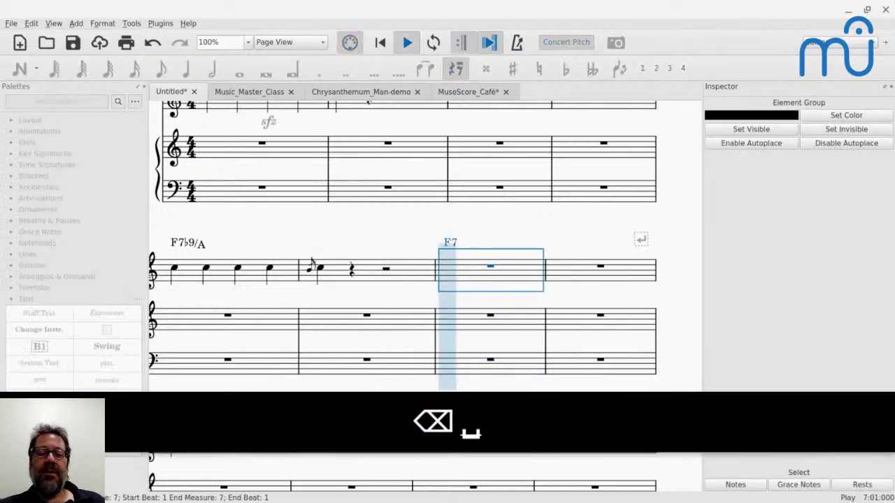
key(space)
click(450, 243)
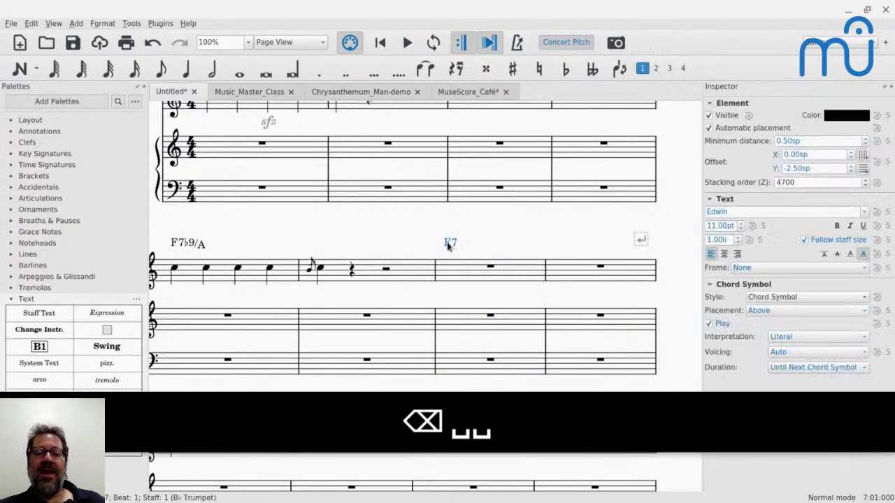
- Add the chord symbol Bmi at the start of the B♭ Trumpet's measure 8
click(601, 268)
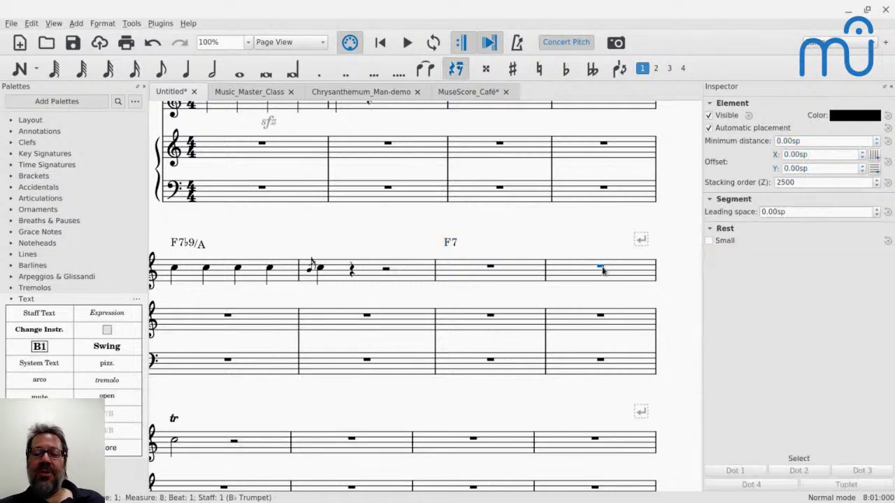
key(ctrl+k)
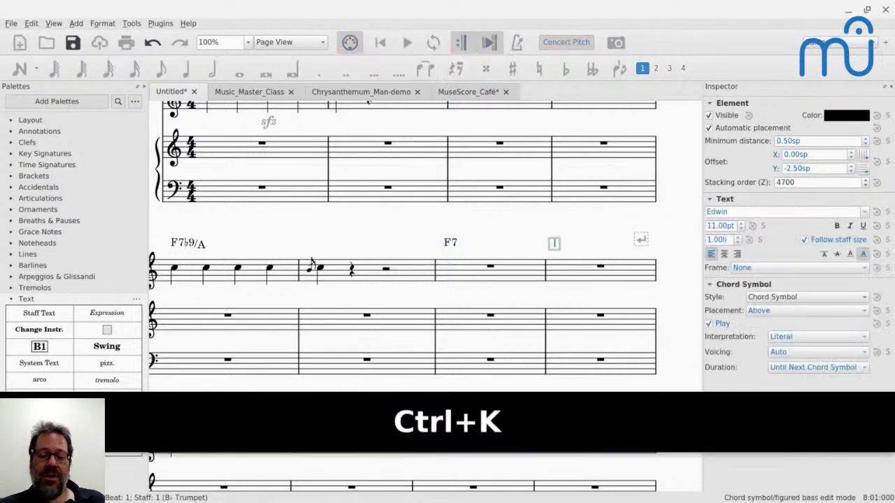
text(Bm)
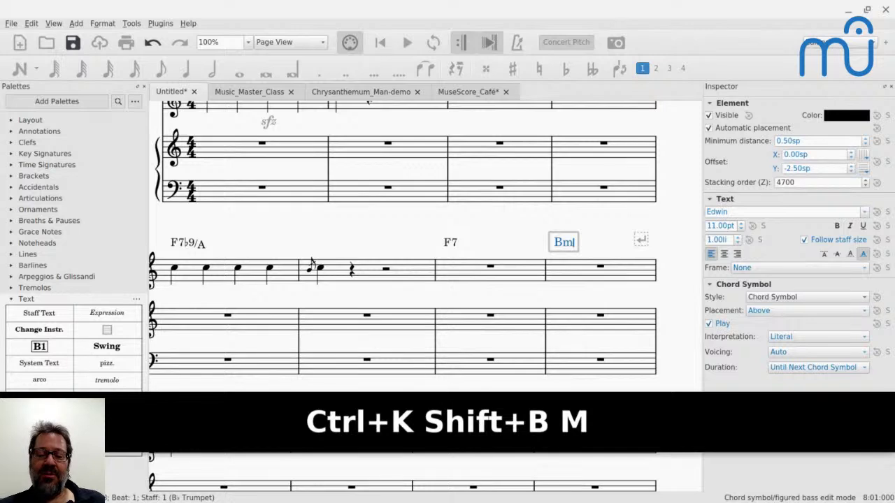
text(i)
key(Escape)
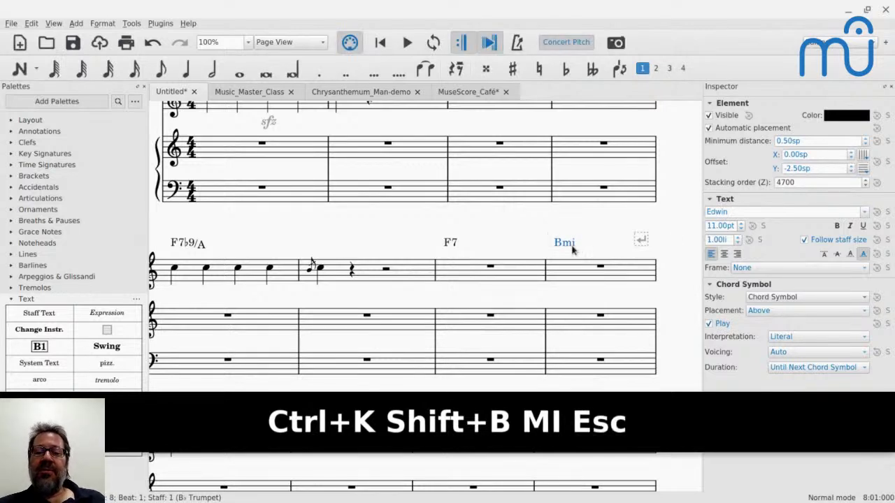
- Correct the trumpet's measure 8 chord symbol to B♭mi
click(564, 242)
double_click(564, 242)
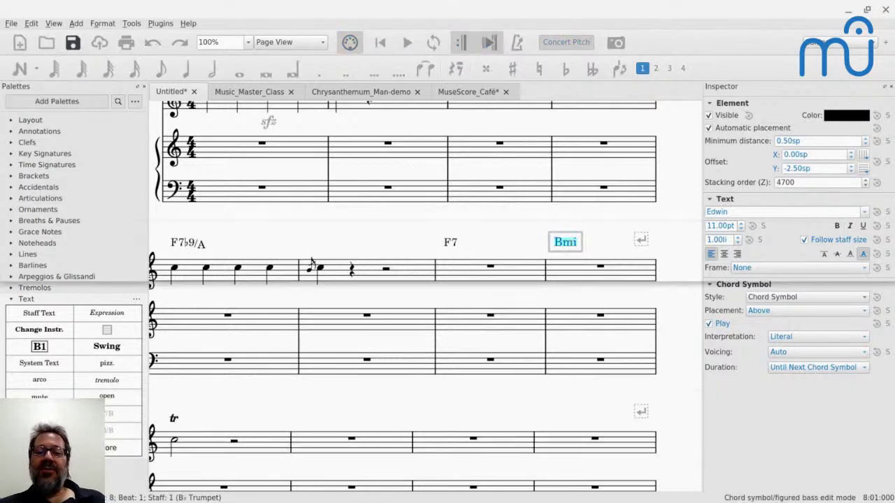
key(Right)
key(Left)
key(Left)
key(Left)
key(Right)
text(b)
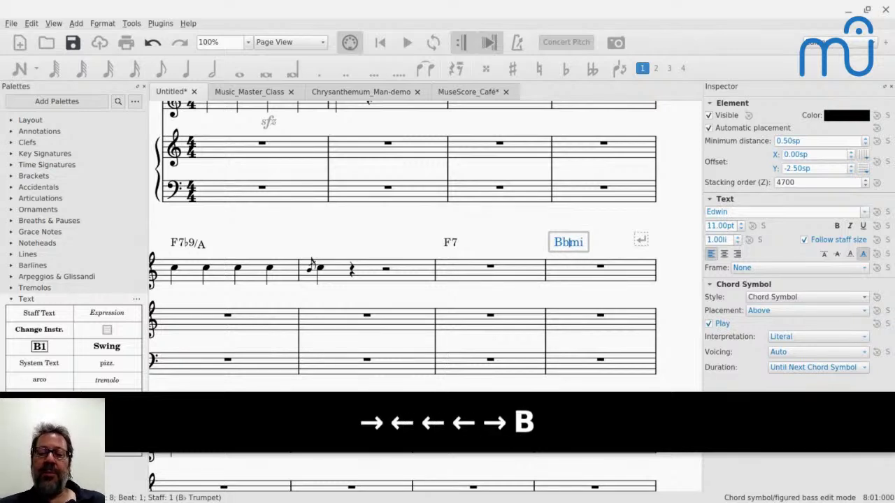
key(Escape)
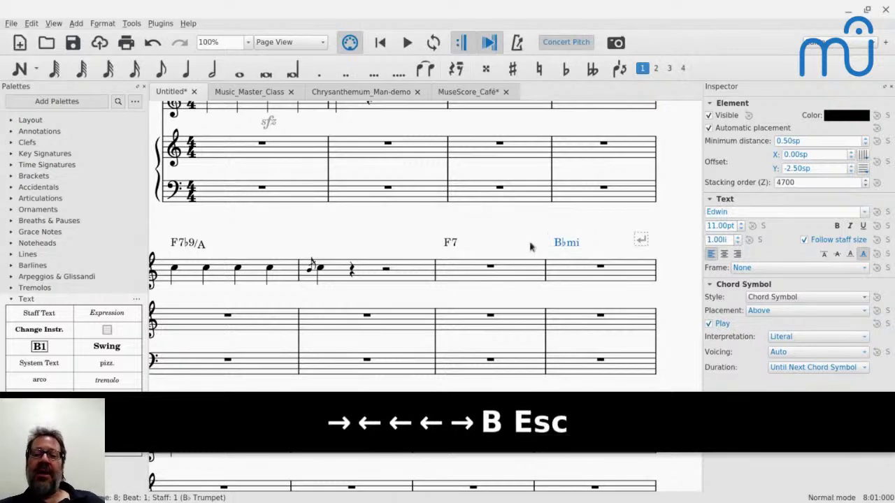
- Play the B♭ Trumpet's measure 7 to hear its F7 chord symbol
click(447, 278)
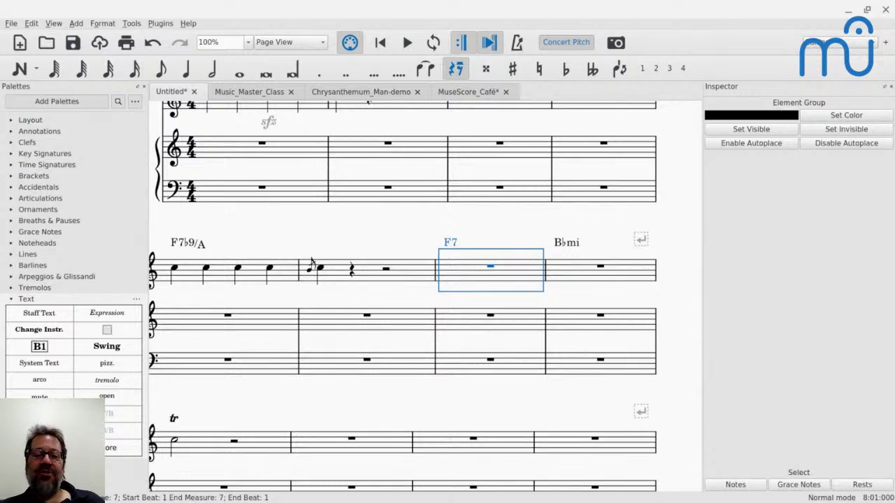
key(space)
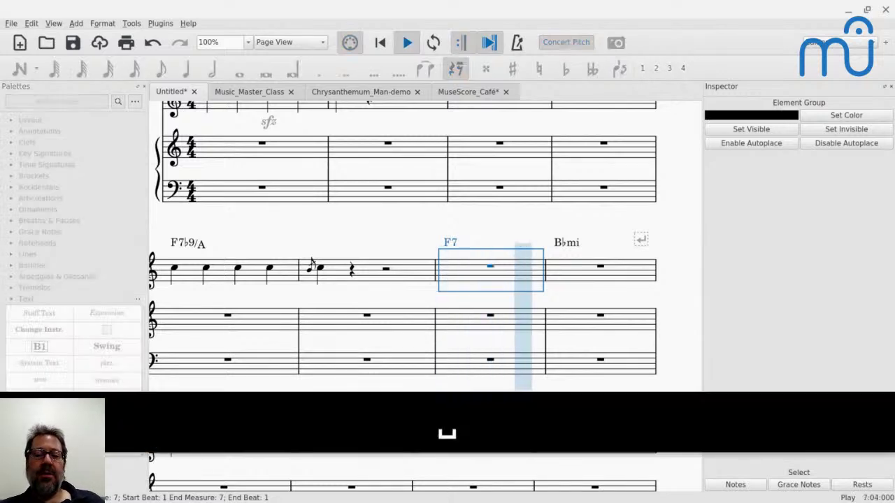
key(space)
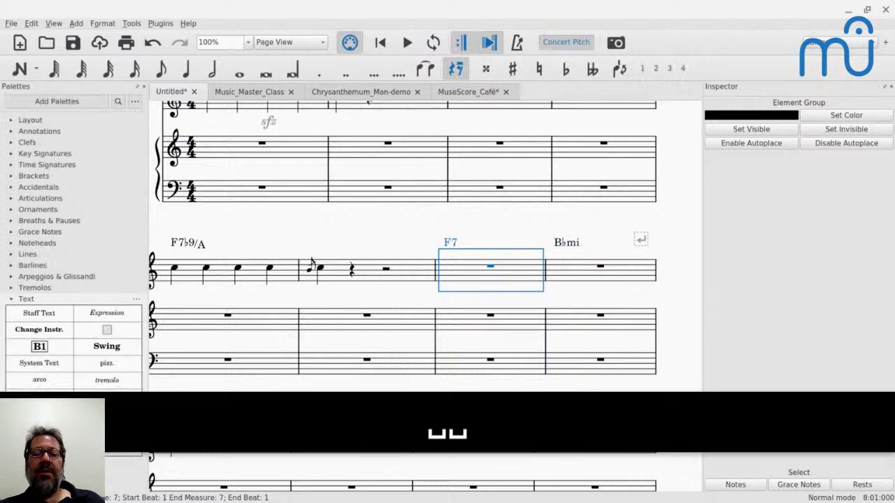
- Set the F7 chord symbol's interpretation to Jazz and play measure 7
click(447, 248)
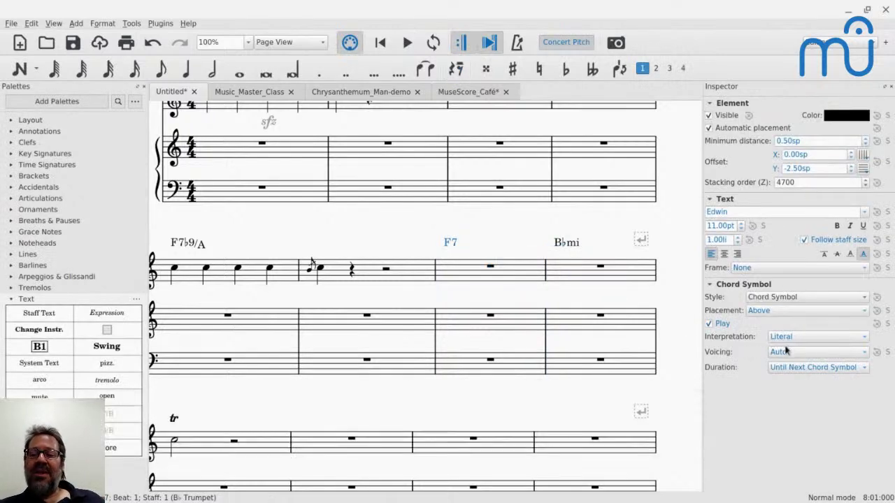
click(784, 340)
click(778, 324)
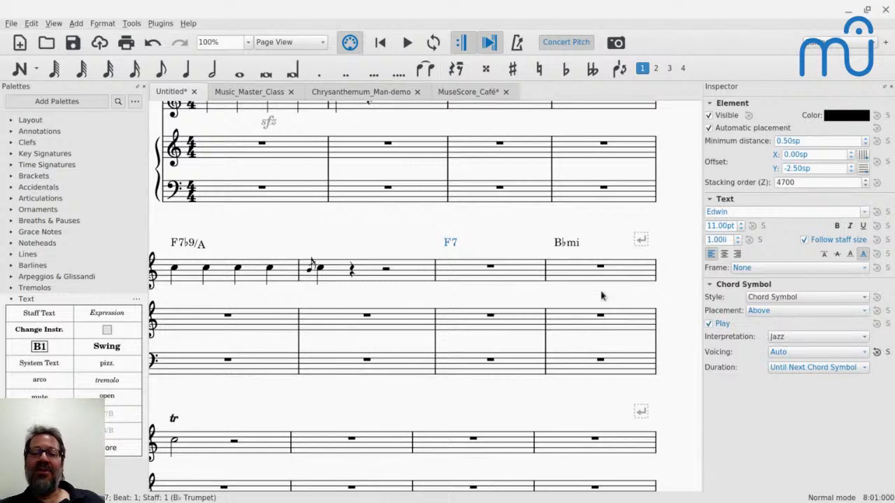
click(447, 274)
key(space)
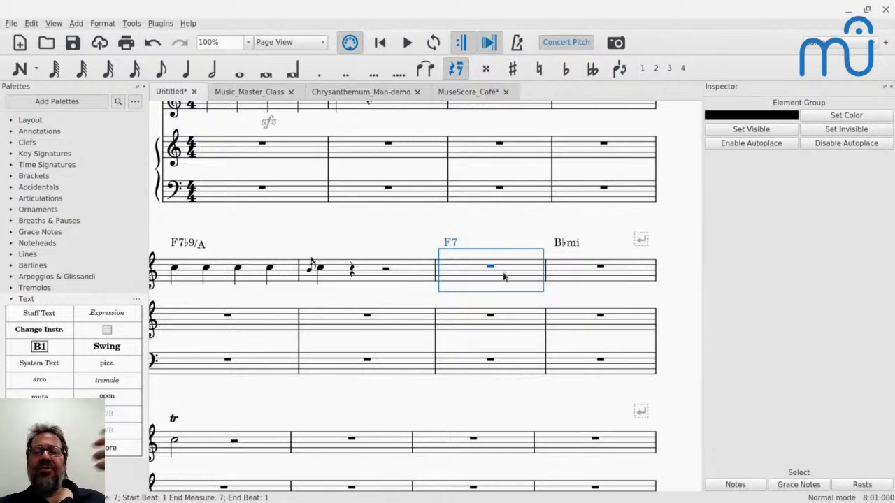
- Set the F7 chord symbol's voicing to Drop Two and play measure 7 again
click(451, 244)
click(787, 353)
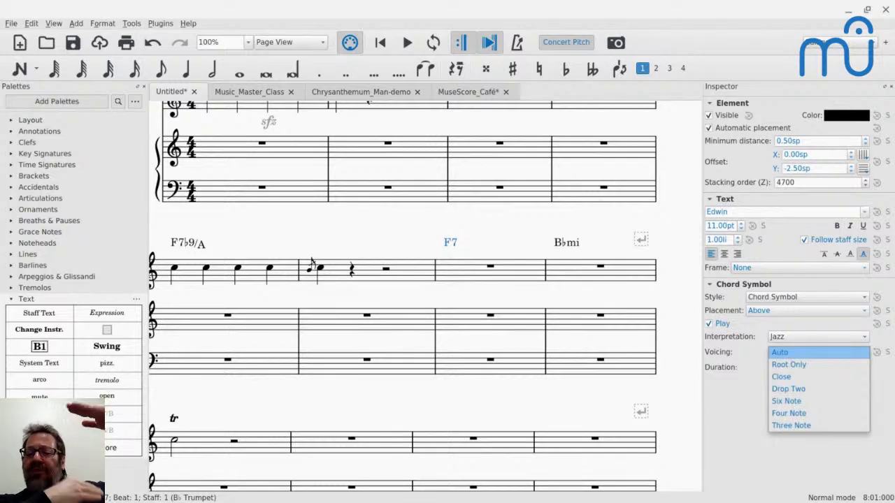
click(781, 391)
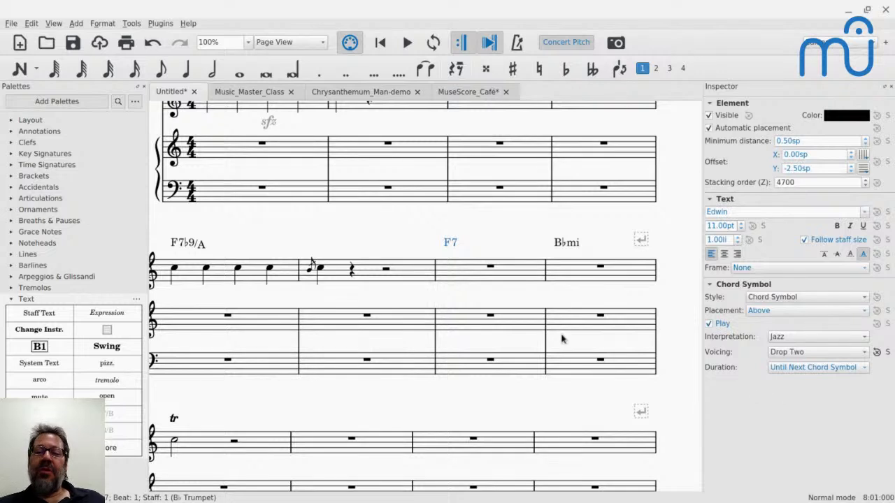
click(457, 275)
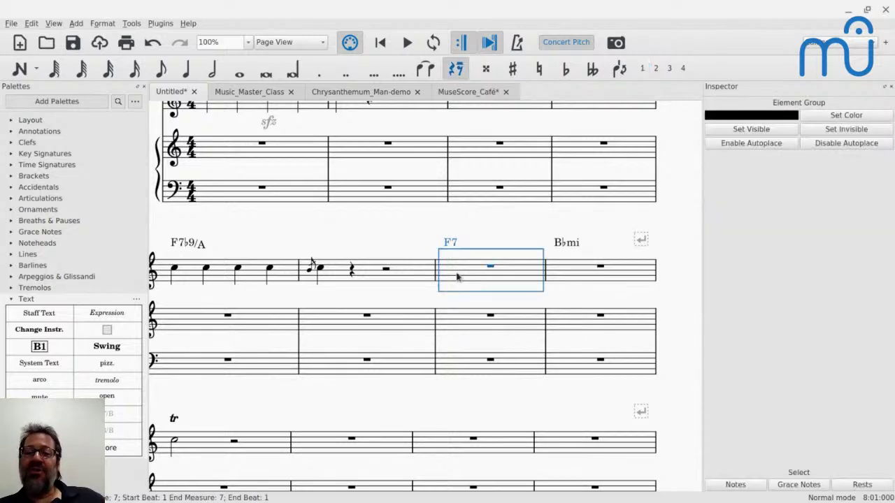
key(space)
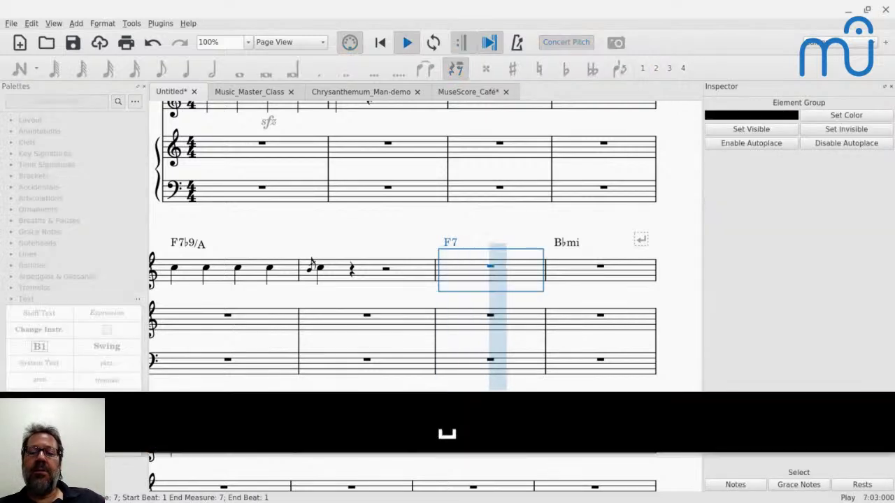
key(space)
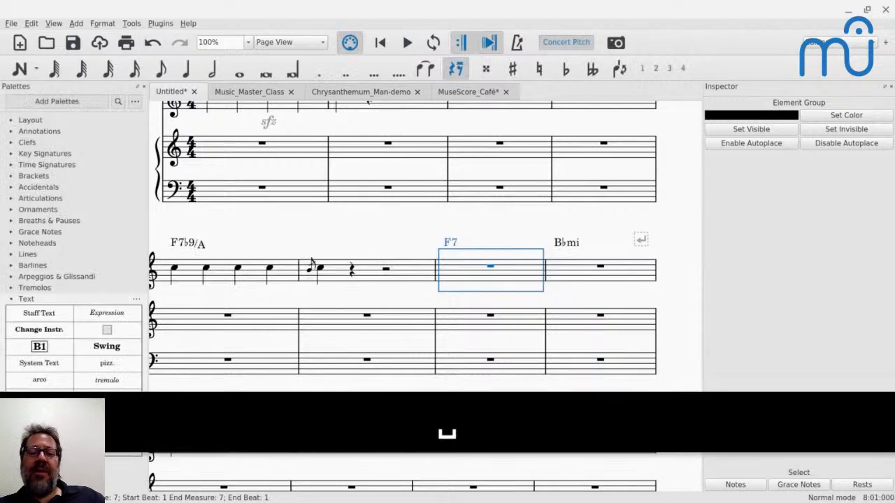
- Realize the F7 chord symbol in measure 7 as notes, without overriding its playback options
right_click(451, 244)
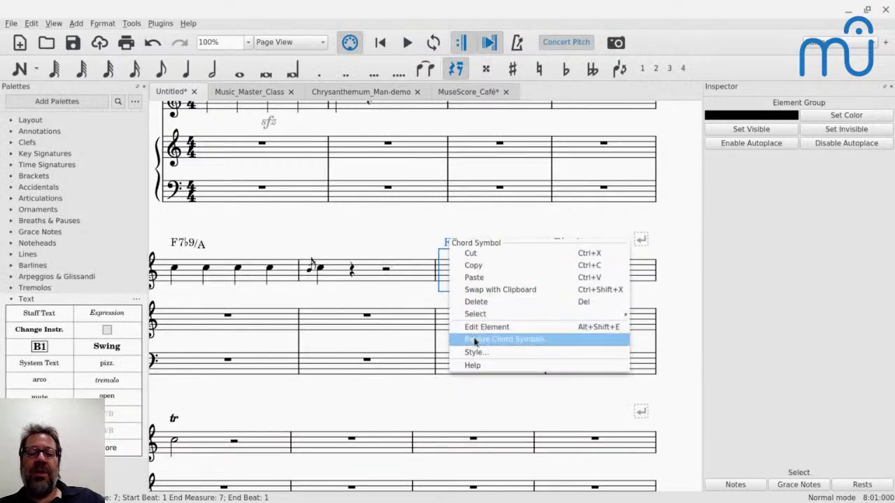
click(425, 242)
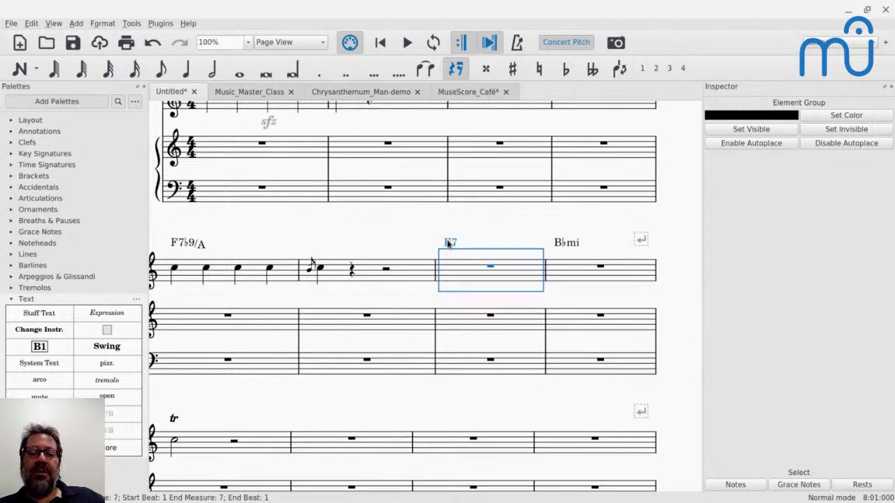
right_click(450, 243)
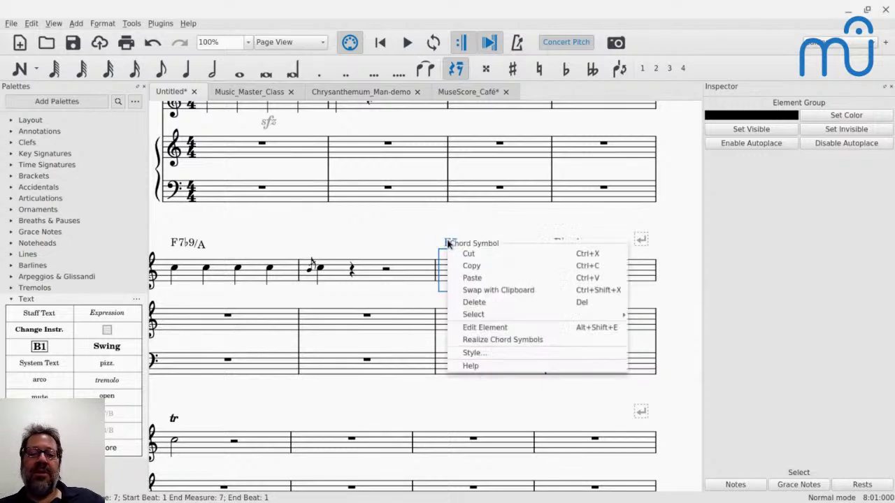
click(485, 342)
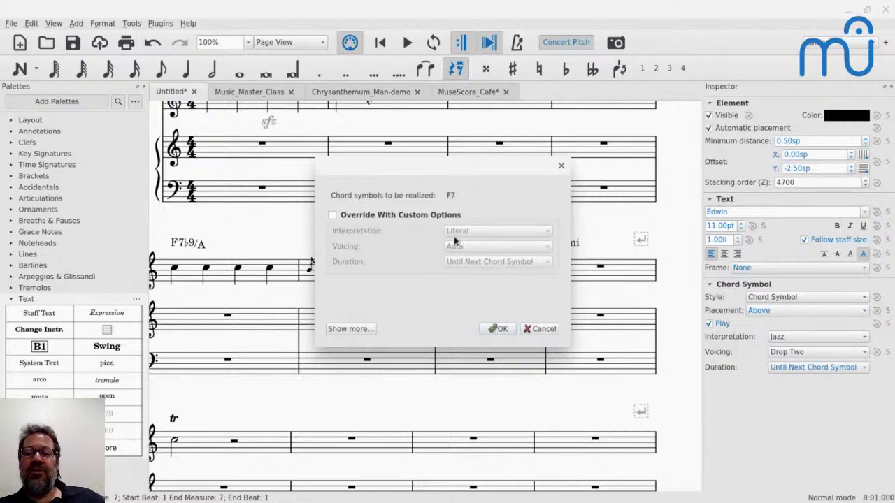
click(511, 330)
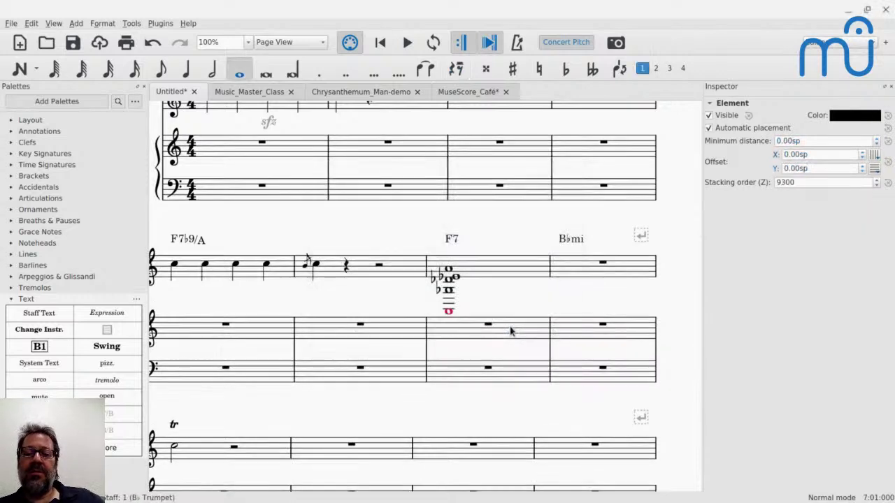
- Examine the individual notes of the realized F7 chord in the trumpet's measure 7, down to its lowest note, and play it
click(449, 272)
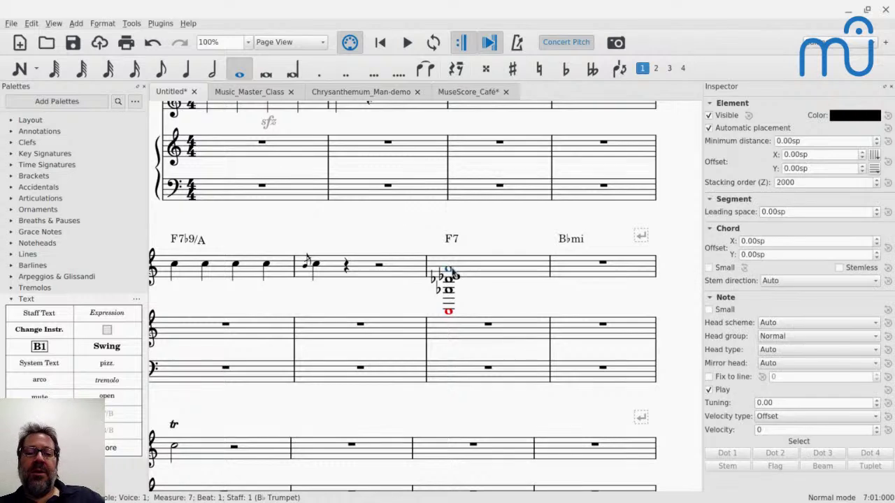
click(450, 280)
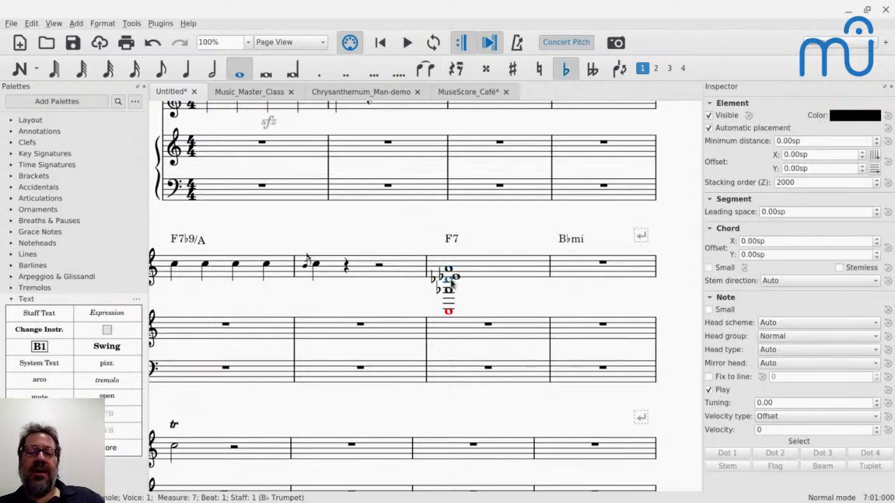
click(449, 270)
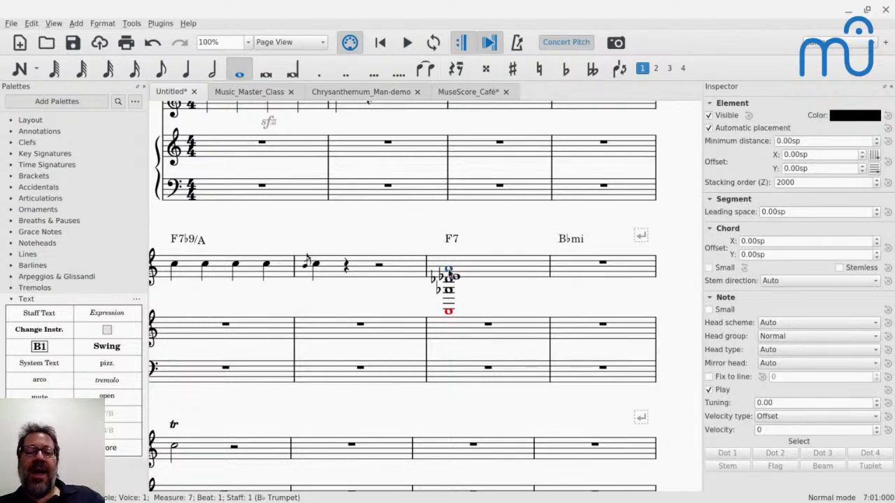
click(456, 278)
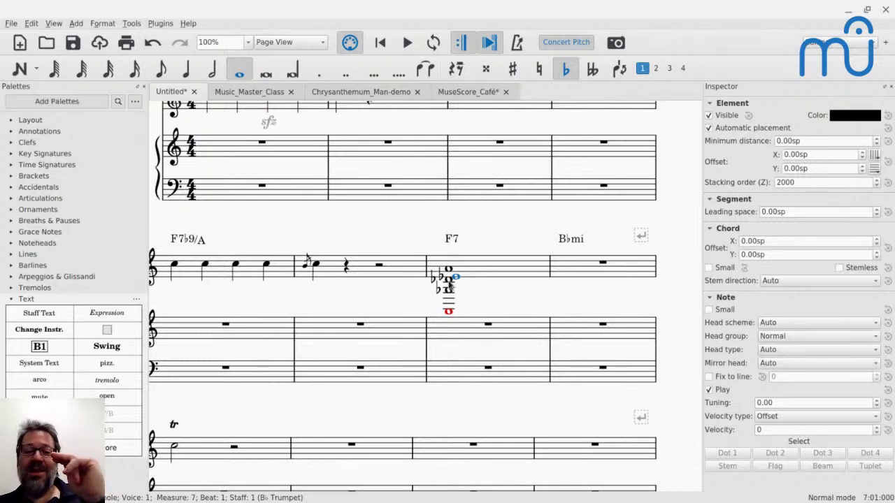
click(448, 282)
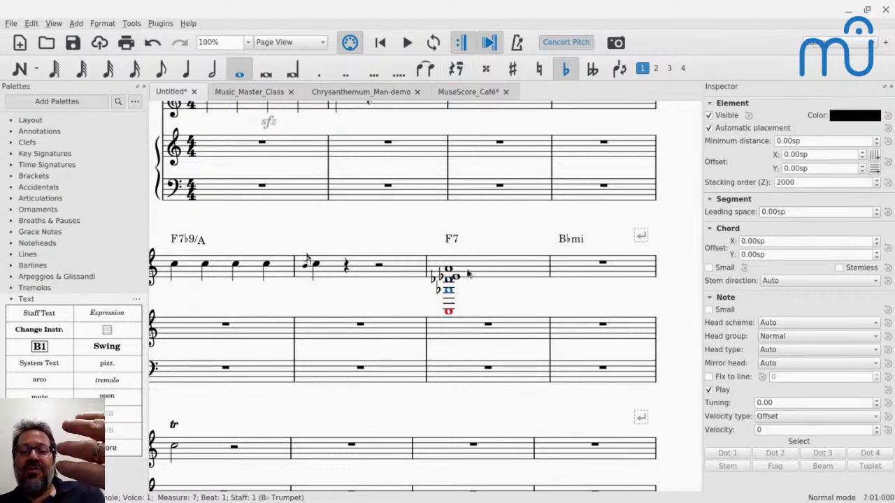
click(451, 313)
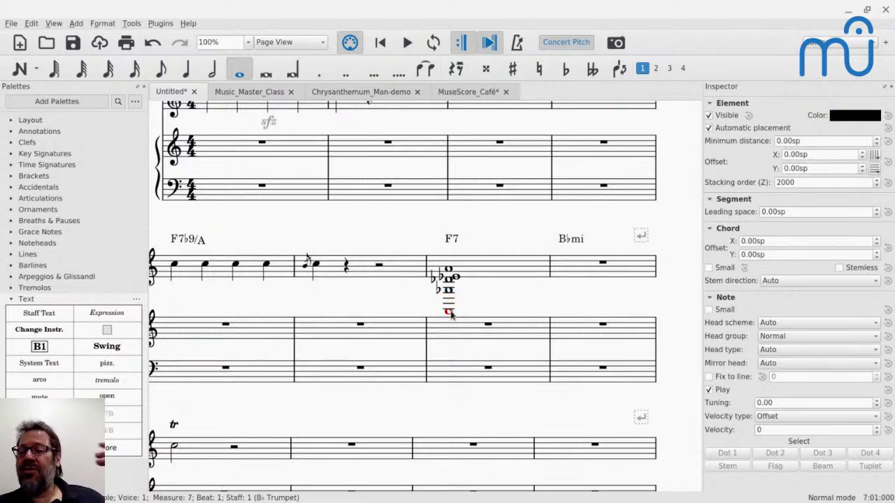
key(space)
key(space)
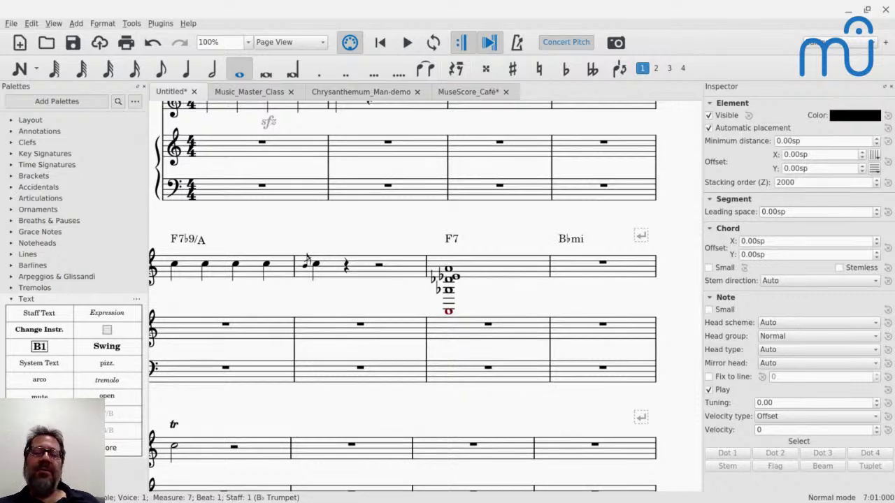
- Switch to the Music_Master_Class score, select the Violin I part in the first page's second system, and open the mixer
shift+click(390, 272)
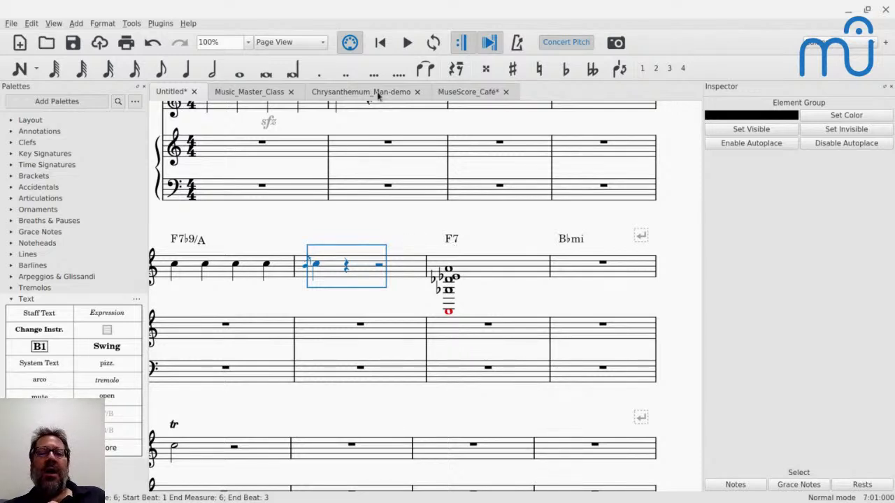
click(241, 97)
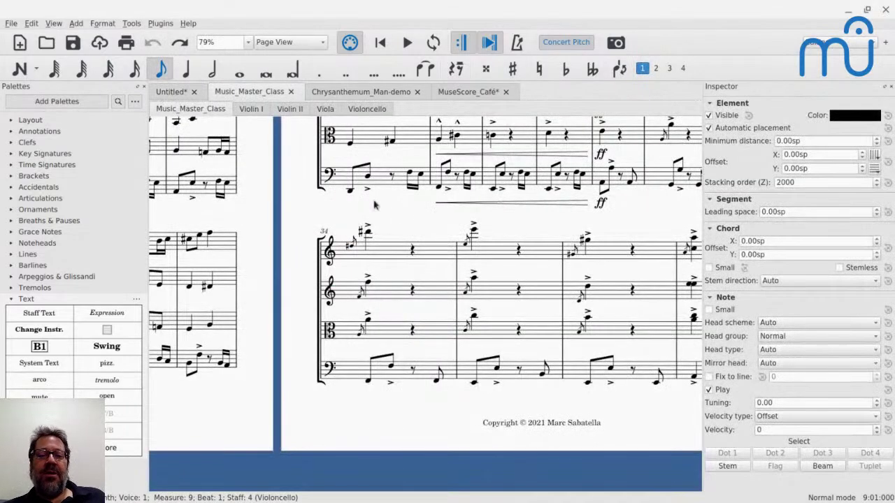
scroll(409, 220, up, 5)
scroll(409, 220, left, 4)
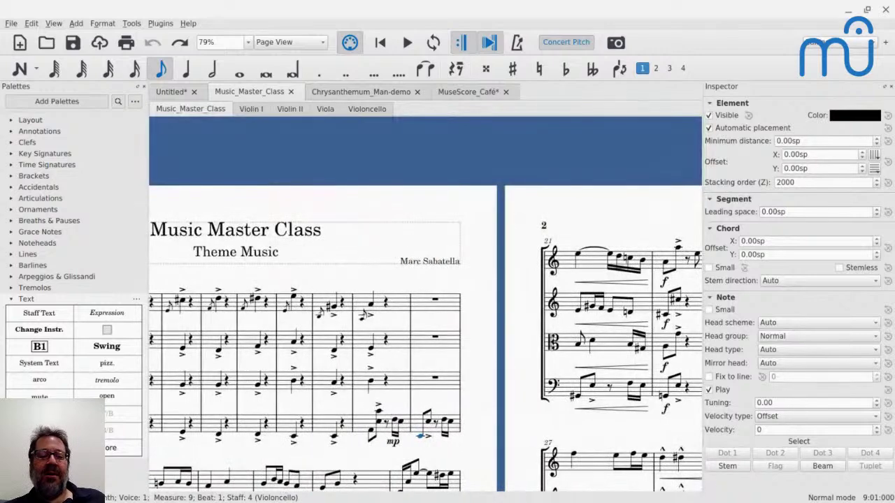
scroll(408, 219, down, 3)
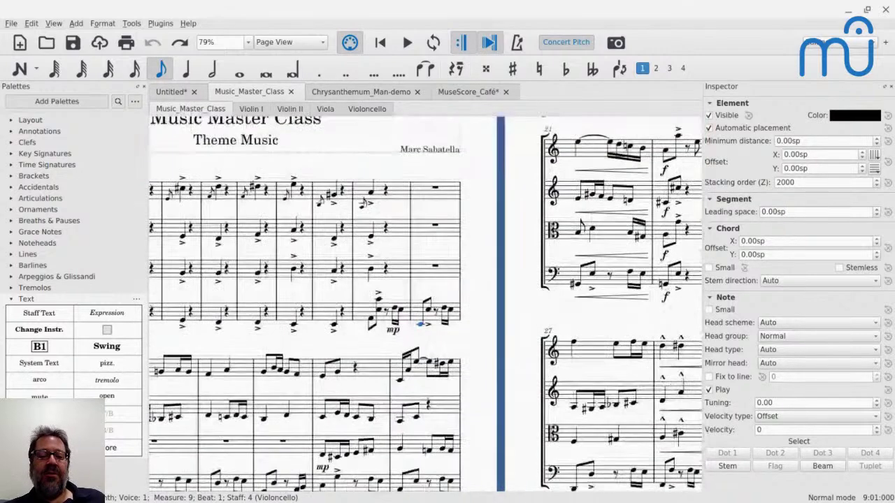
click(269, 367)
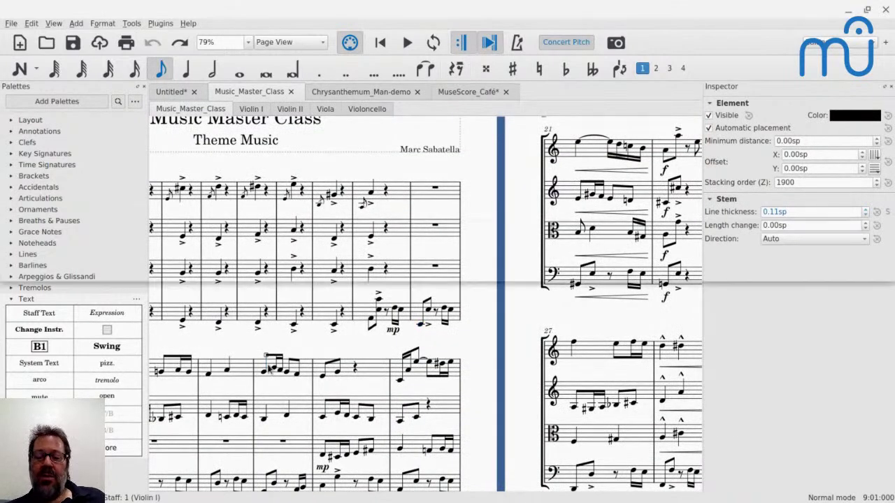
key(F10)
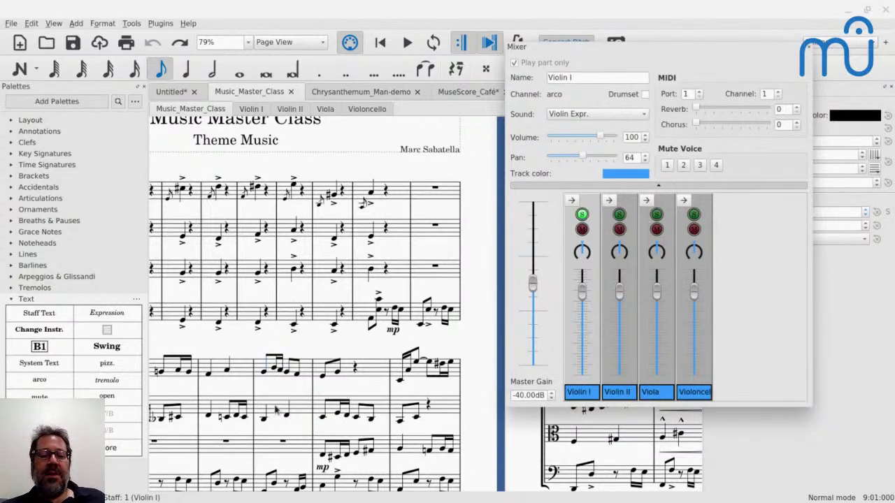
- Play back measure 13 of the Violin I part with its solo active
click(308, 373)
key(space)
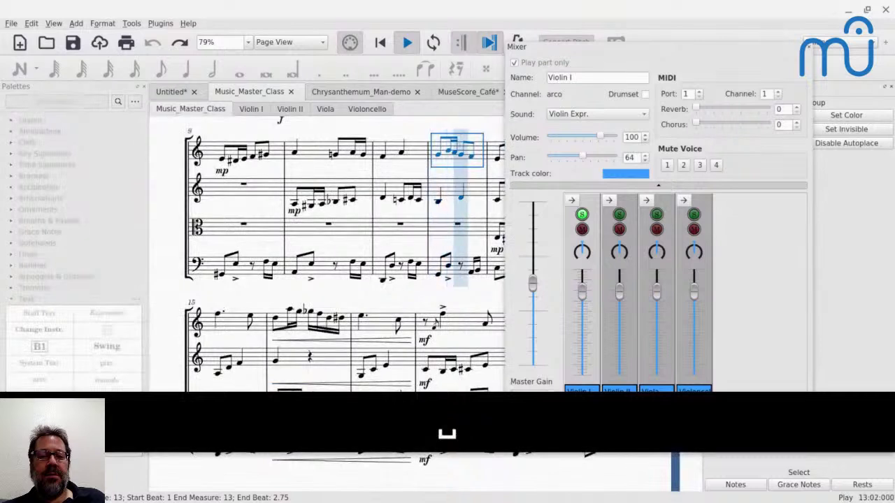
key(space)
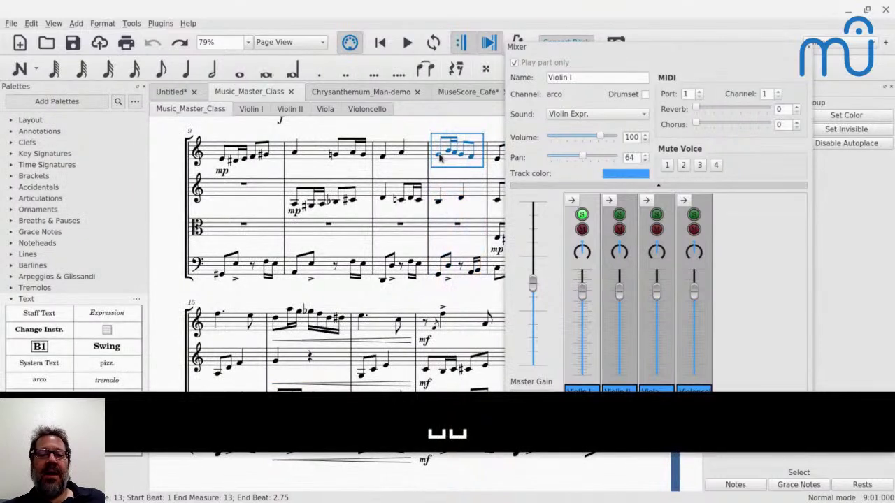
- Attach the ready-made pizz. text to the first note of Violin I's measure 13 and play the measure
click(438, 156)
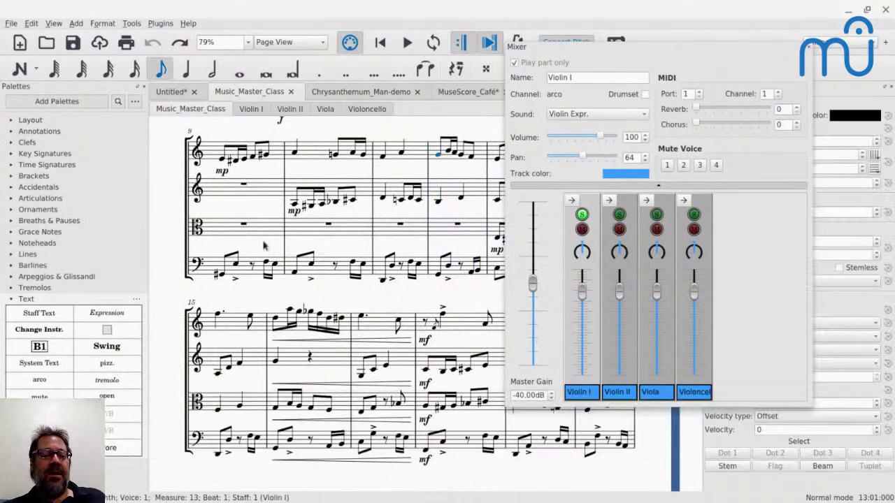
click(107, 363)
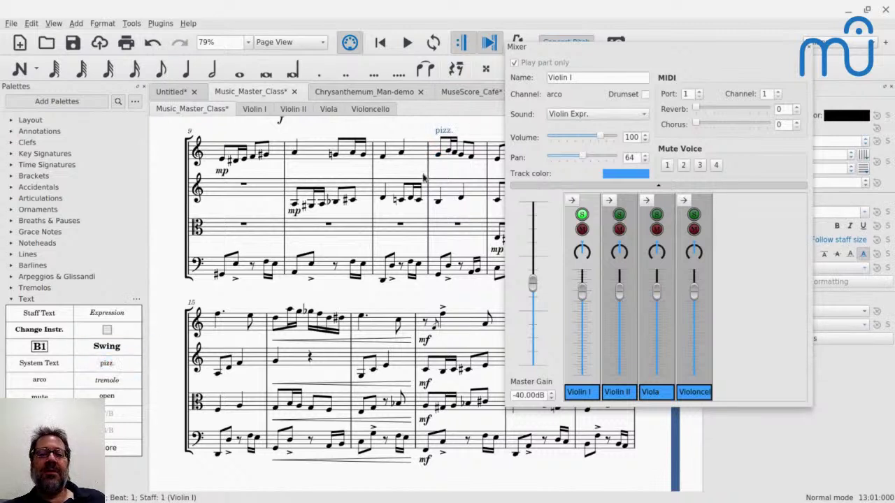
click(440, 160)
key(space)
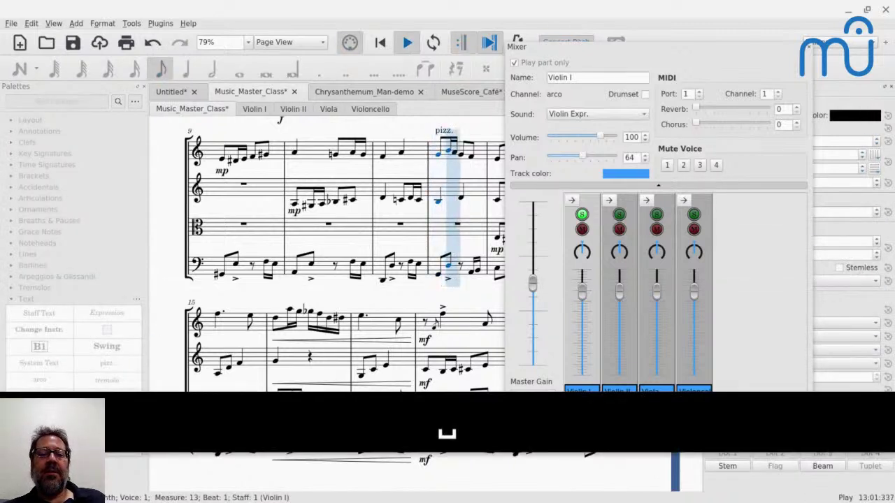
key(space)
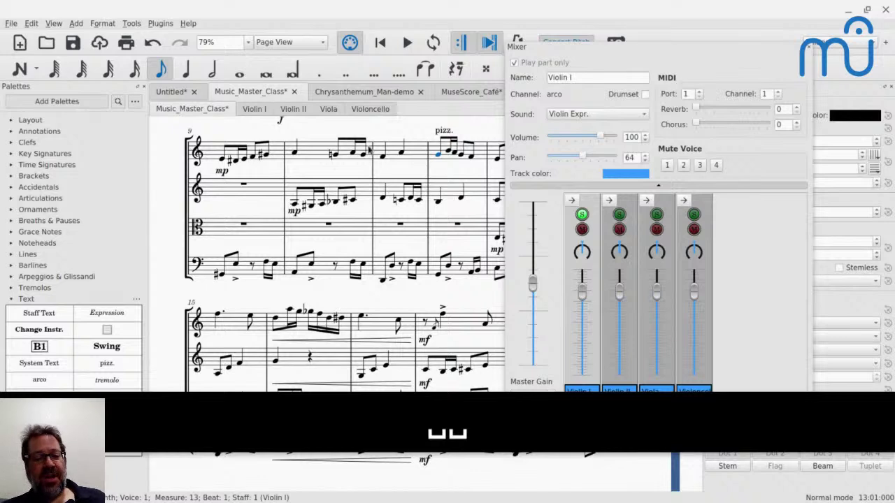
- Delete the pizz. text above Violin I's measure 13 and turn off the Violin I solo in the mixer
click(443, 132)
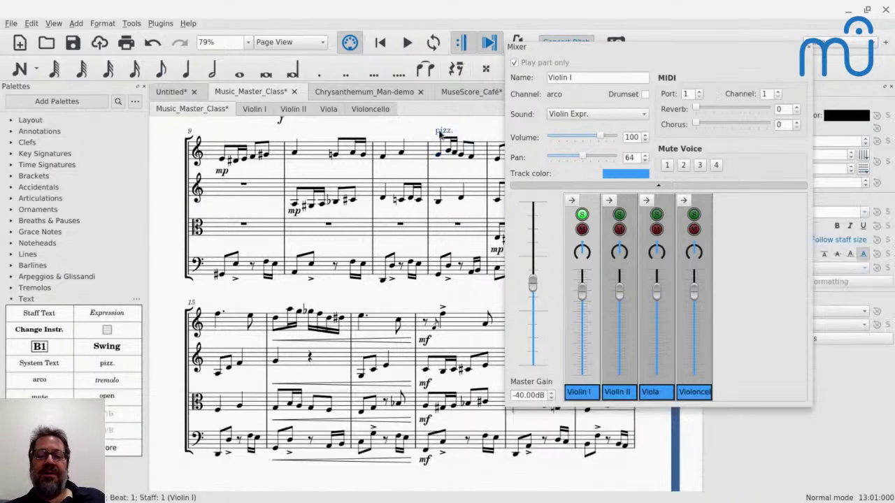
key(BackSpace)
scroll(105, 374, down, 3)
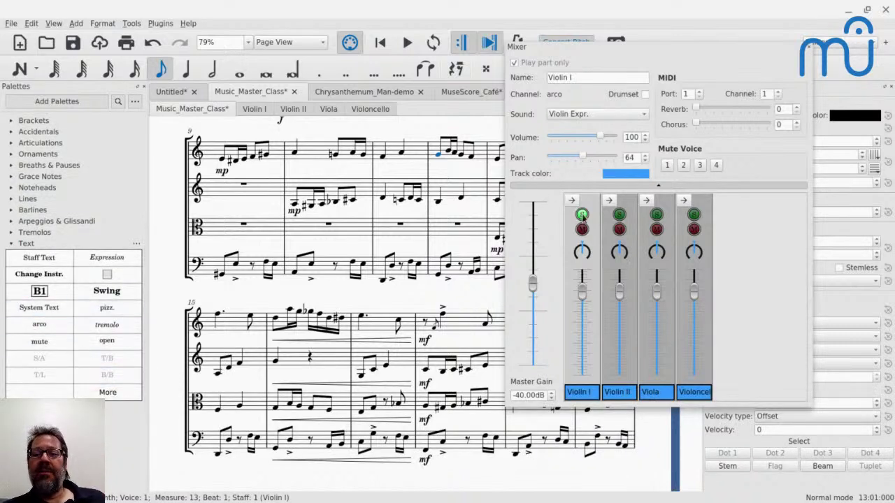
click(581, 214)
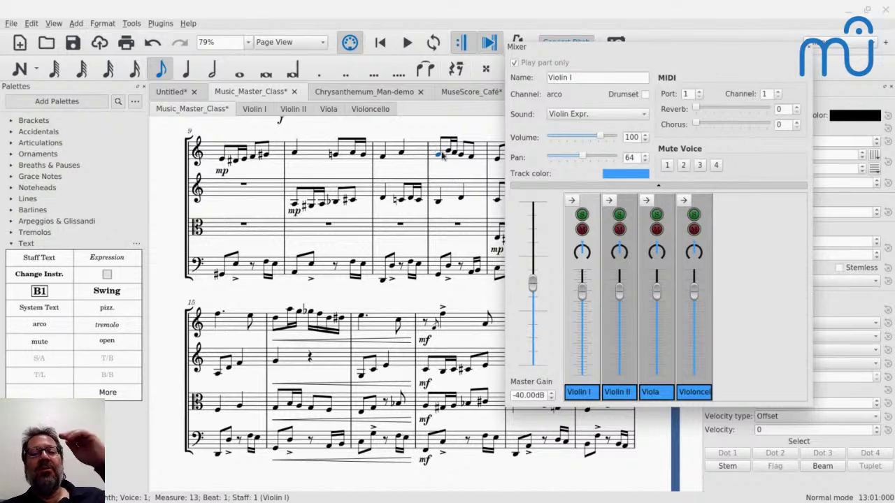
- Add plain staff text reading "pizz." at the first note of Violin I's measure 13 and play the measure
key(ctrl+t)
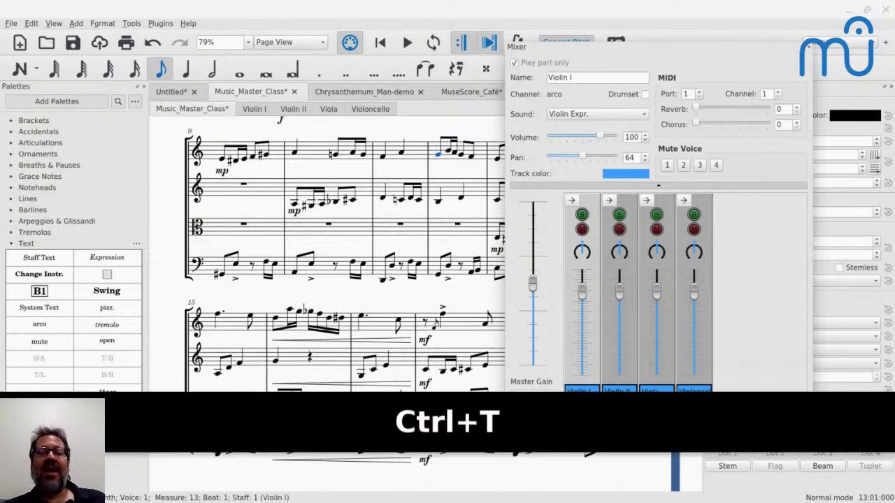
scroll(342, 251, up, 1)
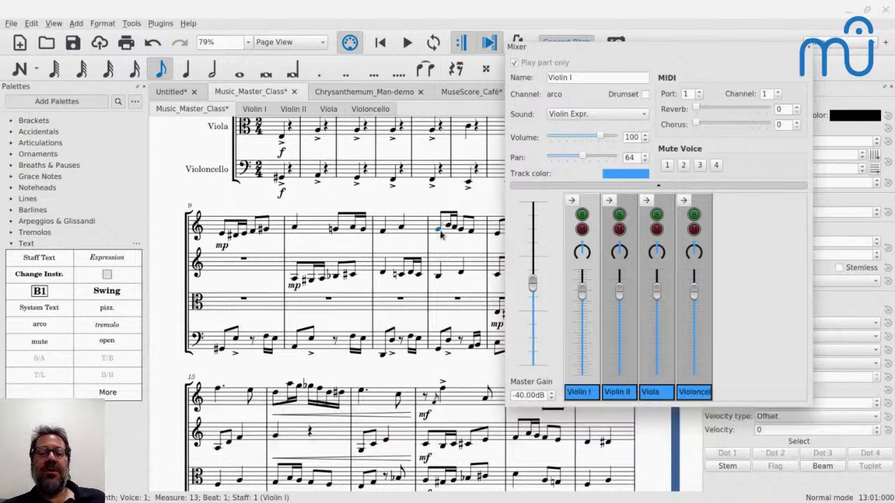
key(ctrl+t)
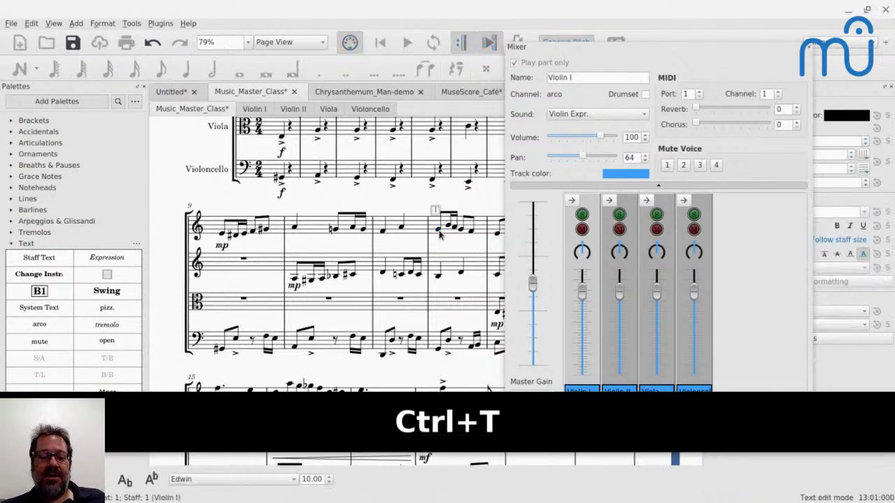
text(pizz.)
key(Escape)
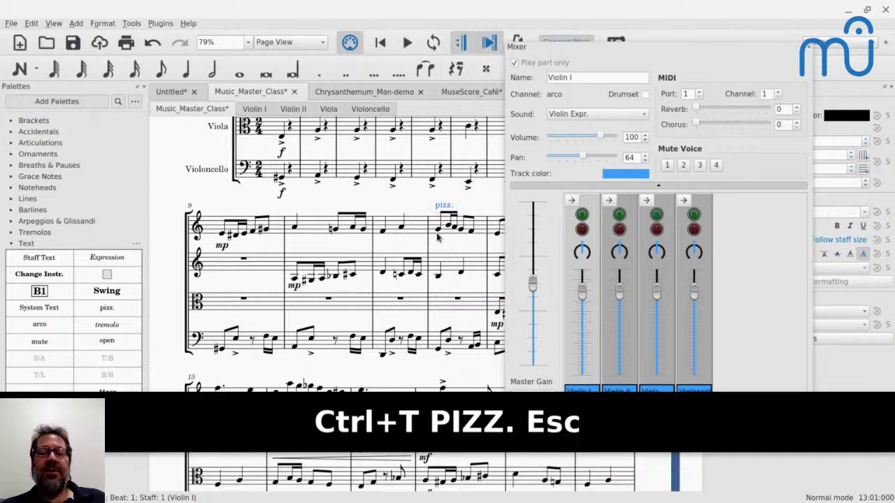
key(space)
key(space)
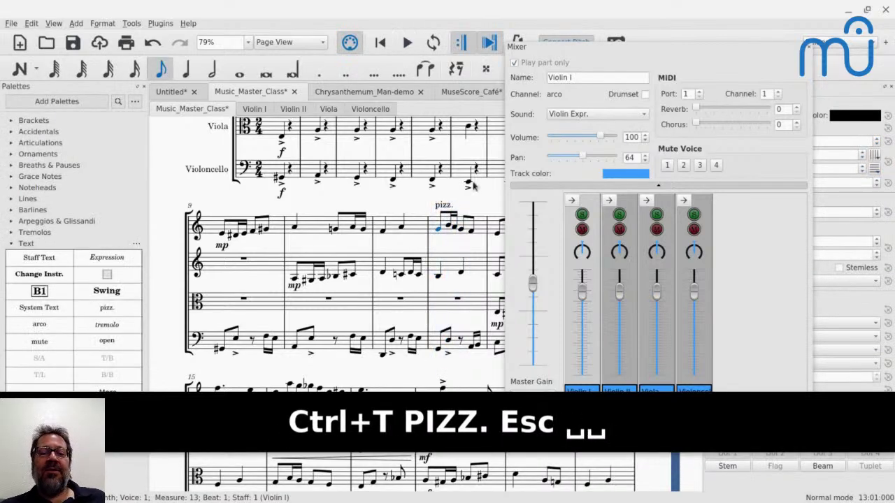
- Assign voice 1 to the pizzicato channel in the pizz. text's staff text properties and play measure 13 again
right_click(442, 206)
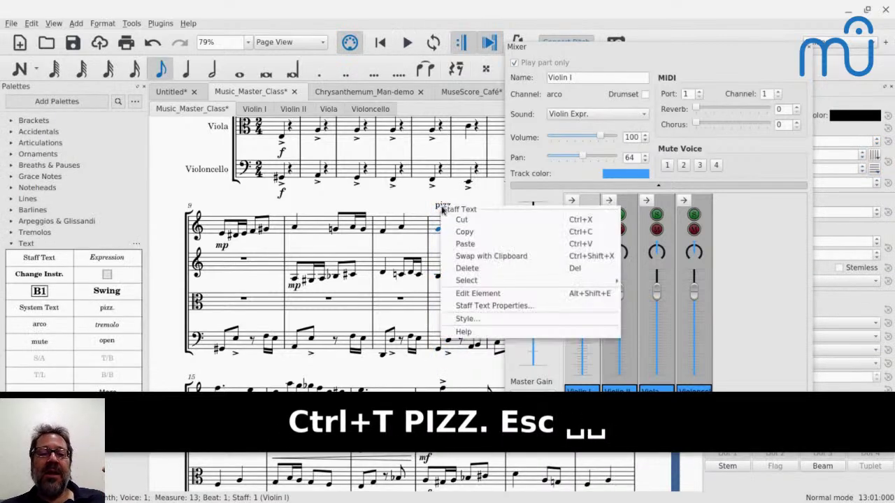
click(461, 306)
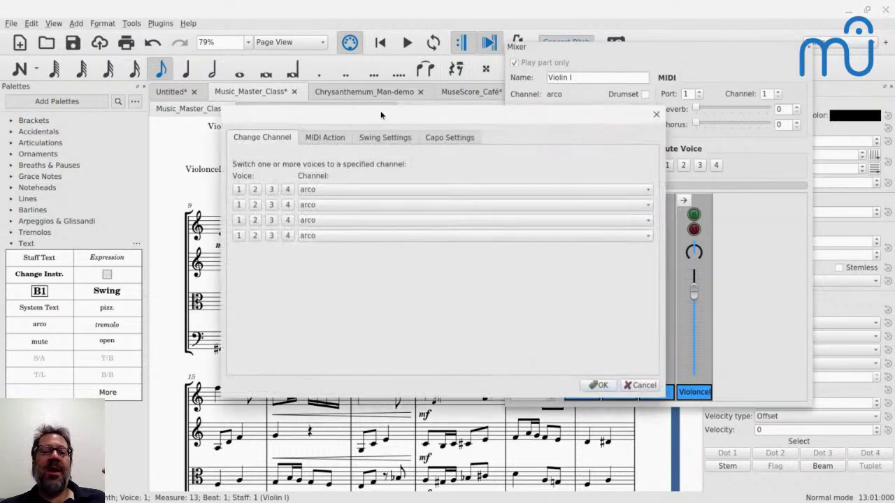
click(238, 190)
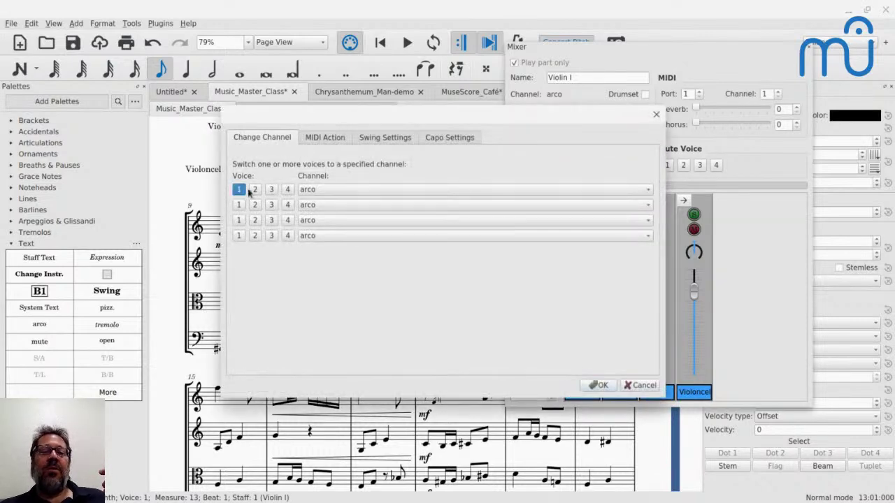
click(310, 190)
click(311, 203)
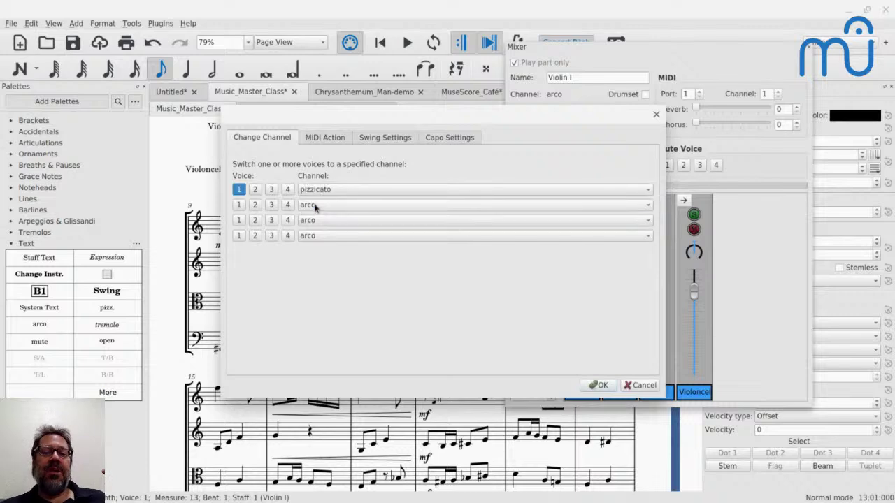
click(596, 385)
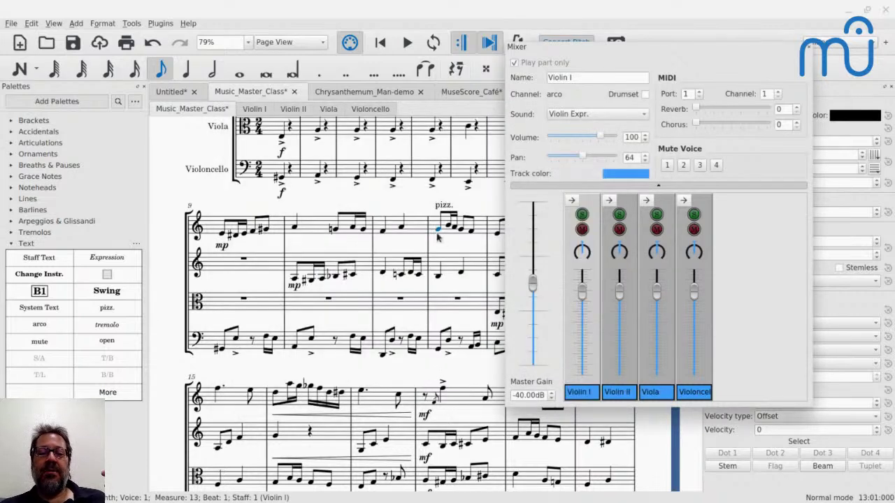
key(space)
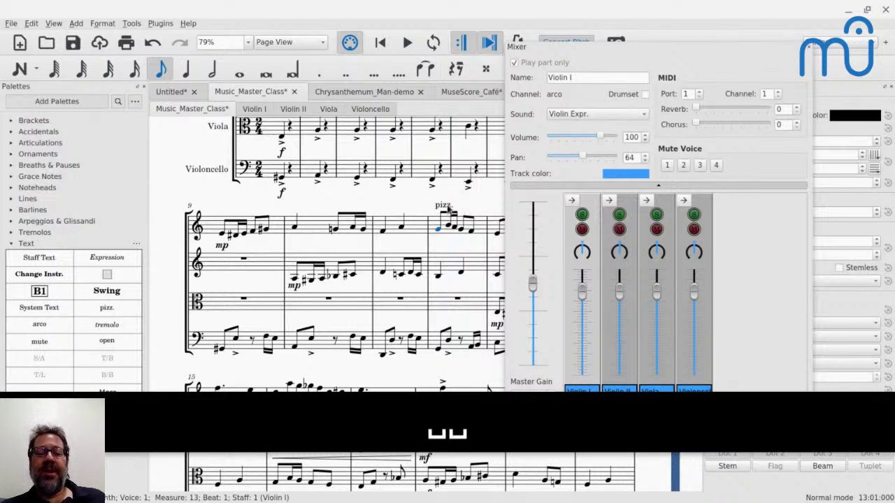
- Delete the pizz. staff text from measure 13 and undo every edit made to the Music_Master_Class score
click(448, 209)
key(BackSpace)
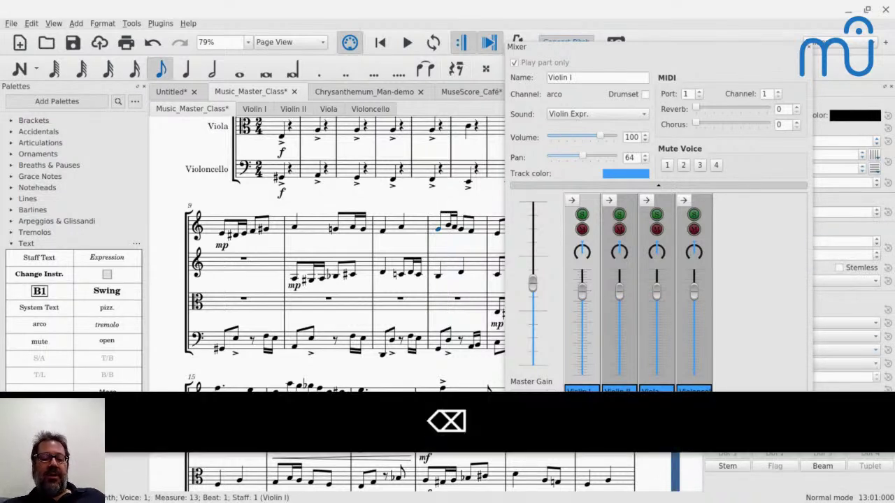
key(ctrl+z)
key(ctrl+z)
key(ctrl+z)
key(ctrl+z)
key(ctrl+z)
key(ctrl+z)
key(ctrl+z)
key(ctrl+z)
key(ctrl+z)
key(ctrl+z)
key(ctrl+z)
key(ctrl+z)
key(ctrl+z)
key(ctrl+z)
key(ctrl+z)
key(ctrl+z)
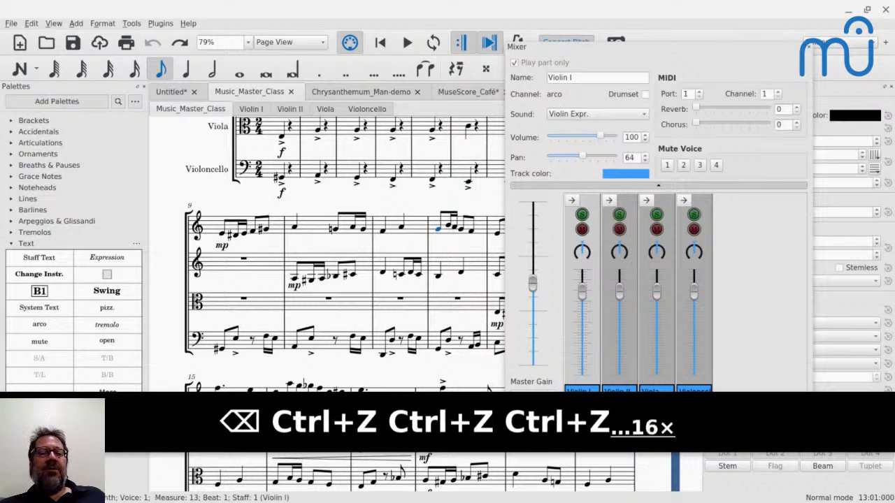
key(ctrl+z)
key(ctrl+z)
key(ctrl+z)
key(ctrl+z)
key(ctrl+z)
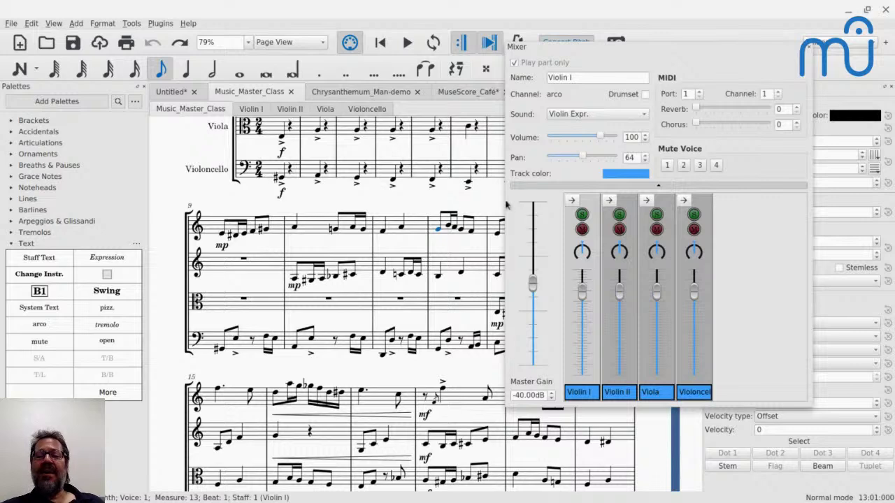
- Return to the Untitled score and vary the first B♭ Trumpet's mixer pan through 115, 64 and 109, finishing at 78
click(169, 95)
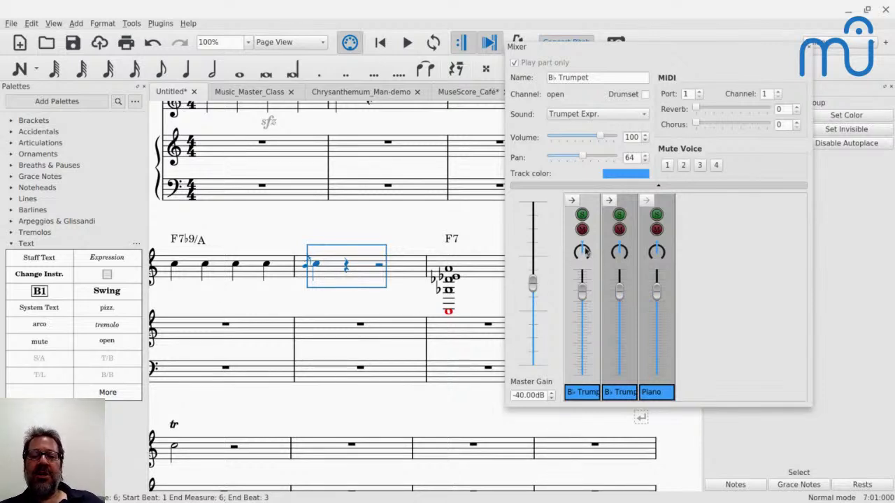
mouse_move(586, 253)
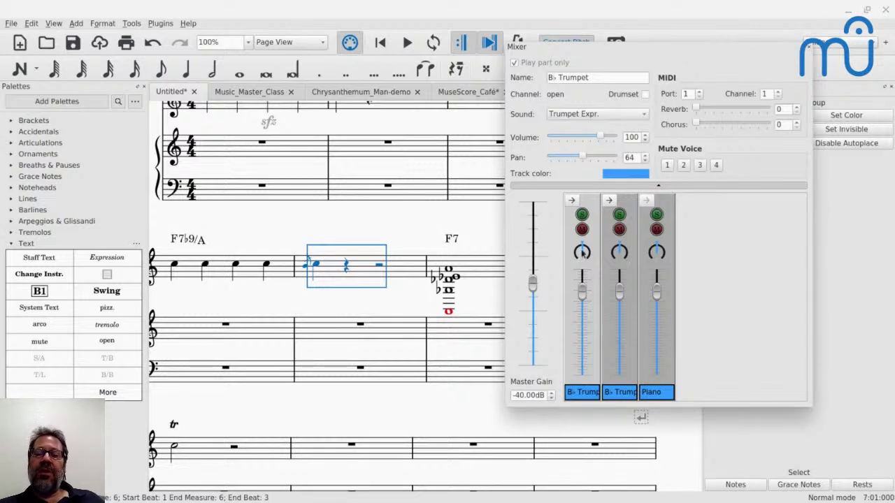
drag(582, 253, 579, 222)
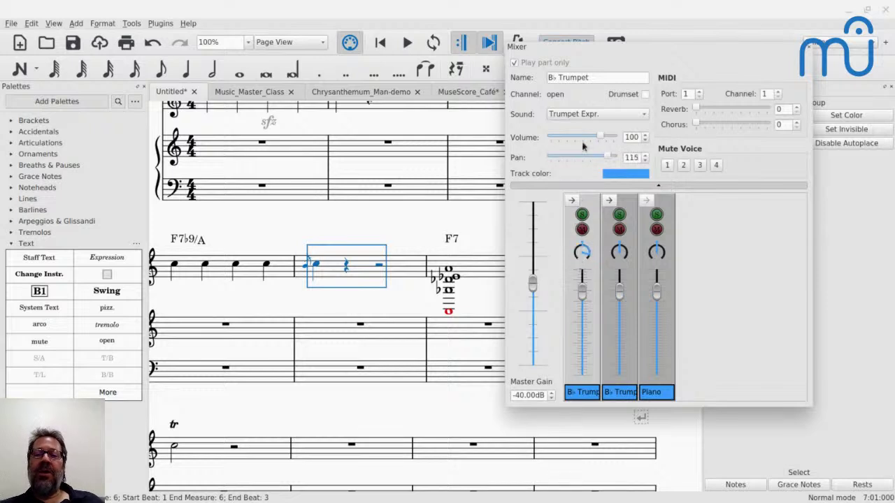
drag(606, 160, 583, 163)
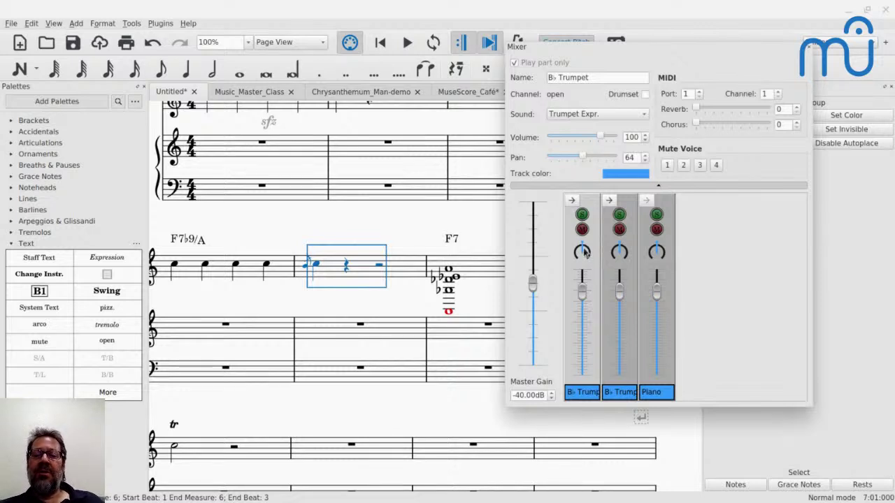
drag(584, 253, 582, 231)
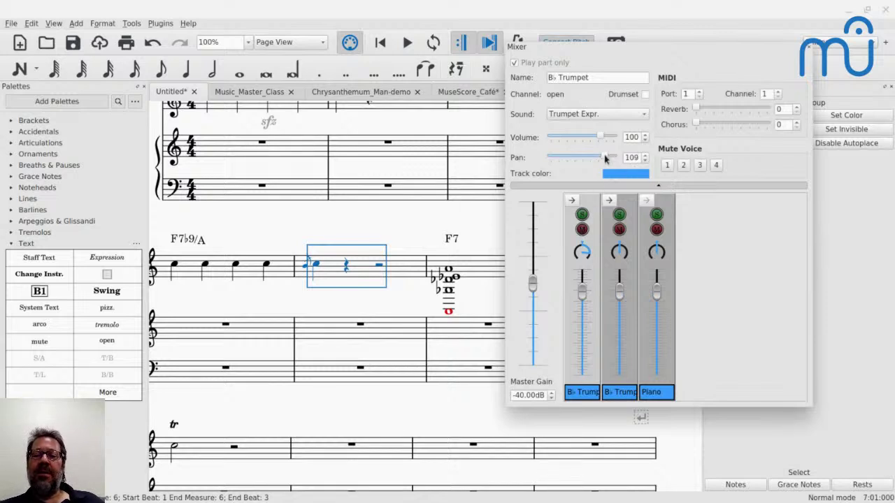
drag(596, 246, 591, 237)
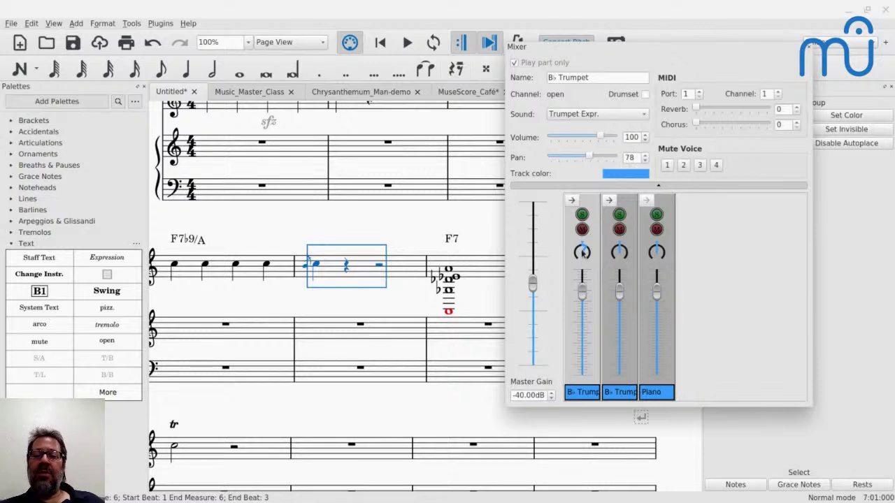
- Set the first B♭ Trumpet's mixer pan to 64 and close the mixer
scroll(583, 253, down, 5)
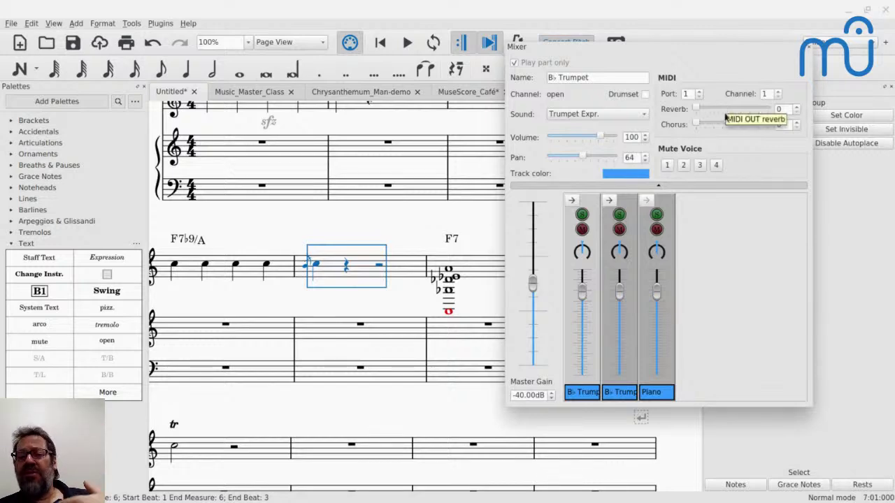
click(809, 47)
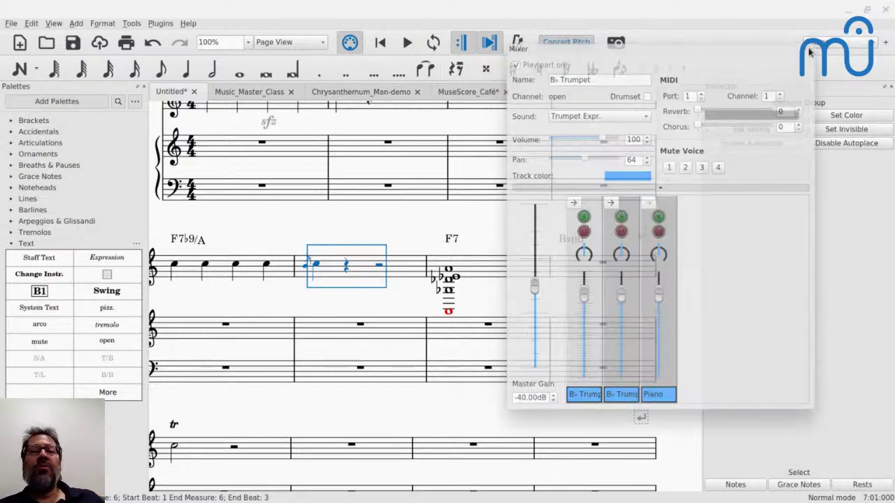
- Examine the audio and MIDI input/output settings in the preferences and leave them without applying changes
click(34, 24)
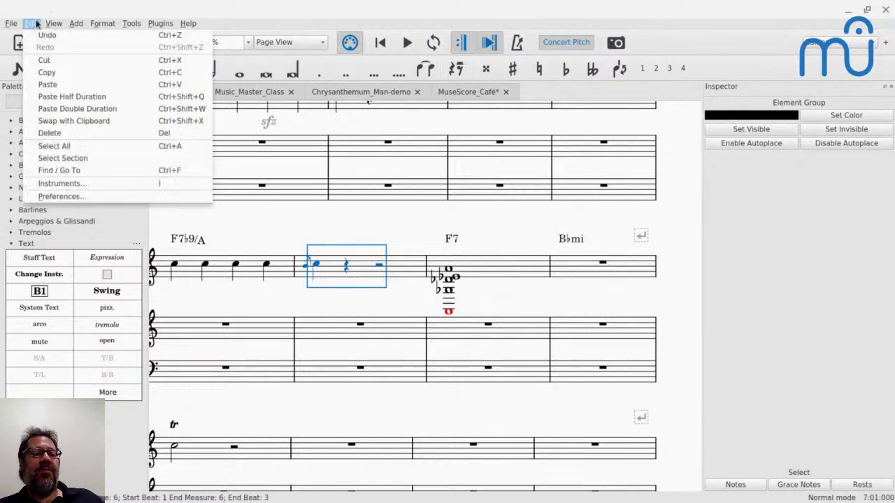
click(65, 197)
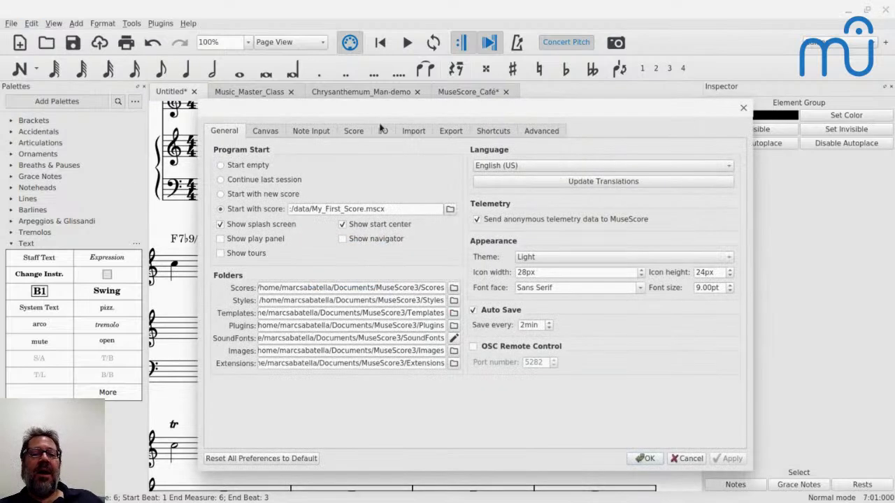
click(382, 133)
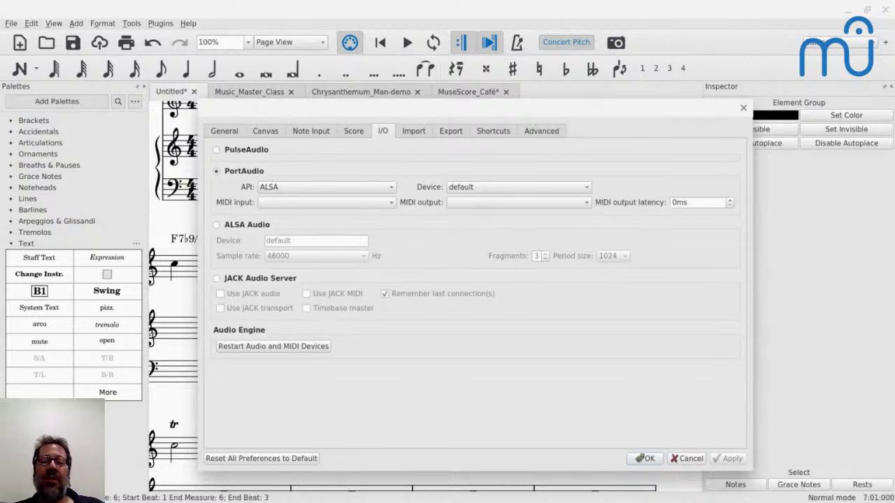
click(688, 459)
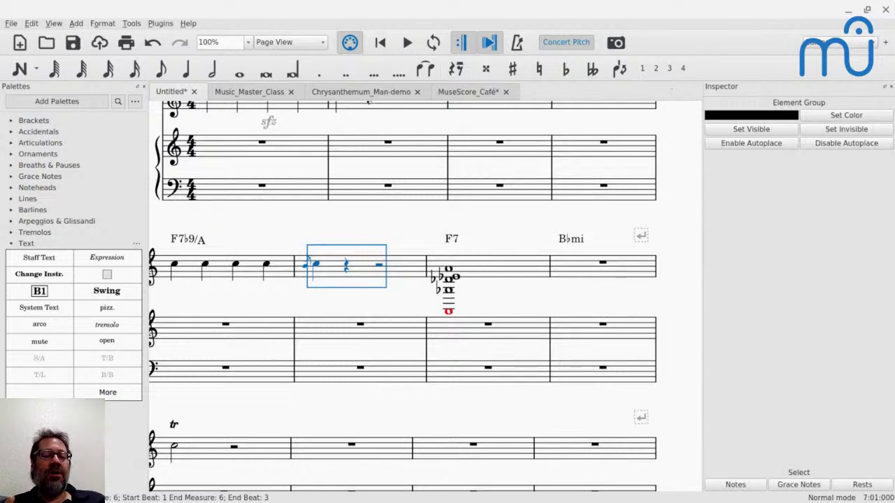
- Select the F7♭9/A chord symbol in measure 5 and open the mixer alongside it
click(190, 240)
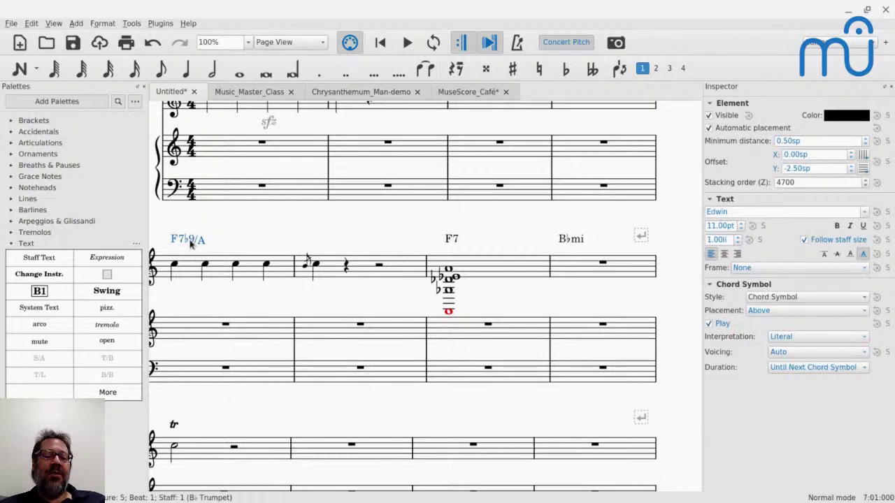
key(F10)
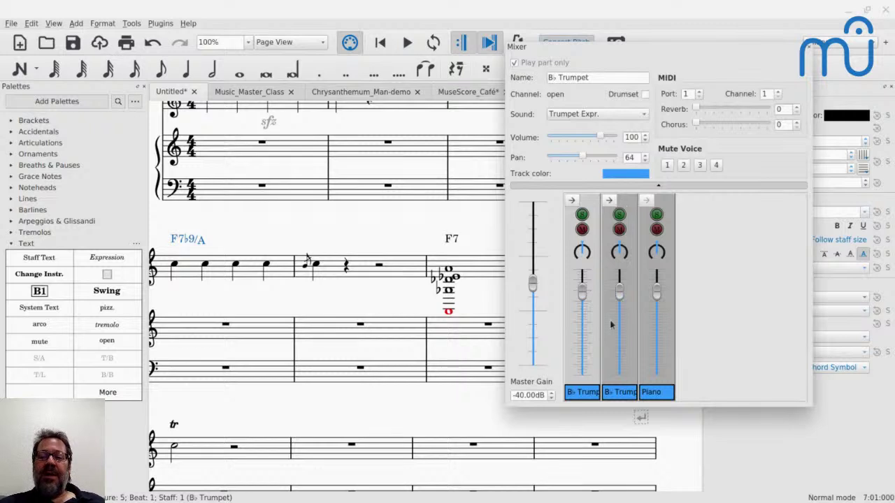
click(174, 265)
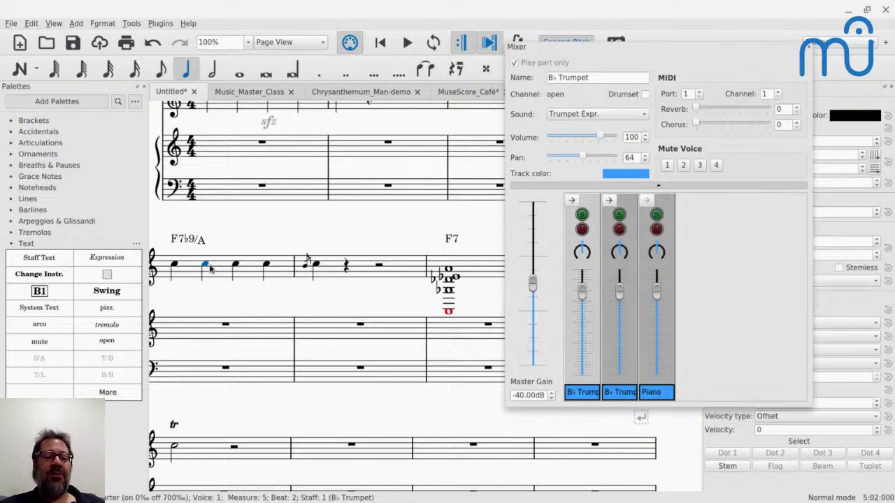
double_click(187, 241)
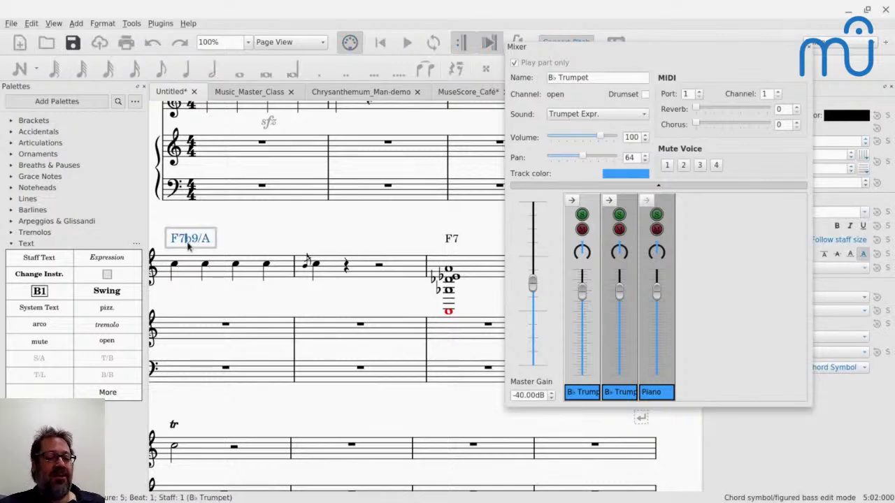
key(Escape)
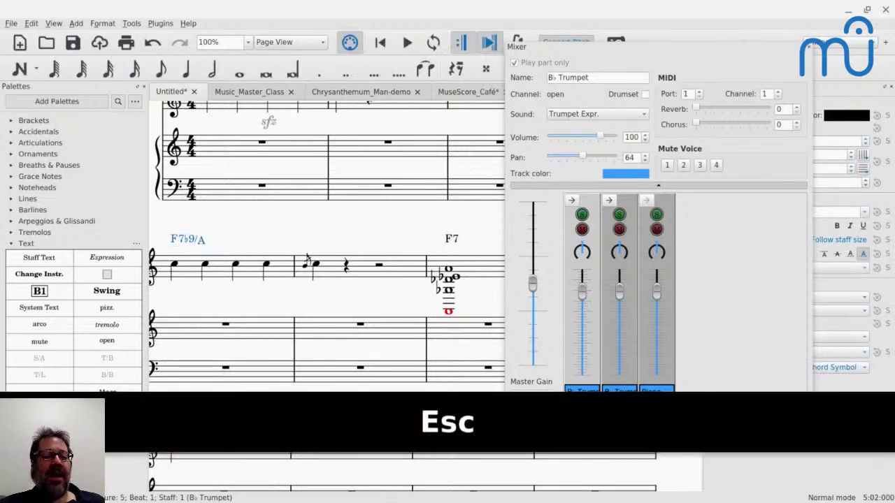
- Expand the second B♭ Trumpet in the mixer and examine its open and mute channels as well as the Piano channel
click(608, 200)
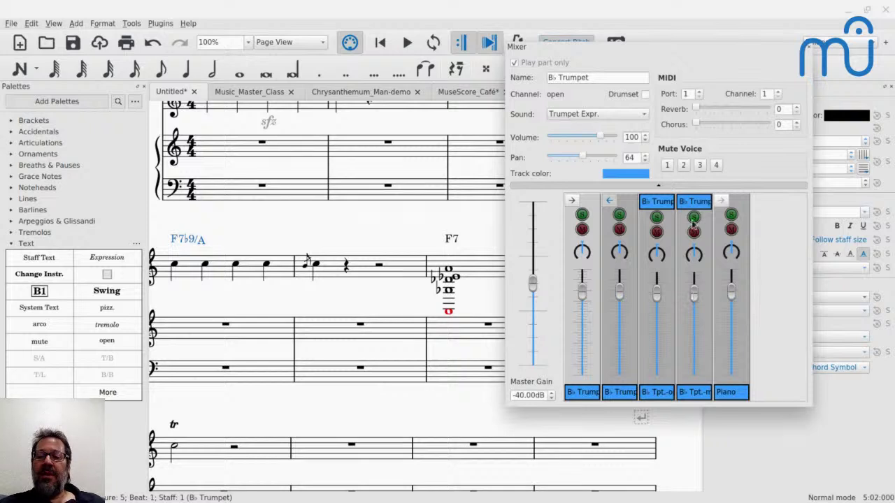
click(694, 351)
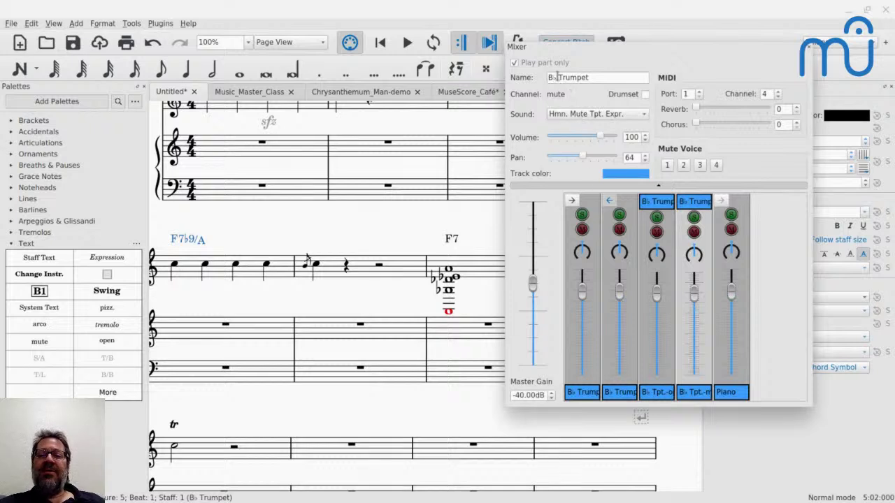
click(619, 367)
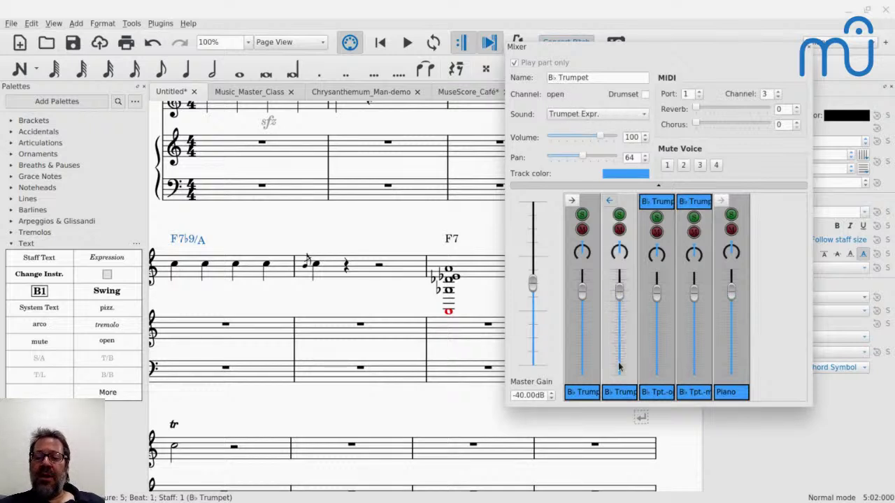
click(657, 366)
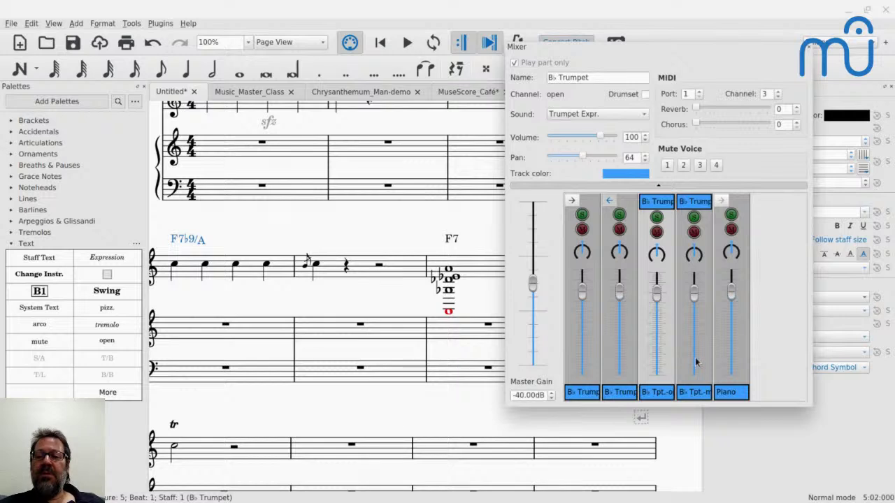
click(695, 362)
click(736, 365)
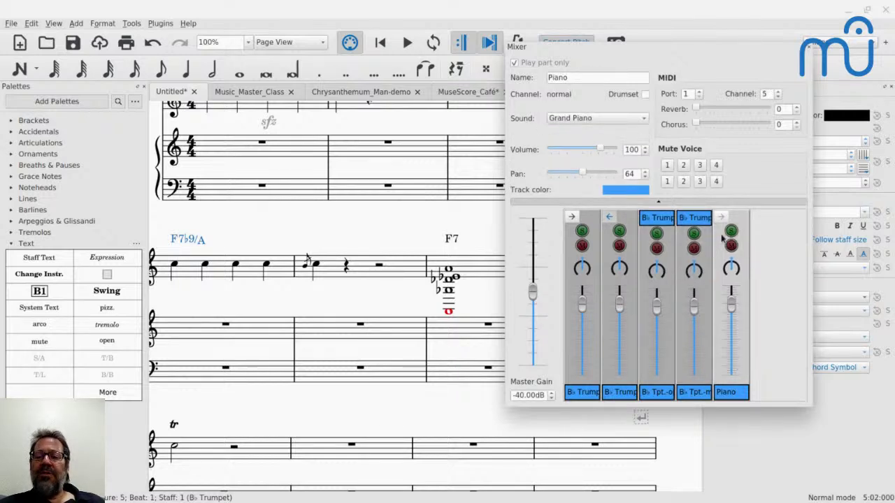
click(619, 336)
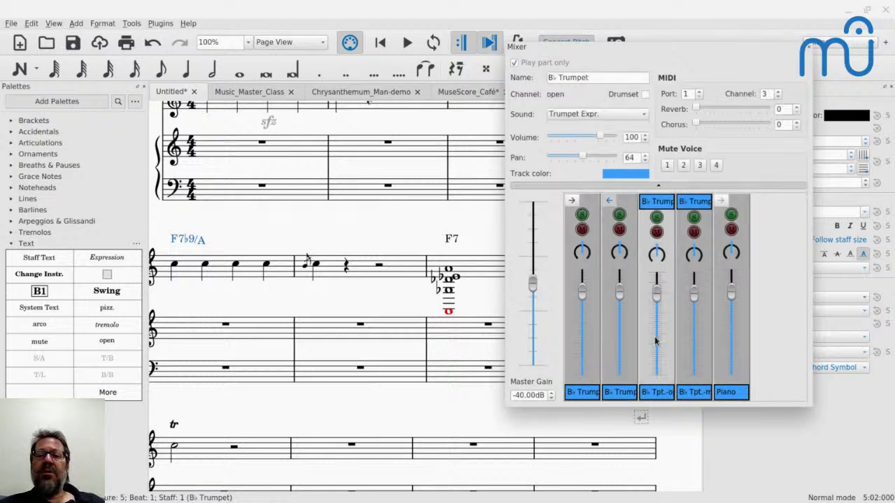
click(691, 340)
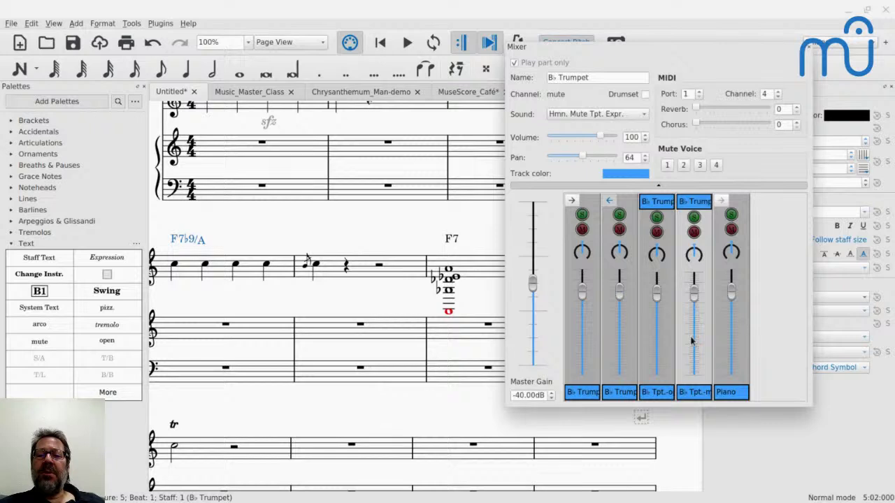
click(720, 341)
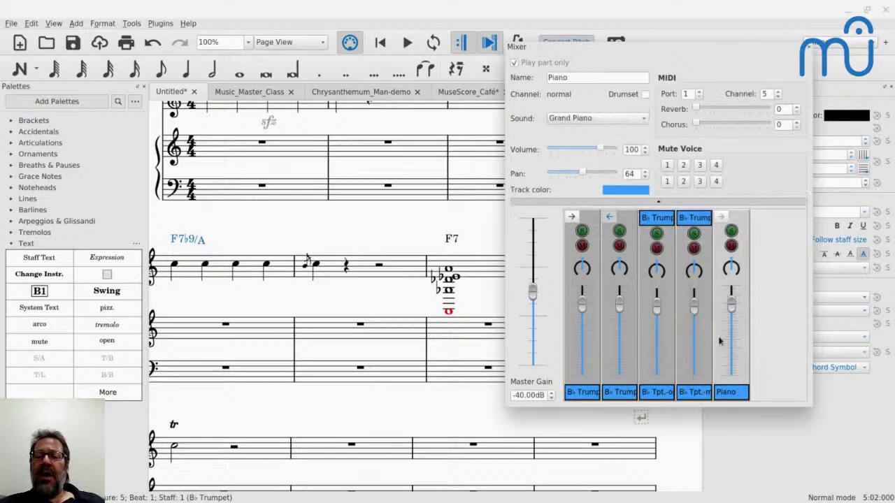
- Play the trumpet part briefly from the first note of measure 5
click(175, 273)
key(space)
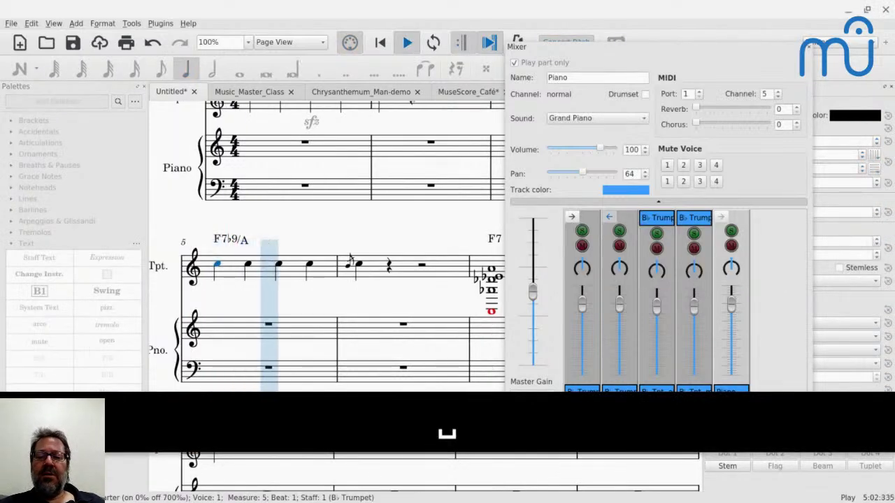
key(space)
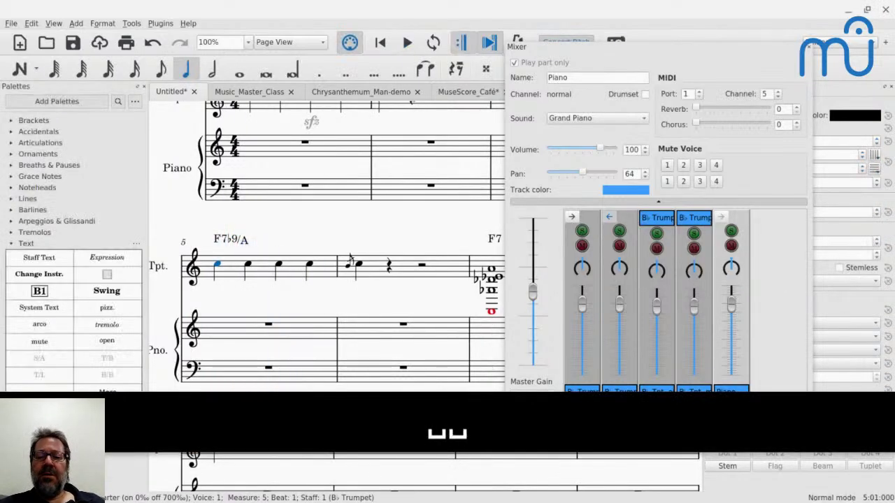
- Expand the first B♭ Trumpet's channels in the mixer and set its harmony channel's sound to Vibraphone
click(571, 219)
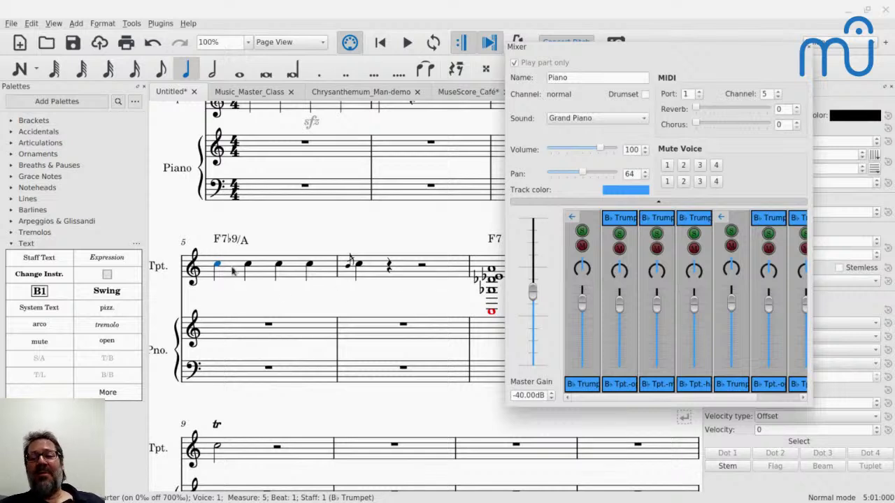
click(624, 346)
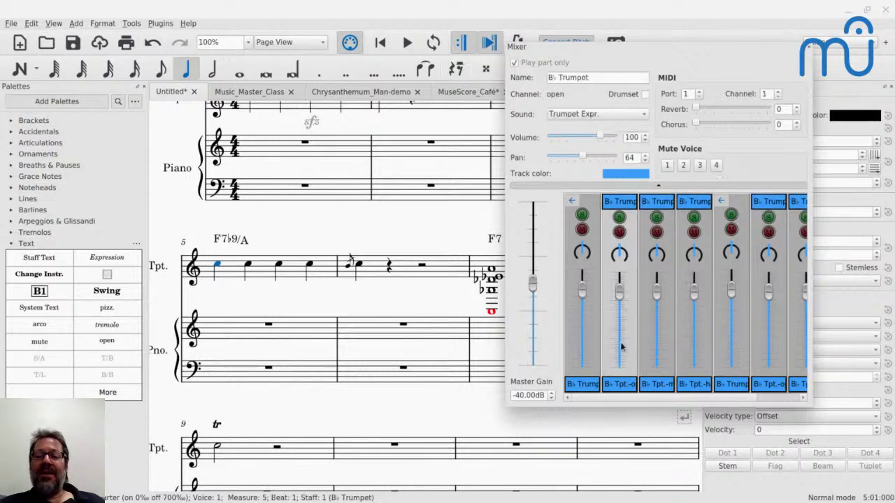
click(670, 339)
click(699, 339)
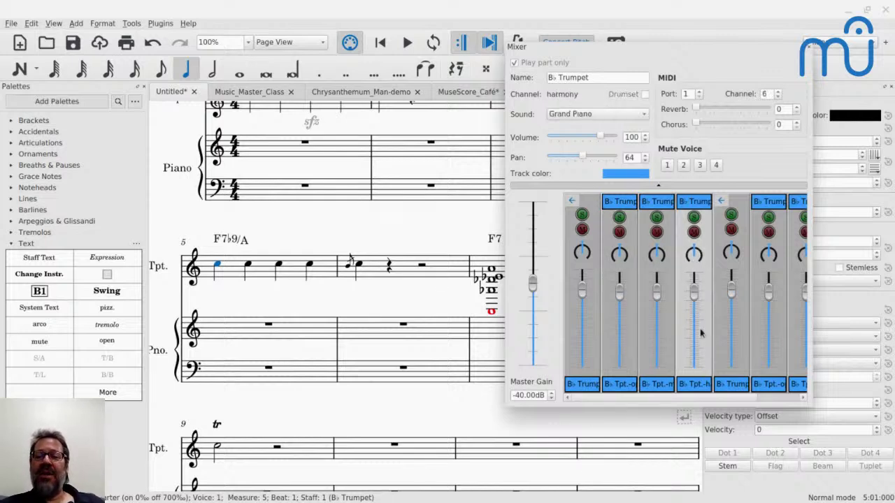
click(573, 117)
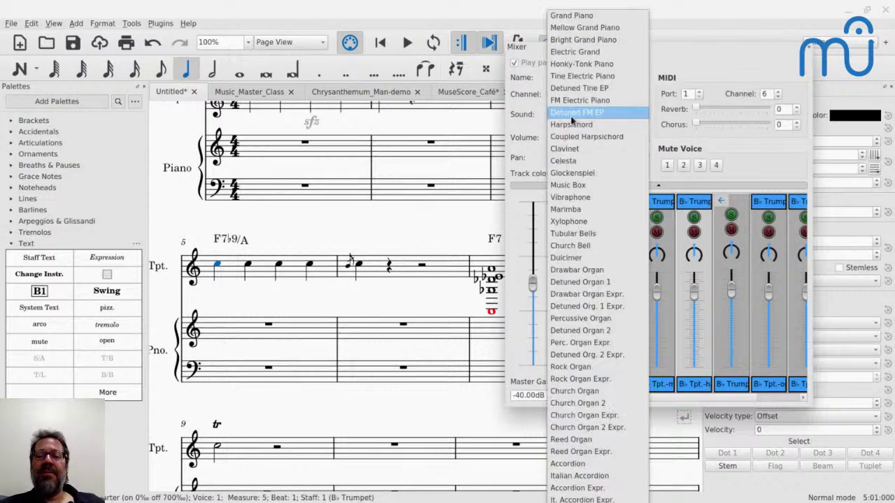
click(568, 199)
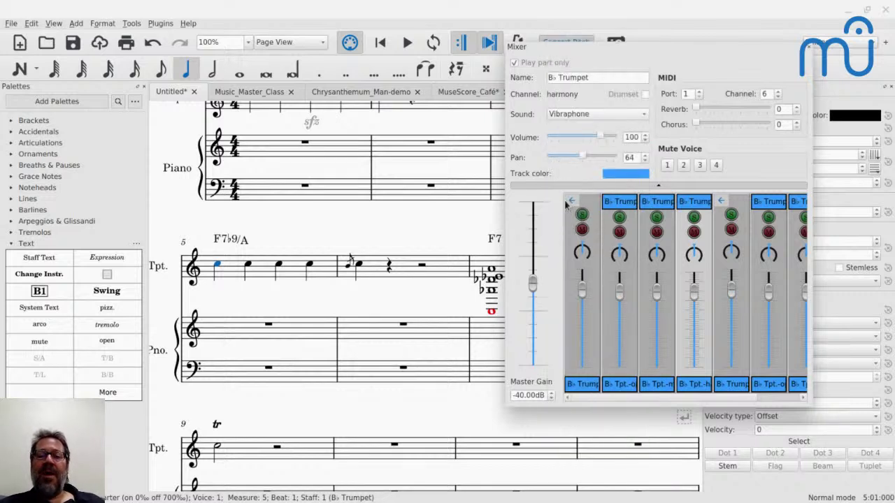
- Play trumpet measure 5 with its F7♭9/A chord symbol and close the mixer
click(225, 241)
click(234, 268)
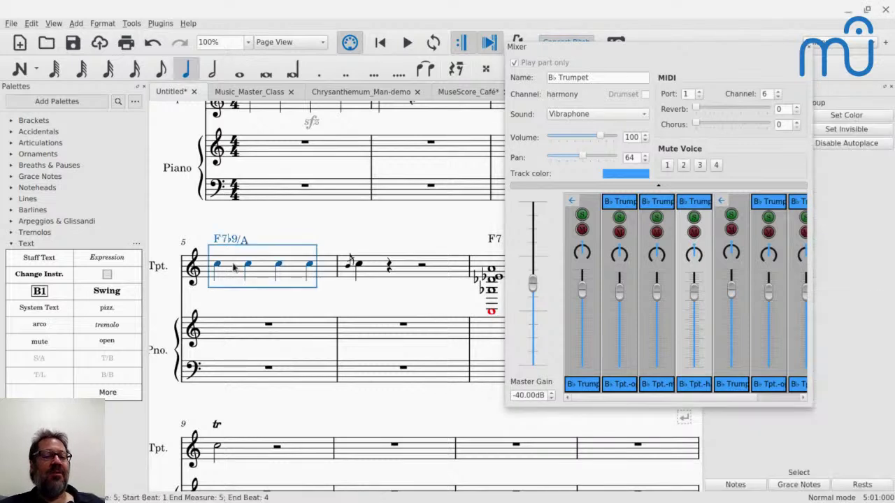
key(space)
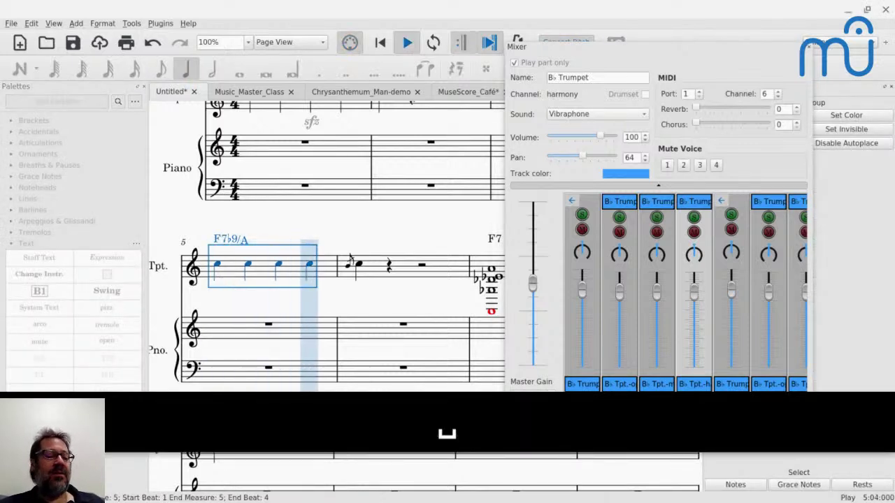
key(space)
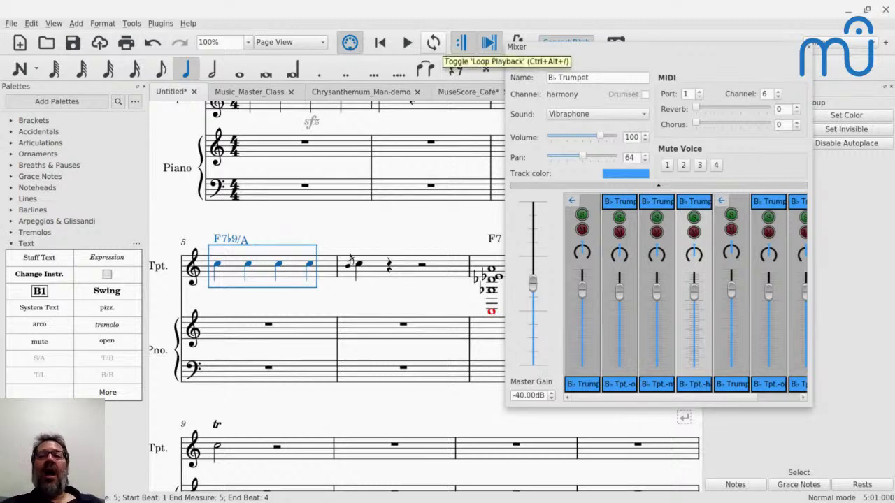
click(807, 47)
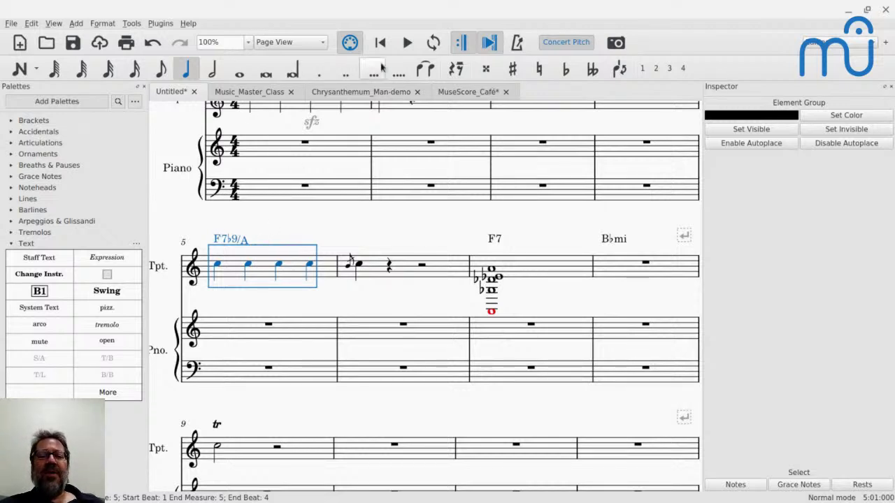
- Switch to the start of the MuseScore_Café score, open the mixer and play from the Trumpet's measure 1
click(458, 92)
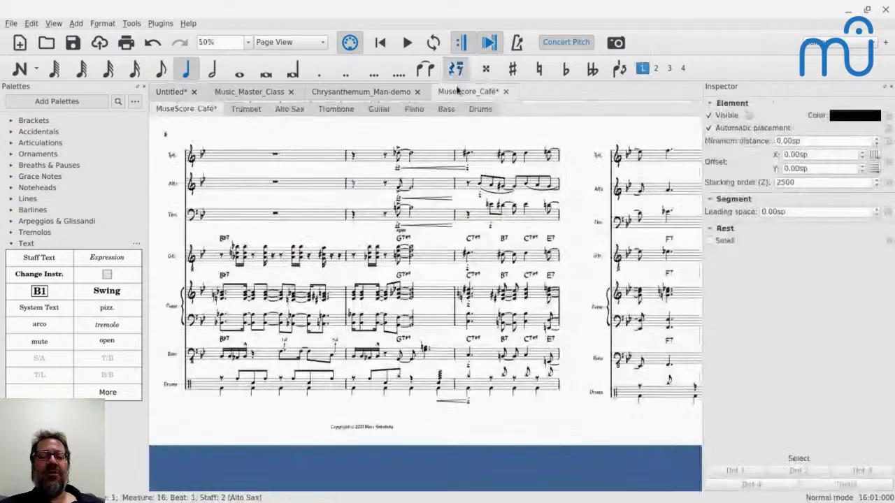
key(Home)
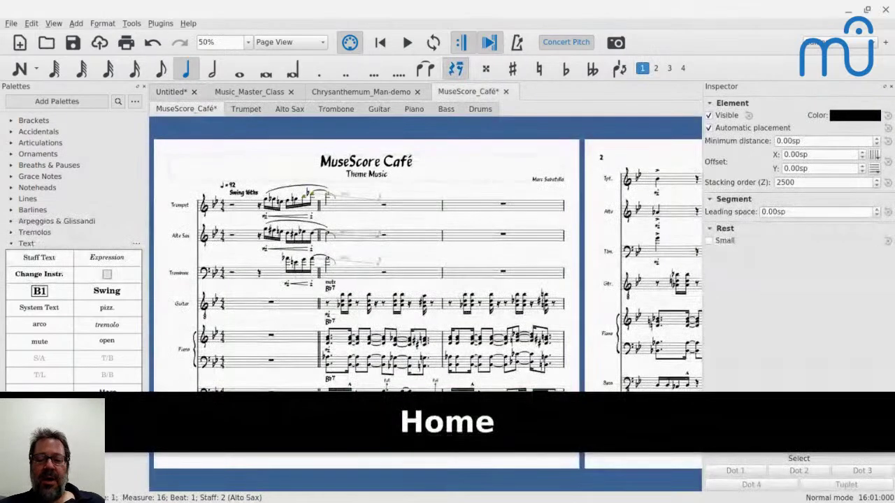
click(235, 214)
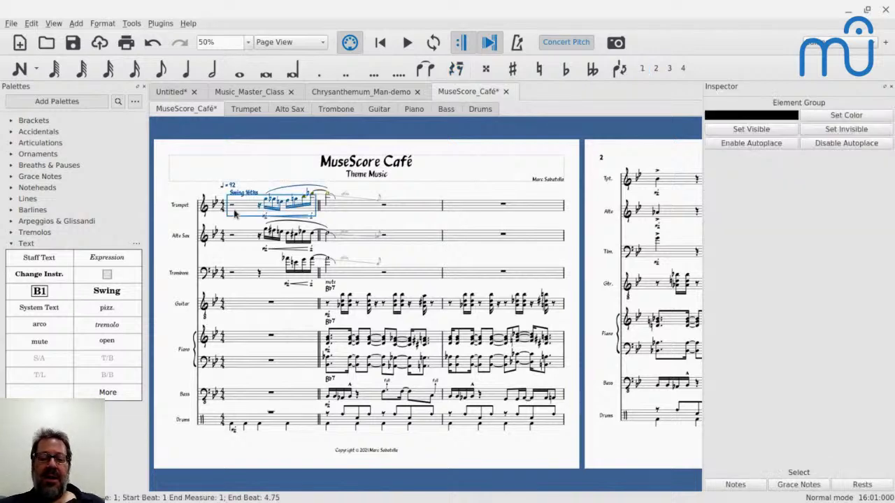
key(F10)
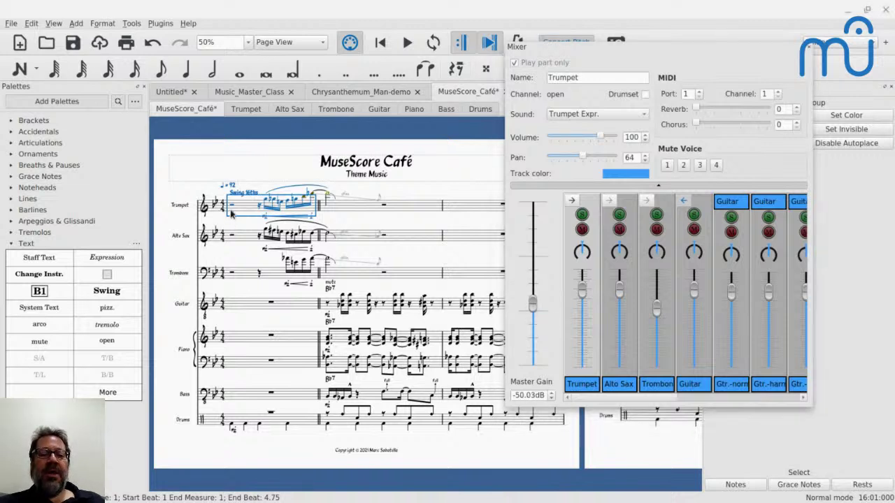
key(space)
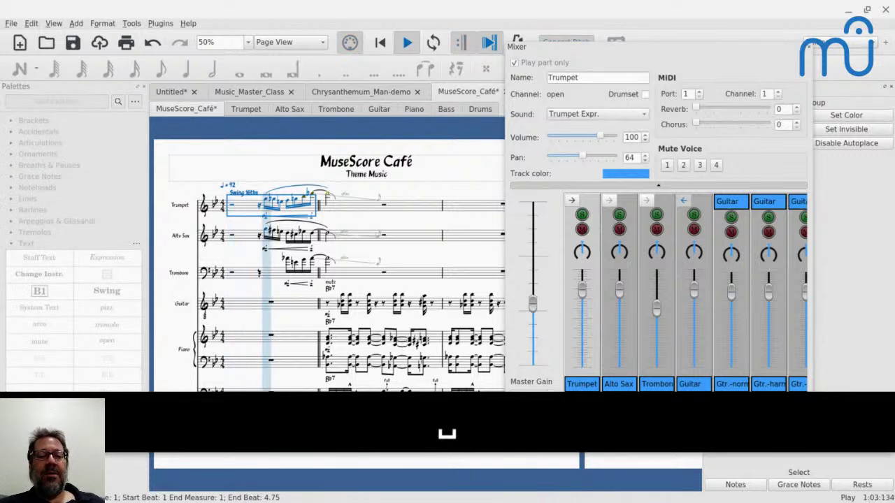